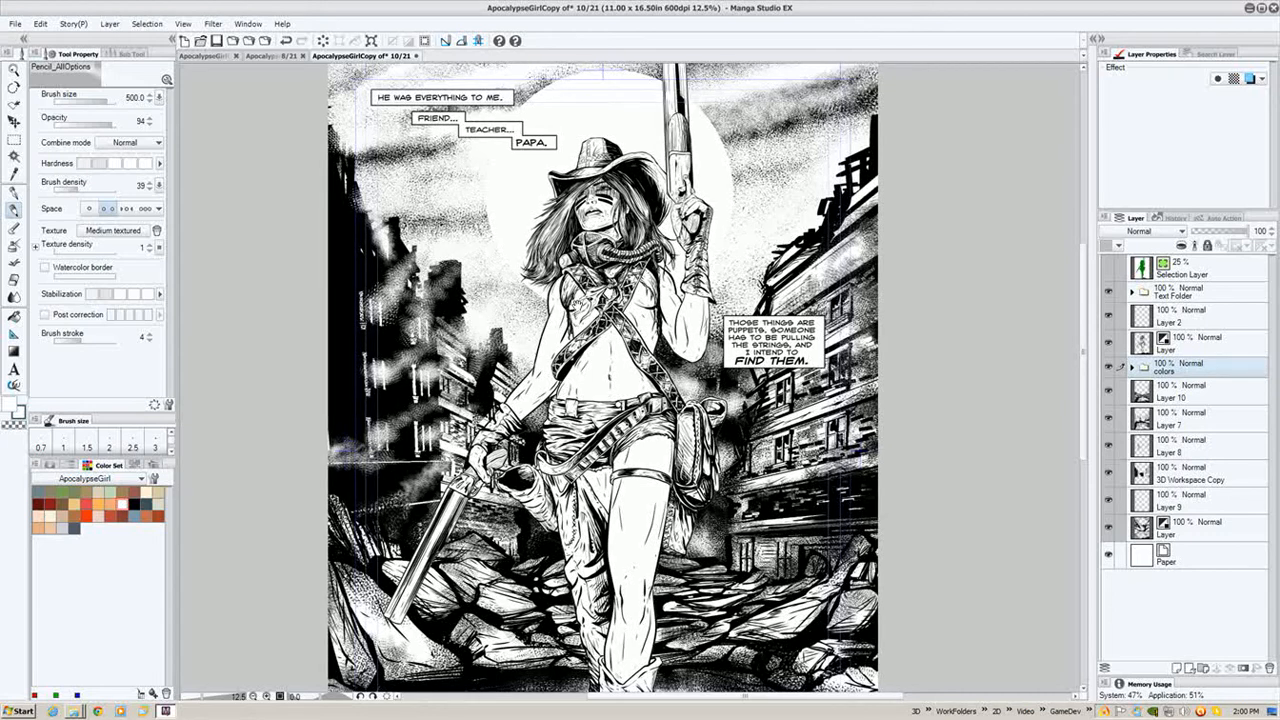
- Examine the inked comic page at different zoom levels, panning across the figure and captions
{"action": "left_click_drag", "start_coordinate": [602, 400], "coordinate": [607, 481]}
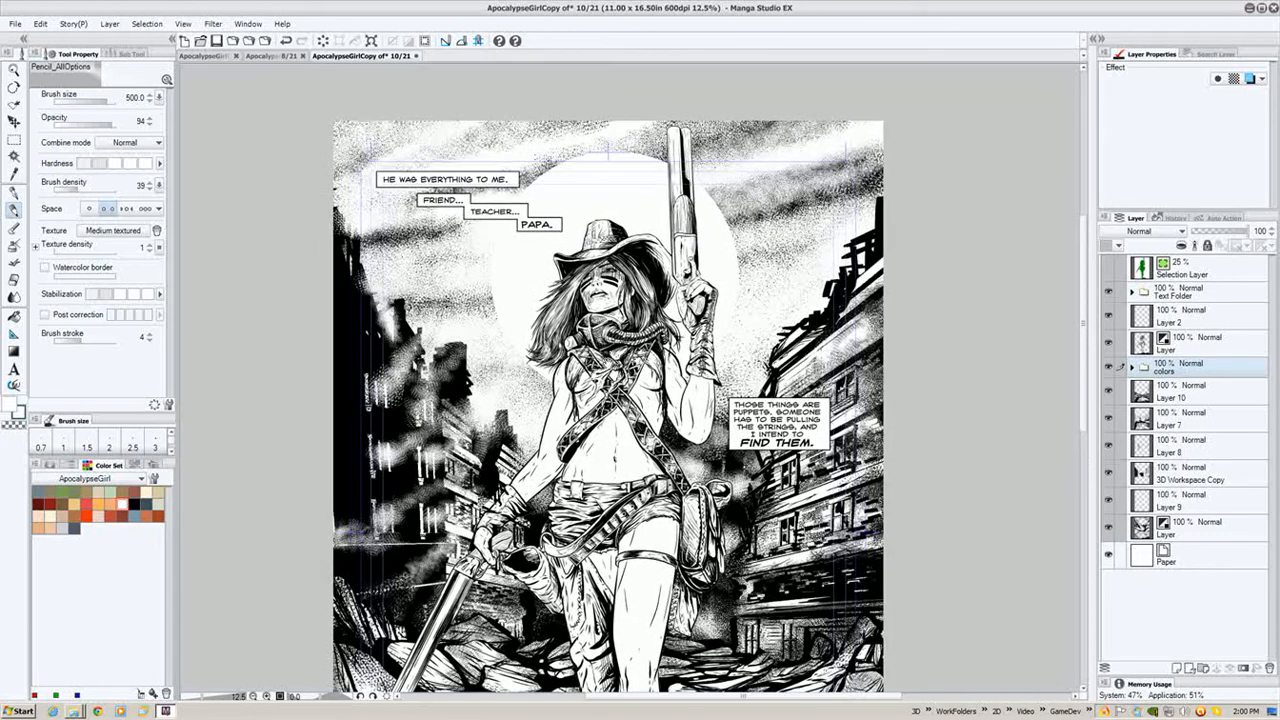
{"action": "scroll", "coordinate": [608, 368], "scroll_direction": "up", "scroll_amount": 2}
{"action": "left_click_drag", "start_coordinate": [603, 300], "coordinate": [606, 370]}
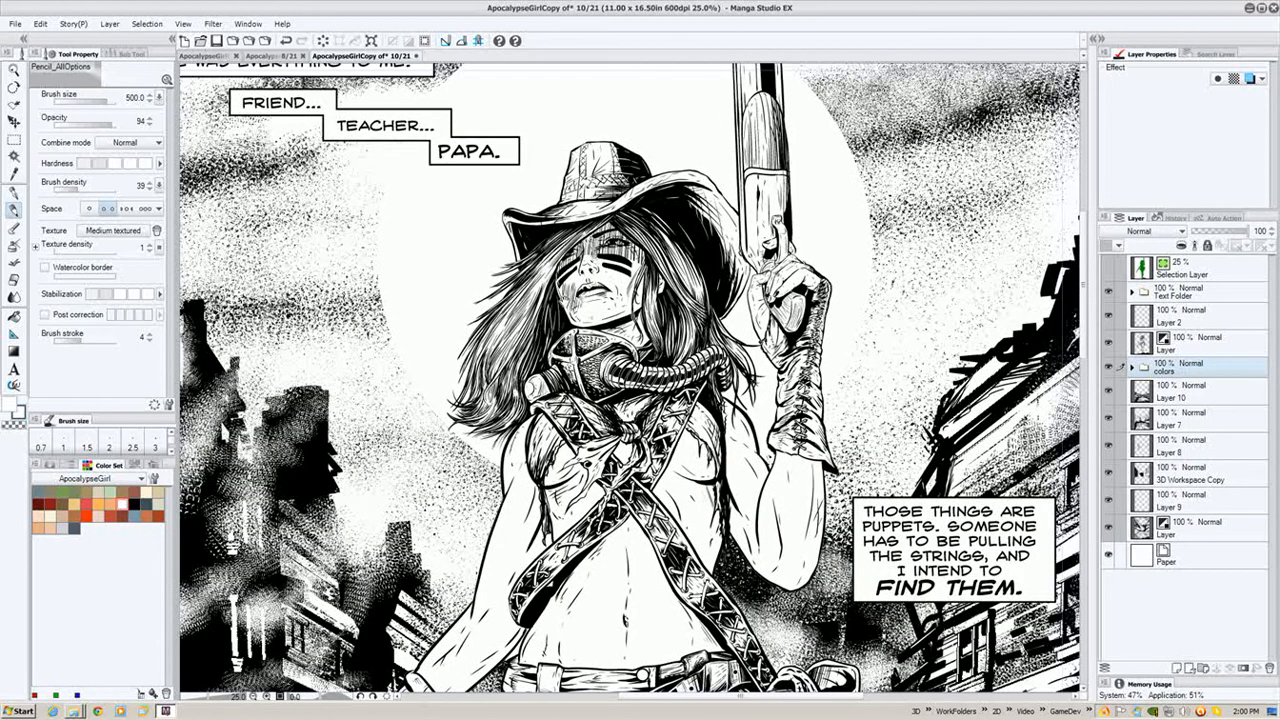
{"action": "left_click_drag", "start_coordinate": [600, 290], "coordinate": [655, 355]}
{"action": "left_click_drag", "start_coordinate": [697, 295], "coordinate": [737, 297]}
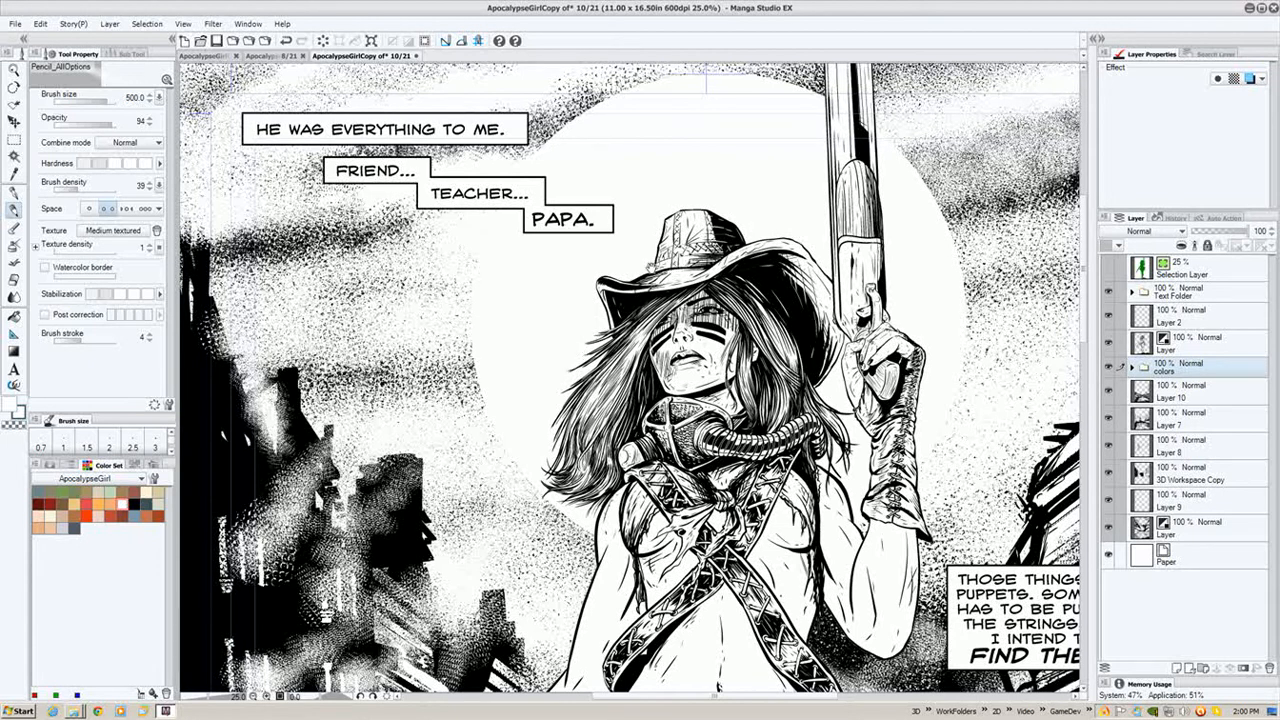
{"action": "left_click_drag", "start_coordinate": [651, 268], "coordinate": [579, 190]}
{"action": "scroll", "coordinate": [733, 269], "scroll_direction": "down", "scroll_amount": 2}
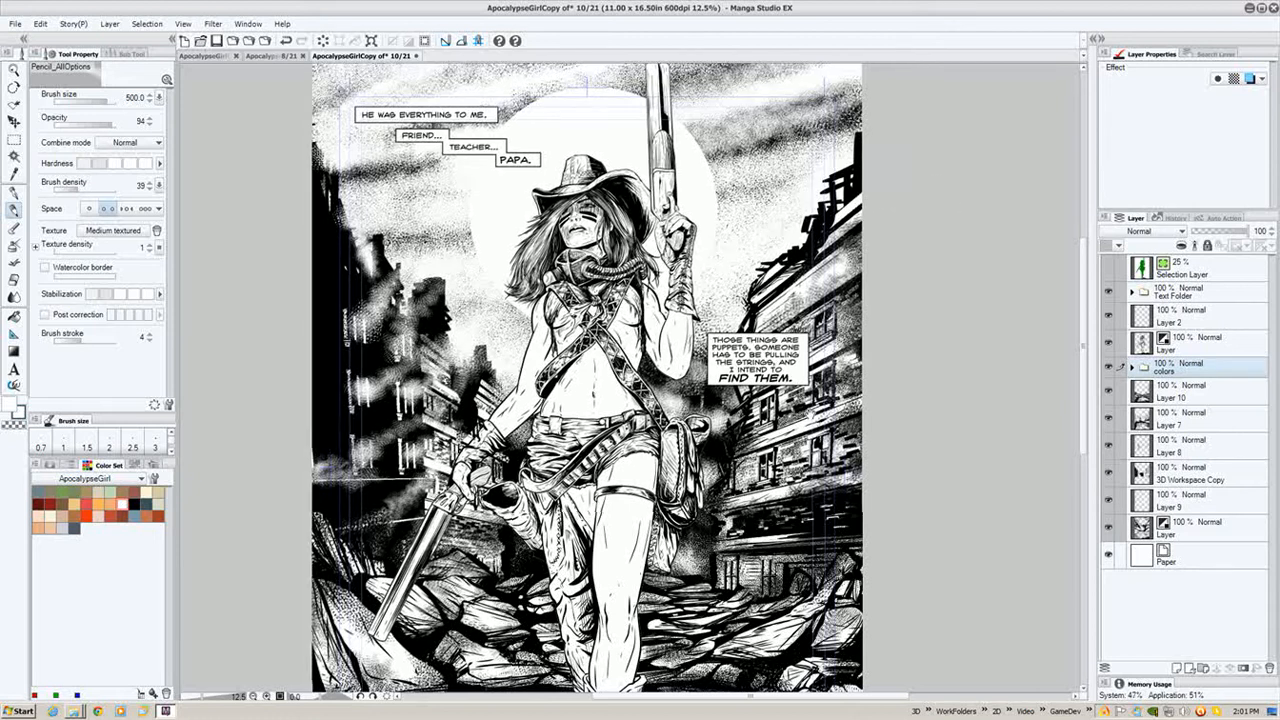
{"action": "scroll", "coordinate": [913, 355], "scroll_direction": "down", "scroll_amount": 1}
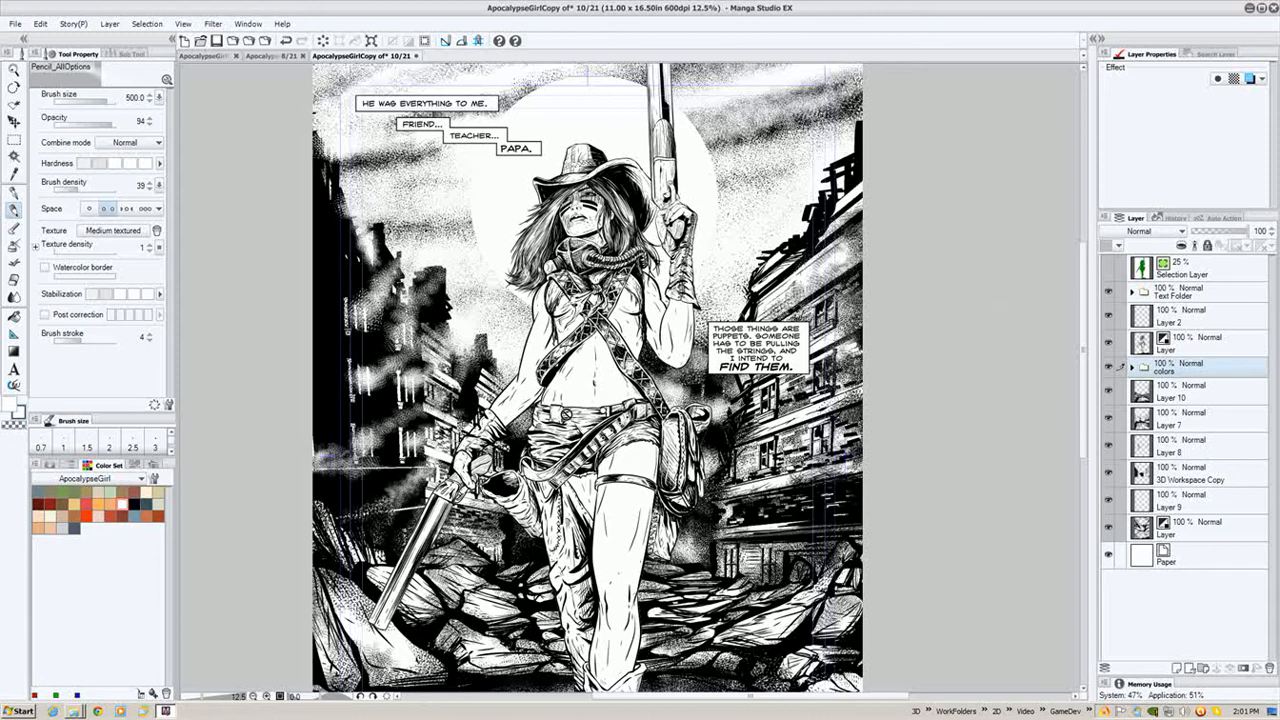
{"action": "mouse_move", "coordinate": [573, 458]}
{"action": "left_mouse_down"}
{"action": "mouse_move", "coordinate": [573, 369]}
{"action": "mouse_move", "coordinate": [571, 498]}
{"action": "mouse_move", "coordinate": [559, 473]}
{"action": "left_mouse_up"}
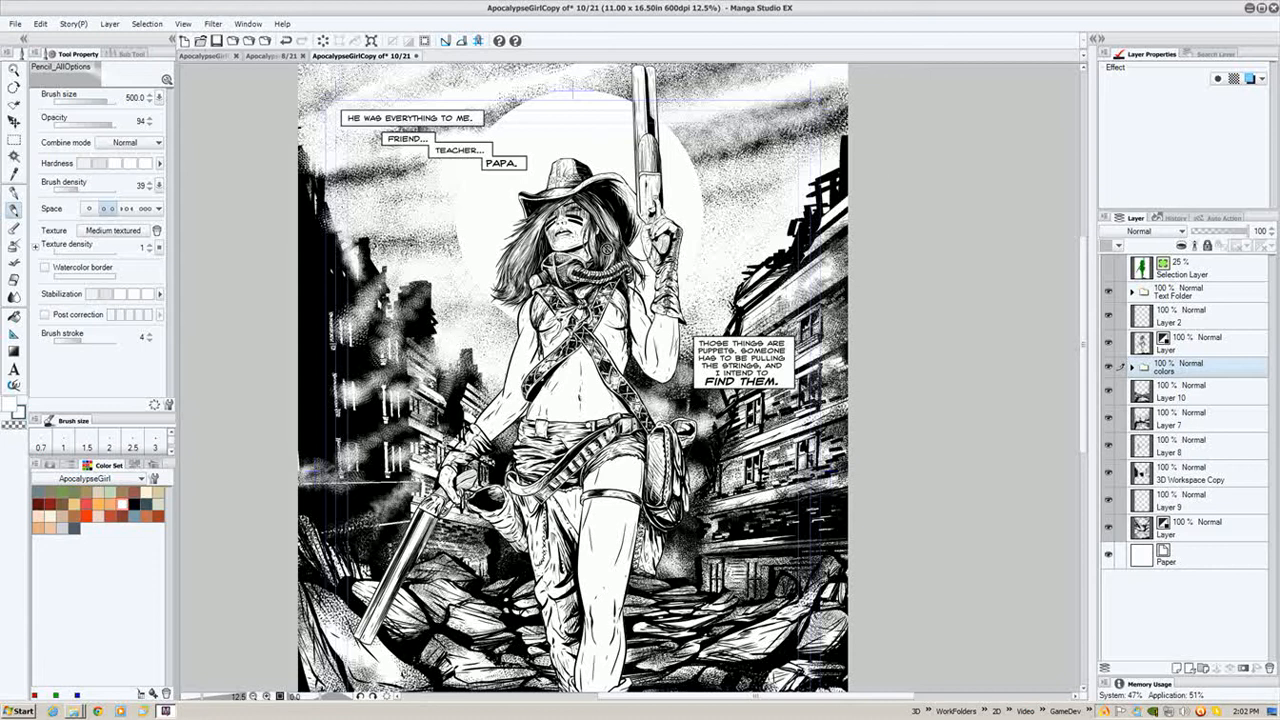
{"action": "left_click_drag", "start_coordinate": [552, 400], "coordinate": [542, 272]}
{"action": "left_click_drag", "start_coordinate": [518, 192], "coordinate": [509, 251]}
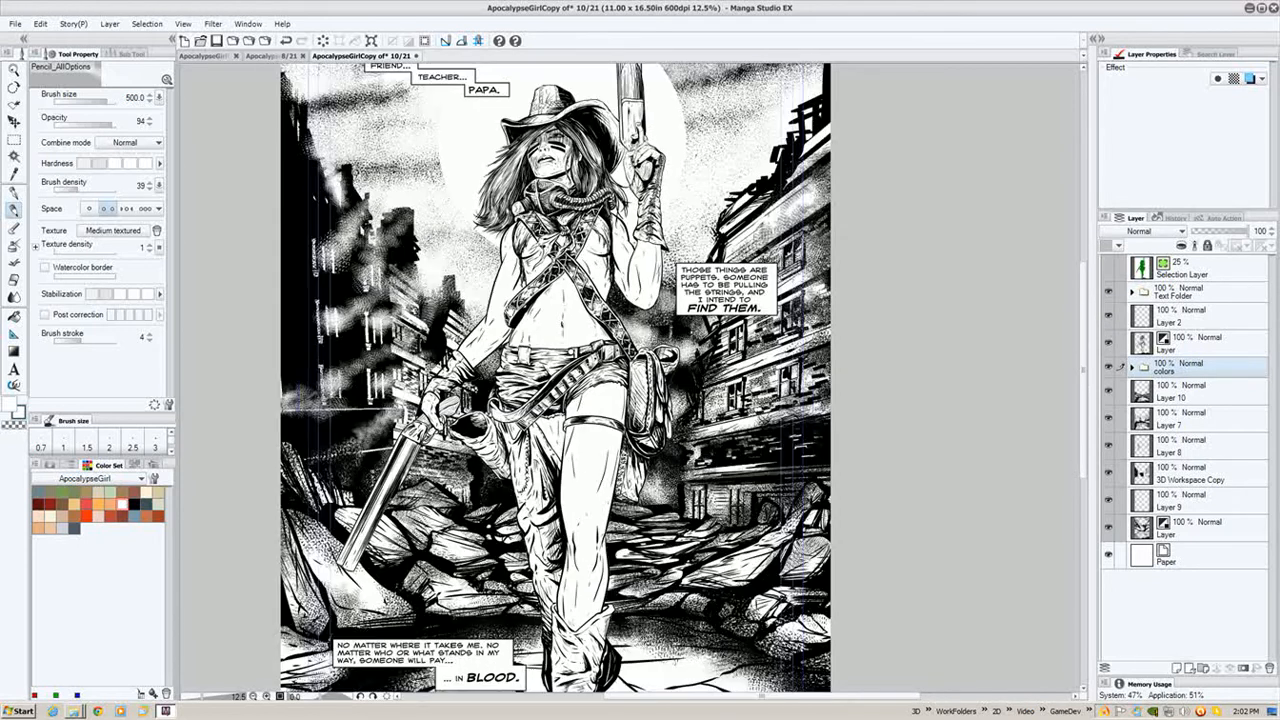
{"action": "left_click_drag", "start_coordinate": [503, 384], "coordinate": [527, 513]}
{"action": "left_click_drag", "start_coordinate": [431, 293], "coordinate": [437, 302]}
{"action": "left_click_drag", "start_coordinate": [437, 355], "coordinate": [447, 294]}
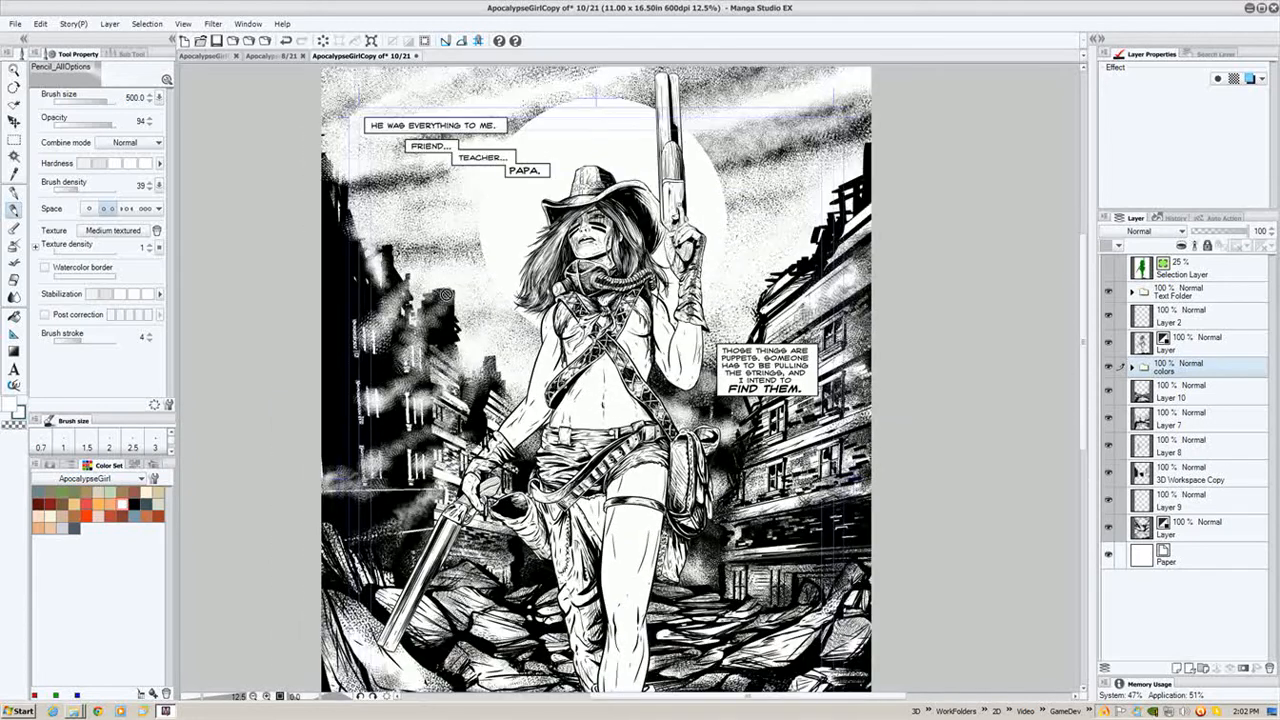
{"action": "key", "text": "ctrl+minus"}
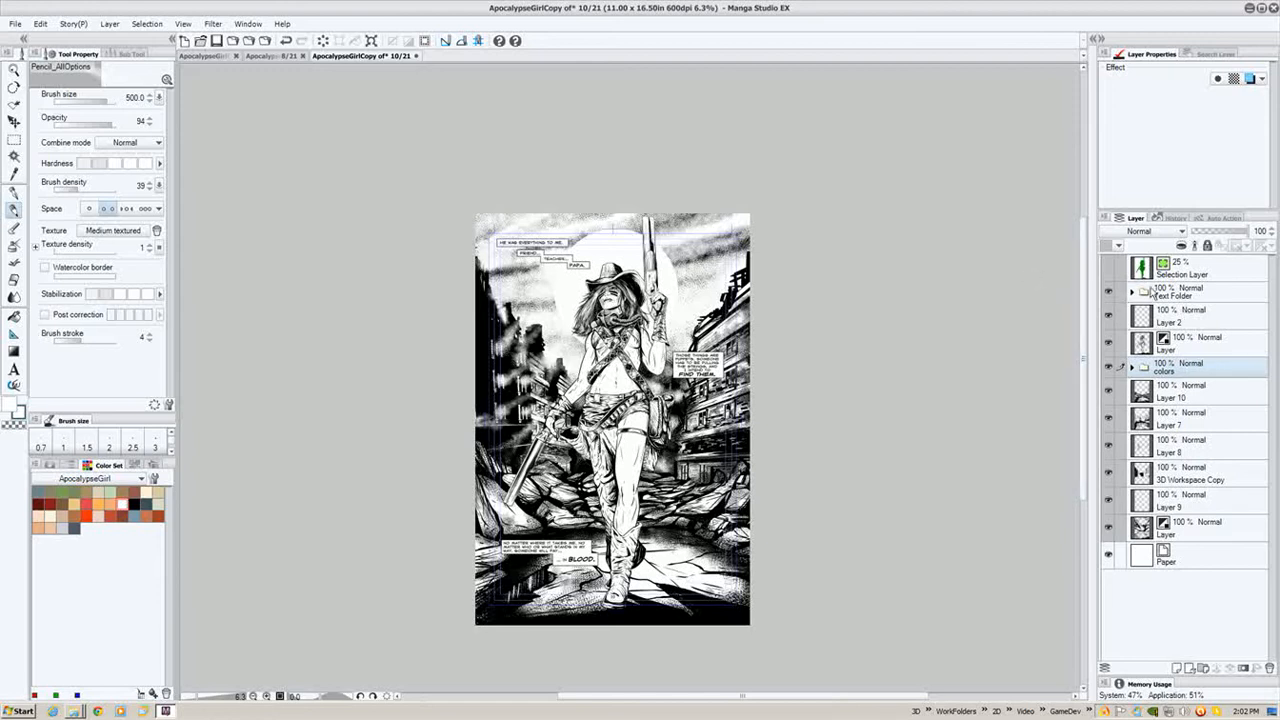
- Create a selection from the Text Folder layer's contents
{"action": "right_click", "coordinate": [1200, 300]}
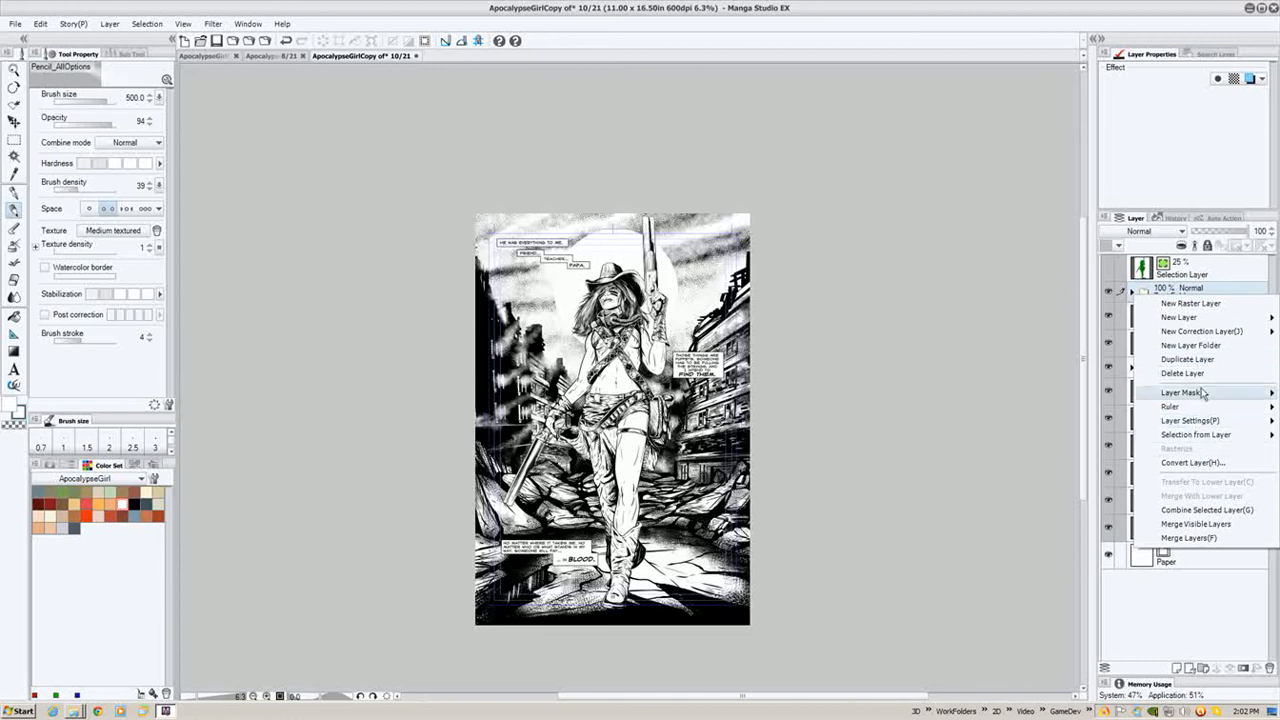
{"action": "mouse_move", "coordinate": [1210, 436]}
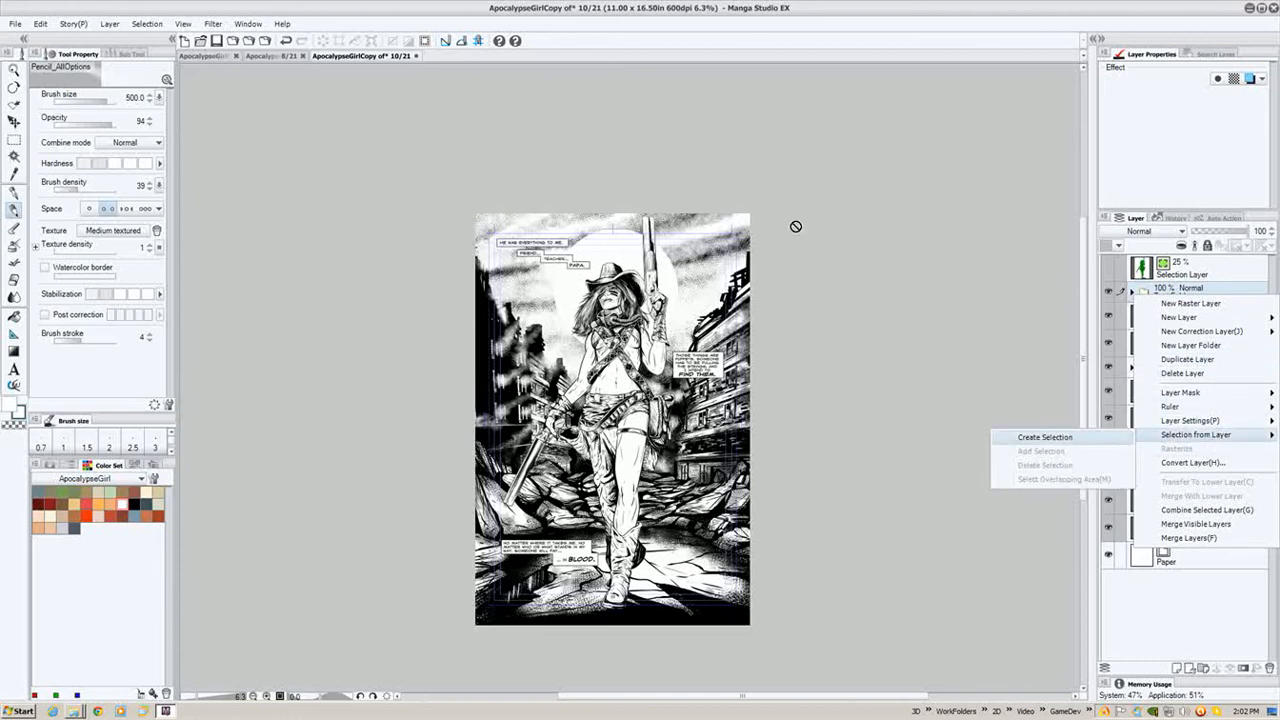
- Add a new raster layer set to Color expression and Multiply blending
{"action": "left_click", "coordinate": [1177, 668]}
{"action": "left_click", "coordinate": [1186, 106]}
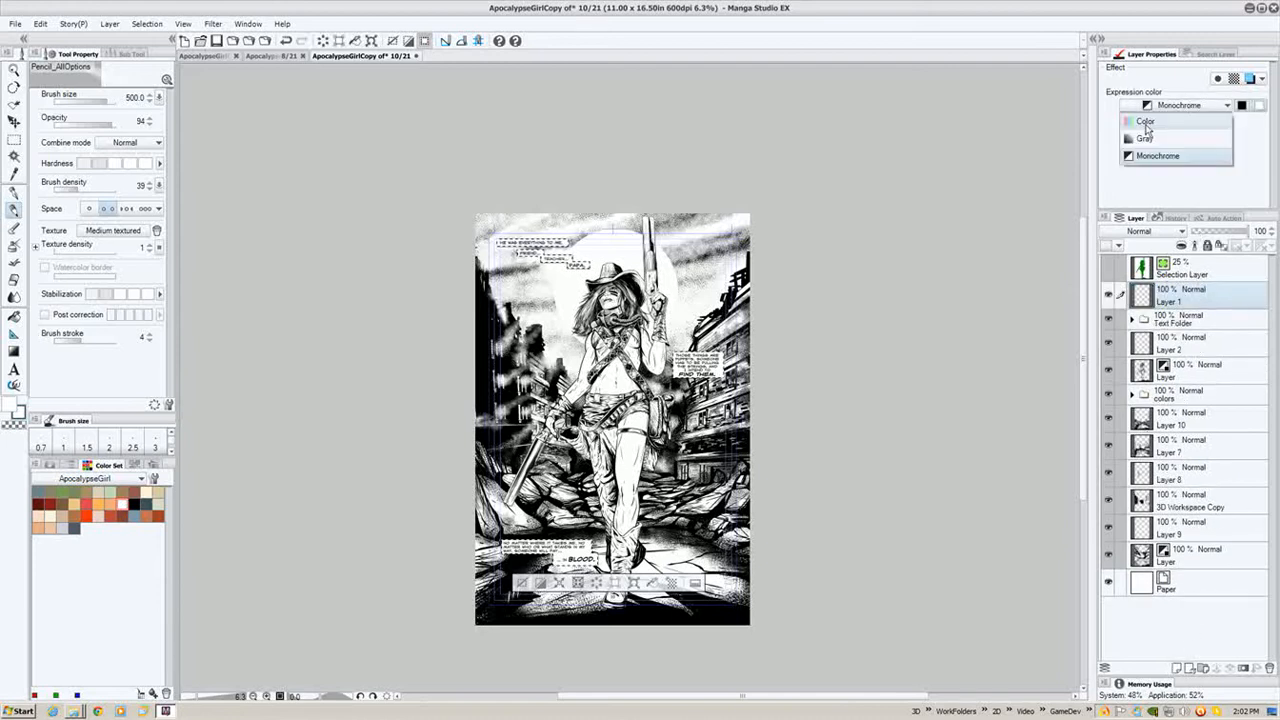
{"action": "left_click", "coordinate": [1145, 123]}
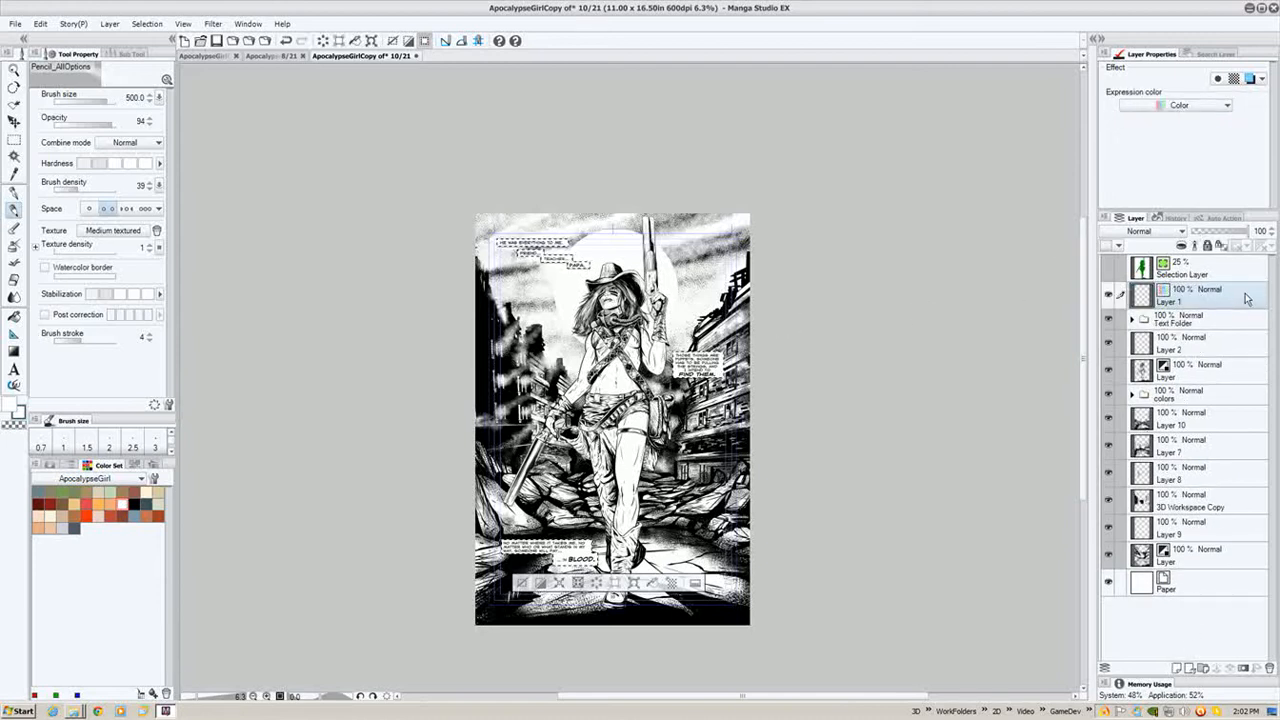
{"action": "left_click", "coordinate": [1160, 231]}
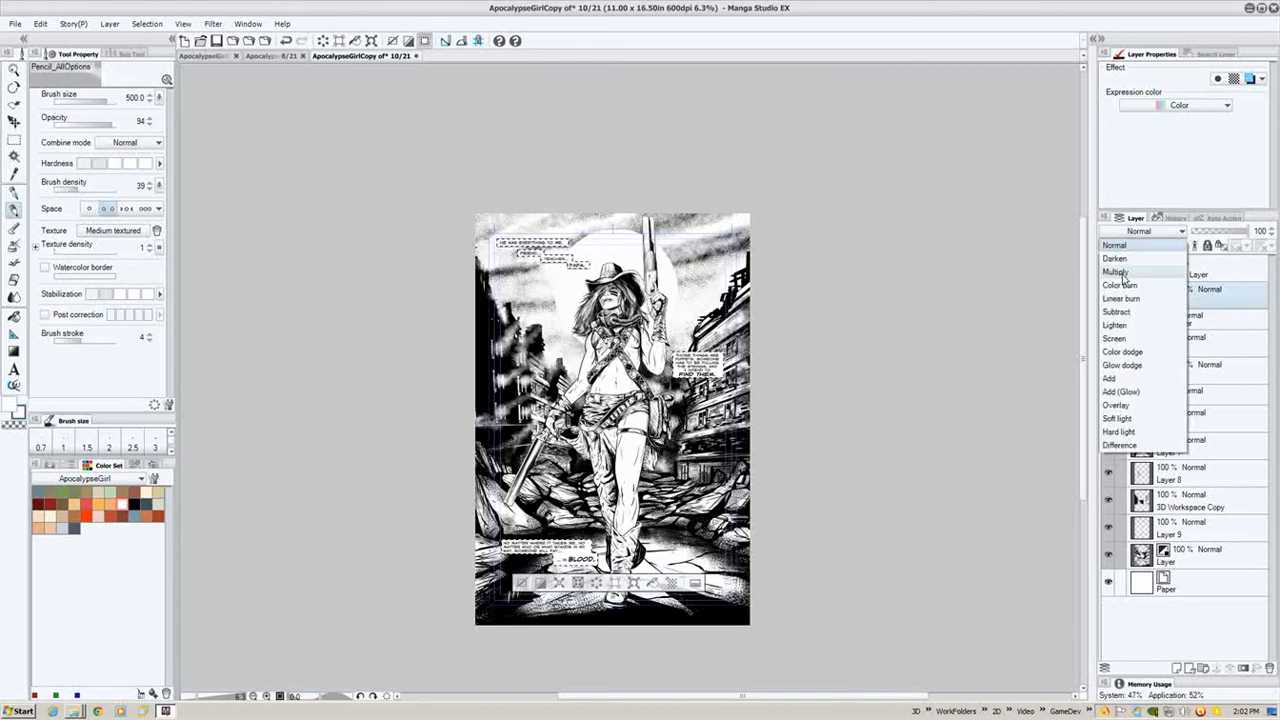
{"action": "left_click", "coordinate": [1115, 272]}
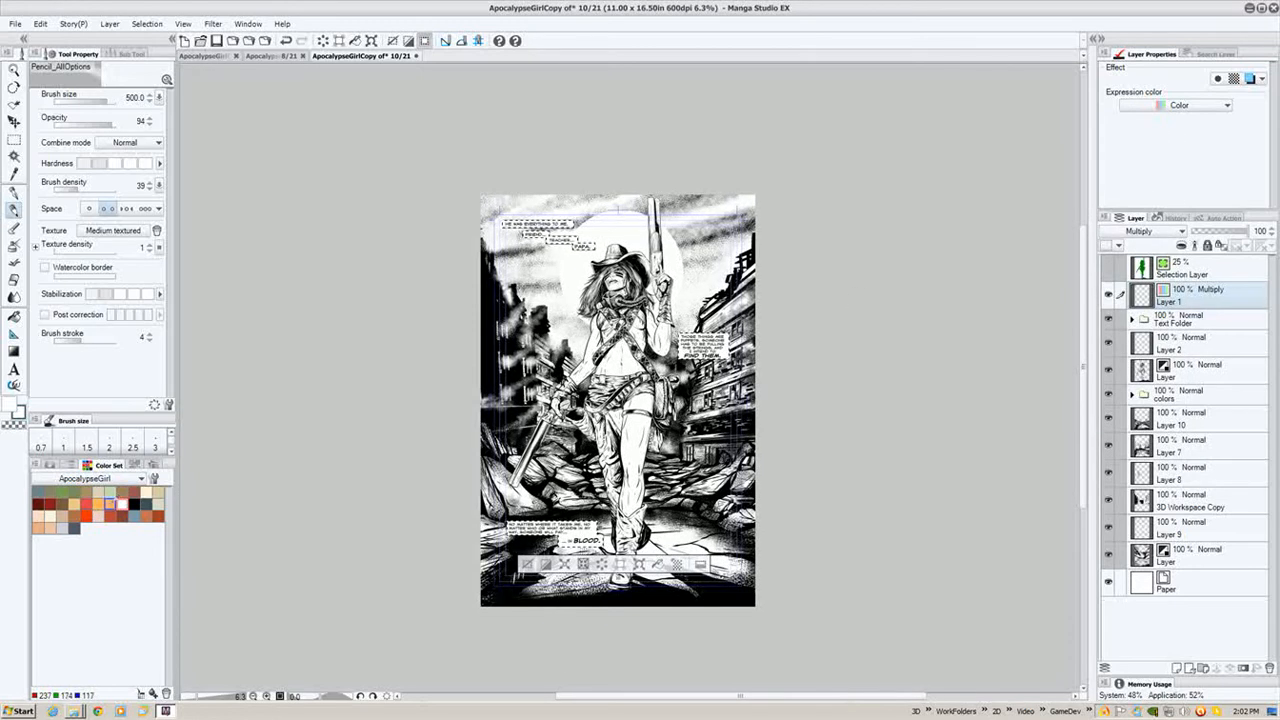
- Fill the selected caption boxes with an orange swatch on the new layer, then deselect
{"action": "left_click", "coordinate": [110, 504]}
{"action": "left_click_drag", "start_coordinate": [380, 357], "coordinate": [337, 382]}
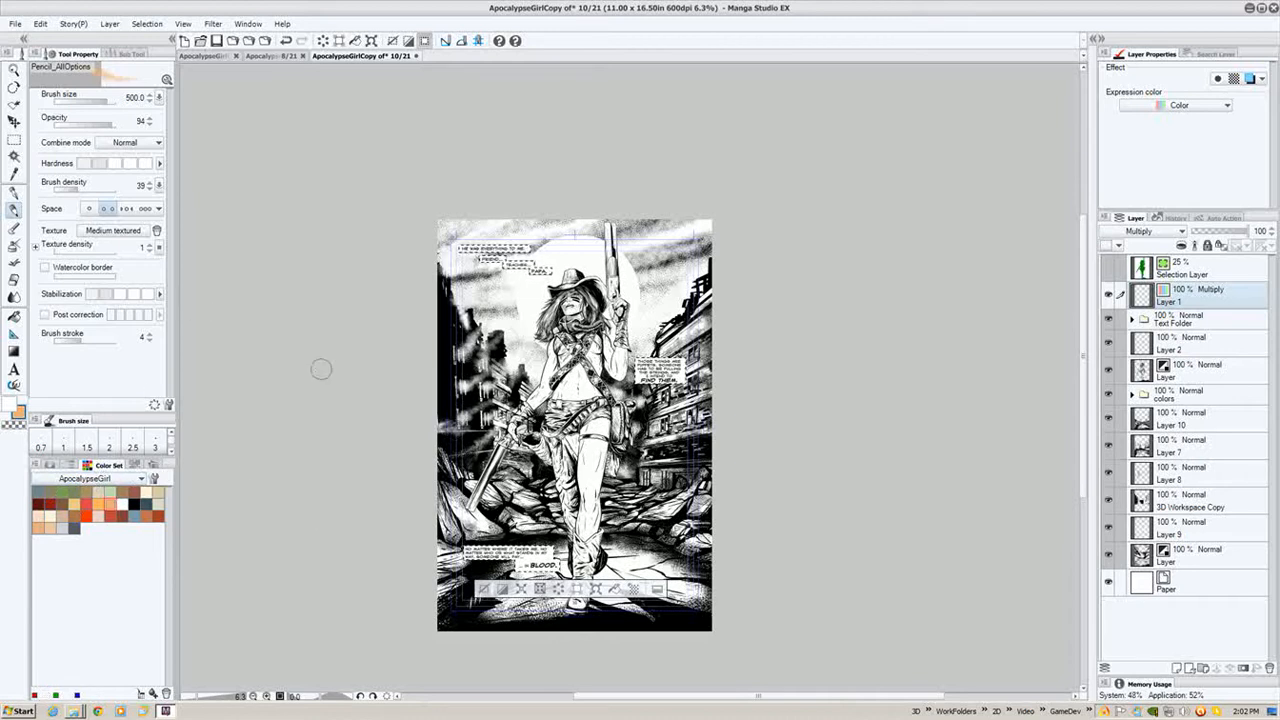
{"action": "left_click_drag", "start_coordinate": [472, 320], "coordinate": [504, 315]}
{"action": "key", "text": "ctrl+plus"}
{"action": "key", "text": "alt+Delete"}
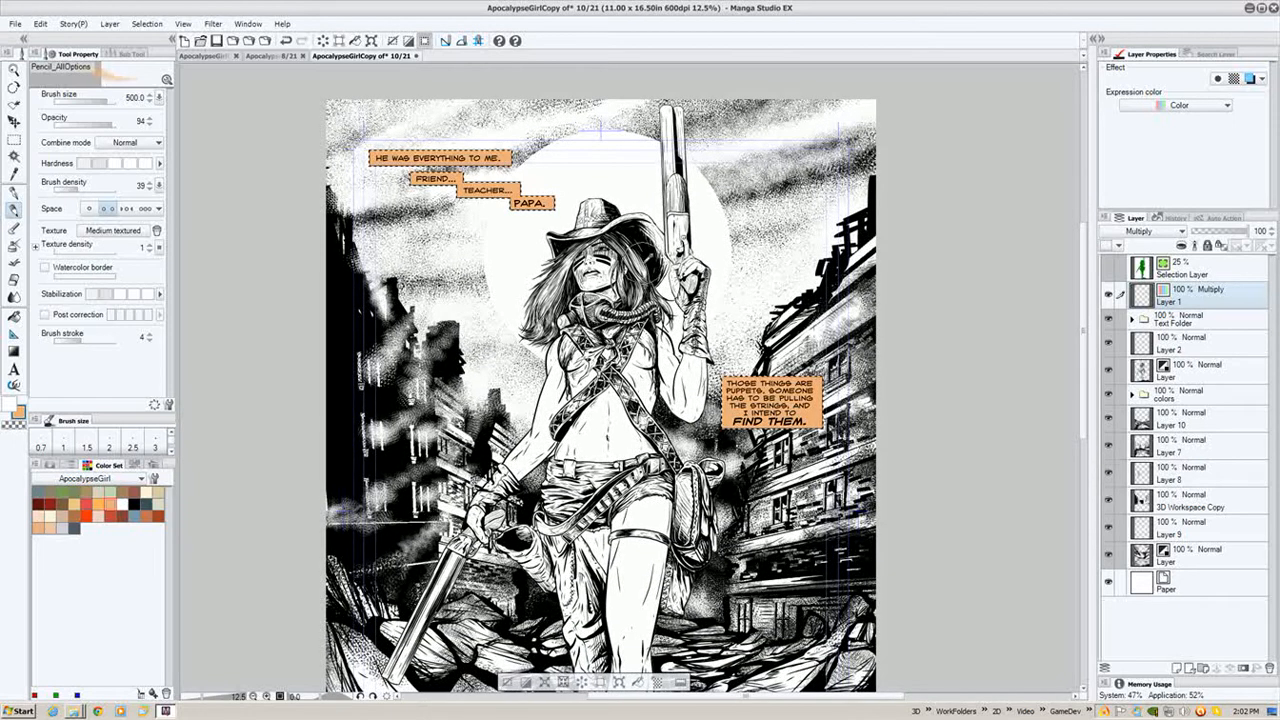
{"action": "left_click_drag", "start_coordinate": [648, 587], "coordinate": [653, 404]}
{"action": "key", "text": "ctrl+d"}
- Inspect the coloured captions across the page and toggle the character layer's visibility off and on
{"action": "left_click_drag", "start_coordinate": [655, 350], "coordinate": [640, 512]}
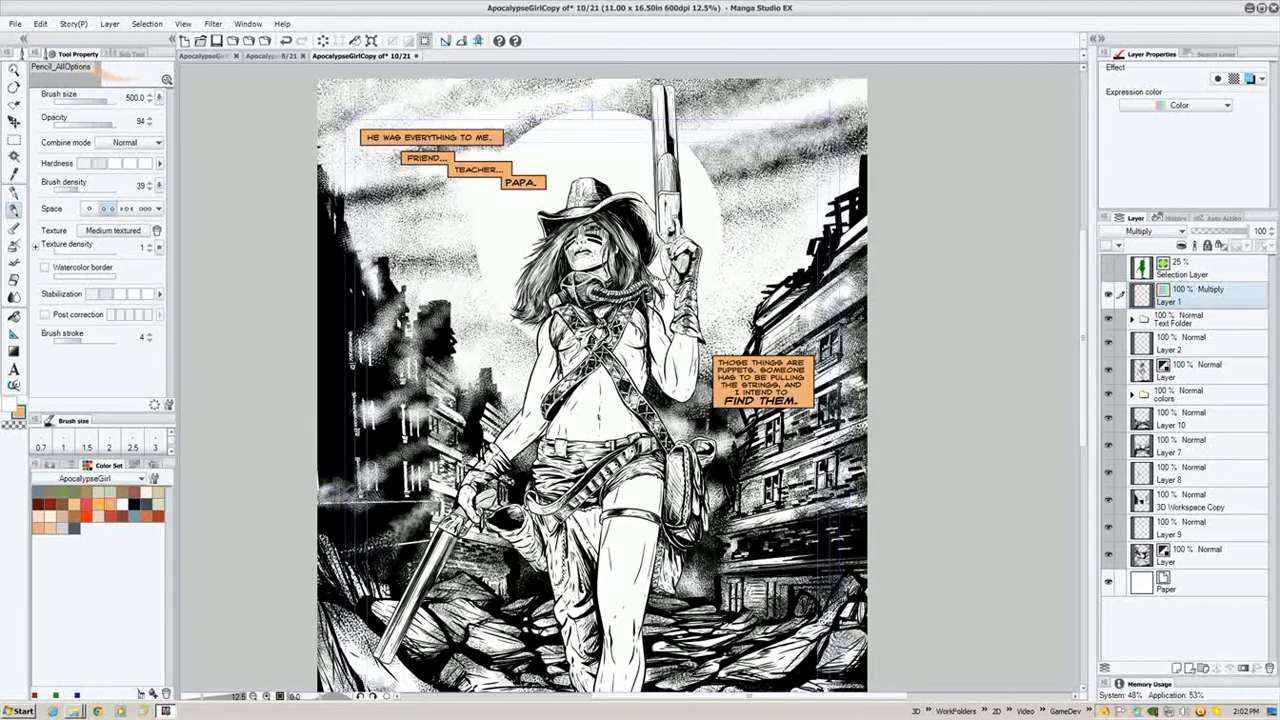
{"action": "left_click_drag", "start_coordinate": [637, 380], "coordinate": [648, 245]}
{"action": "left_click_drag", "start_coordinate": [611, 337], "coordinate": [585, 440]}
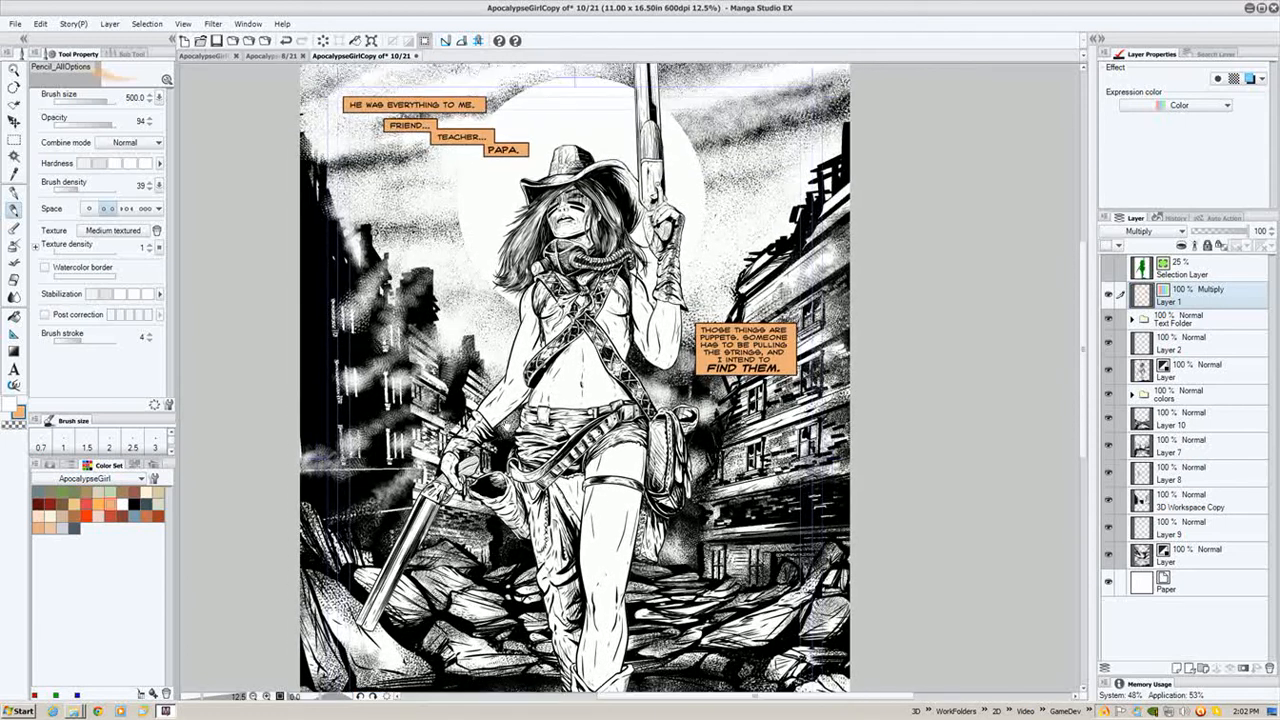
{"action": "left_click_drag", "start_coordinate": [562, 367], "coordinate": [600, 276]}
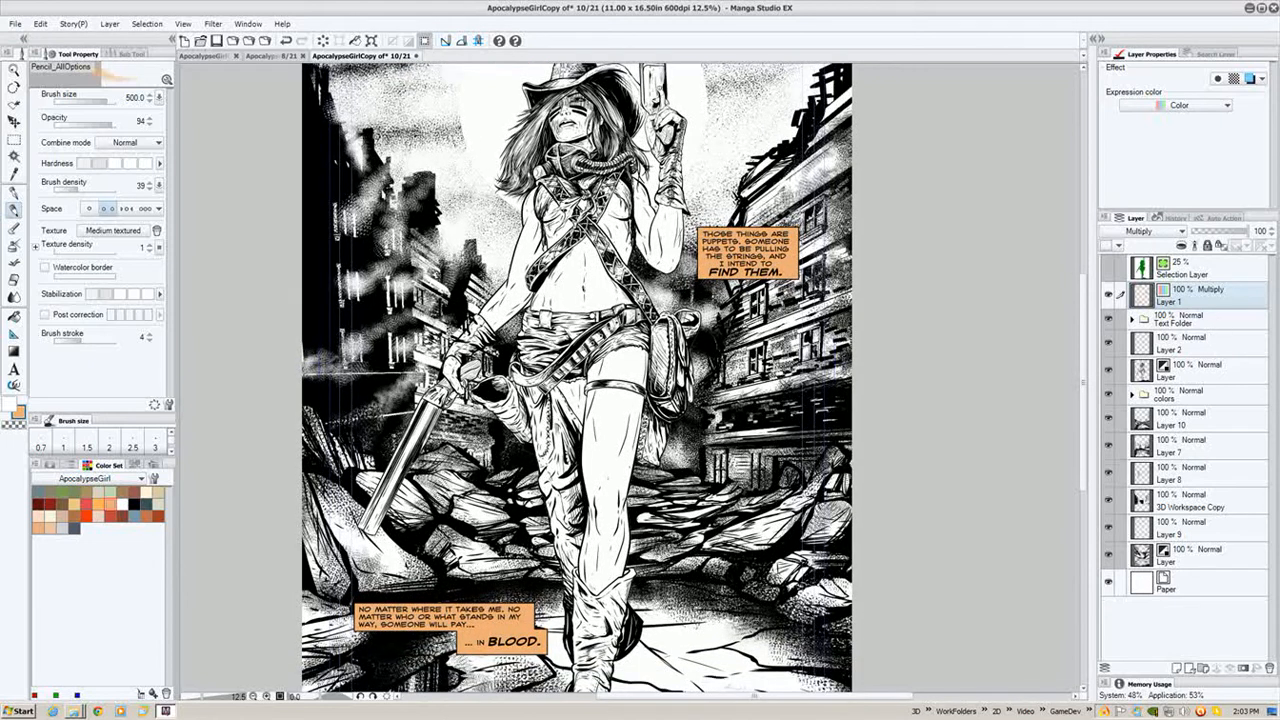
{"action": "left_click_drag", "start_coordinate": [720, 249], "coordinate": [717, 330]}
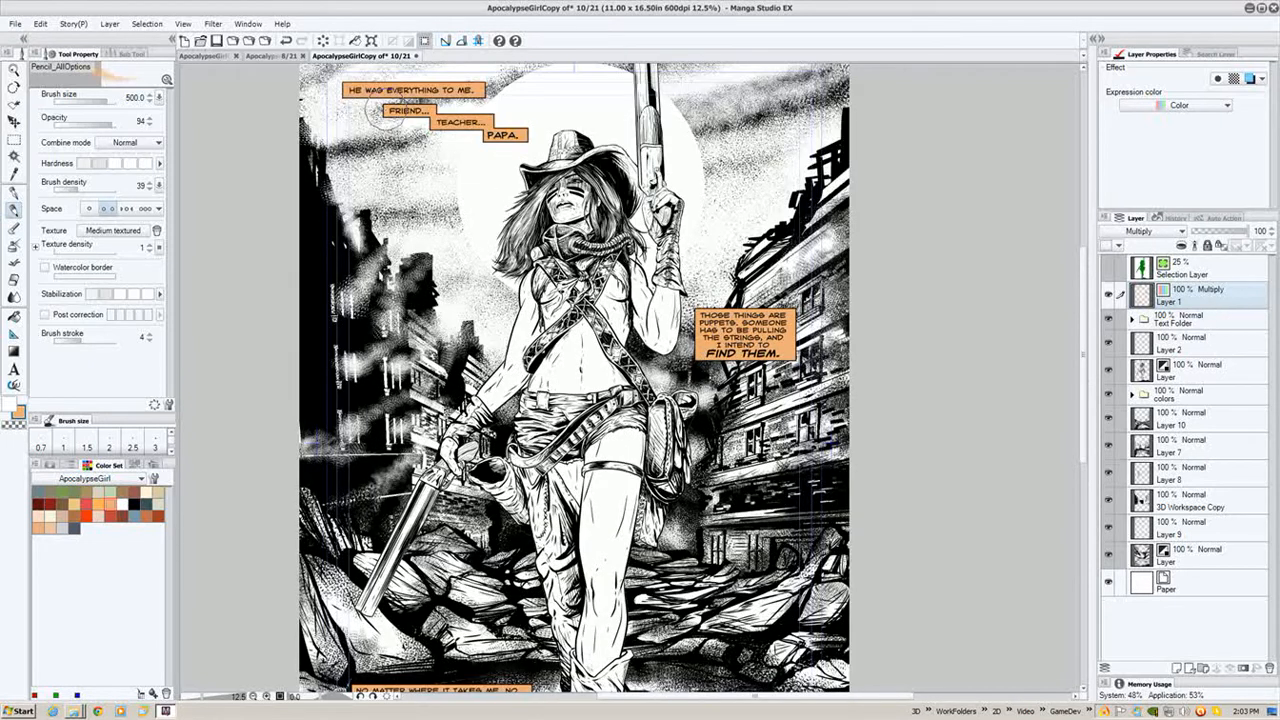
{"action": "left_click_drag", "start_coordinate": [505, 425], "coordinate": [495, 375]}
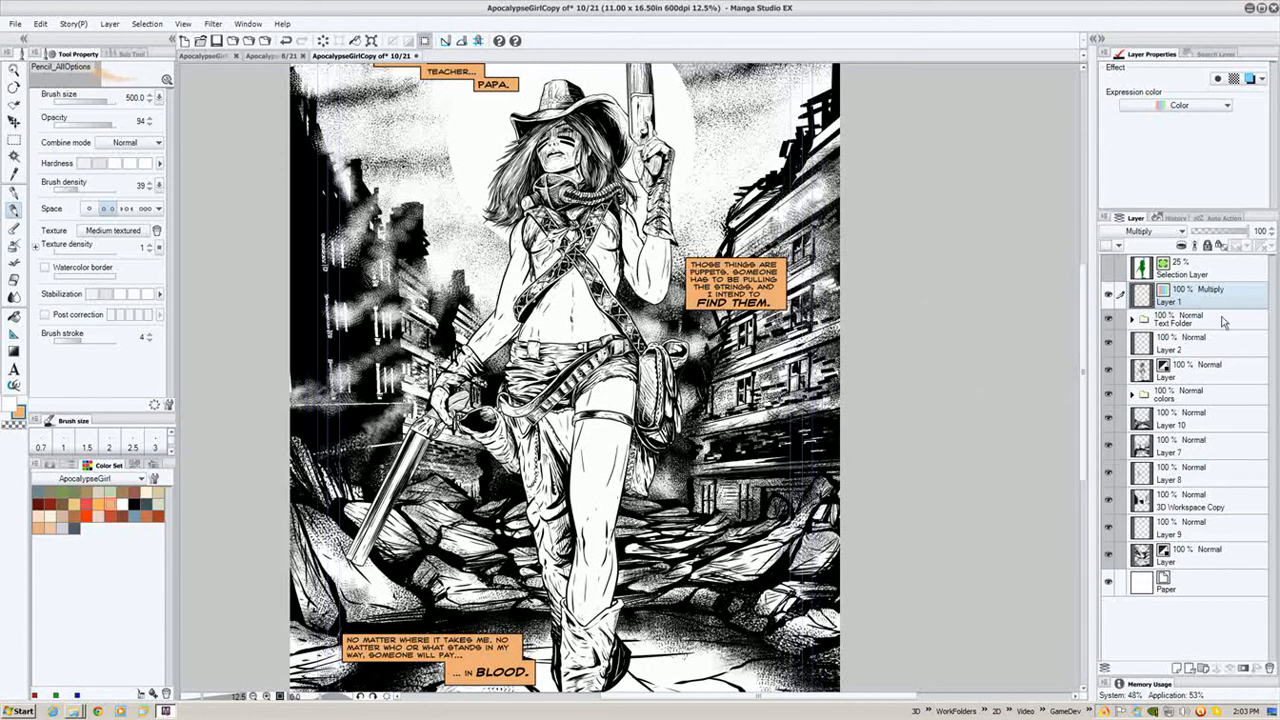
{"action": "left_click", "coordinate": [1107, 370]}
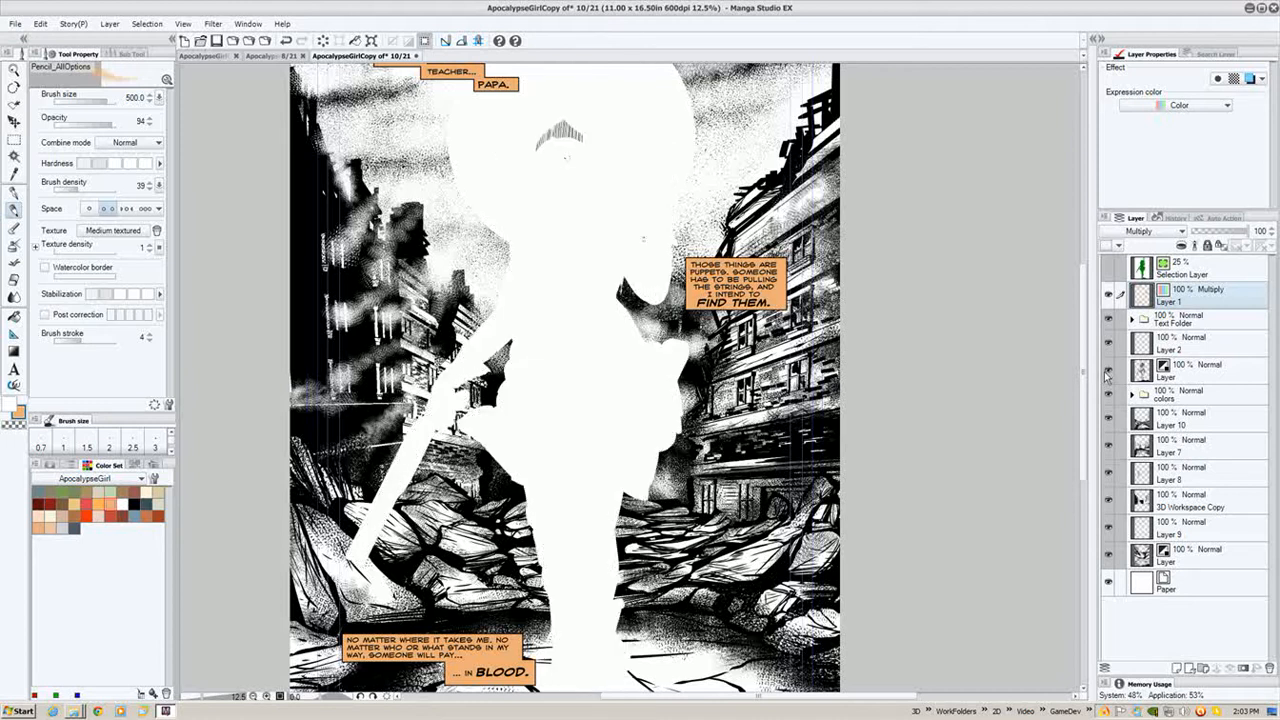
{"action": "left_click", "coordinate": [1107, 370]}
- Select the colors folder, add a new layer there, and set its blending to Multiply
{"action": "left_click", "coordinate": [1186, 398]}
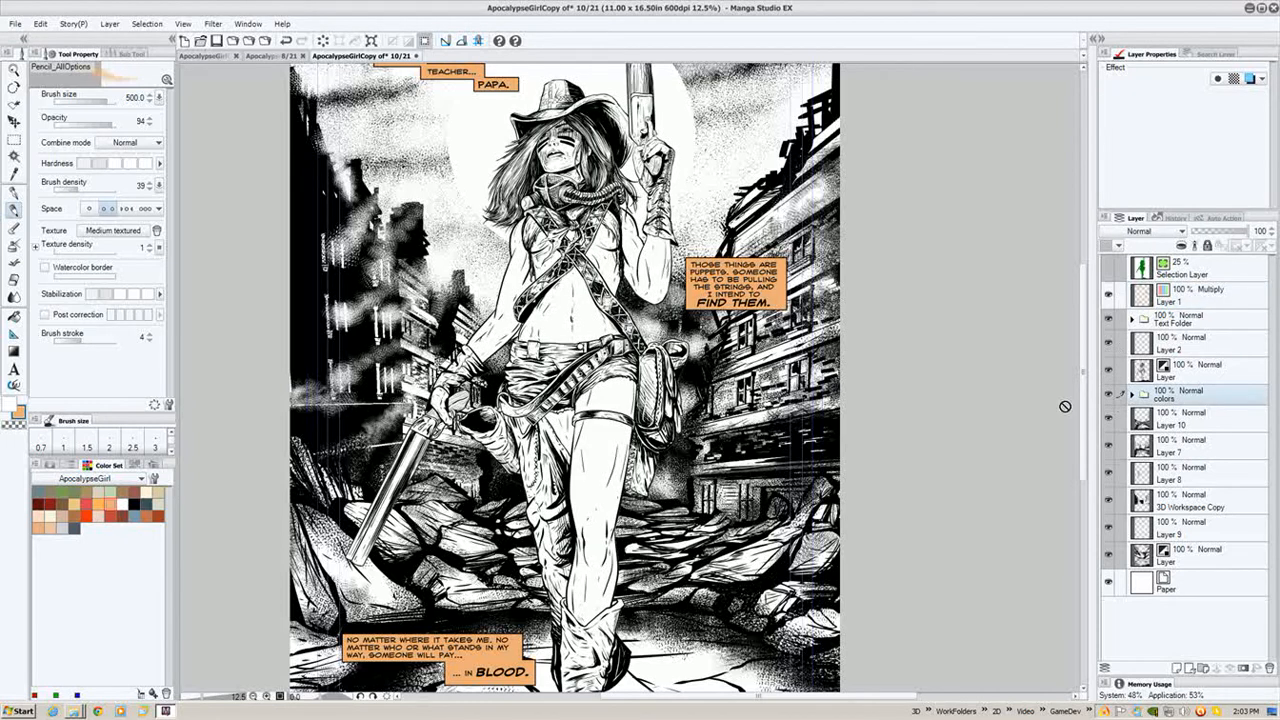
{"action": "left_click", "coordinate": [1177, 667]}
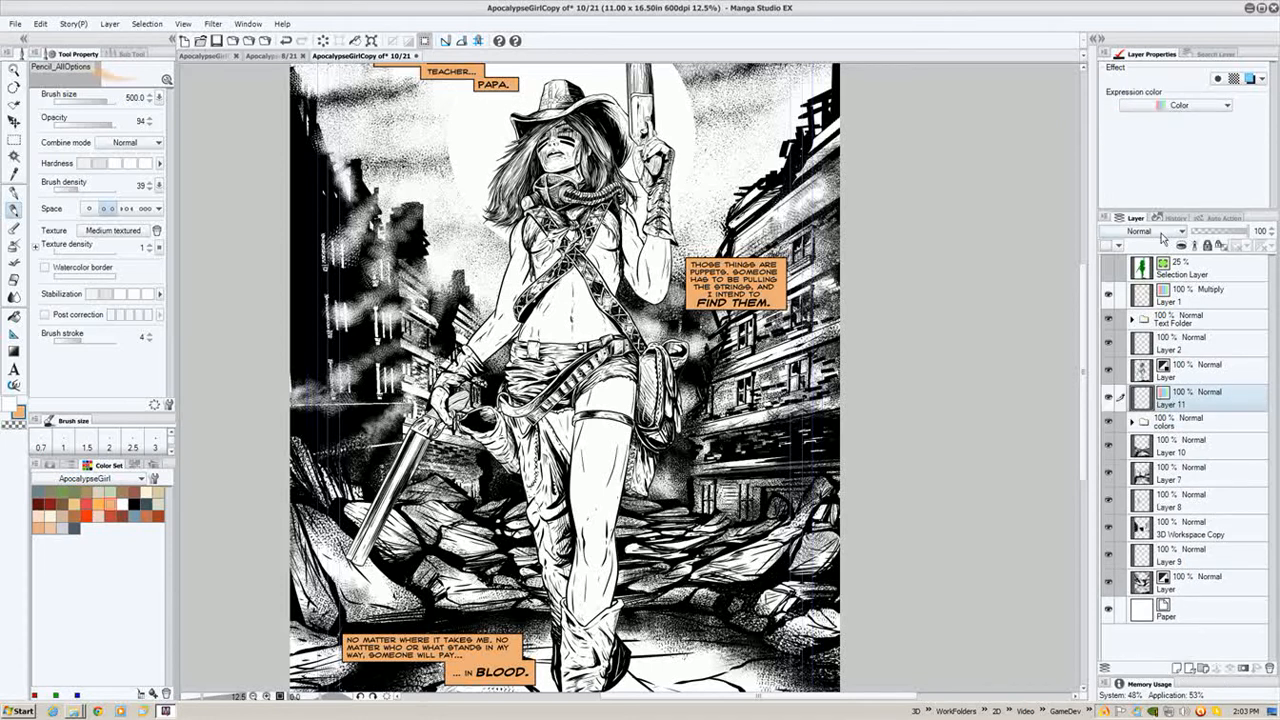
{"action": "left_click", "coordinate": [1150, 231]}
{"action": "left_click", "coordinate": [1130, 277]}
- Pick a pale beige swatch, enlarge the brush to 800, and paint a beige tint across the sky and upper background
{"action": "left_click_drag", "start_coordinate": [544, 461], "coordinate": [556, 360]}
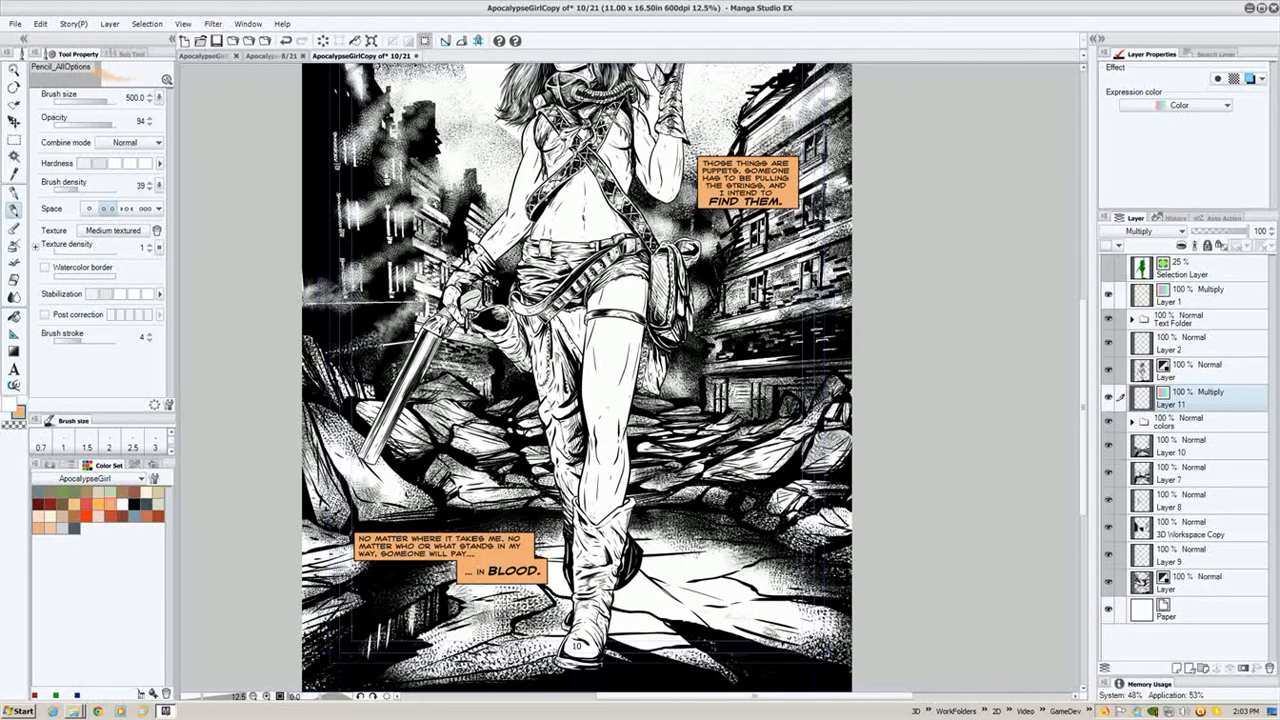
{"action": "left_click_drag", "start_coordinate": [564, 286], "coordinate": [536, 480]}
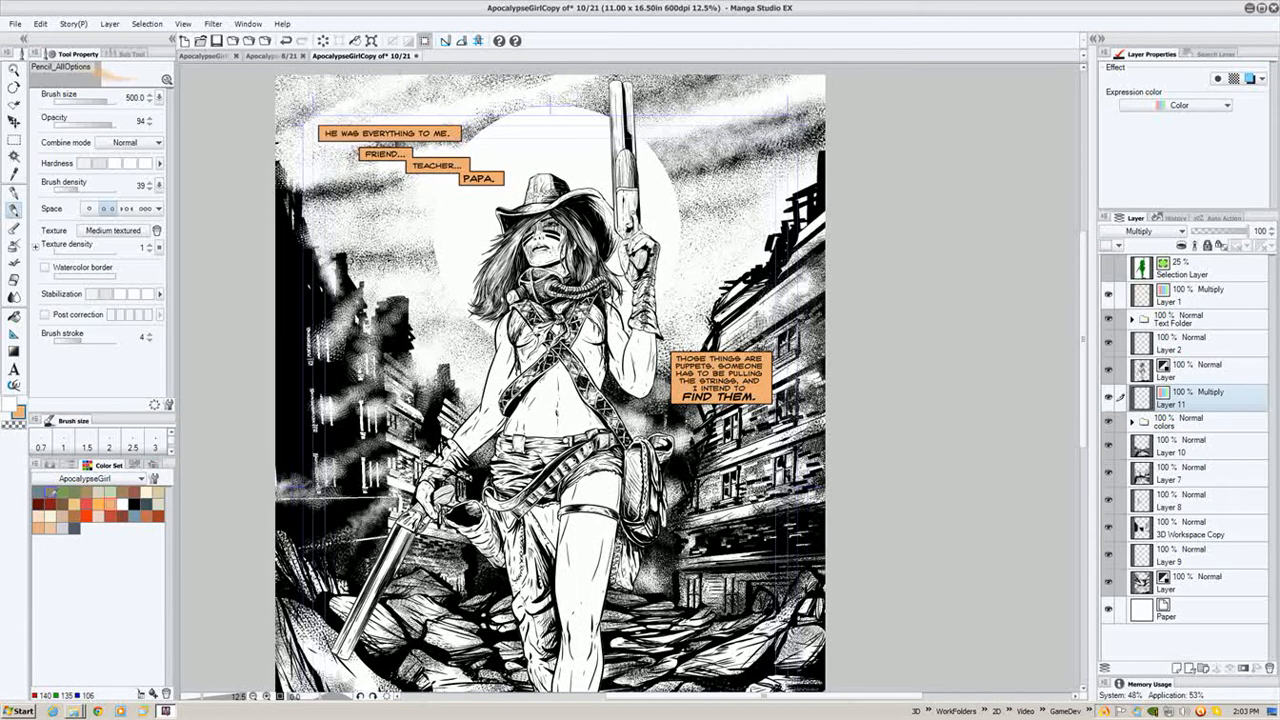
{"action": "left_click", "coordinate": [74, 527]}
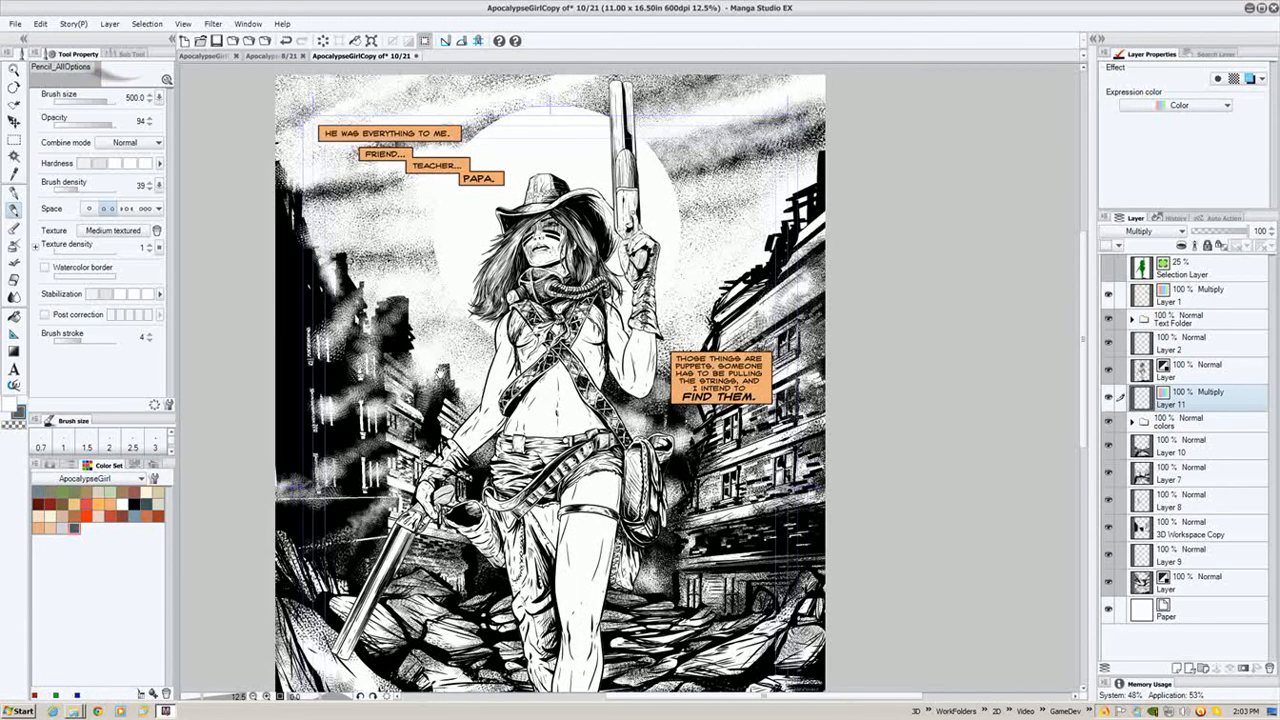
{"action": "left_click_drag", "start_coordinate": [382, 316], "coordinate": [376, 336]}
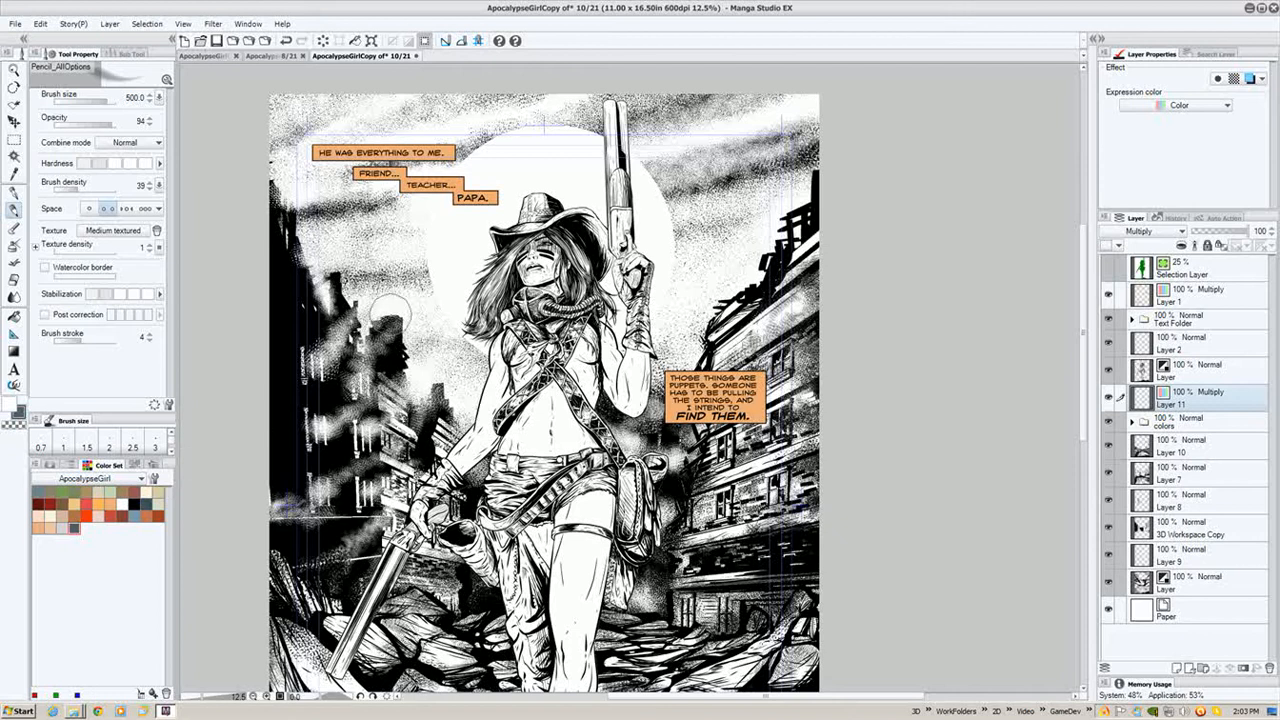
{"action": "left_click_drag", "start_coordinate": [386, 316], "coordinate": [401, 321]}
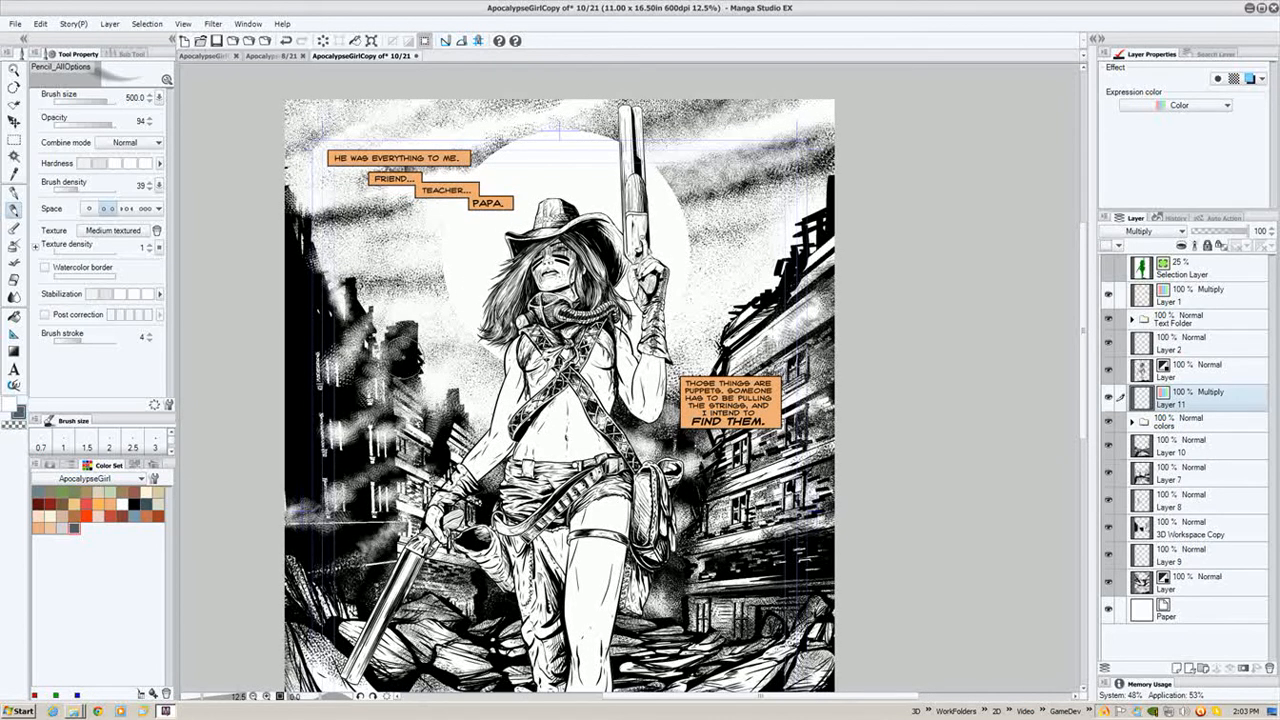
{"action": "left_click_drag", "start_coordinate": [393, 390], "coordinate": [391, 375]}
{"action": "key", "text": "bracketright"}
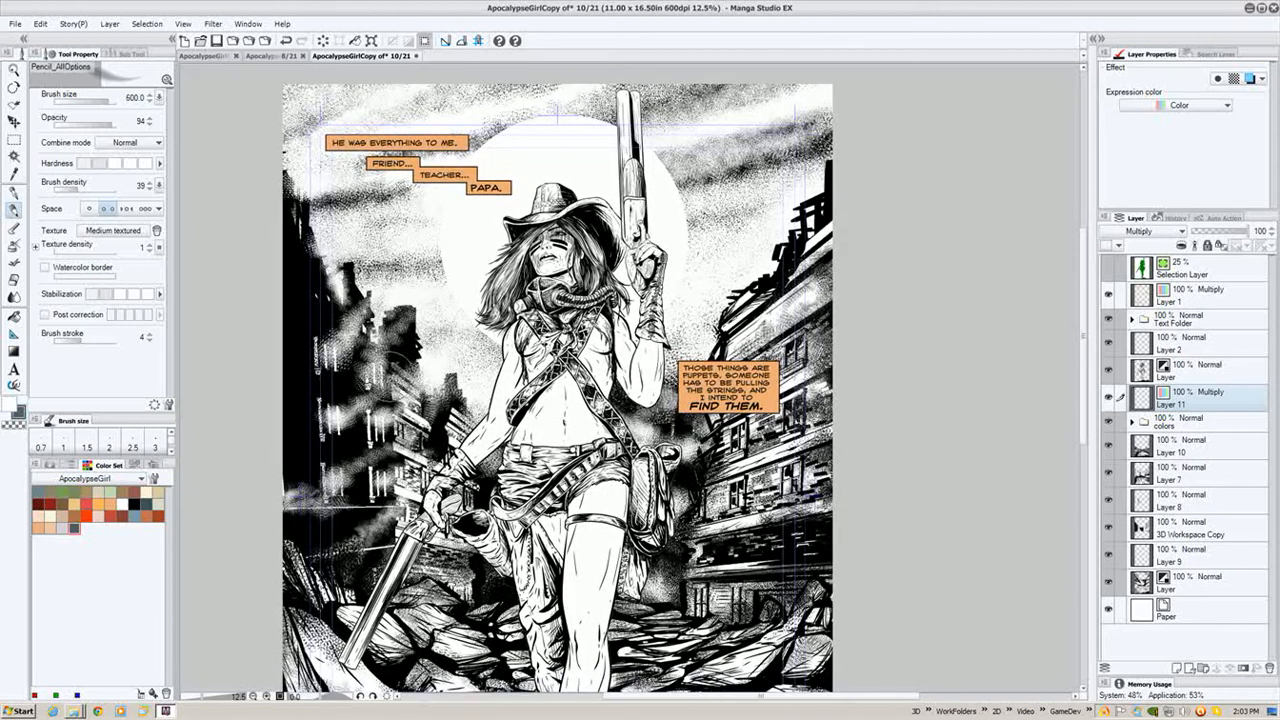
{"action": "key", "text": "bracketright"}
{"action": "key", "text": "bracketright"}
{"action": "left_click", "coordinate": [158, 492]}
{"action": "left_click_drag", "start_coordinate": [410, 331], "coordinate": [396, 335]}
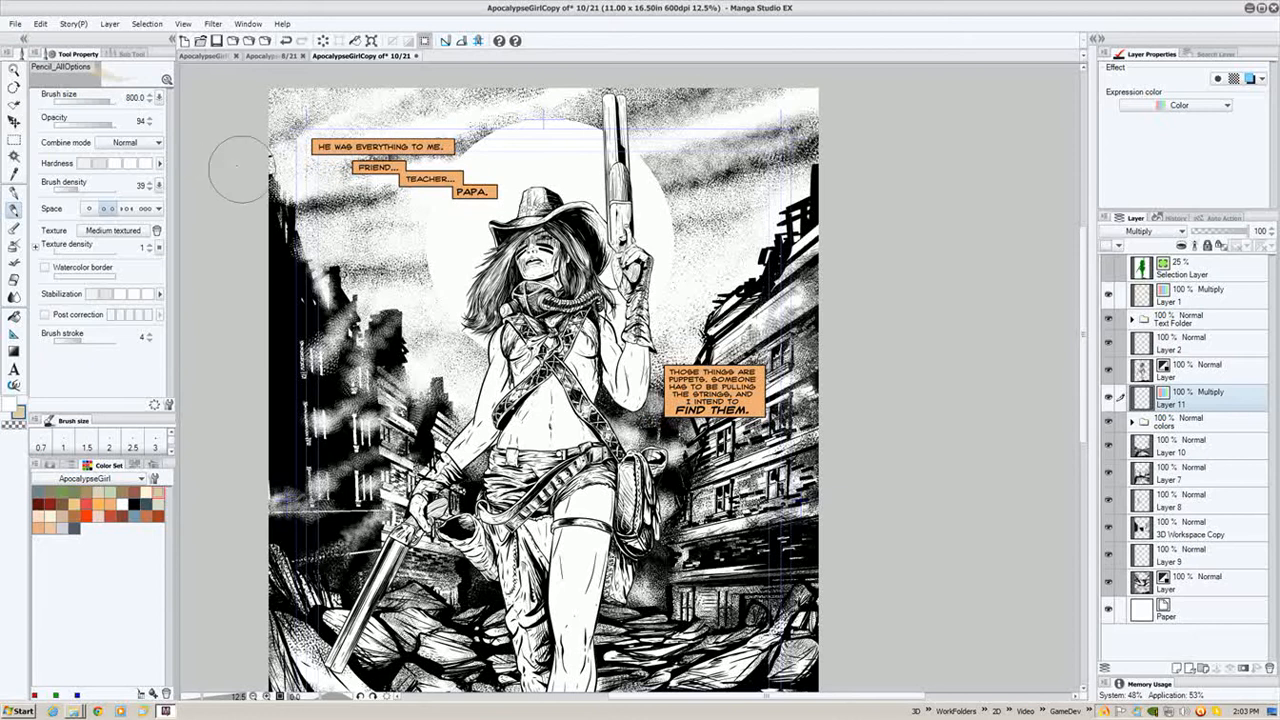
{"action": "mouse_move", "coordinate": [413, 148]}
{"action": "left_mouse_down"}
{"action": "mouse_move", "coordinate": [590, 85]}
{"action": "mouse_move", "coordinate": [385, 118]}
{"action": "mouse_move", "coordinate": [300, 158]}
{"action": "mouse_move", "coordinate": [235, 163]}
{"action": "mouse_move", "coordinate": [377, 100]}
{"action": "mouse_move", "coordinate": [220, 112]}
{"action": "mouse_move", "coordinate": [311, 80]}
{"action": "left_mouse_up"}
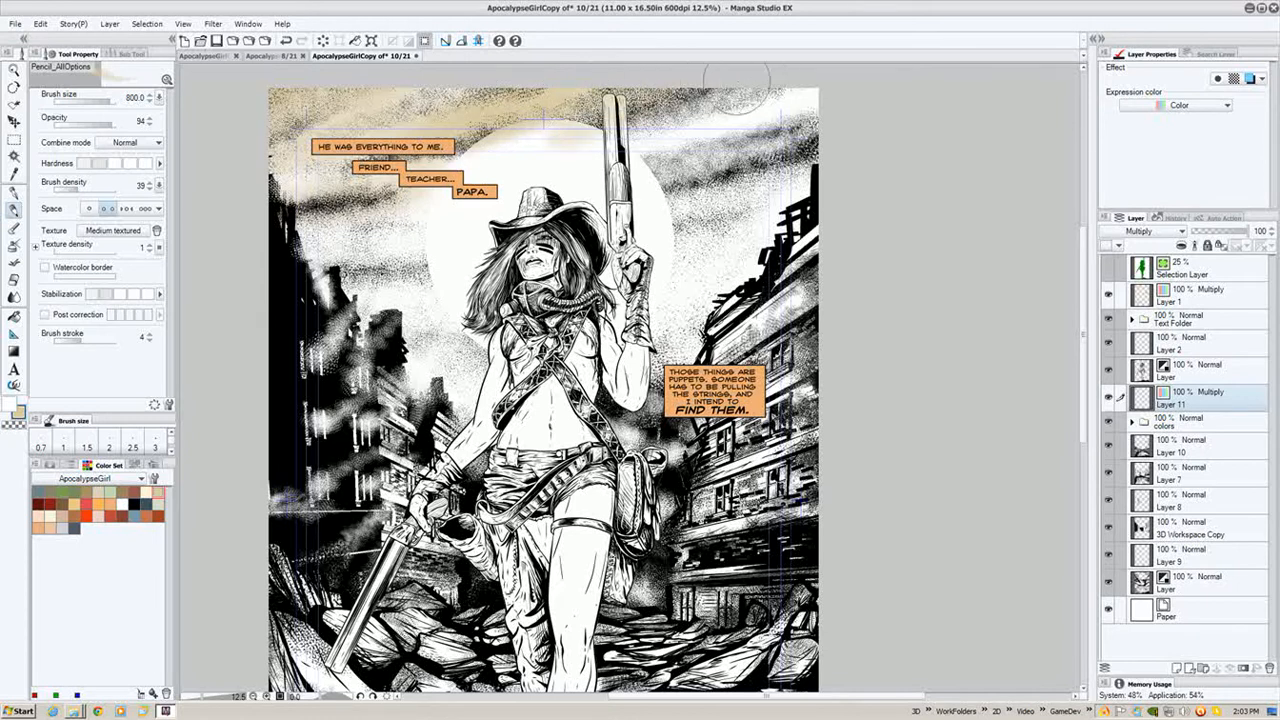
{"action": "mouse_move", "coordinate": [684, 158]}
{"action": "left_mouse_down"}
{"action": "mouse_move", "coordinate": [900, 95]}
{"action": "mouse_move", "coordinate": [673, 151]}
{"action": "mouse_move", "coordinate": [643, 128]}
{"action": "left_mouse_up"}
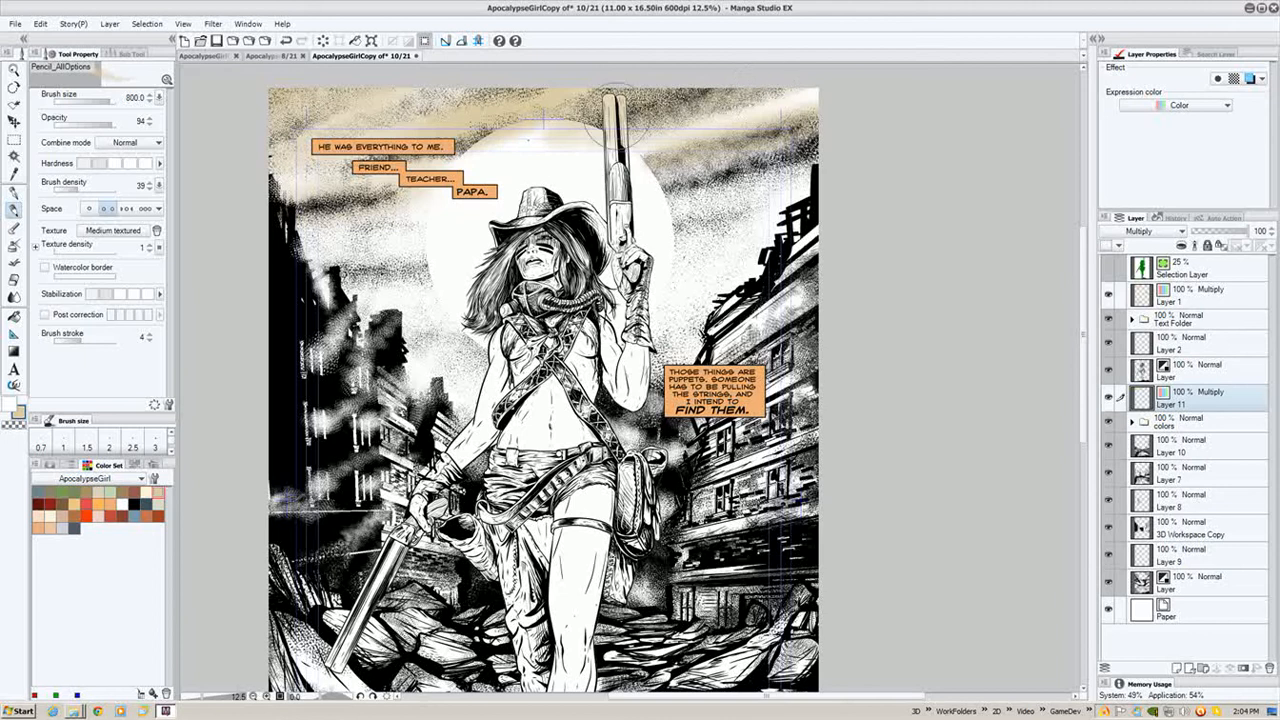
{"action": "left_click_drag", "start_coordinate": [548, 125], "coordinate": [467, 136]}
{"action": "mouse_move", "coordinate": [554, 137]}
{"action": "left_mouse_down"}
{"action": "mouse_move", "coordinate": [448, 155]}
{"action": "mouse_move", "coordinate": [655, 130]}
{"action": "left_mouse_up"}
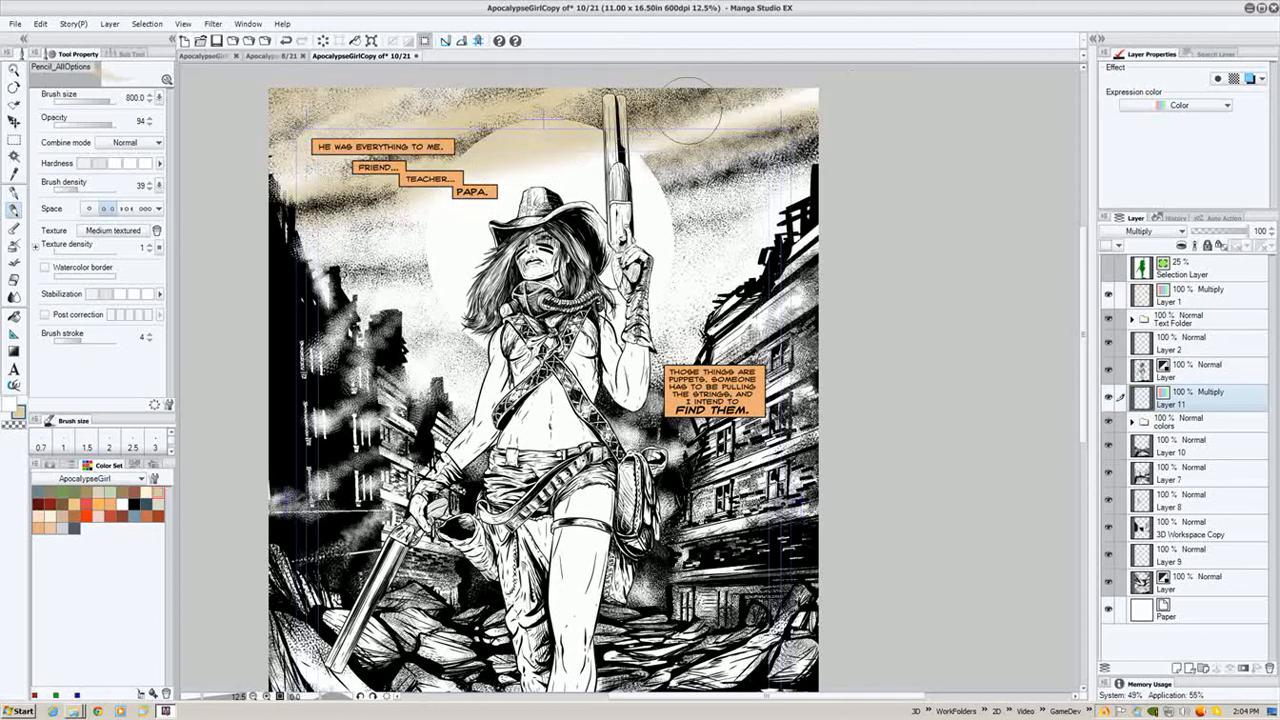
{"action": "mouse_move", "coordinate": [757, 145]}
{"action": "left_mouse_down"}
{"action": "mouse_move", "coordinate": [578, 185]}
{"action": "mouse_move", "coordinate": [211, 243]}
{"action": "mouse_move", "coordinate": [290, 255]}
{"action": "mouse_move", "coordinate": [755, 180]}
{"action": "mouse_move", "coordinate": [859, 121]}
{"action": "mouse_move", "coordinate": [800, 165]}
{"action": "mouse_move", "coordinate": [345, 275]}
{"action": "mouse_move", "coordinate": [422, 238]}
{"action": "mouse_move", "coordinate": [355, 255]}
{"action": "mouse_move", "coordinate": [360, 270]}
{"action": "mouse_move", "coordinate": [655, 250]}
{"action": "mouse_move", "coordinate": [852, 156]}
{"action": "mouse_move", "coordinate": [735, 250]}
{"action": "mouse_move", "coordinate": [437, 335]}
{"action": "mouse_move", "coordinate": [405, 335]}
{"action": "mouse_move", "coordinate": [390, 305]}
{"action": "mouse_move", "coordinate": [440, 352]}
{"action": "mouse_move", "coordinate": [405, 345]}
{"action": "mouse_move", "coordinate": [405, 365]}
{"action": "mouse_move", "coordinate": [778, 250]}
{"action": "mouse_move", "coordinate": [670, 330]}
{"action": "mouse_move", "coordinate": [463, 368]}
{"action": "mouse_move", "coordinate": [702, 305]}
{"action": "mouse_move", "coordinate": [675, 330]}
{"action": "mouse_move", "coordinate": [454, 302]}
{"action": "left_mouse_up"}
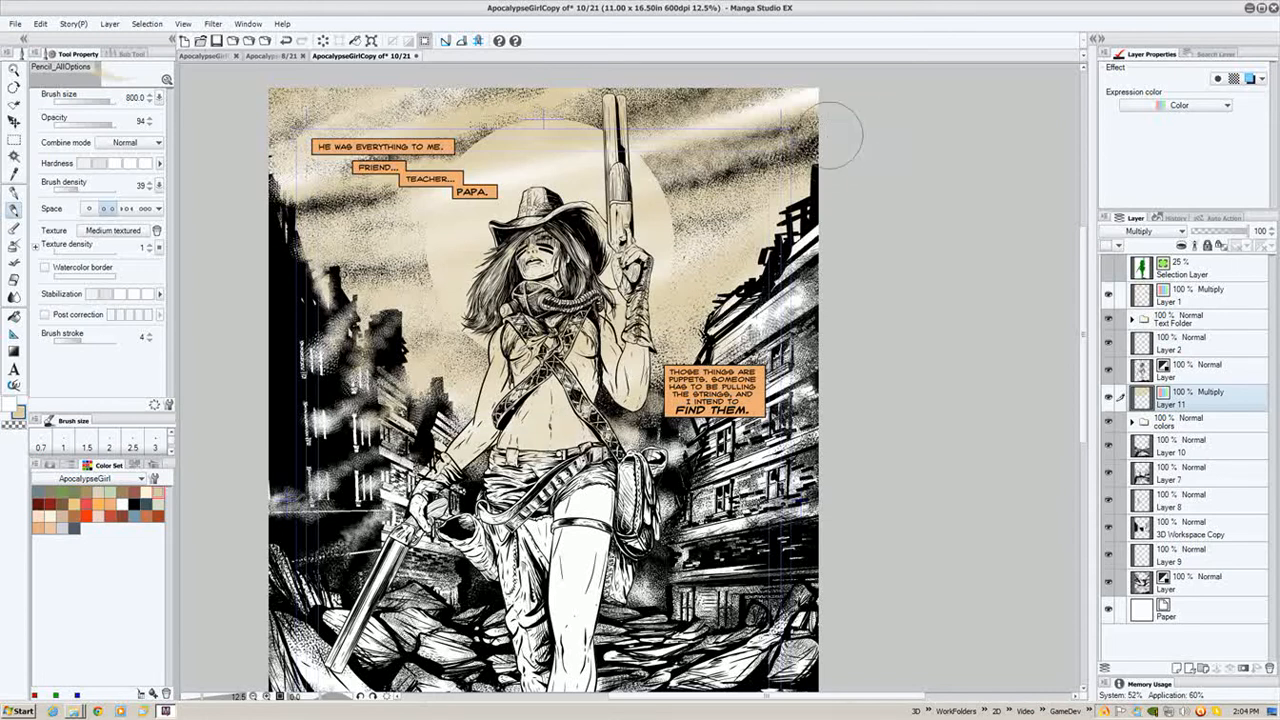
{"action": "mouse_move", "coordinate": [722, 213]}
{"action": "left_mouse_down"}
{"action": "mouse_move", "coordinate": [423, 294]}
{"action": "mouse_move", "coordinate": [280, 311]}
{"action": "left_mouse_up"}
{"action": "left_click_drag", "start_coordinate": [736, 233], "coordinate": [674, 267]}
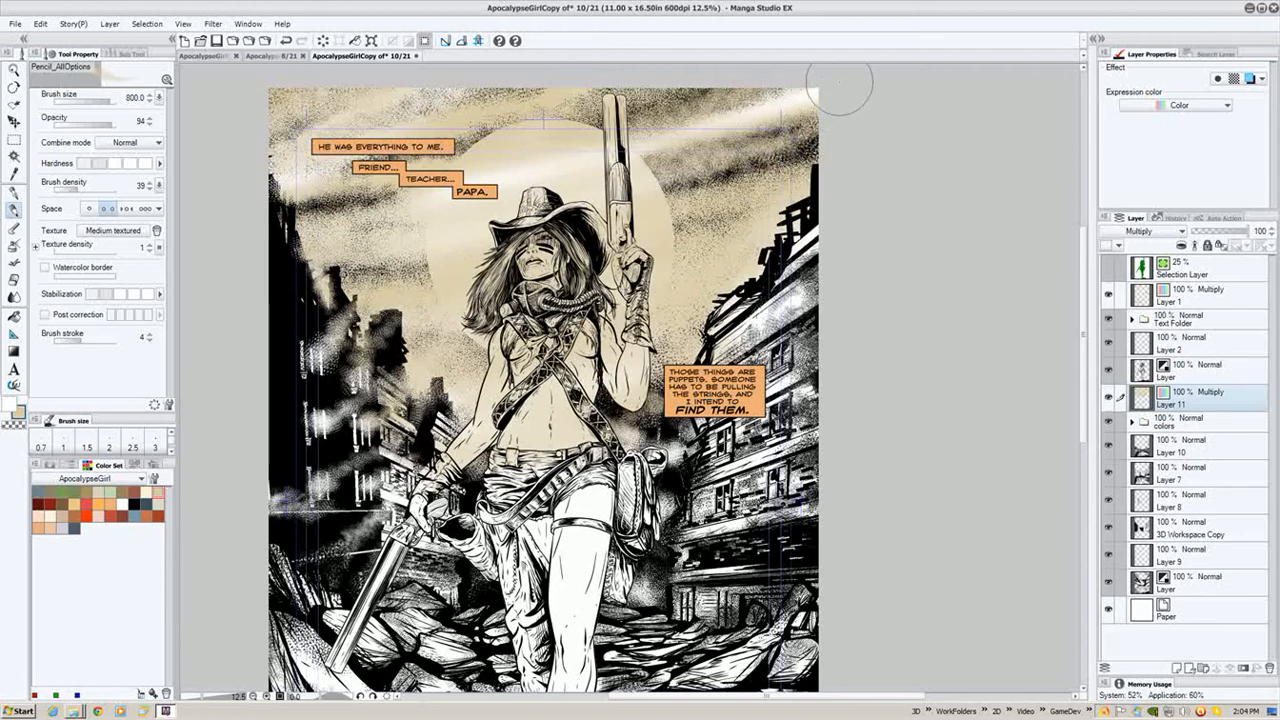
{"action": "mouse_move", "coordinate": [839, 83]}
{"action": "left_mouse_down"}
{"action": "mouse_move", "coordinate": [588, 167]}
{"action": "mouse_move", "coordinate": [378, 214]}
{"action": "left_mouse_up"}
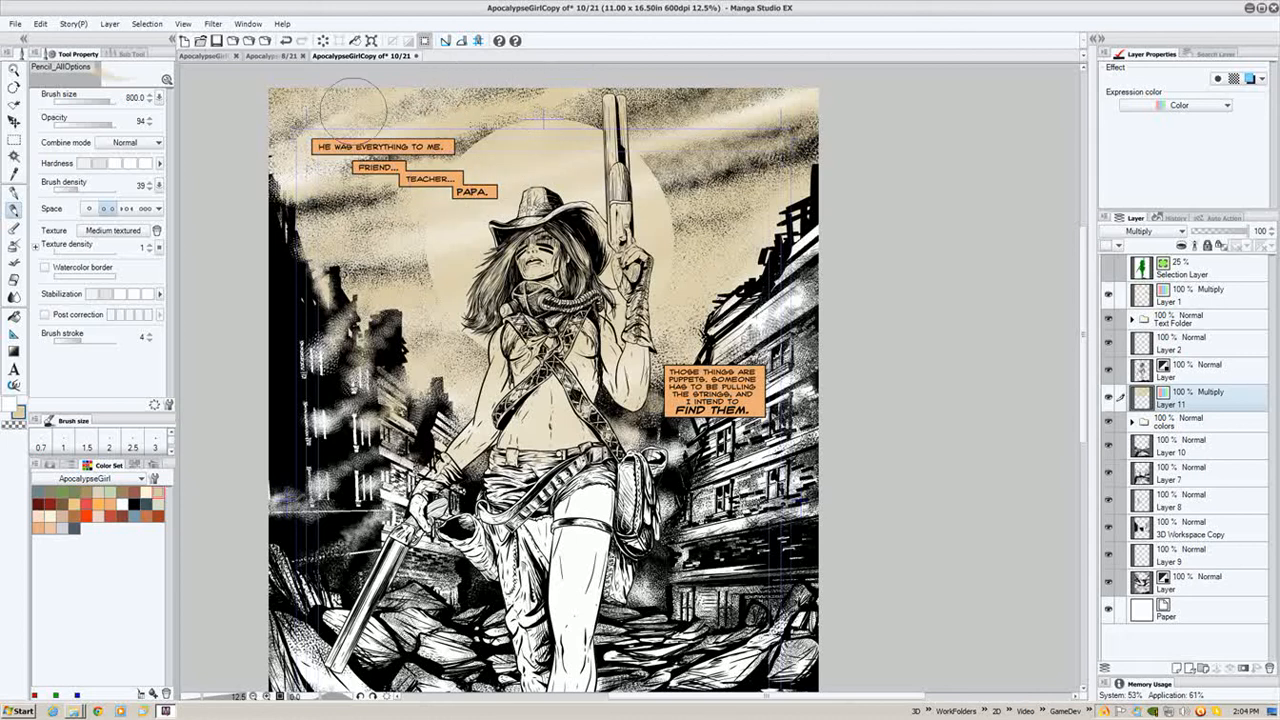
{"action": "left_click_drag", "start_coordinate": [285, 161], "coordinate": [289, 139]}
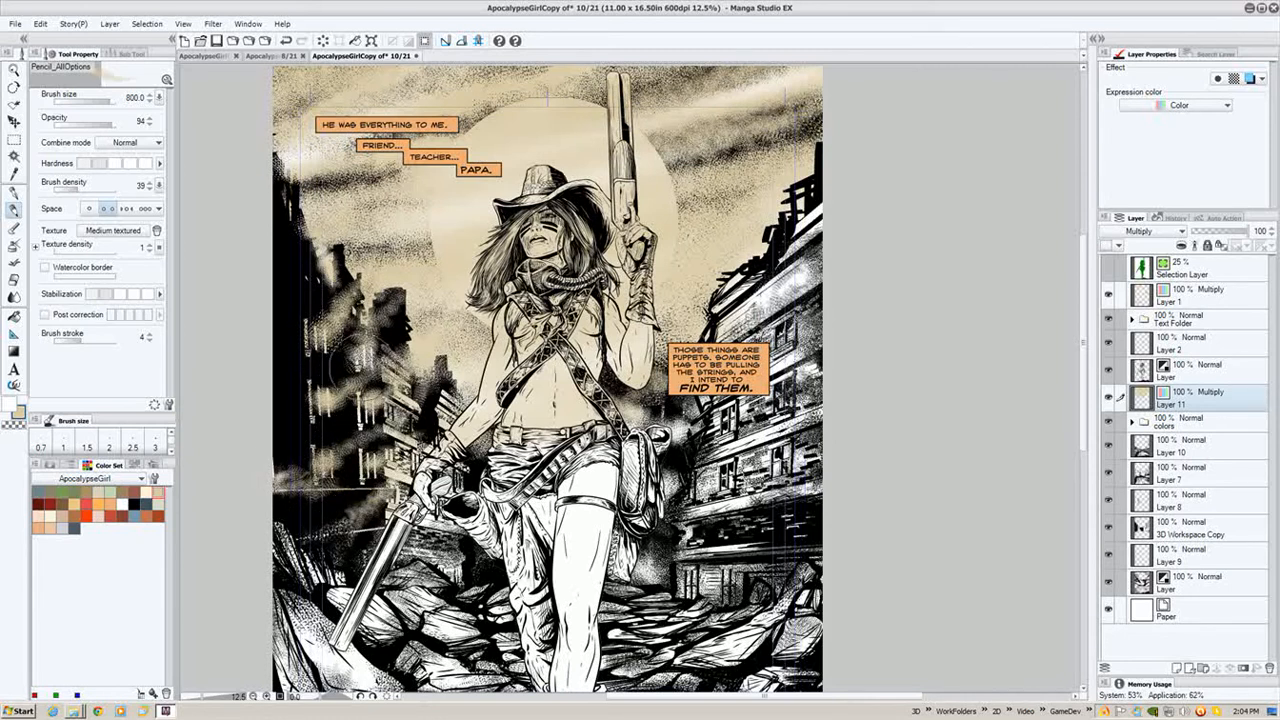
- Extend the beige tint down over the figure and the ruined buildings
{"action": "scroll", "coordinate": [531, 422], "scroll_direction": "down", "scroll_amount": 2}
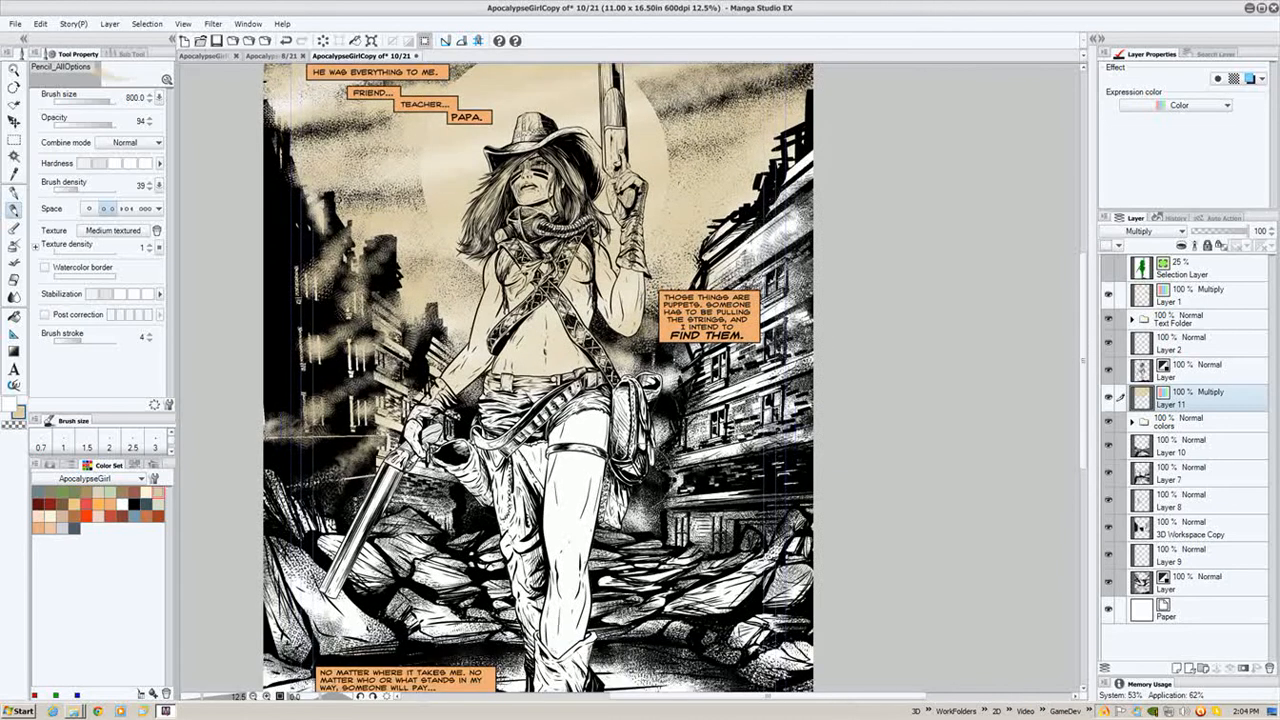
{"action": "left_click_drag", "start_coordinate": [659, 386], "coordinate": [595, 298]}
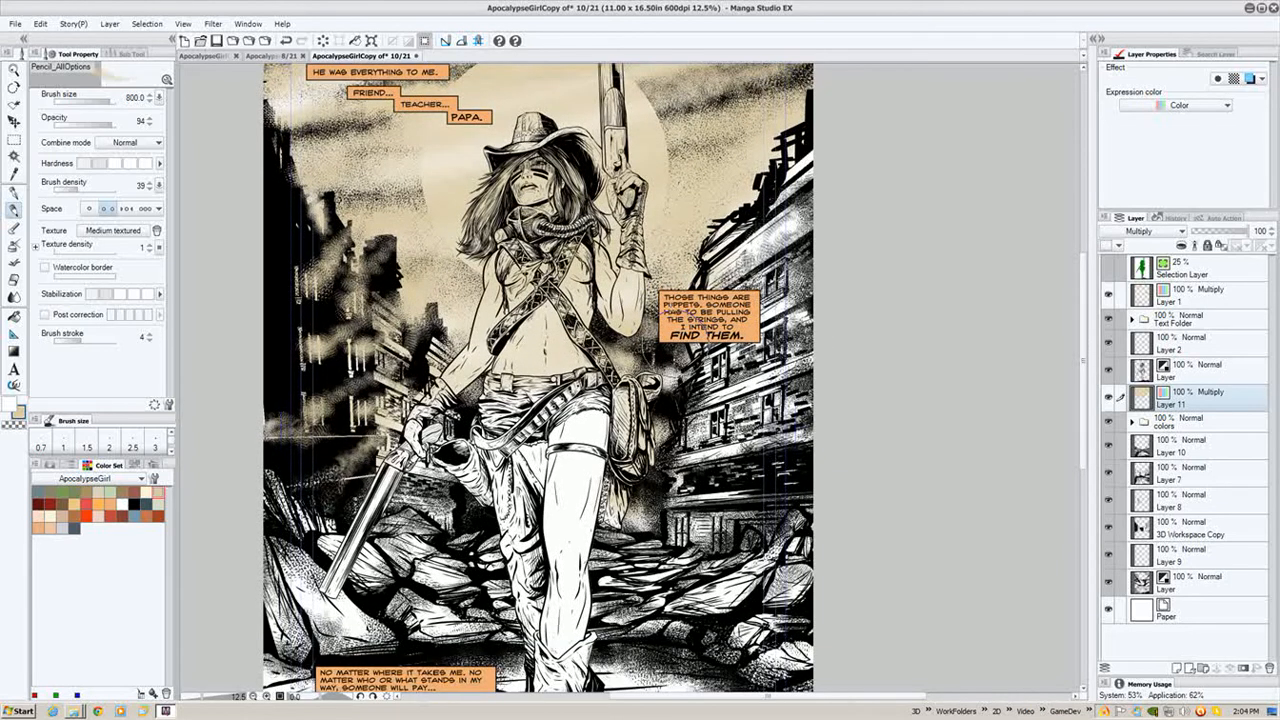
{"action": "left_click_drag", "start_coordinate": [808, 220], "coordinate": [751, 241]}
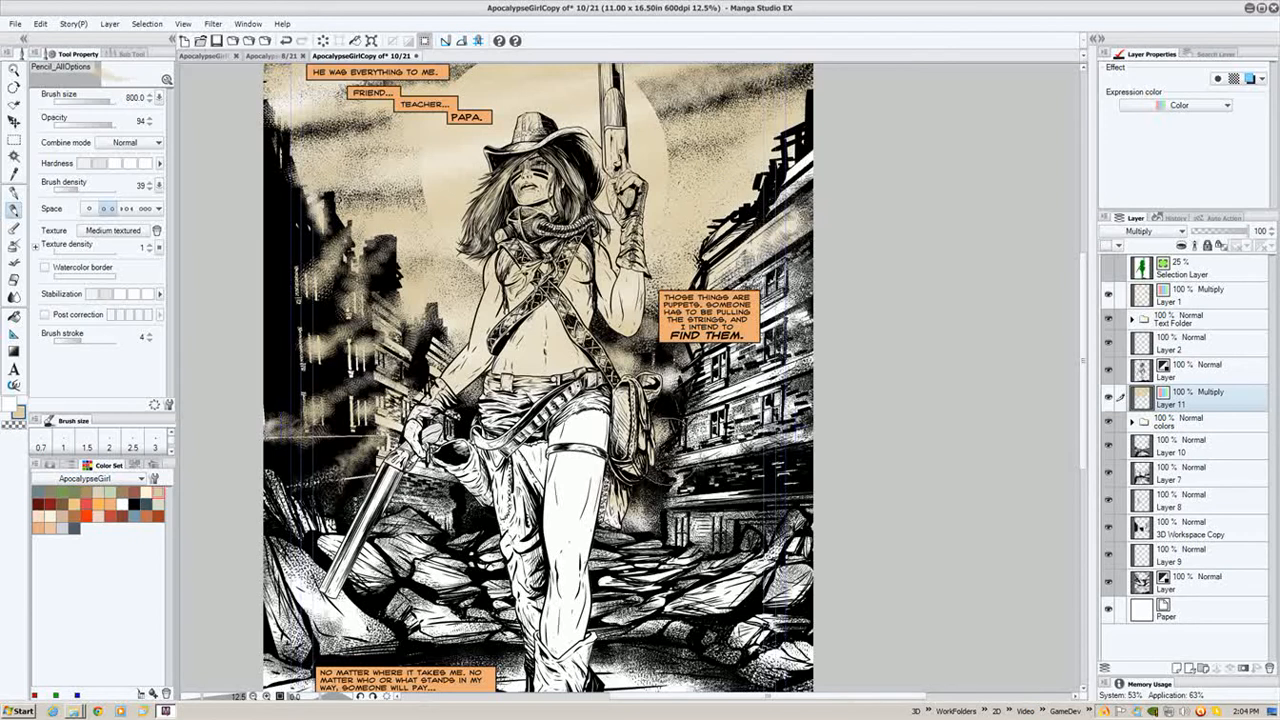
{"action": "left_click_drag", "start_coordinate": [672, 466], "coordinate": [572, 534]}
{"action": "left_click_drag", "start_coordinate": [489, 524], "coordinate": [457, 352]}
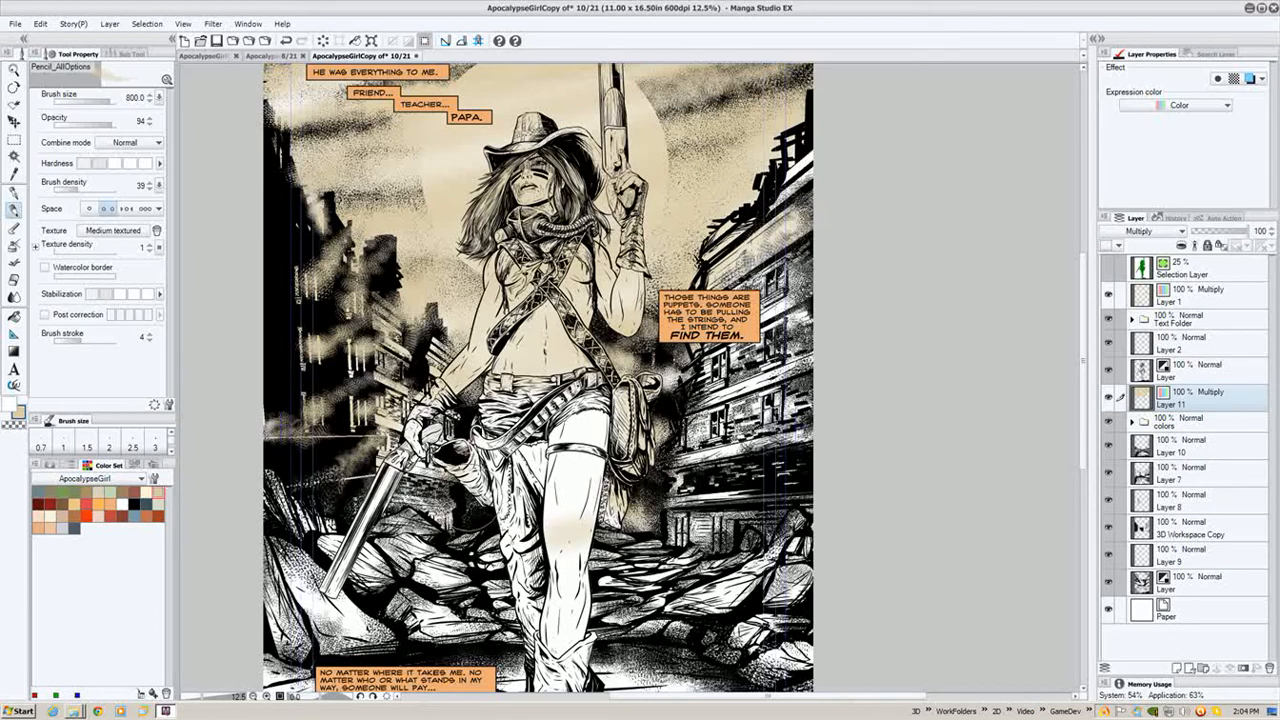
{"action": "left_click_drag", "start_coordinate": [473, 497], "coordinate": [443, 387]}
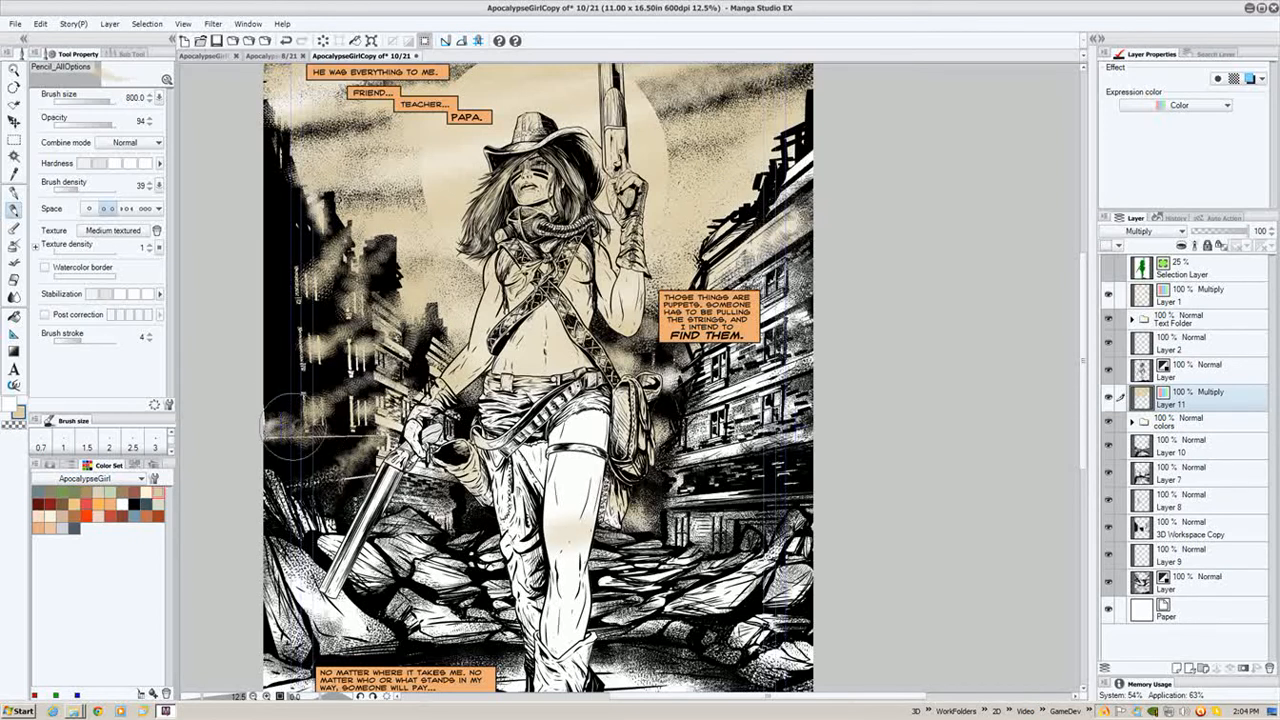
{"action": "left_click_drag", "start_coordinate": [590, 430], "coordinate": [603, 275]}
{"action": "left_click_drag", "start_coordinate": [543, 323], "coordinate": [544, 452]}
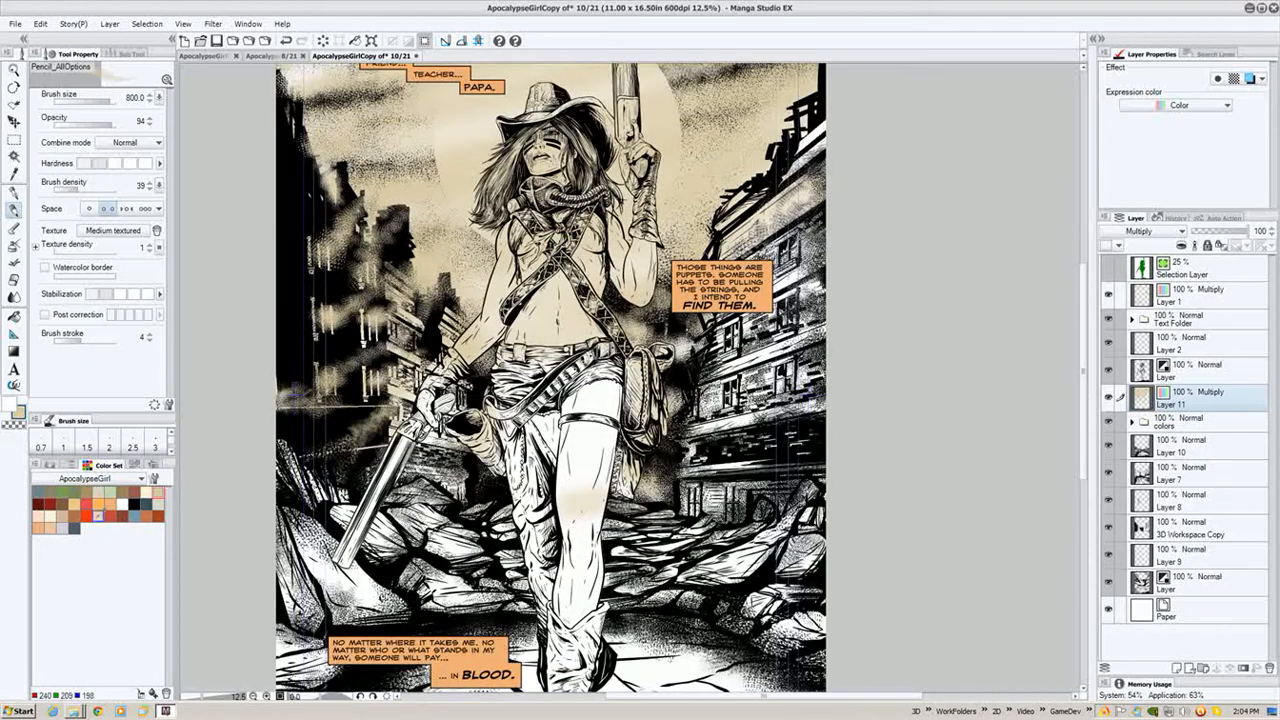
- Pick a light warm swatch, enlarge the brush to 1200, and paint soft warm strokes across the sky and buildings
{"action": "left_click", "coordinate": [74, 526]}
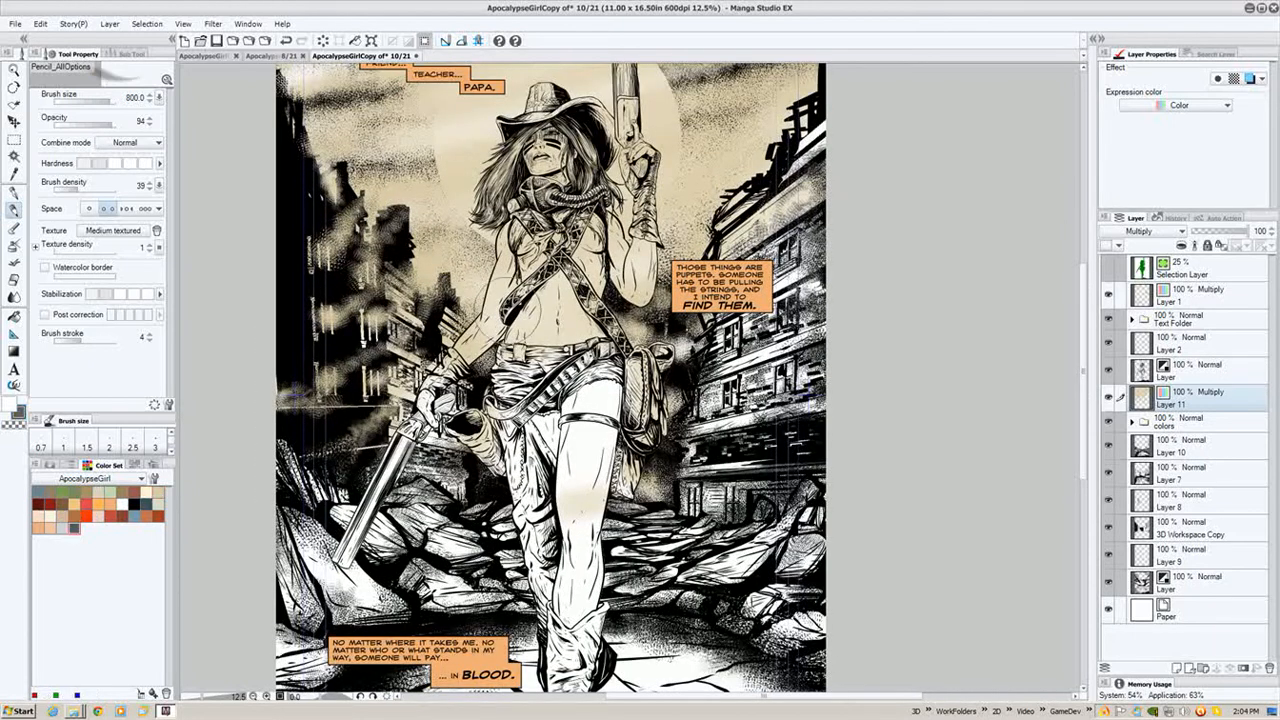
{"action": "left_click_drag", "start_coordinate": [520, 320], "coordinate": [519, 365]}
{"action": "left_click_drag", "start_coordinate": [414, 277], "coordinate": [459, 235]}
{"action": "mouse_move", "coordinate": [829, 122]}
{"action": "left_mouse_down"}
{"action": "mouse_move", "coordinate": [769, 150]}
{"action": "mouse_move", "coordinate": [784, 148]}
{"action": "mouse_move", "coordinate": [684, 160]}
{"action": "mouse_move", "coordinate": [751, 140]}
{"action": "mouse_move", "coordinate": [809, 145]}
{"action": "mouse_move", "coordinate": [707, 160]}
{"action": "mouse_move", "coordinate": [690, 192]}
{"action": "left_mouse_up"}
{"action": "key", "text": "]"}
{"action": "left_click_drag", "start_coordinate": [810, 203], "coordinate": [686, 279]}
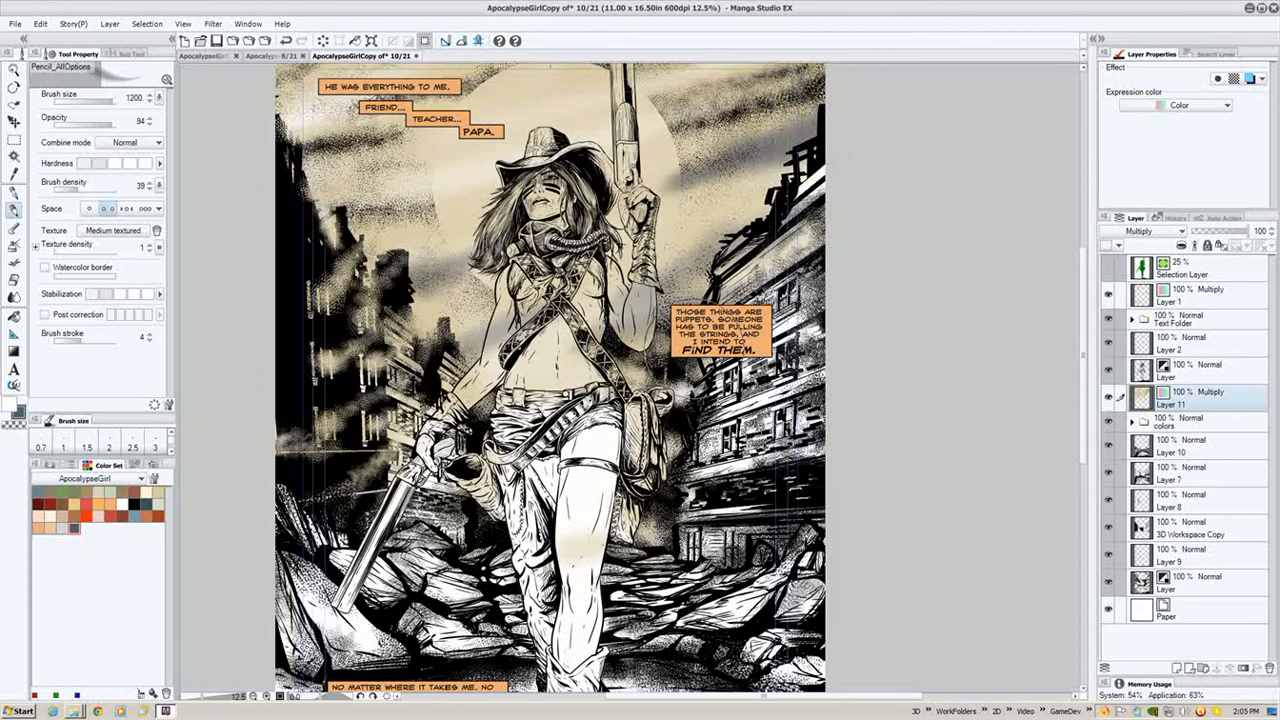
{"action": "mouse_move", "coordinate": [669, 408]}
{"action": "left_mouse_down"}
{"action": "mouse_move", "coordinate": [686, 474]}
{"action": "mouse_move", "coordinate": [570, 526]}
{"action": "left_mouse_up"}
{"action": "left_click_drag", "start_coordinate": [472, 337], "coordinate": [463, 416]}
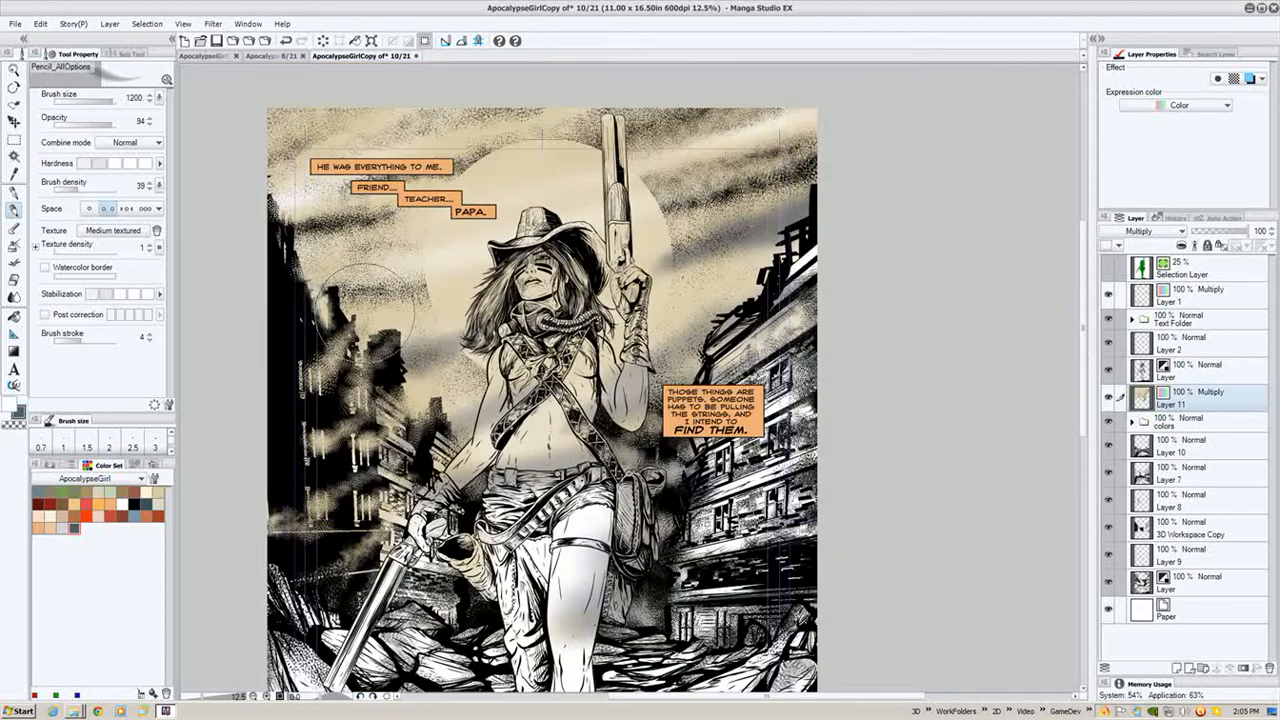
{"action": "left_click_drag", "start_coordinate": [291, 240], "coordinate": [441, 226]}
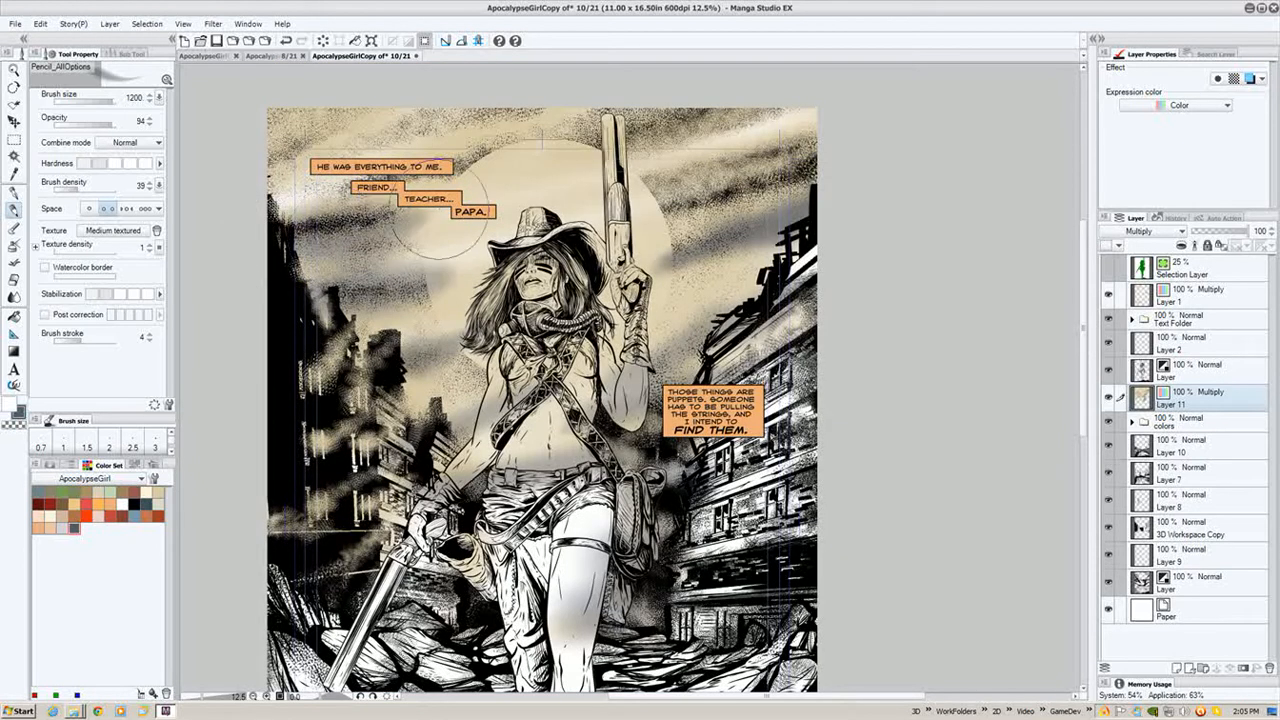
{"action": "left_click_drag", "start_coordinate": [278, 210], "coordinate": [428, 182]}
{"action": "mouse_move", "coordinate": [733, 82]}
{"action": "left_mouse_down"}
{"action": "mouse_move", "coordinate": [673, 107]}
{"action": "mouse_move", "coordinate": [588, 112]}
{"action": "mouse_move", "coordinate": [530, 145]}
{"action": "left_mouse_up"}
{"action": "left_click_drag", "start_coordinate": [785, 88], "coordinate": [647, 153]}
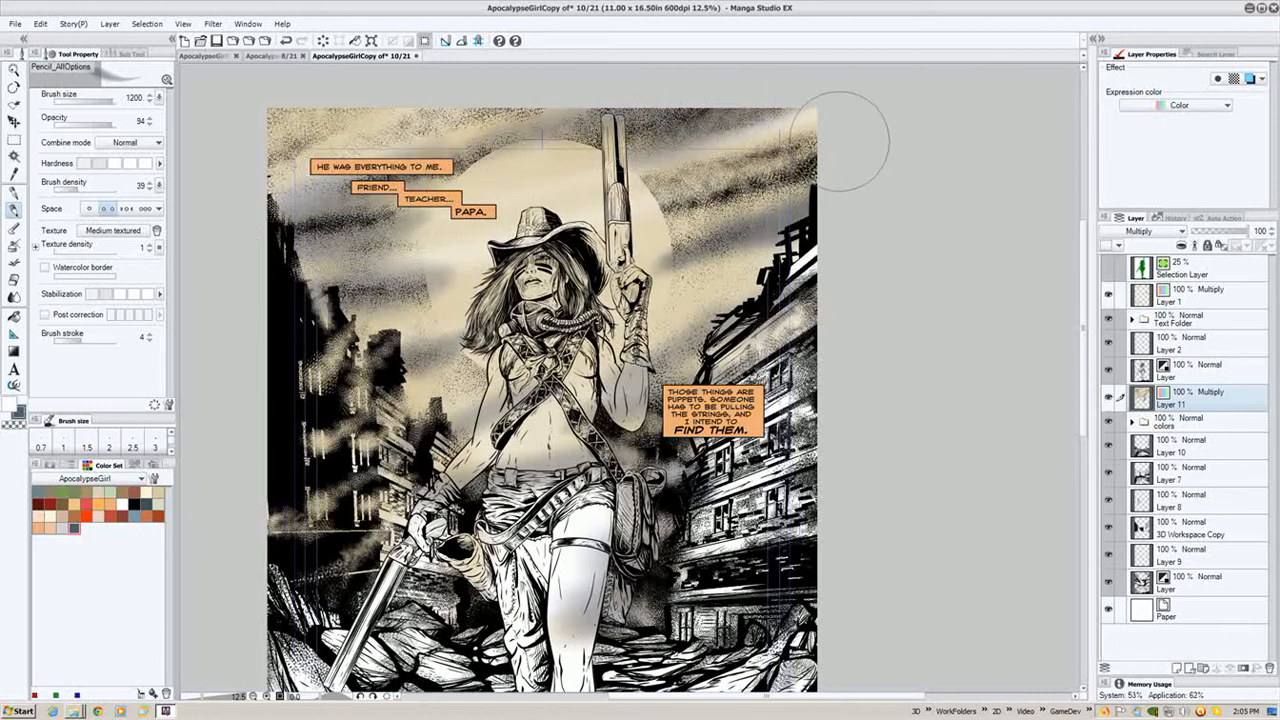
{"action": "left_click_drag", "start_coordinate": [838, 142], "coordinate": [640, 204]}
{"action": "mouse_move", "coordinate": [527, 116]}
{"action": "left_mouse_down"}
{"action": "mouse_move", "coordinate": [453, 118]}
{"action": "mouse_move", "coordinate": [194, 177]}
{"action": "left_mouse_up"}
{"action": "left_click_drag", "start_coordinate": [380, 118], "coordinate": [241, 162]}
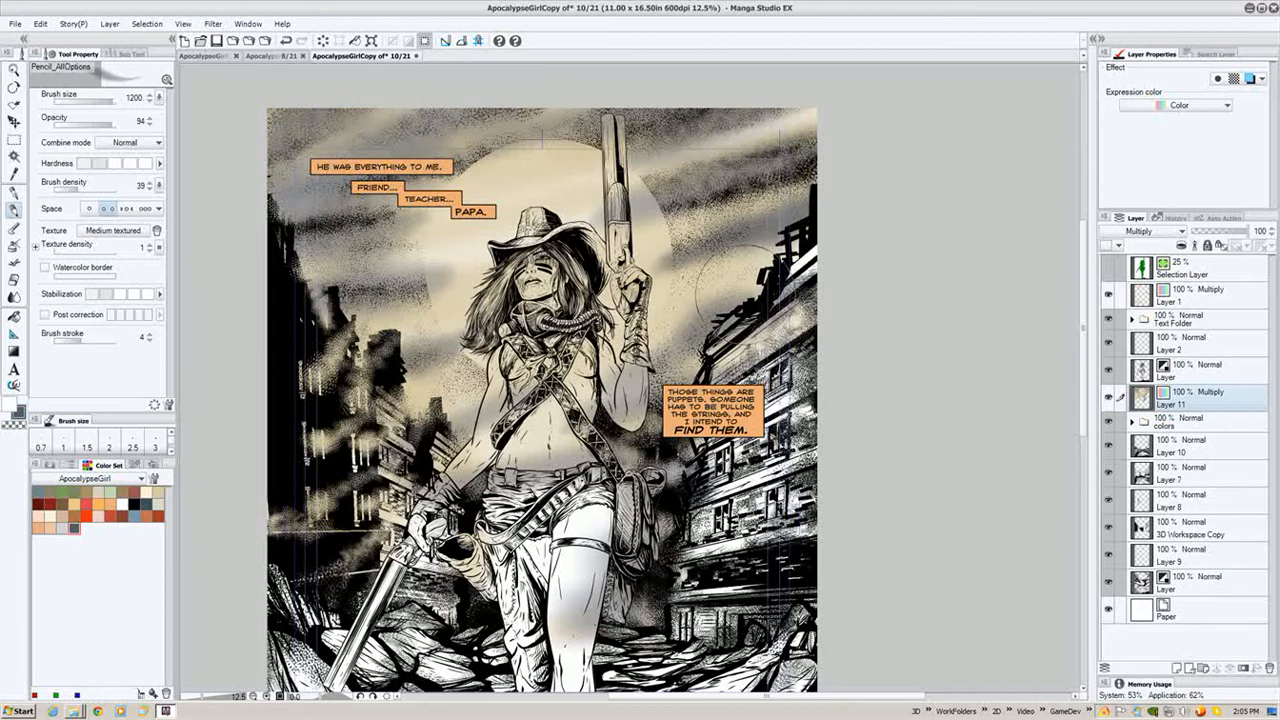
{"action": "left_click_drag", "start_coordinate": [746, 293], "coordinate": [800, 271]}
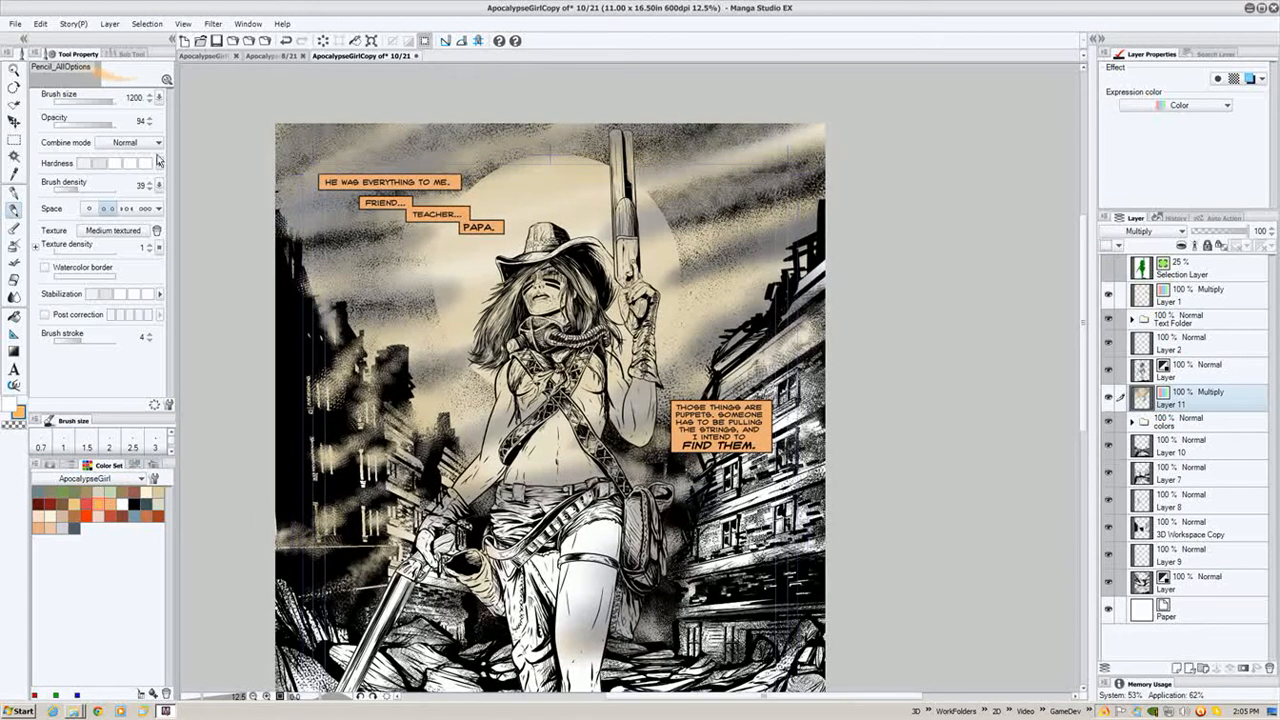
- Set the brush's combine mode to Multiply and paint deeper orange cloud strokes across the sky
{"action": "left_click", "coordinate": [128, 142]}
{"action": "left_click", "coordinate": [128, 184]}
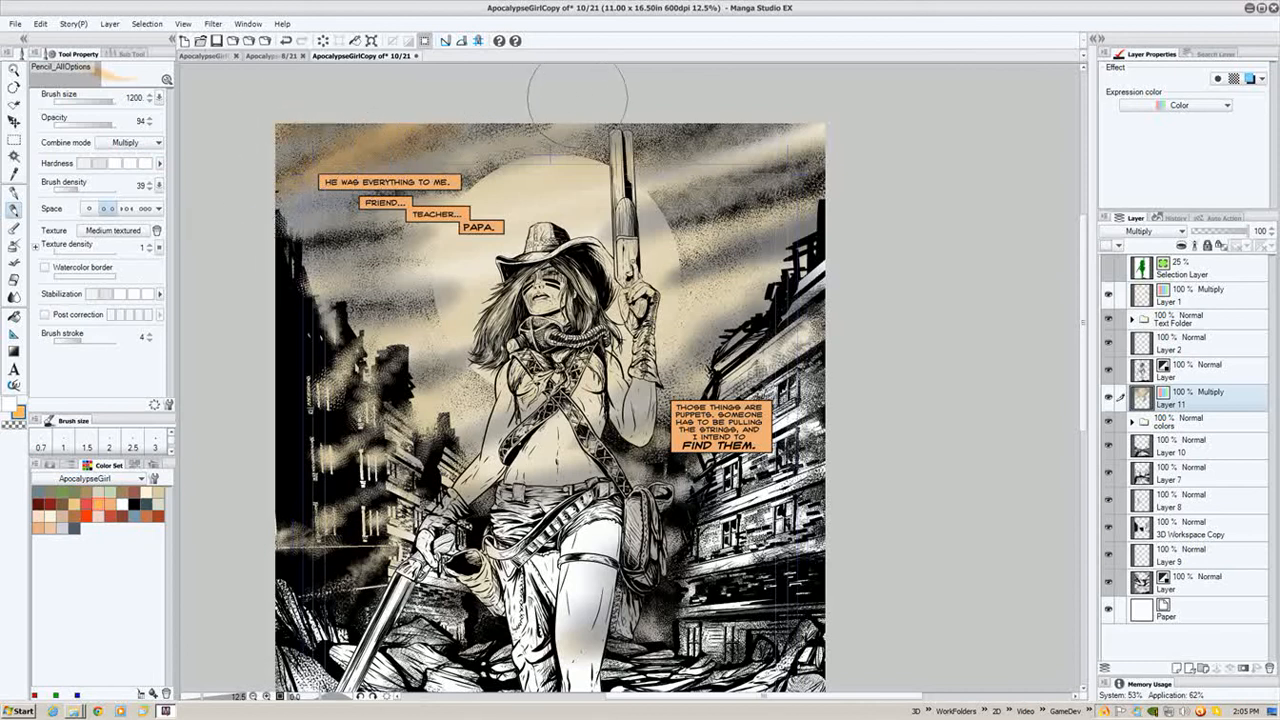
{"action": "left_click_drag", "start_coordinate": [563, 157], "coordinate": [740, 123]}
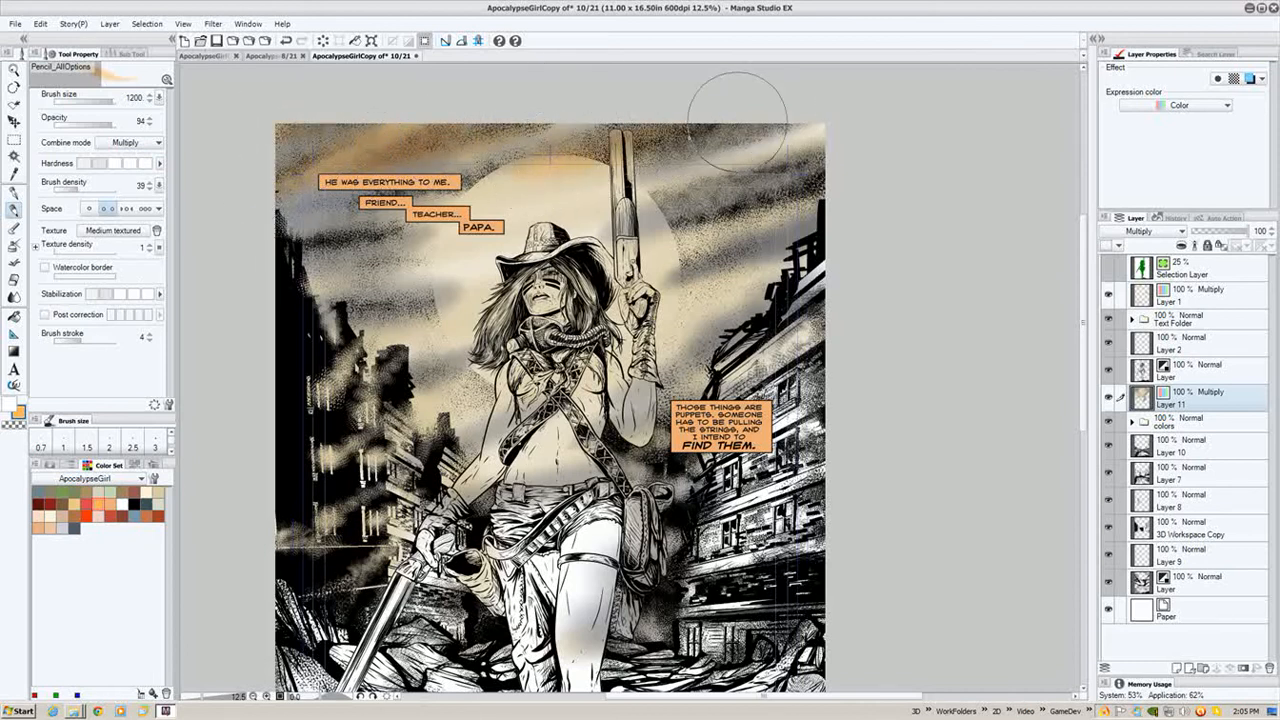
{"action": "mouse_move", "coordinate": [671, 202]}
{"action": "left_mouse_down"}
{"action": "mouse_move", "coordinate": [721, 245]}
{"action": "mouse_move", "coordinate": [698, 262]}
{"action": "mouse_move", "coordinate": [630, 272]}
{"action": "left_mouse_up"}
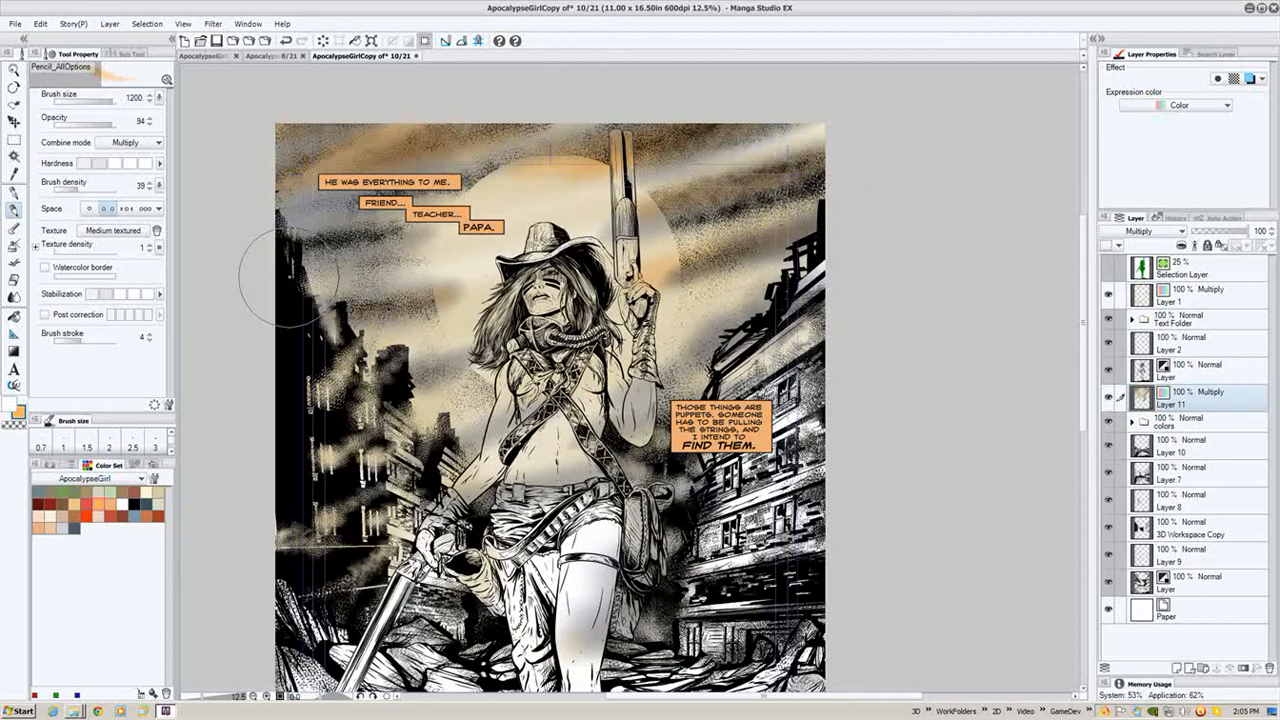
{"action": "mouse_move", "coordinate": [288, 275]}
{"action": "left_mouse_down"}
{"action": "mouse_move", "coordinate": [418, 250]}
{"action": "mouse_move", "coordinate": [278, 230]}
{"action": "mouse_move", "coordinate": [348, 232]}
{"action": "mouse_move", "coordinate": [488, 194]}
{"action": "left_mouse_up"}
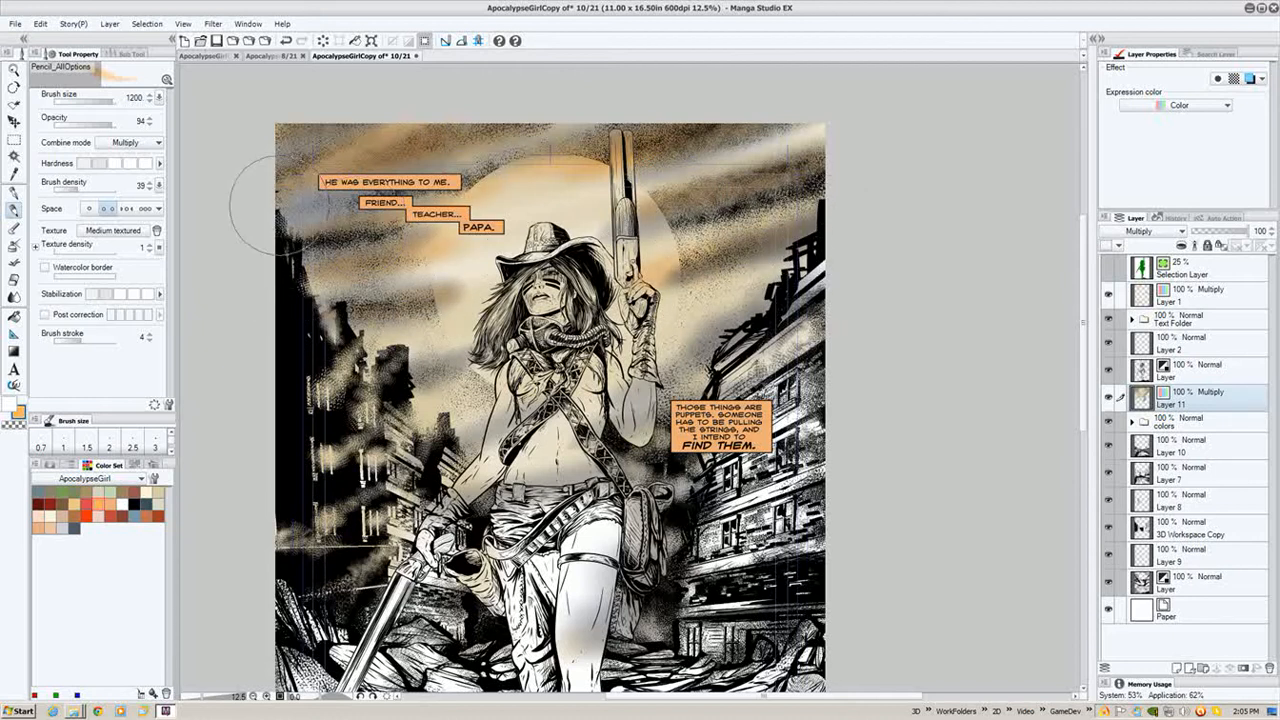
{"action": "mouse_move", "coordinate": [298, 209]}
{"action": "left_mouse_down"}
{"action": "mouse_move", "coordinate": [478, 165]}
{"action": "mouse_move", "coordinate": [566, 152]}
{"action": "left_mouse_up"}
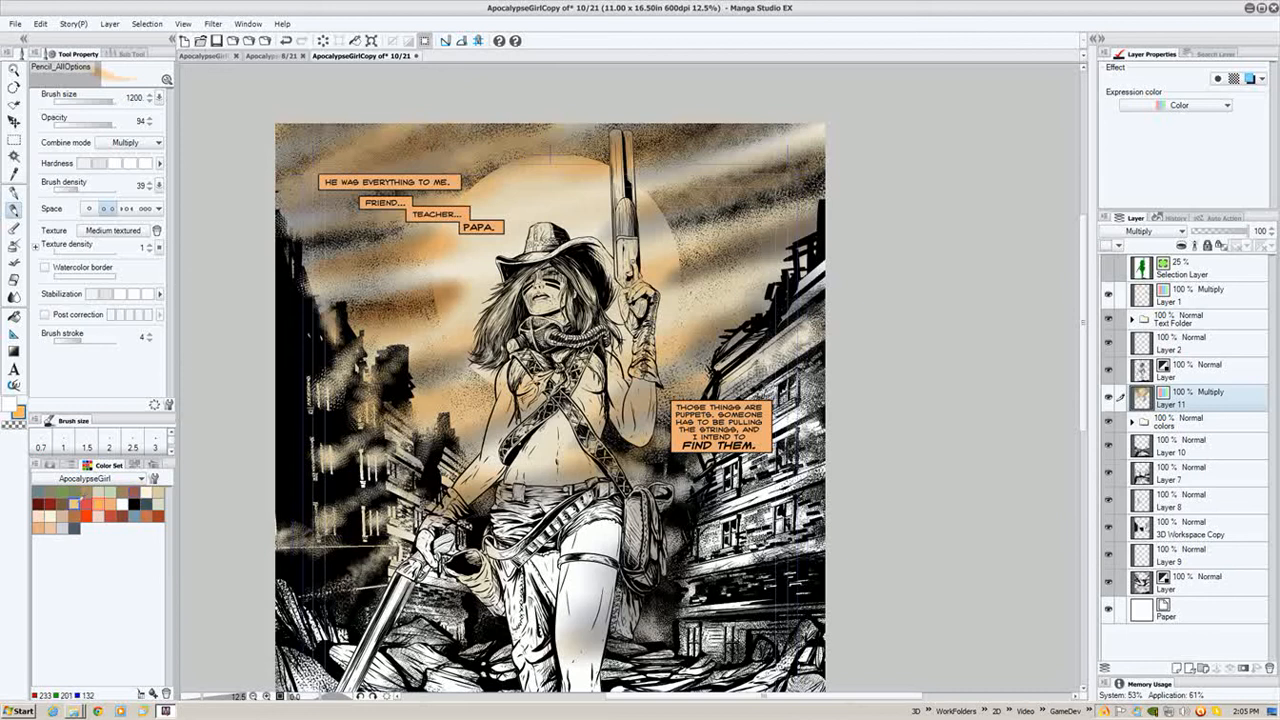
- Switch the brush's combine mode to Screen and lighten the sky beside the top captions
{"action": "left_click", "coordinate": [123, 146]}
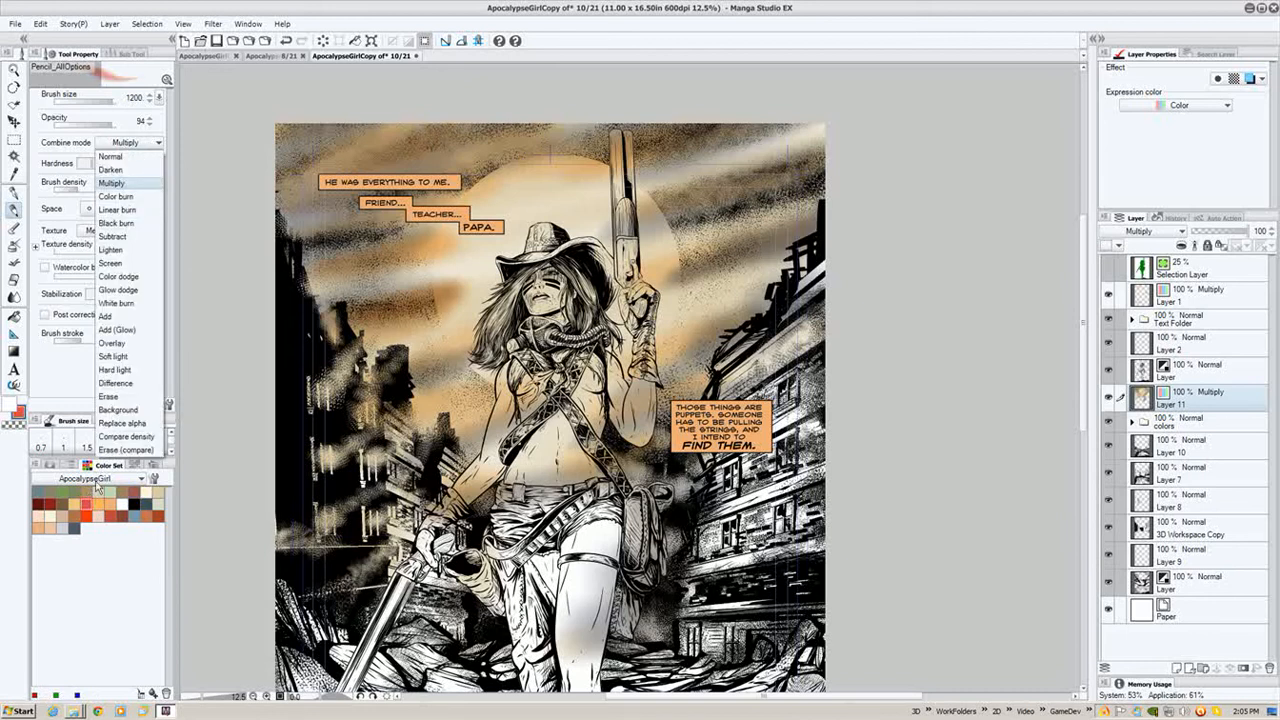
{"action": "left_click", "coordinate": [128, 263]}
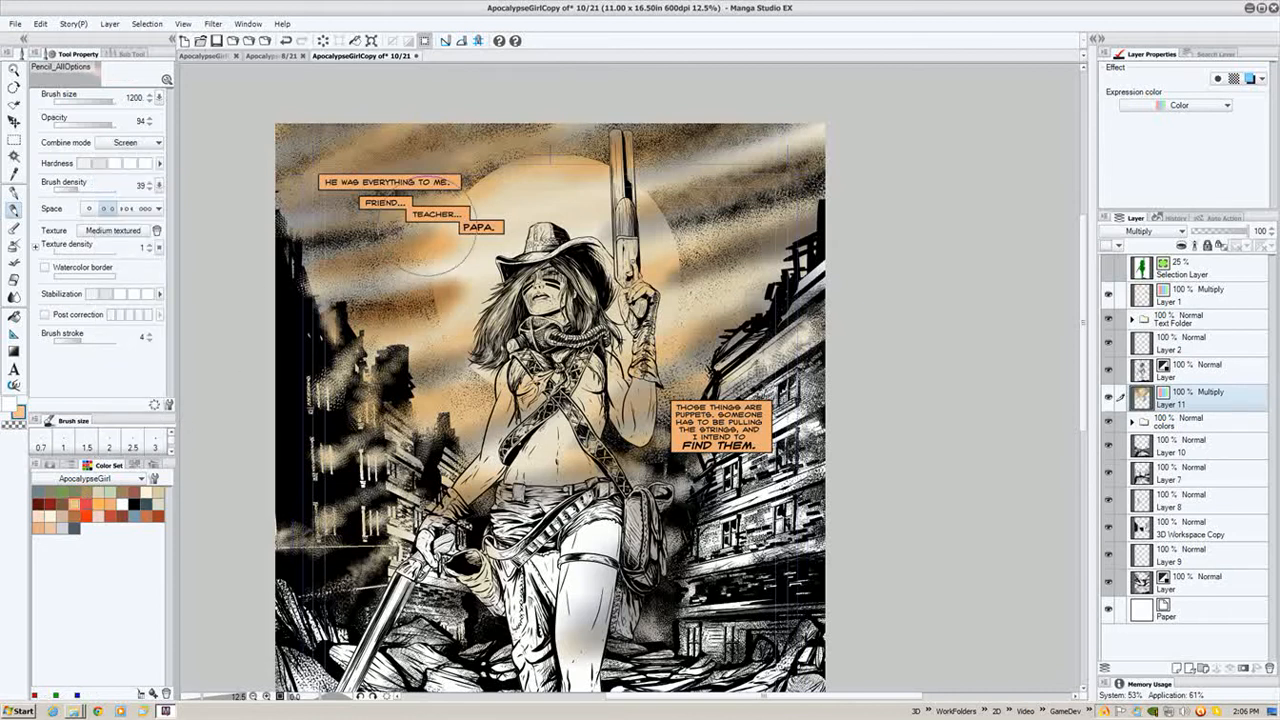
{"action": "mouse_move", "coordinate": [481, 248]}
{"action": "left_mouse_down"}
{"action": "mouse_move", "coordinate": [439, 268]}
{"action": "mouse_move", "coordinate": [328, 285]}
{"action": "left_mouse_up"}
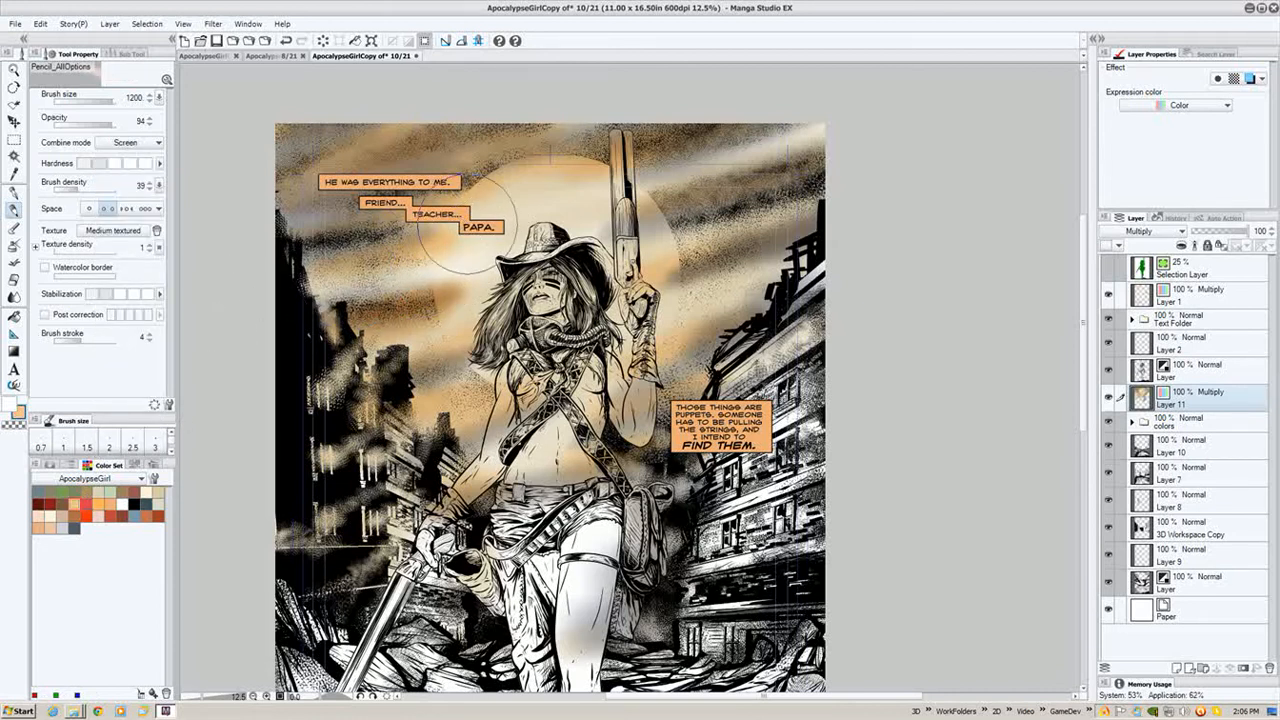
- Lighten the sky around the moon and the figure's head with more Screen brush strokes
{"action": "mouse_move", "coordinate": [468, 225]}
{"action": "left_mouse_down"}
{"action": "mouse_move", "coordinate": [431, 222]}
{"action": "mouse_move", "coordinate": [456, 316]}
{"action": "left_mouse_up"}
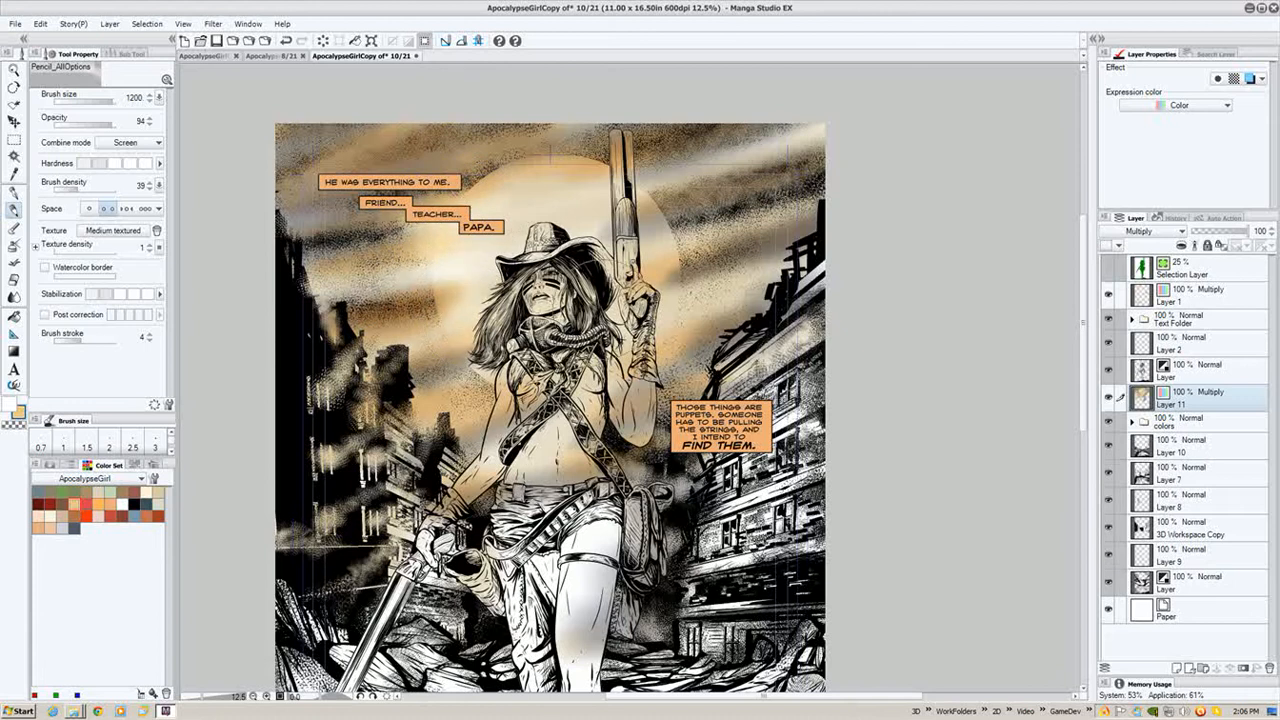
{"action": "mouse_move", "coordinate": [624, 296]}
{"action": "left_mouse_down"}
{"action": "mouse_move", "coordinate": [587, 215]}
{"action": "mouse_move", "coordinate": [532, 190]}
{"action": "mouse_move", "coordinate": [502, 210]}
{"action": "mouse_move", "coordinate": [662, 155]}
{"action": "mouse_move", "coordinate": [649, 178]}
{"action": "mouse_move", "coordinate": [727, 185]}
{"action": "mouse_move", "coordinate": [715, 160]}
{"action": "mouse_move", "coordinate": [825, 124]}
{"action": "mouse_move", "coordinate": [825, 196]}
{"action": "mouse_move", "coordinate": [702, 257]}
{"action": "left_mouse_up"}
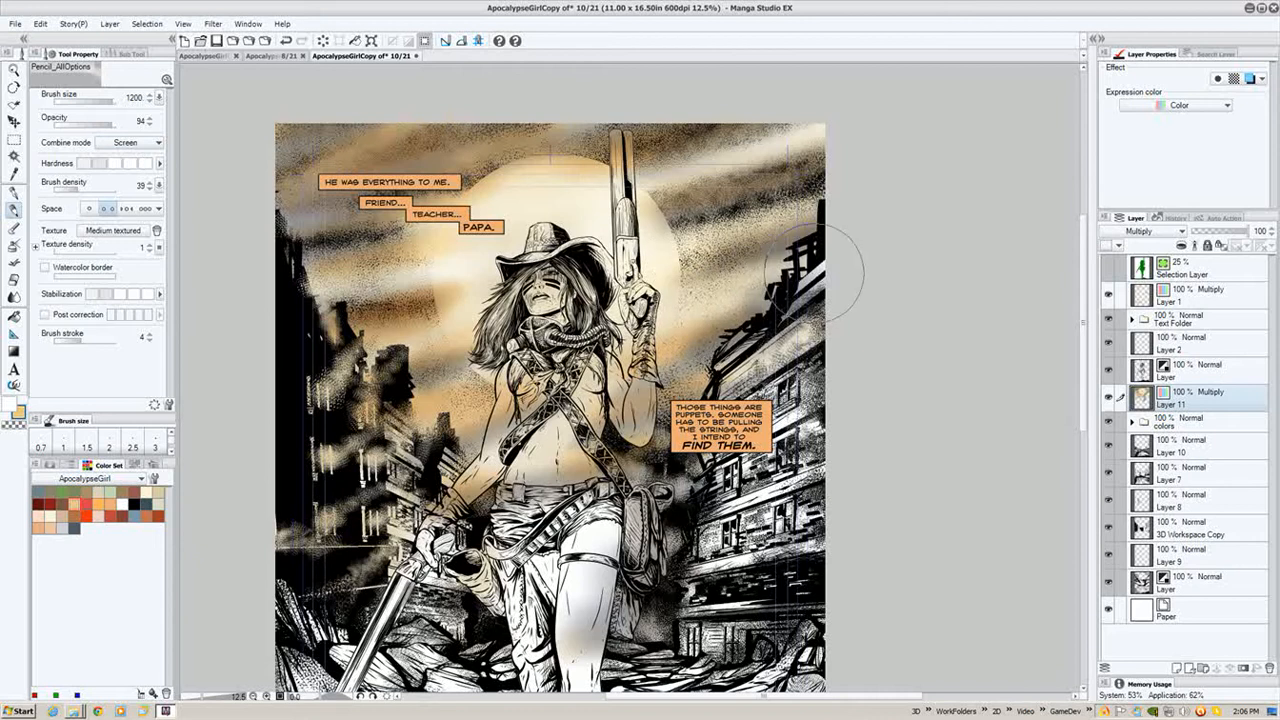
{"action": "left_click_drag", "start_coordinate": [814, 273], "coordinate": [690, 305]}
{"action": "left_click_drag", "start_coordinate": [638, 355], "coordinate": [700, 332]}
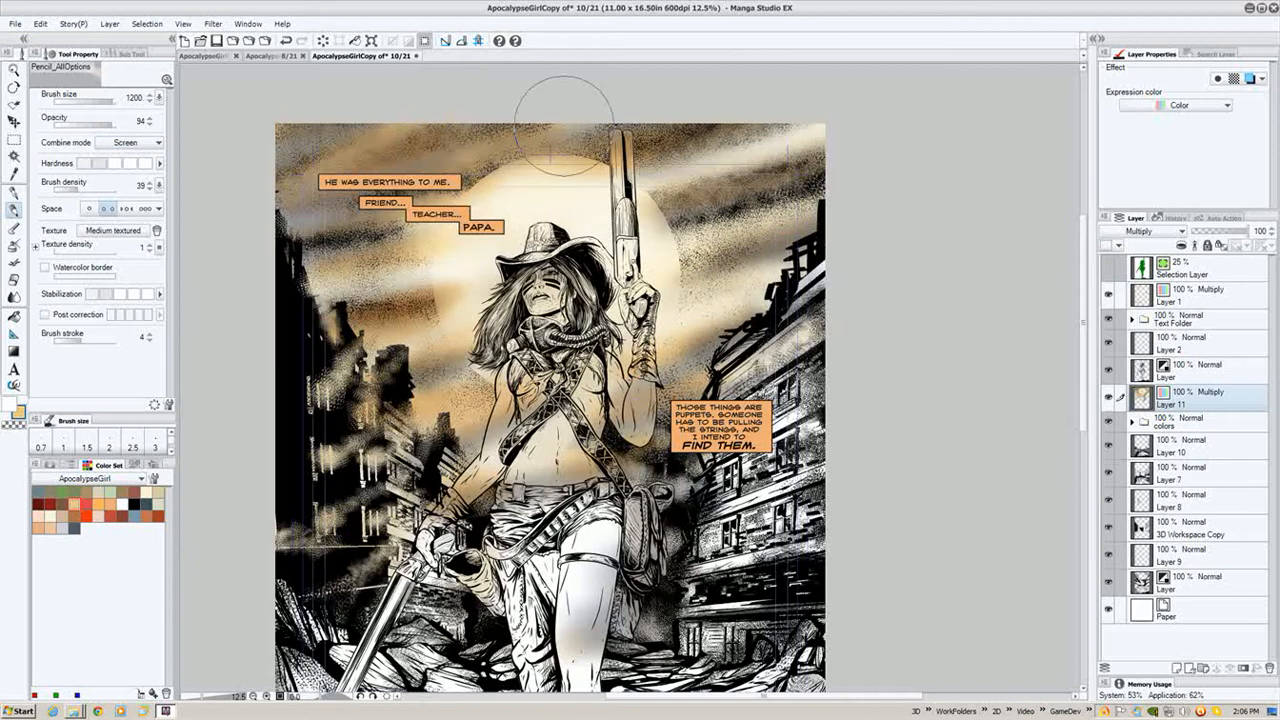
{"action": "mouse_move", "coordinate": [580, 124]}
{"action": "left_mouse_down"}
{"action": "mouse_move", "coordinate": [292, 210]}
{"action": "mouse_move", "coordinate": [420, 140]}
{"action": "mouse_move", "coordinate": [437, 160]}
{"action": "mouse_move", "coordinate": [590, 103]}
{"action": "mouse_move", "coordinate": [471, 118]}
{"action": "mouse_move", "coordinate": [252, 190]}
{"action": "mouse_move", "coordinate": [365, 130]}
{"action": "mouse_move", "coordinate": [278, 158]}
{"action": "mouse_move", "coordinate": [321, 120]}
{"action": "mouse_move", "coordinate": [246, 162]}
{"action": "mouse_move", "coordinate": [395, 170]}
{"action": "mouse_move", "coordinate": [525, 130]}
{"action": "mouse_move", "coordinate": [524, 104]}
{"action": "mouse_move", "coordinate": [657, 112]}
{"action": "mouse_move", "coordinate": [638, 108]}
{"action": "mouse_move", "coordinate": [565, 165]}
{"action": "left_mouse_up"}
{"action": "mouse_move", "coordinate": [403, 282]}
{"action": "left_mouse_down"}
{"action": "mouse_move", "coordinate": [355, 317]}
{"action": "mouse_move", "coordinate": [461, 320]}
{"action": "mouse_move", "coordinate": [436, 385]}
{"action": "mouse_move", "coordinate": [521, 452]}
{"action": "mouse_move", "coordinate": [485, 473]}
{"action": "mouse_move", "coordinate": [675, 460]}
{"action": "mouse_move", "coordinate": [705, 350]}
{"action": "mouse_move", "coordinate": [733, 346]}
{"action": "mouse_move", "coordinate": [662, 363]}
{"action": "mouse_move", "coordinate": [727, 360]}
{"action": "mouse_move", "coordinate": [663, 392]}
{"action": "left_mouse_up"}
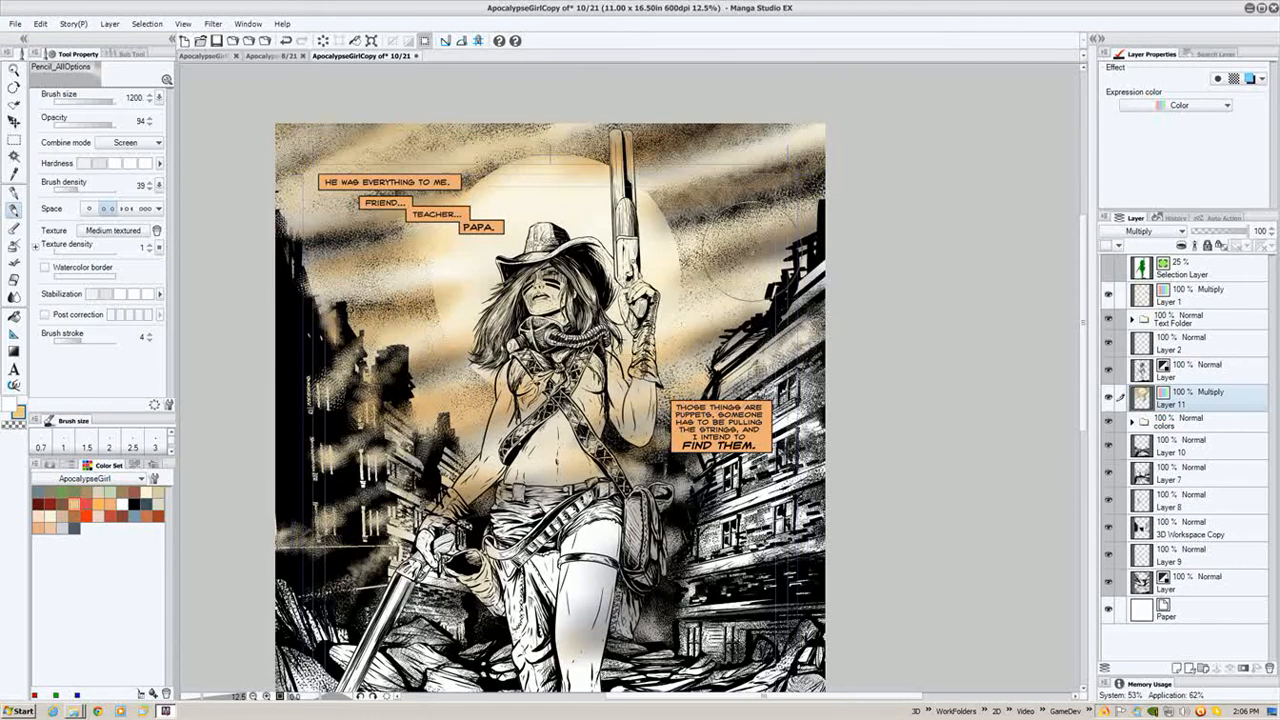
{"action": "mouse_move", "coordinate": [753, 252]}
{"action": "left_mouse_down"}
{"action": "mouse_move", "coordinate": [735, 346]}
{"action": "mouse_move", "coordinate": [654, 362]}
{"action": "mouse_move", "coordinate": [806, 282]}
{"action": "mouse_move", "coordinate": [754, 304]}
{"action": "left_mouse_up"}
{"action": "left_click_drag", "start_coordinate": [681, 198], "coordinate": [673, 129]}
- Reduce the brush size to 500 and return the brush's combine mode to Normal
{"action": "left_click_drag", "start_coordinate": [555, 411], "coordinate": [577, 201]}
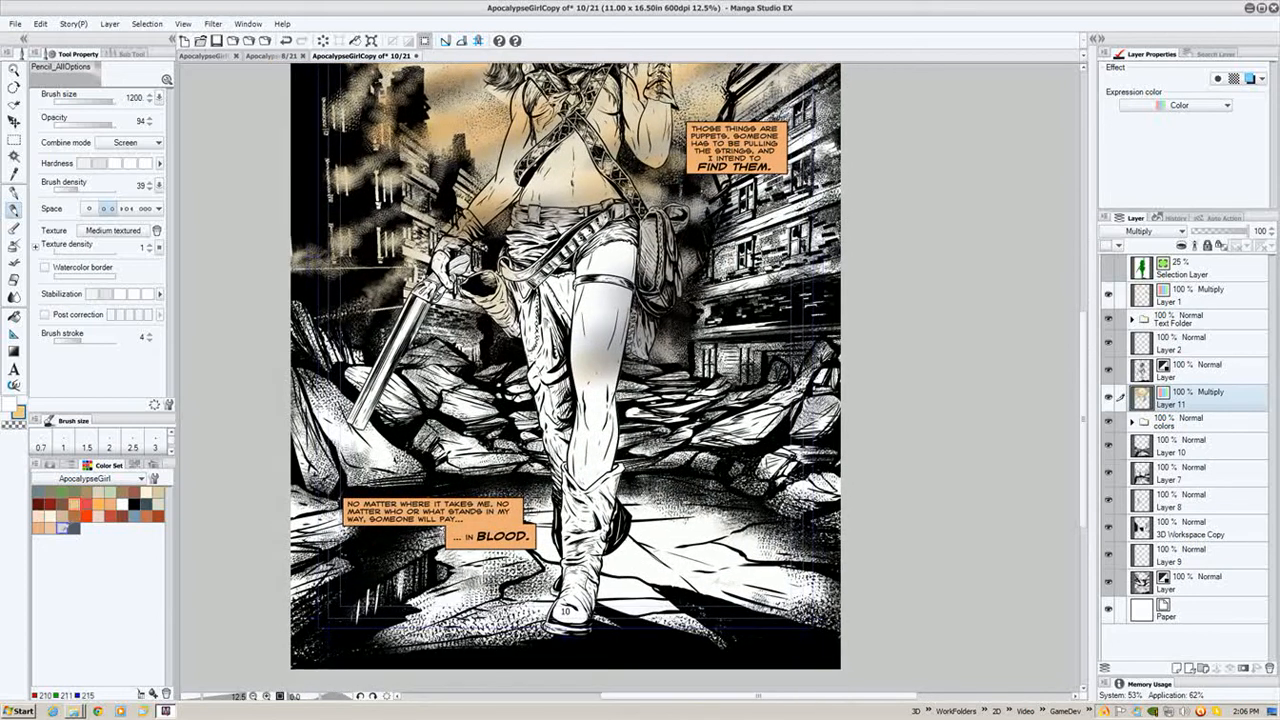
{"action": "left_click_drag", "start_coordinate": [471, 353], "coordinate": [479, 333]}
{"action": "key", "text": "bracketleft"}
{"action": "key", "text": "bracketleft"}
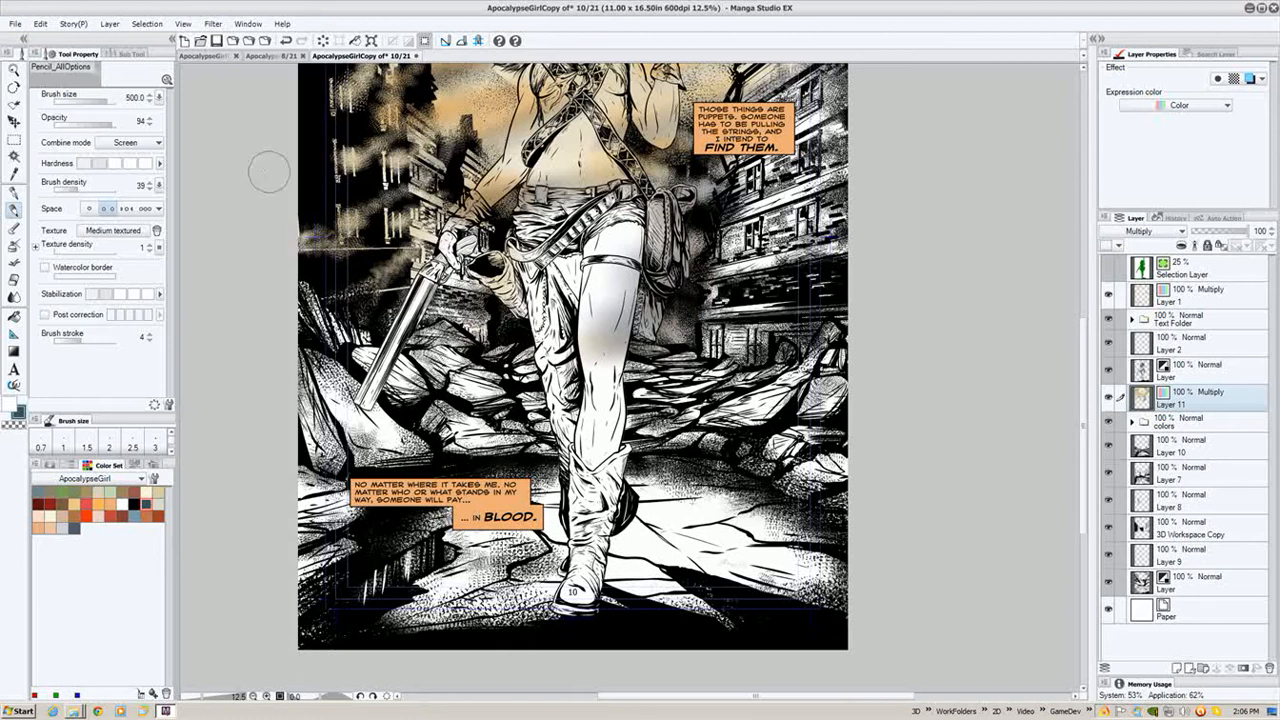
{"action": "mouse_move", "coordinate": [429, 77]}
{"action": "left_mouse_down"}
{"action": "mouse_move", "coordinate": [367, 214]}
{"action": "mouse_move", "coordinate": [373, 228]}
{"action": "left_mouse_up"}
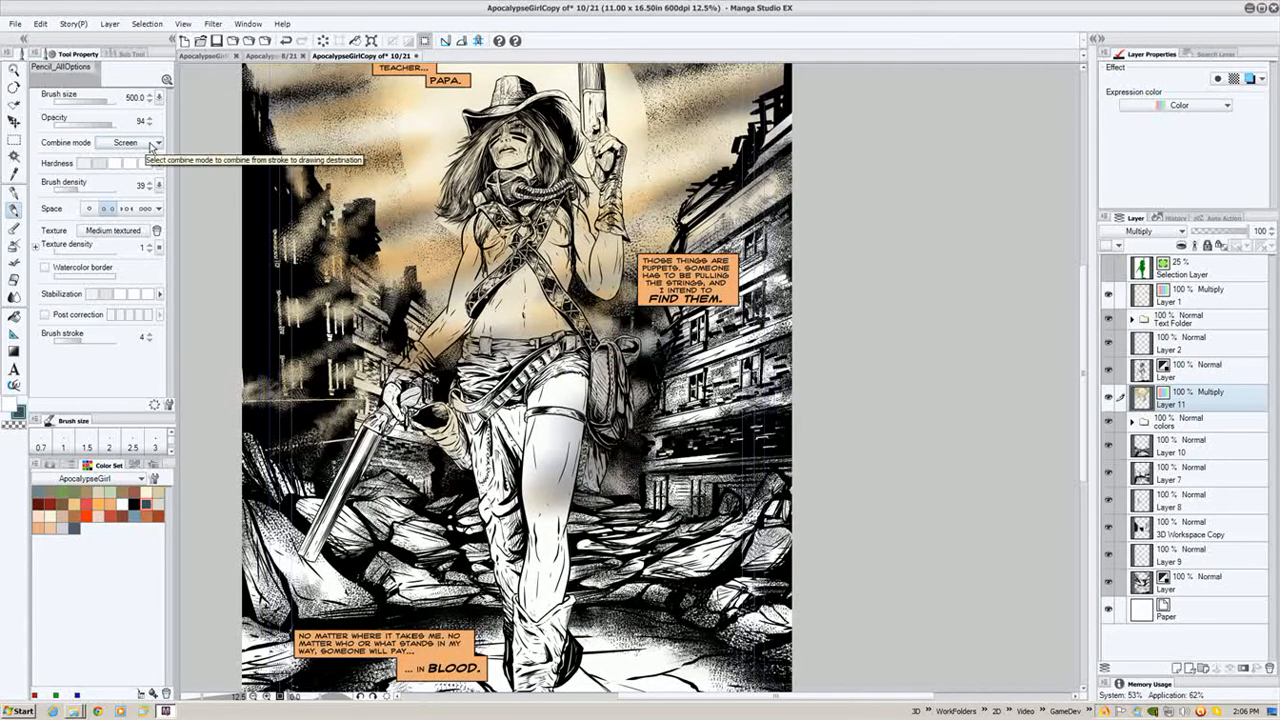
{"action": "left_click", "coordinate": [155, 143]}
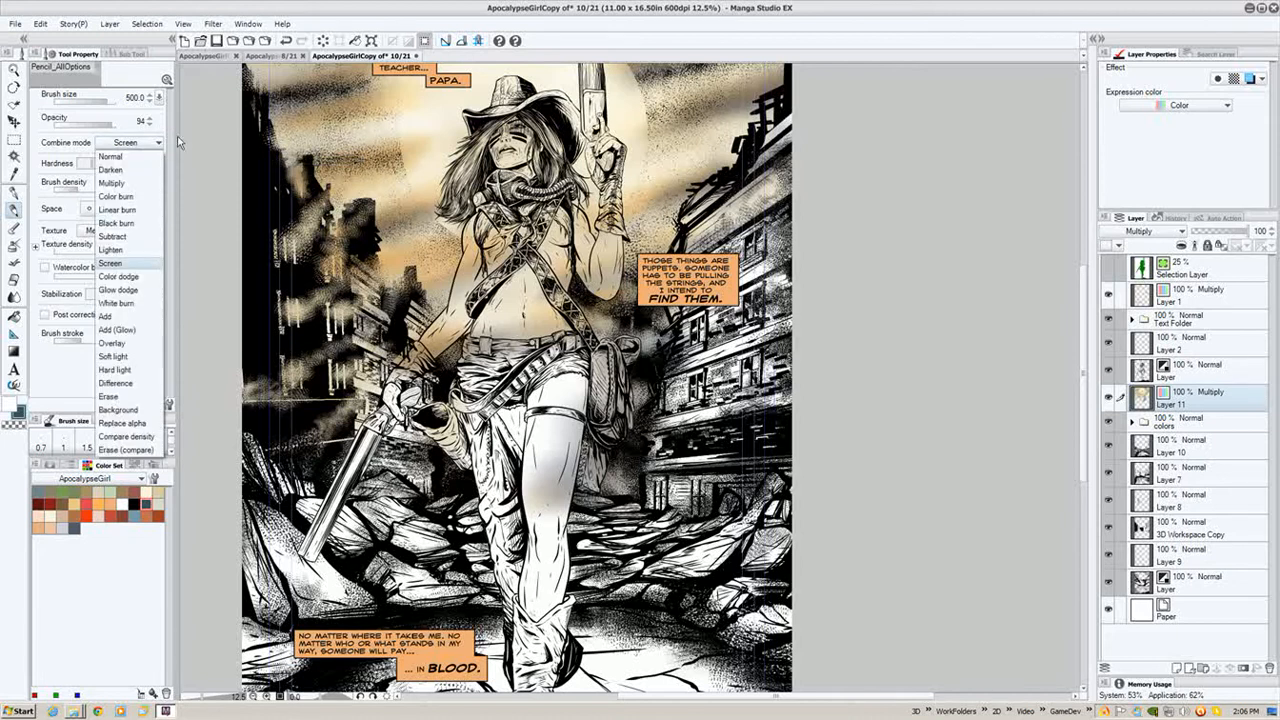
{"action": "left_click", "coordinate": [724, 14]}
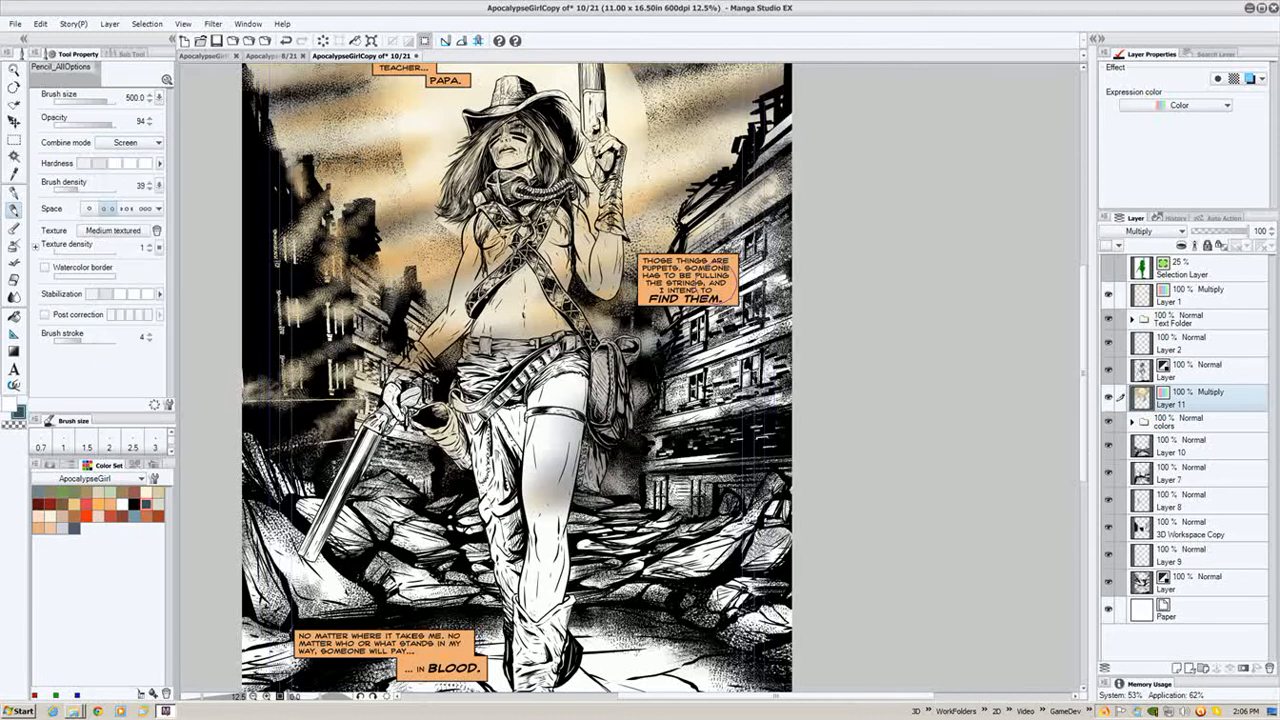
{"action": "left_click", "coordinate": [130, 142]}
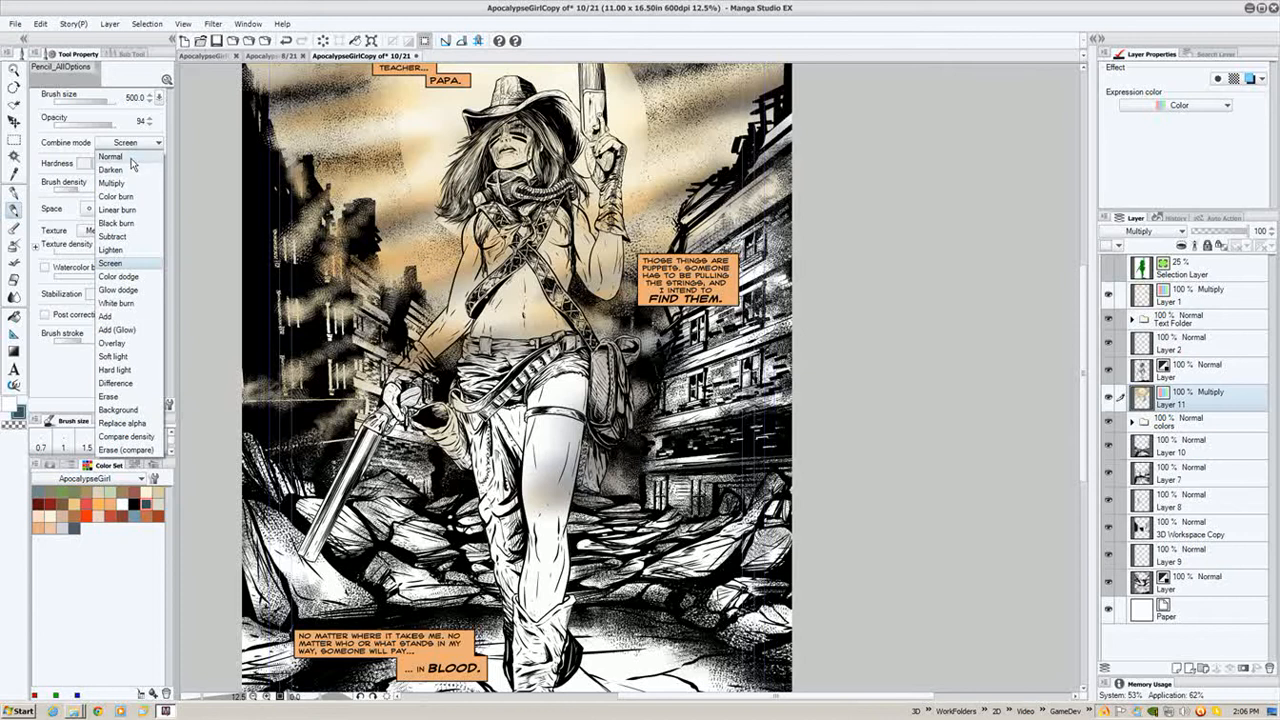
{"action": "left_click", "coordinate": [132, 159]}
{"action": "left_click_drag", "start_coordinate": [194, 117], "coordinate": [192, 126]}
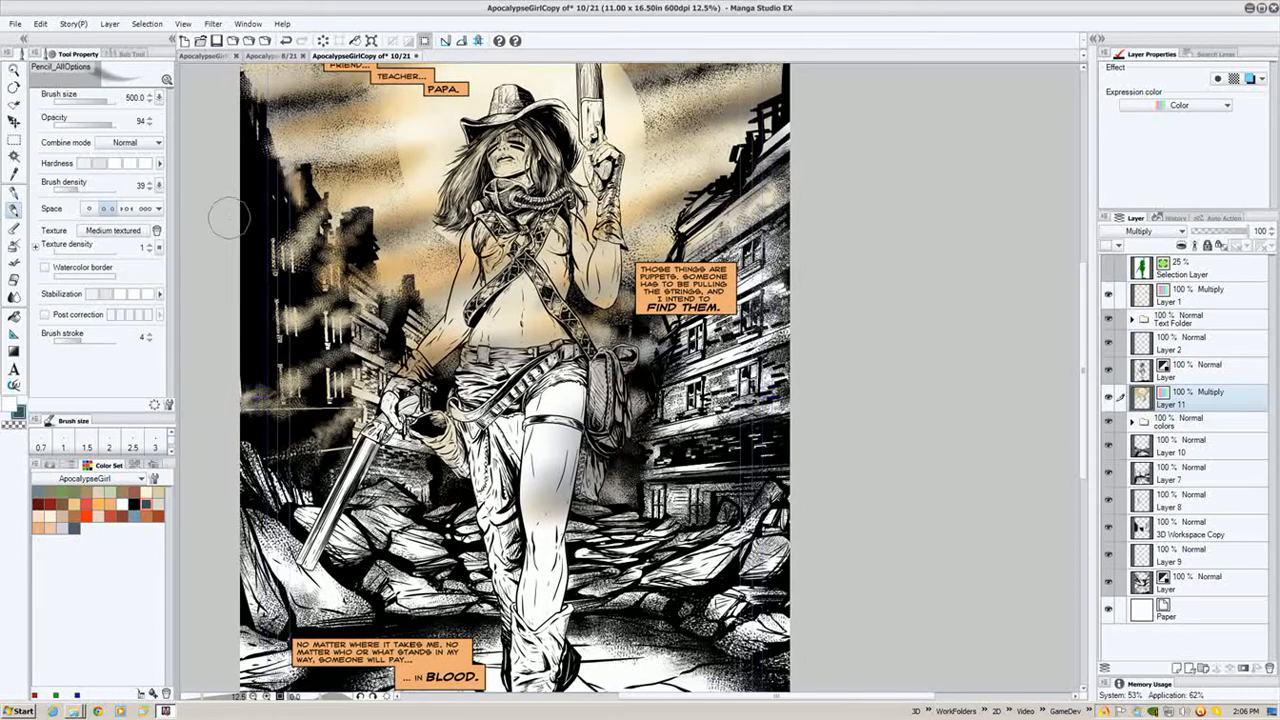
- Switch to the pen tool and hide the ink and caption layers to view the colour work alone
{"action": "key", "text": "p"}
{"action": "left_click_drag", "start_coordinate": [698, 230], "coordinate": [696, 234]}
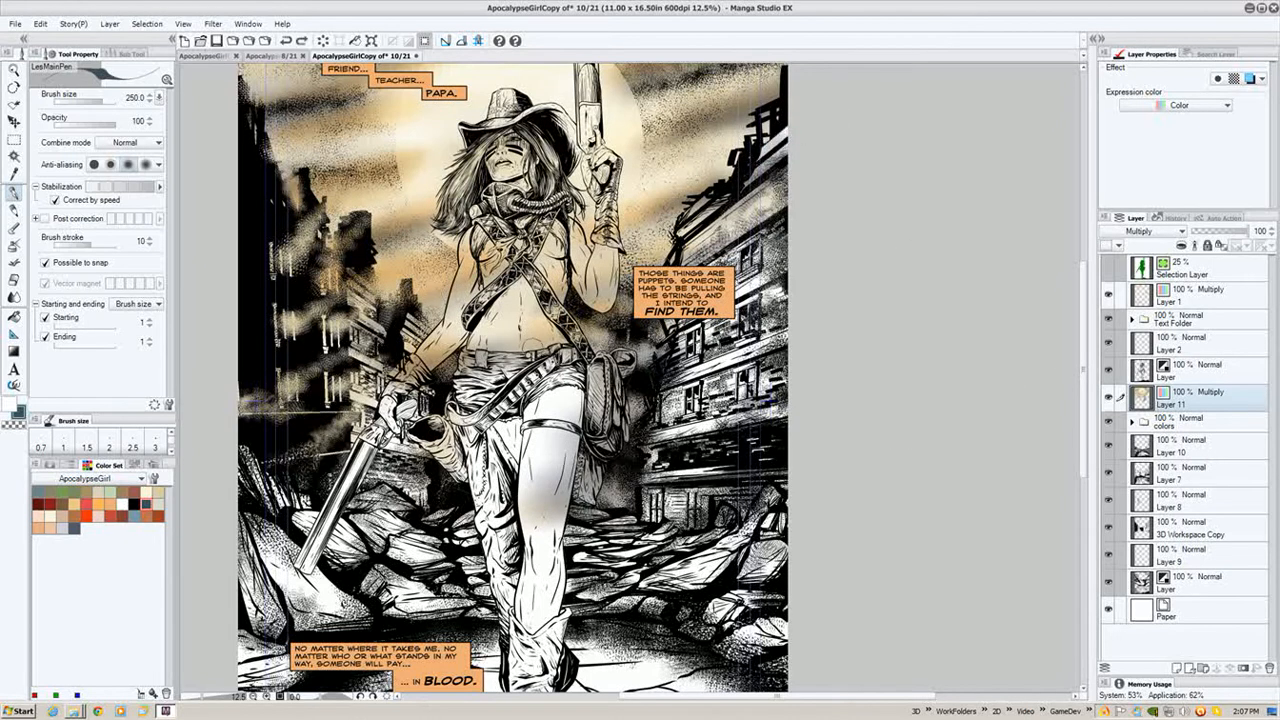
{"action": "left_click_drag", "start_coordinate": [367, 216], "coordinate": [399, 201]}
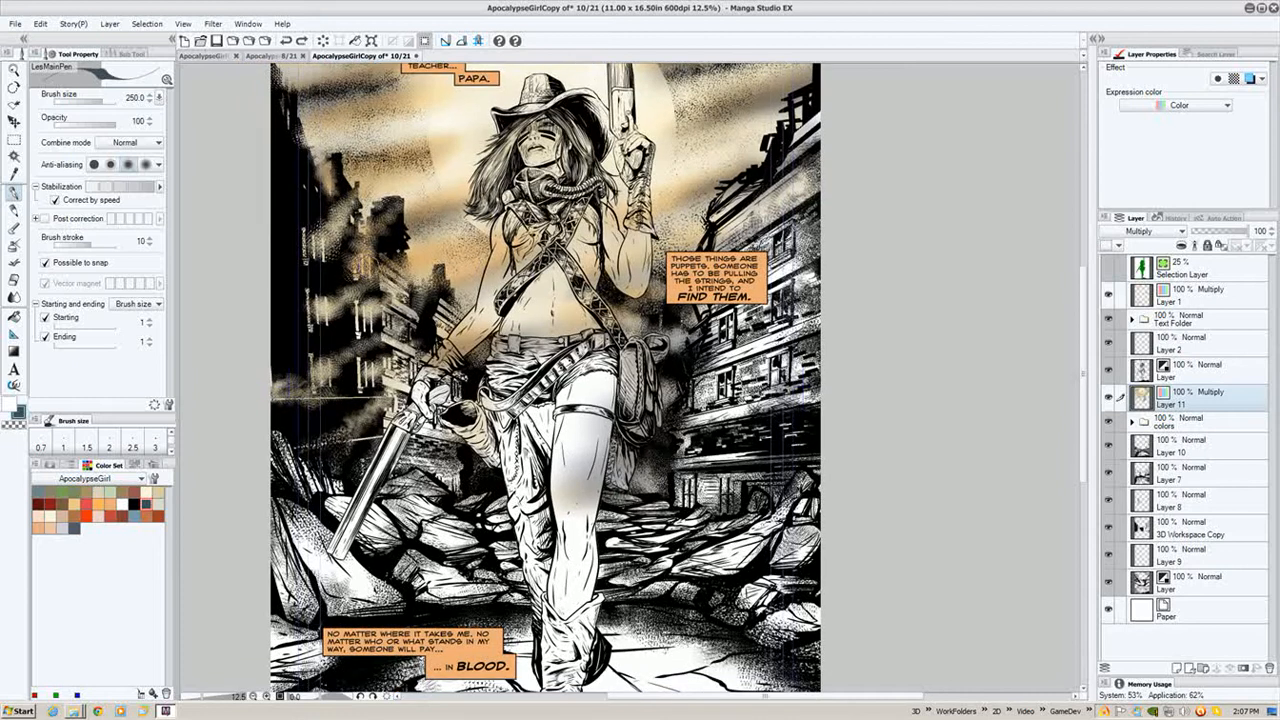
{"action": "left_click", "coordinate": [1108, 370]}
{"action": "left_click", "coordinate": [1108, 298]}
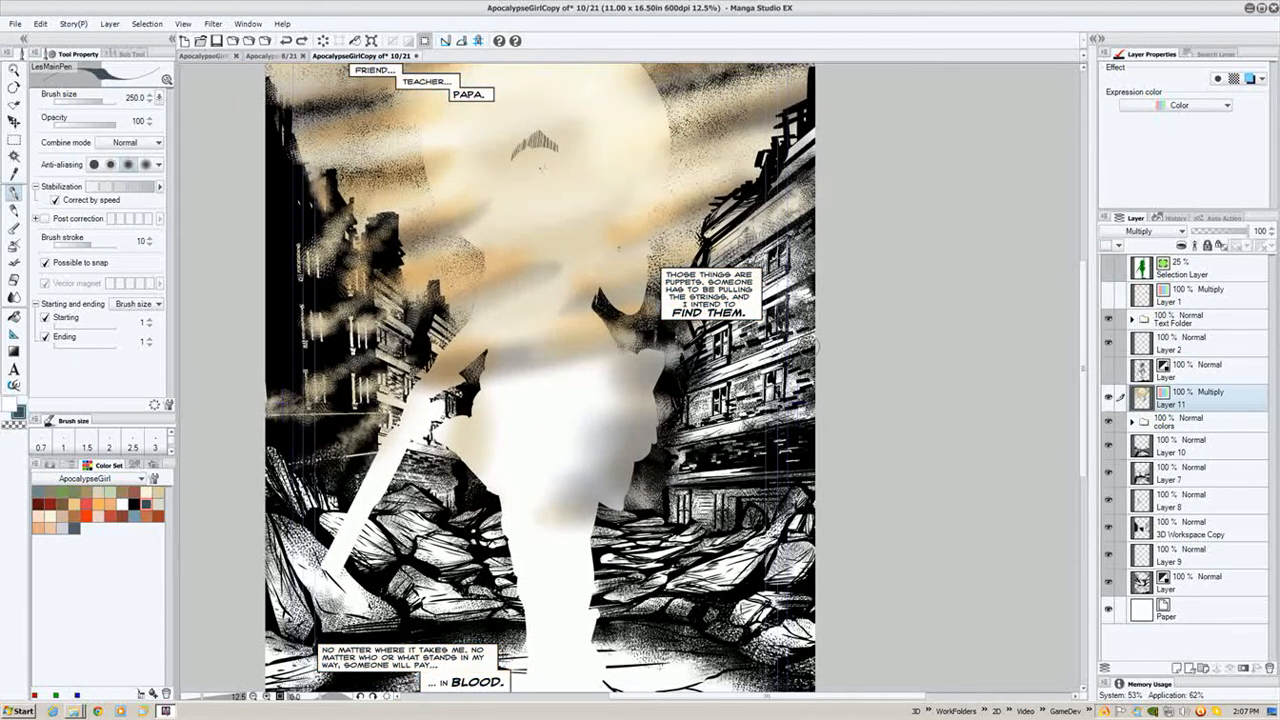
{"action": "scroll", "coordinate": [1056, 324], "scroll_direction": "down", "scroll_amount": 2}
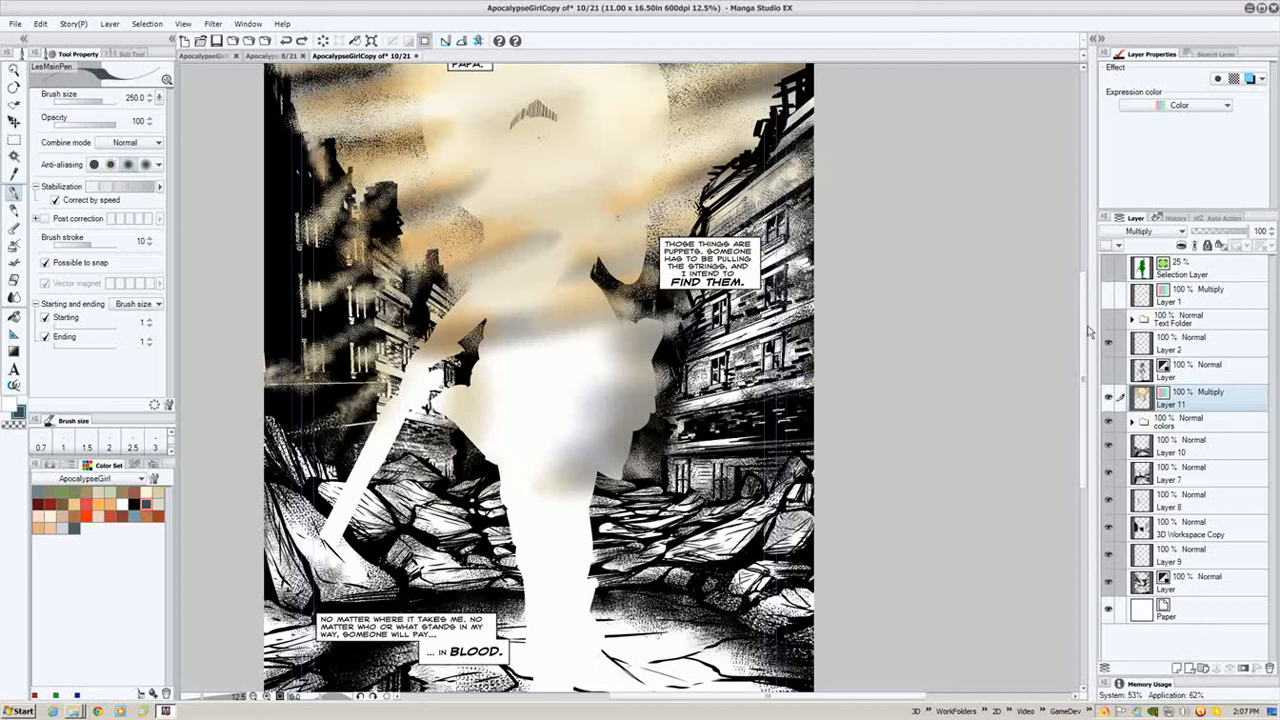
{"action": "left_click_drag", "start_coordinate": [911, 342], "coordinate": [919, 290]}
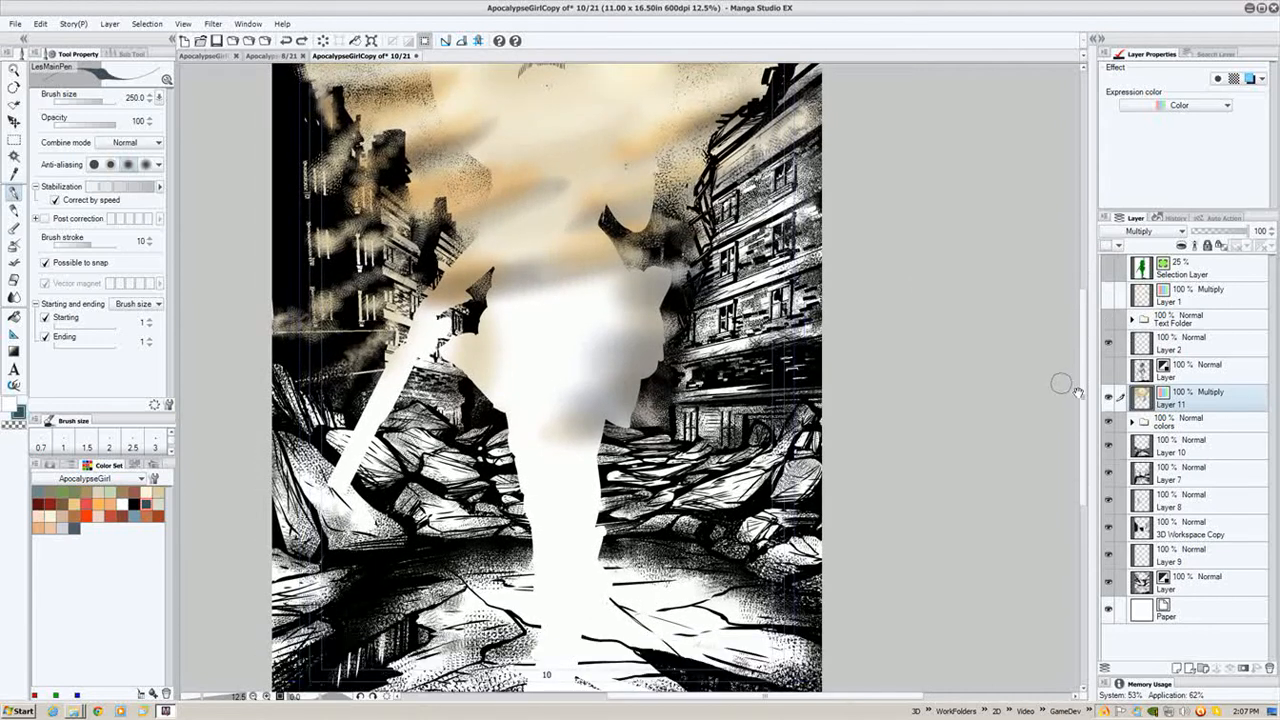
- Toggle the visibility of the background ink layers, including 3D Workspace Copy, to compare the colours without line art
{"action": "left_click", "coordinate": [1108, 445]}
{"action": "left_click", "coordinate": [1107, 448]}
{"action": "left_click", "coordinate": [1107, 484]}
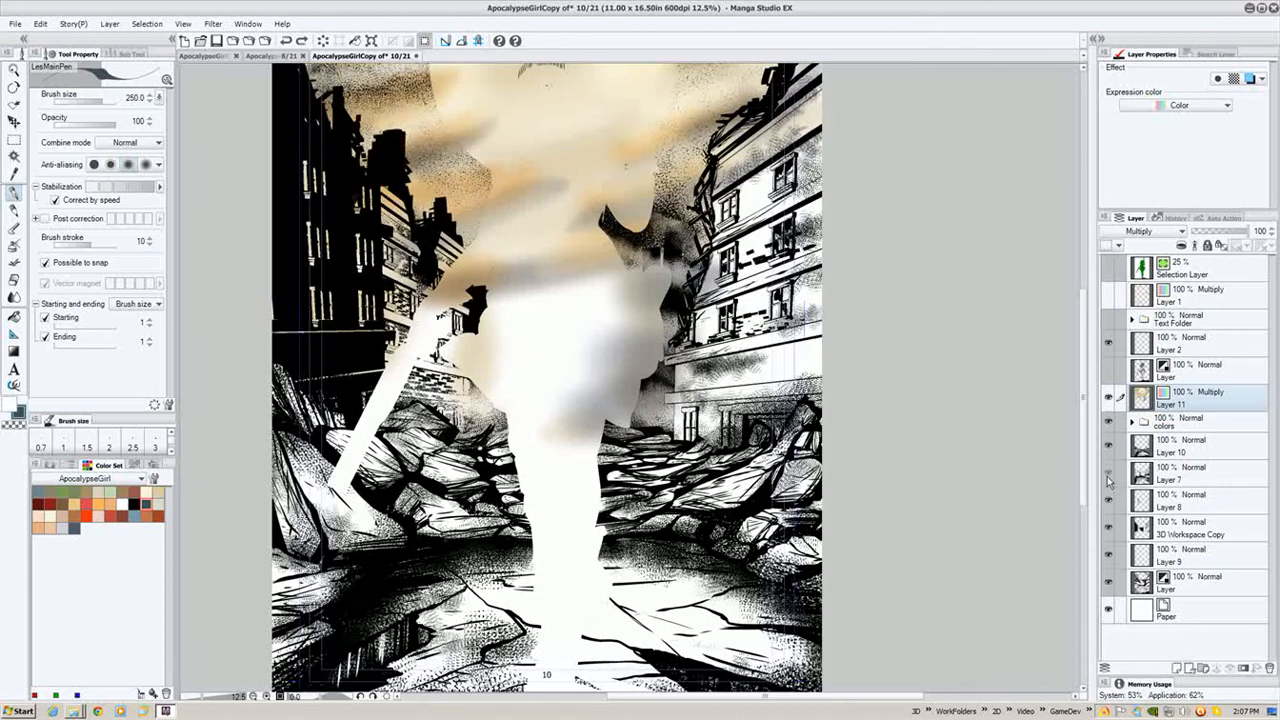
{"action": "left_click", "coordinate": [1108, 474]}
{"action": "left_click", "coordinate": [1113, 528]}
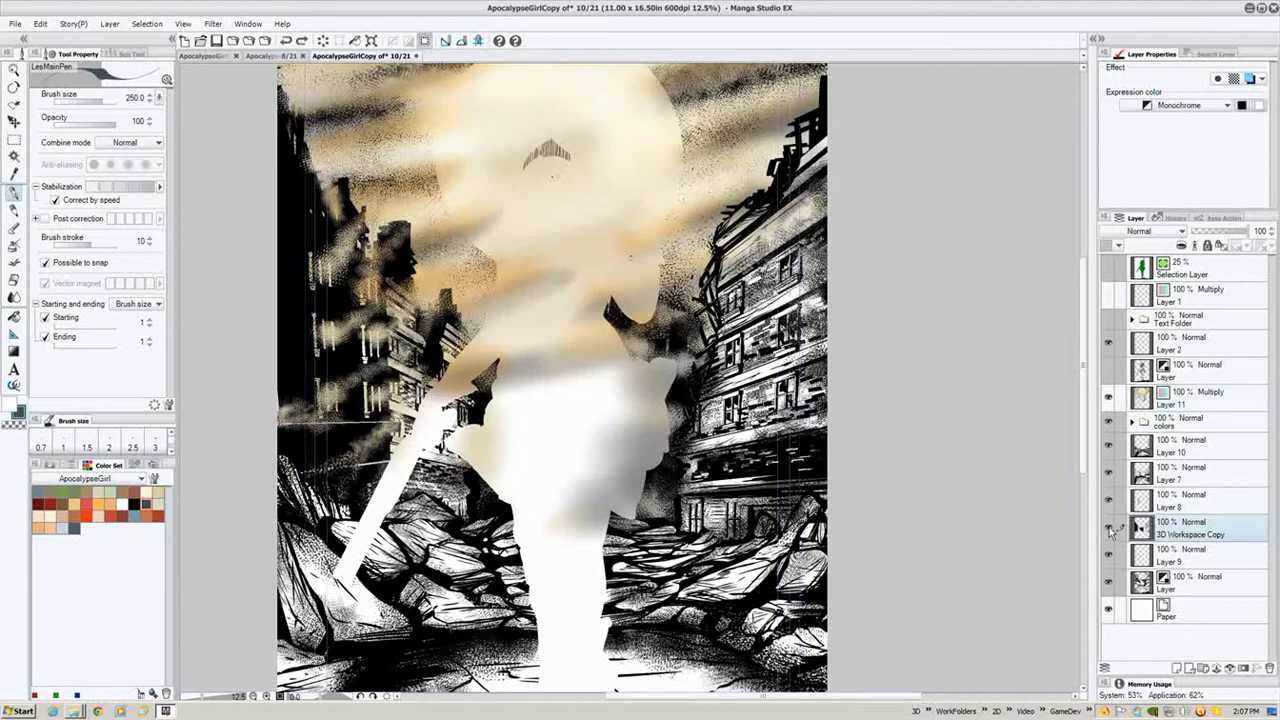
{"action": "left_click", "coordinate": [1108, 528]}
{"action": "left_click", "coordinate": [1107, 581]}
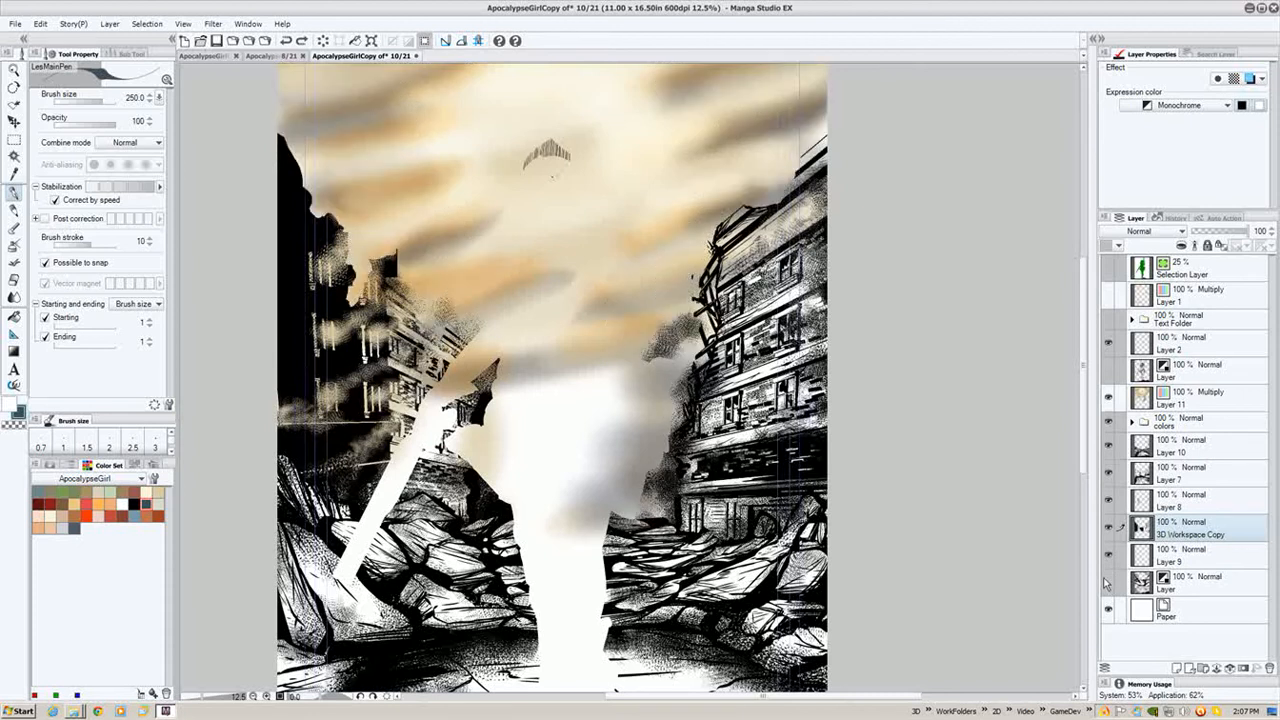
{"action": "mouse_move", "coordinate": [904, 427]}
{"action": "left_mouse_down"}
{"action": "mouse_move", "coordinate": [900, 463]}
{"action": "mouse_move", "coordinate": [895, 433]}
{"action": "left_mouse_up"}
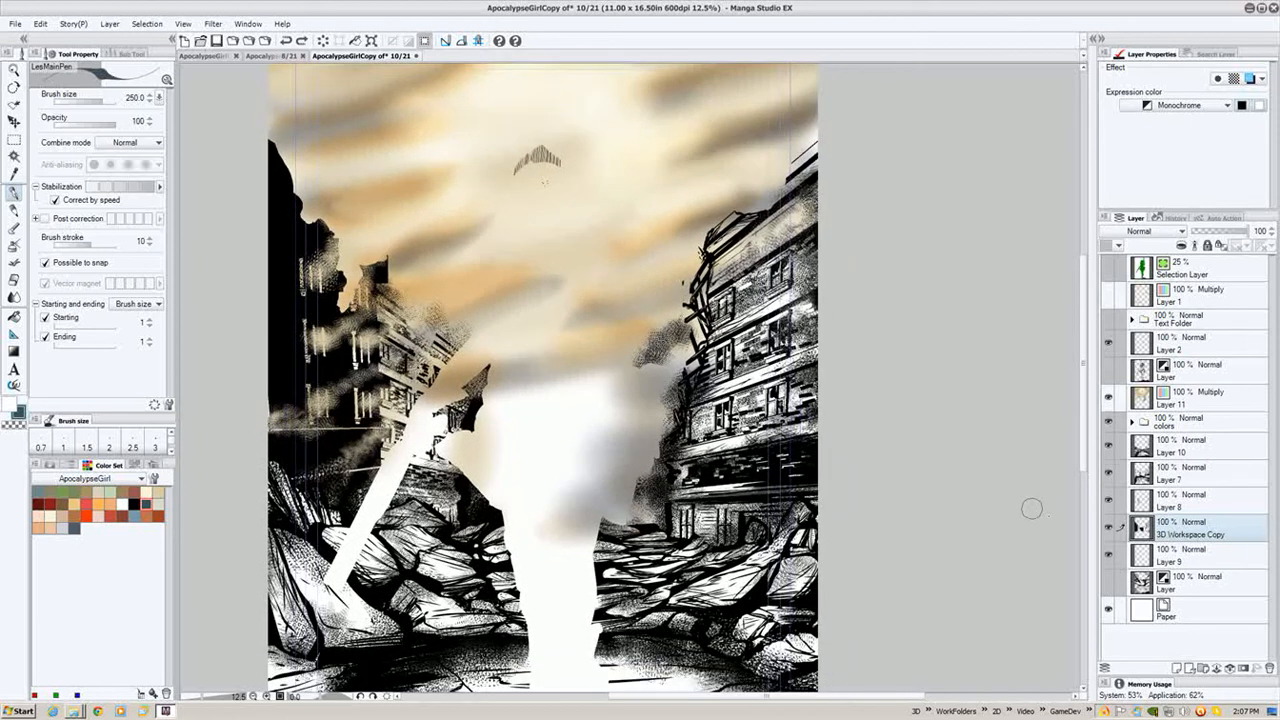
{"action": "left_click", "coordinate": [1108, 584]}
{"action": "left_click", "coordinate": [1107, 584]}
{"action": "left_click", "coordinate": [1108, 584]}
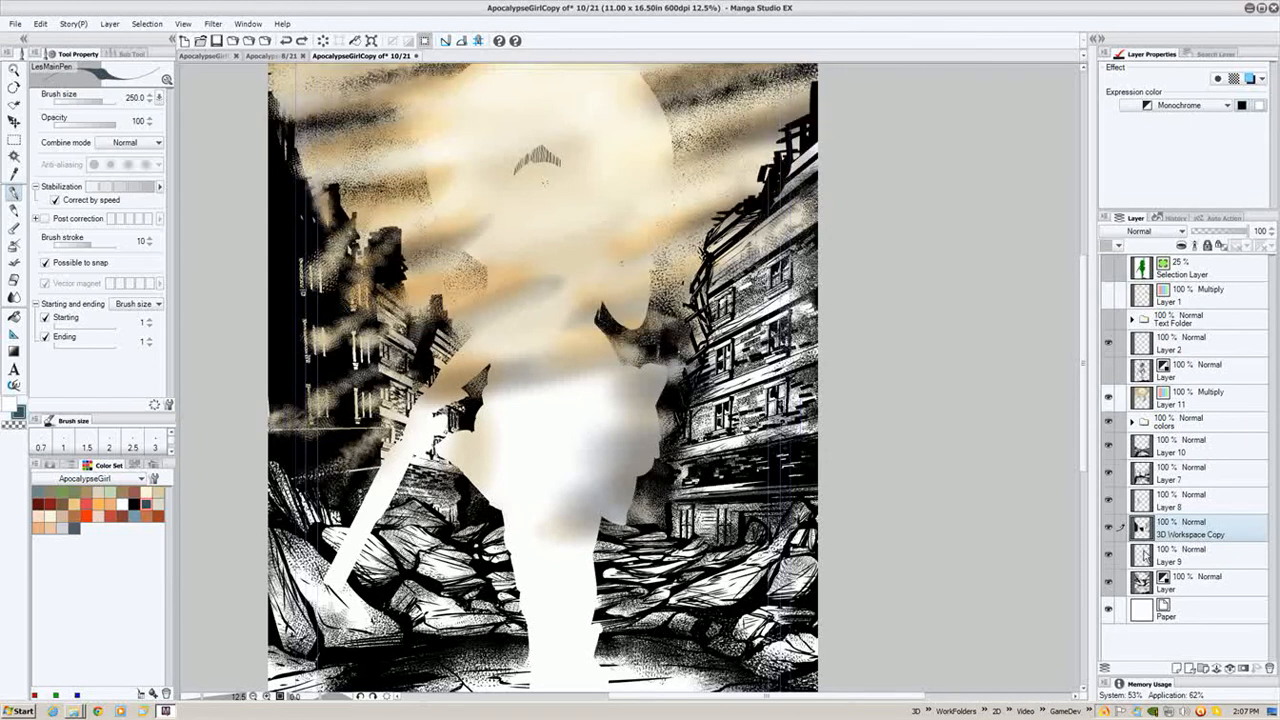
{"action": "left_click", "coordinate": [1108, 530]}
{"action": "left_click", "coordinate": [1108, 530]}
{"action": "left_click", "coordinate": [1108, 531]}
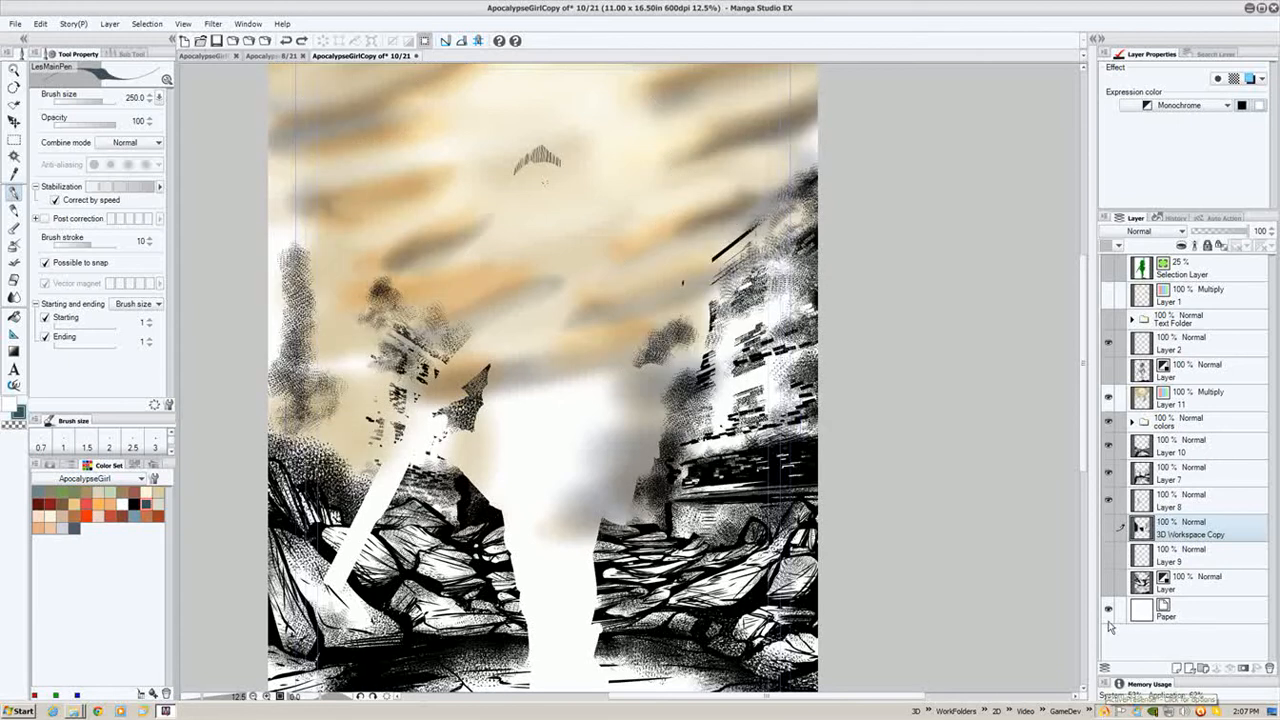
{"action": "left_click", "coordinate": [1106, 711]}
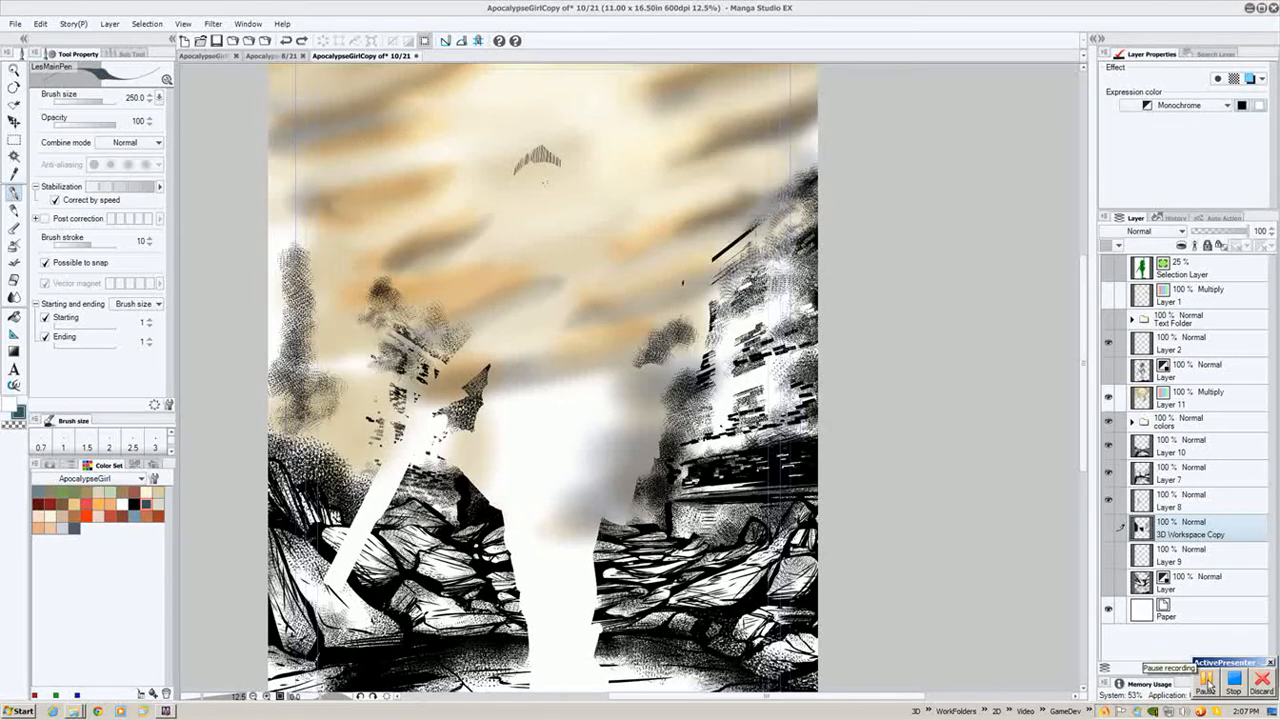
{"action": "left_click", "coordinate": [1208, 684]}
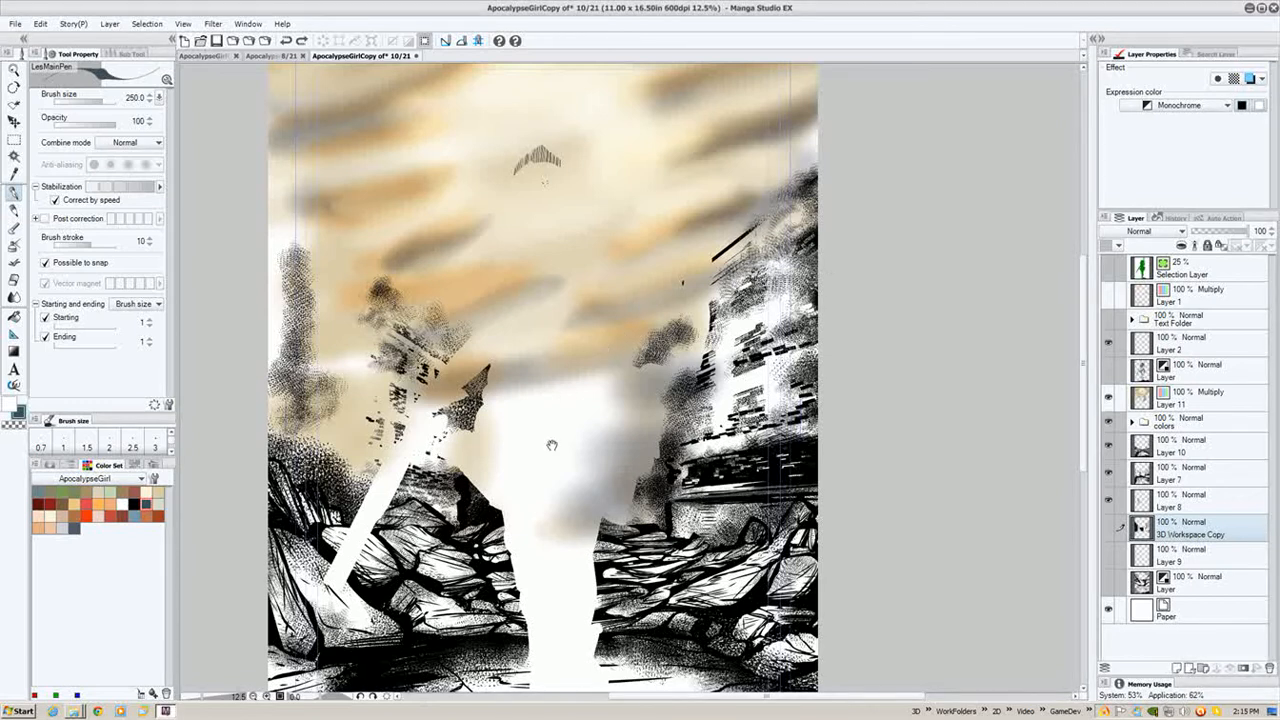
- Show the background ink layers again and select the Multiply colour layer, Layer 11, for painting
{"action": "left_click_drag", "start_coordinate": [548, 460], "coordinate": [591, 363]}
{"action": "left_click", "coordinate": [1107, 529]}
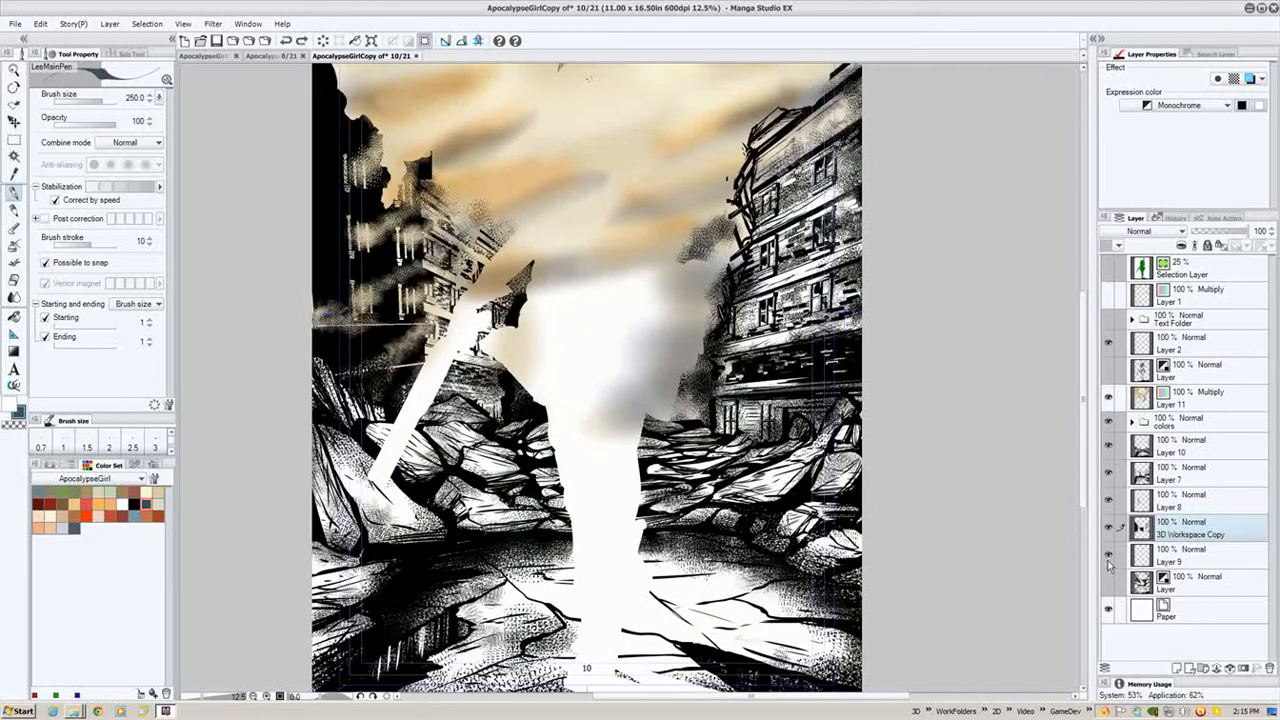
{"action": "left_click", "coordinate": [1109, 583]}
{"action": "left_click_drag", "start_coordinate": [867, 262], "coordinate": [838, 376]}
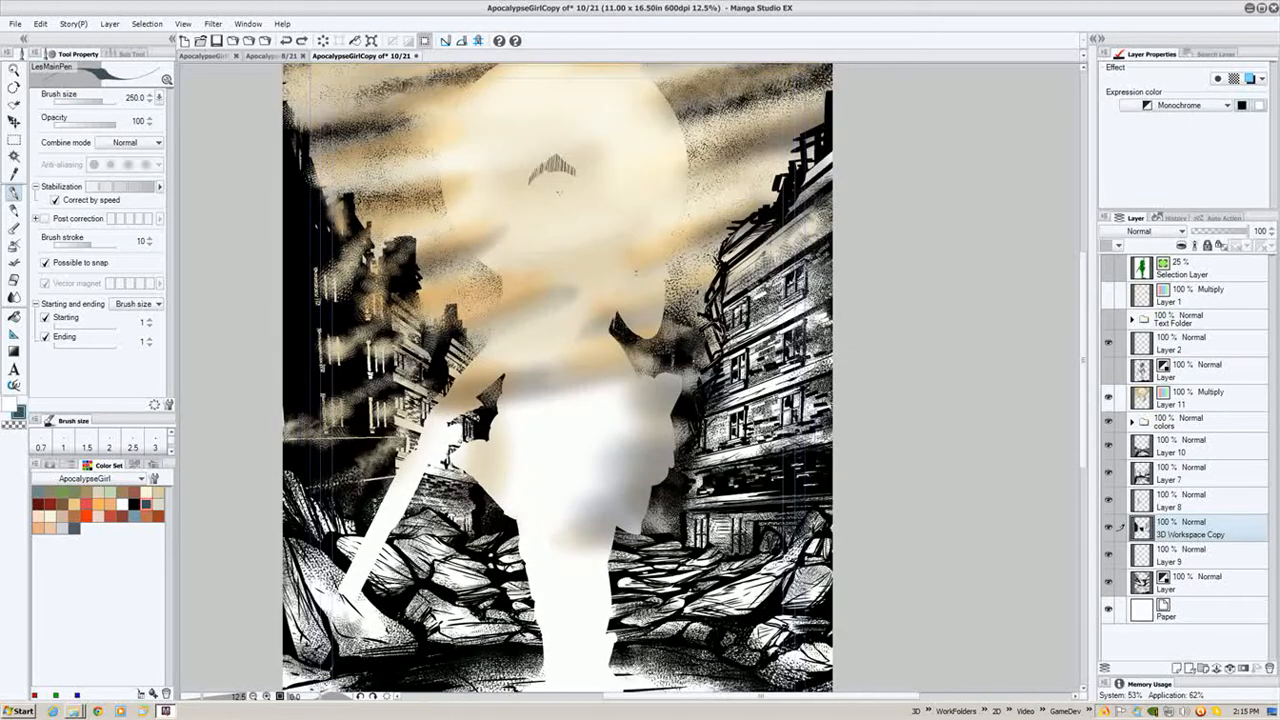
{"action": "left_click_drag", "start_coordinate": [884, 336], "coordinate": [877, 386]}
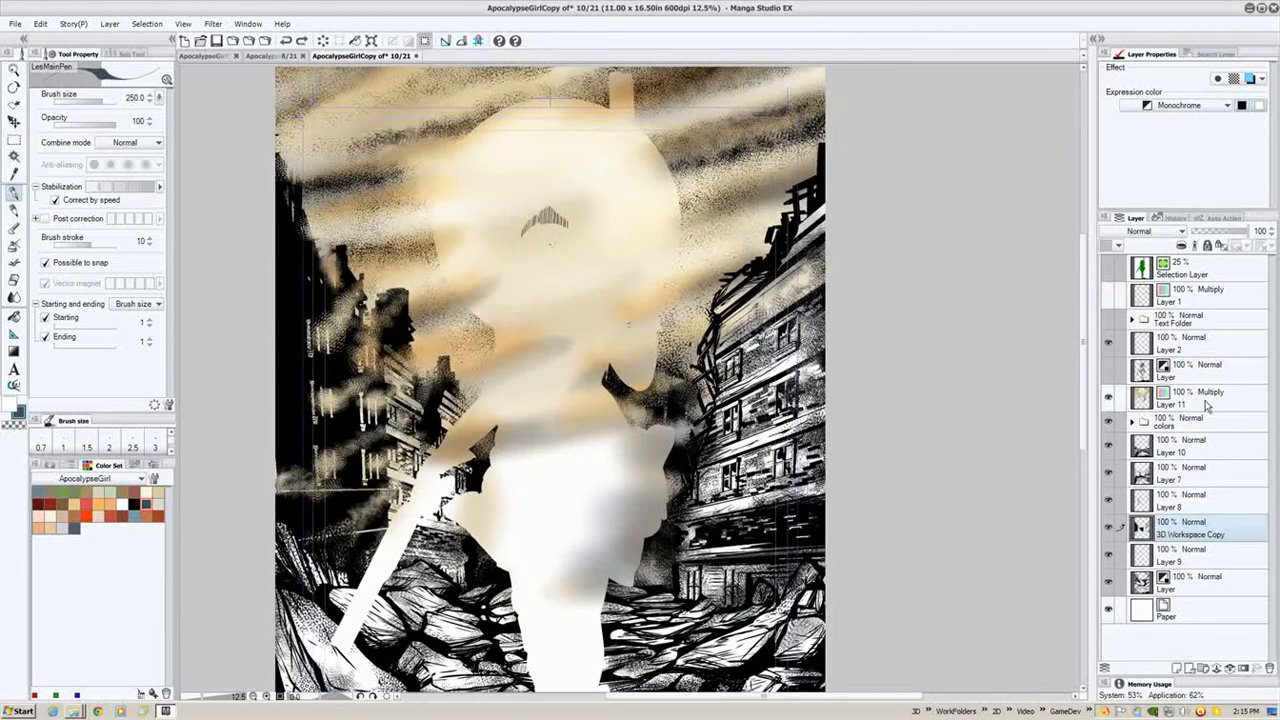
{"action": "left_click", "coordinate": [1207, 404]}
{"action": "left_click_drag", "start_coordinate": [609, 297], "coordinate": [586, 320]}
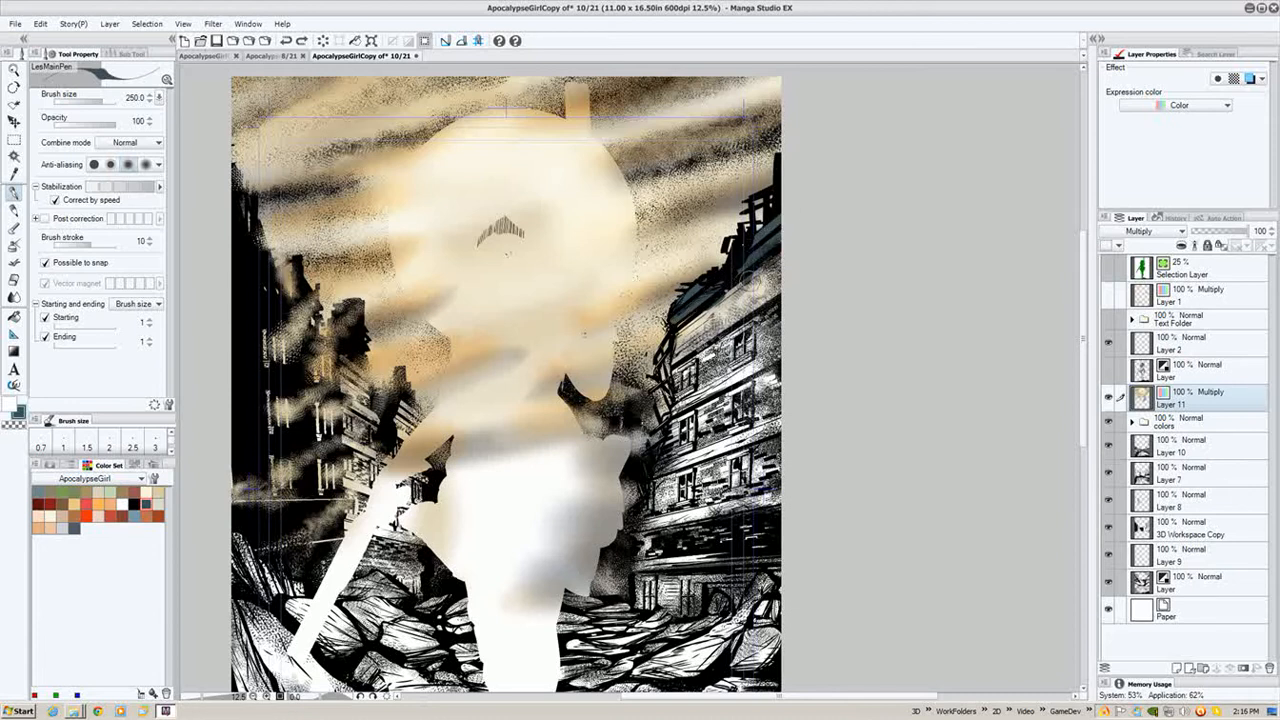
- Paint a dark blue-grey shade over the right-hand buildings, enlarging the brush to 700
{"action": "mouse_move", "coordinate": [681, 320]}
{"action": "left_mouse_down"}
{"action": "mouse_move", "coordinate": [723, 296]}
{"action": "mouse_move", "coordinate": [777, 266]}
{"action": "mouse_move", "coordinate": [746, 315]}
{"action": "left_mouse_up"}
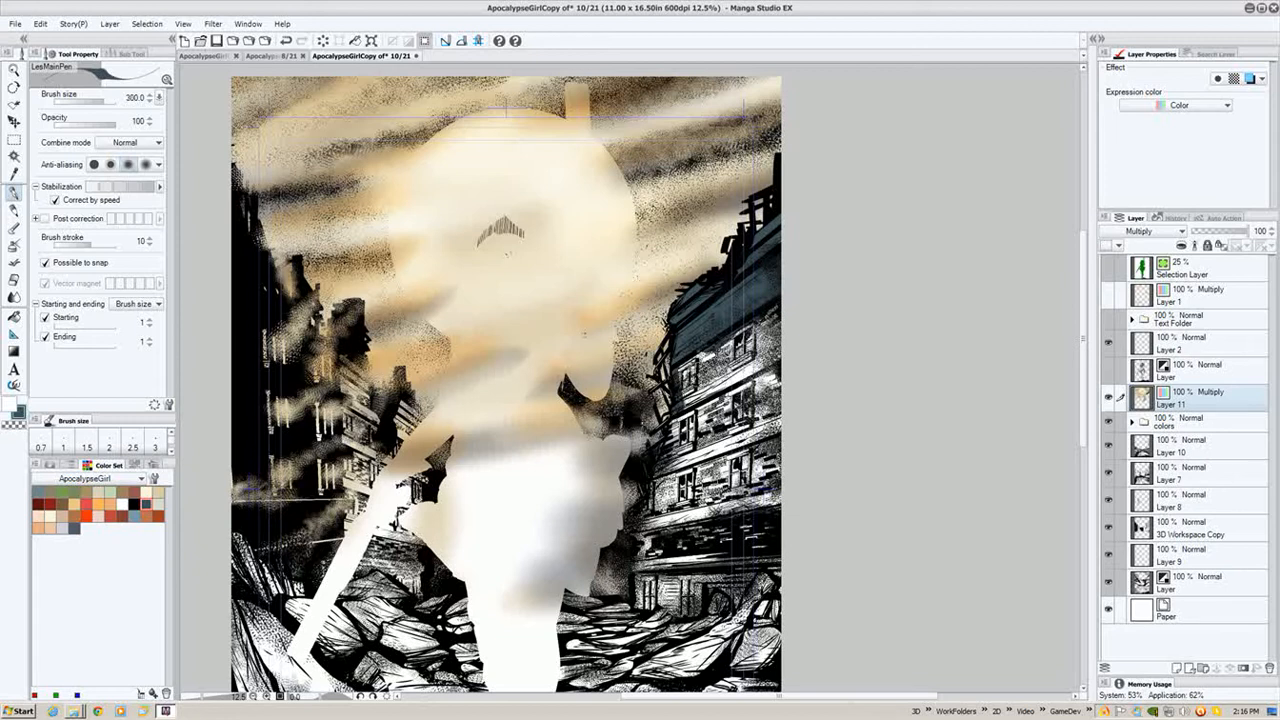
{"action": "key", "text": "]"}
{"action": "key", "text": "]"}
{"action": "key", "text": "]"}
{"action": "mouse_move", "coordinate": [705, 358]}
{"action": "left_mouse_down"}
{"action": "mouse_move", "coordinate": [744, 315]}
{"action": "mouse_move", "coordinate": [754, 440]}
{"action": "mouse_move", "coordinate": [764, 427]}
{"action": "mouse_move", "coordinate": [776, 553]}
{"action": "left_mouse_up"}
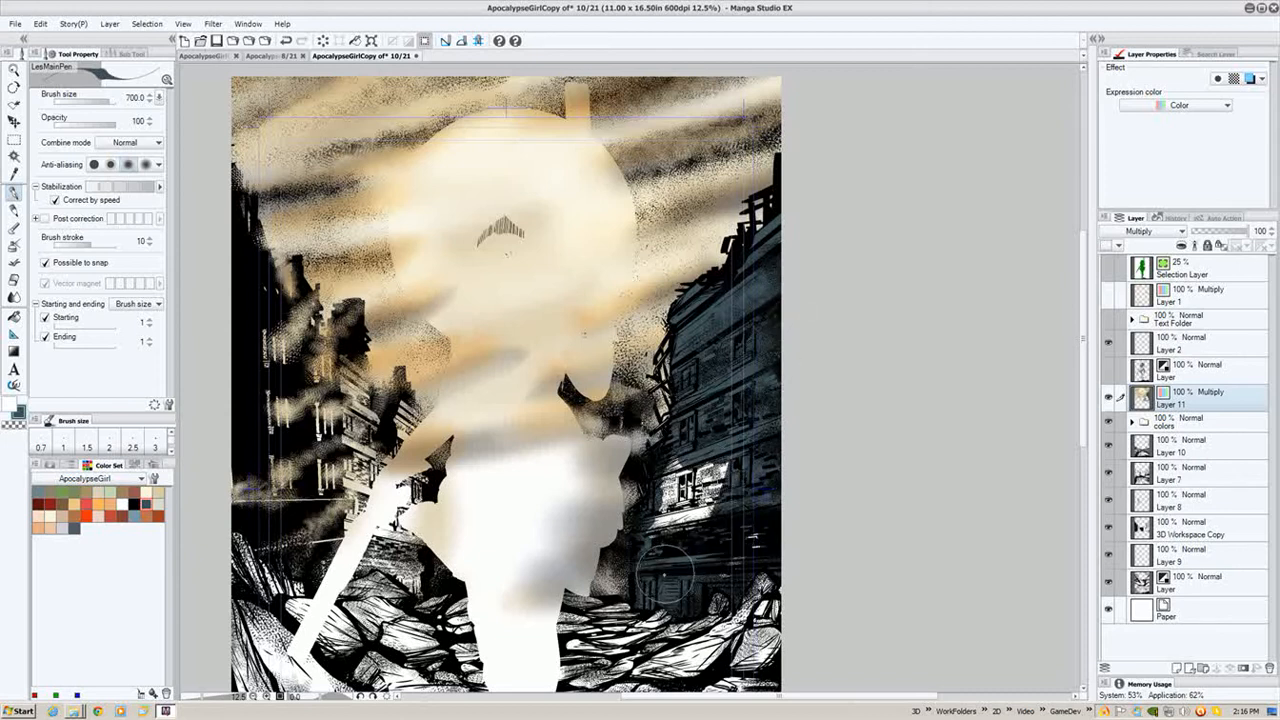
{"action": "mouse_move", "coordinate": [751, 535]}
{"action": "left_mouse_down"}
{"action": "mouse_move", "coordinate": [694, 459]}
{"action": "mouse_move", "coordinate": [671, 550]}
{"action": "left_mouse_up"}
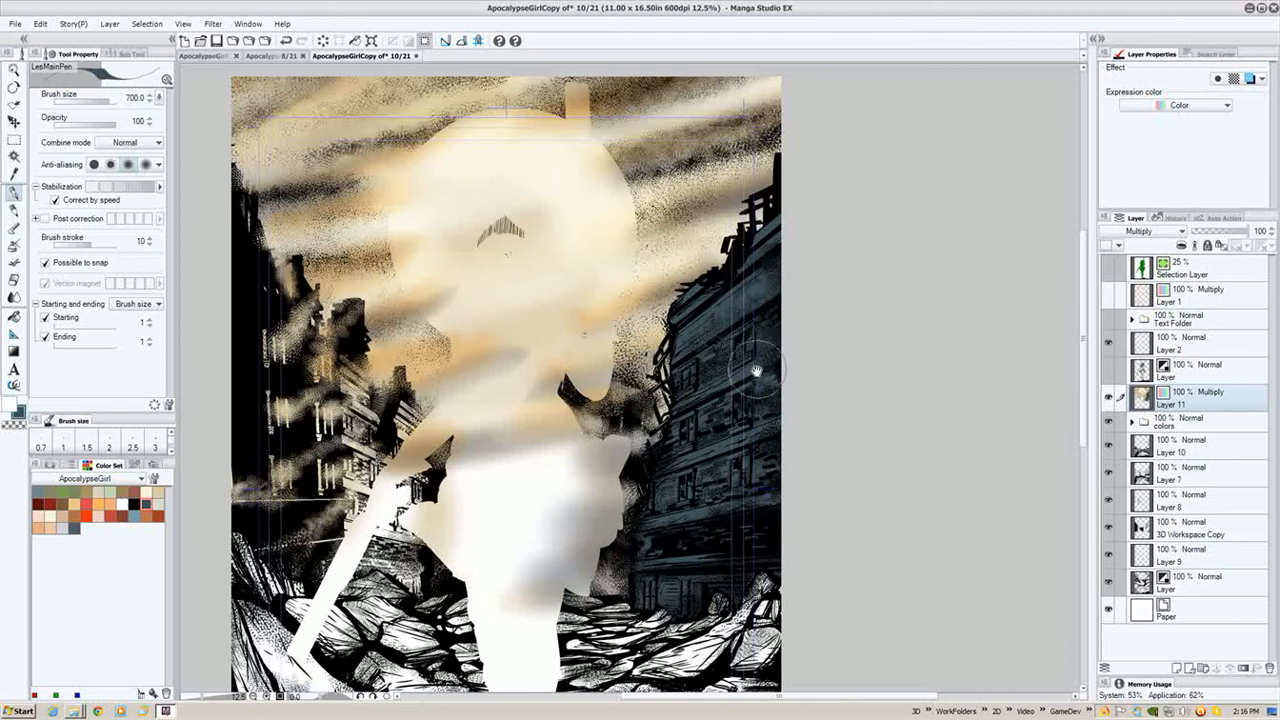
- Make the main ink line-art layer visible again
{"action": "left_click_drag", "start_coordinate": [702, 340], "coordinate": [793, 259]}
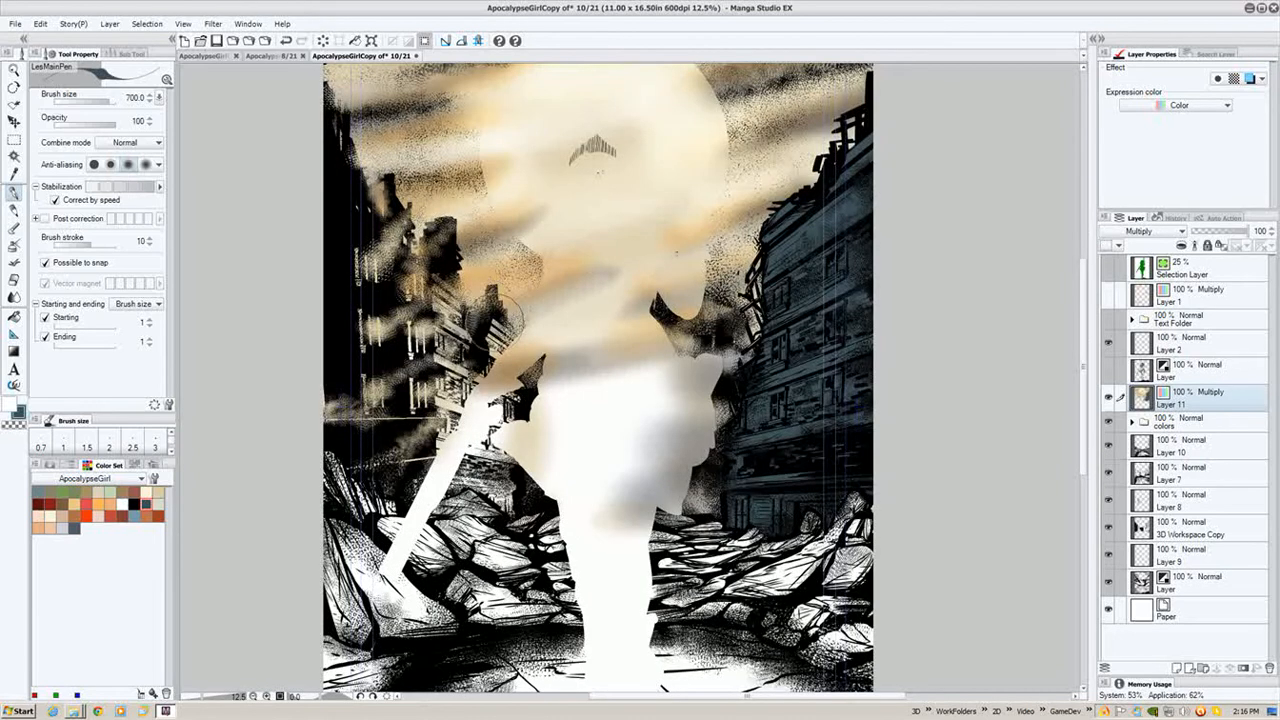
{"action": "left_click", "coordinate": [1108, 370]}
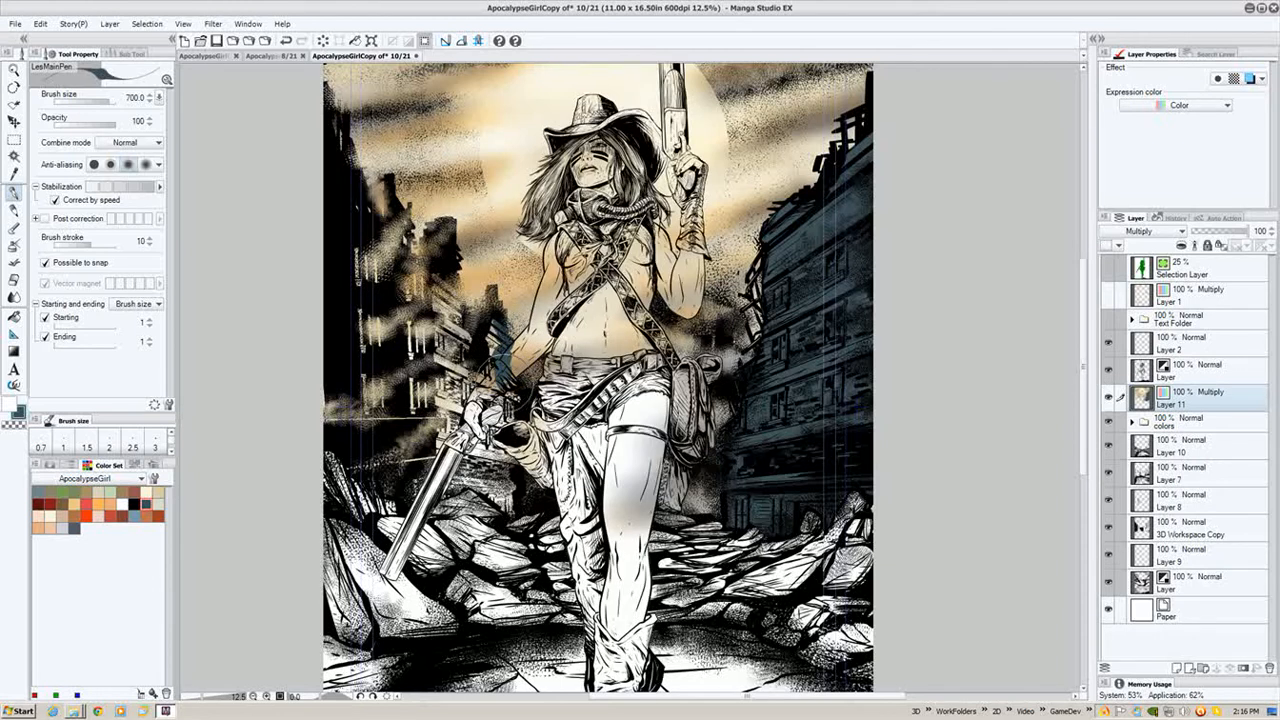
- Try a blue-grey stroke over the left-hand buildings and undo it
{"action": "mouse_move", "coordinate": [505, 410]}
{"action": "left_mouse_down"}
{"action": "mouse_move", "coordinate": [473, 335]}
{"action": "mouse_move", "coordinate": [503, 315]}
{"action": "mouse_move", "coordinate": [463, 335]}
{"action": "mouse_move", "coordinate": [440, 298]}
{"action": "mouse_move", "coordinate": [450, 272]}
{"action": "mouse_move", "coordinate": [440, 265]}
{"action": "mouse_move", "coordinate": [415, 300]}
{"action": "mouse_move", "coordinate": [408, 280]}
{"action": "mouse_move", "coordinate": [433, 305]}
{"action": "mouse_move", "coordinate": [438, 370]}
{"action": "mouse_move", "coordinate": [470, 360]}
{"action": "mouse_move", "coordinate": [423, 420]}
{"action": "mouse_move", "coordinate": [473, 380]}
{"action": "mouse_move", "coordinate": [428, 450]}
{"action": "mouse_move", "coordinate": [470, 435]}
{"action": "mouse_move", "coordinate": [458, 480]}
{"action": "mouse_move", "coordinate": [466, 448]}
{"action": "mouse_move", "coordinate": [478, 488]}
{"action": "mouse_move", "coordinate": [468, 470]}
{"action": "mouse_move", "coordinate": [490, 472]}
{"action": "mouse_move", "coordinate": [482, 484]}
{"action": "mouse_move", "coordinate": [474, 396]}
{"action": "mouse_move", "coordinate": [496, 420]}
{"action": "mouse_move", "coordinate": [503, 410]}
{"action": "mouse_move", "coordinate": [468, 390]}
{"action": "mouse_move", "coordinate": [418, 410]}
{"action": "mouse_move", "coordinate": [416, 333]}
{"action": "mouse_move", "coordinate": [378, 250]}
{"action": "mouse_move", "coordinate": [371, 405]}
{"action": "mouse_move", "coordinate": [408, 385]}
{"action": "mouse_move", "coordinate": [403, 446]}
{"action": "left_mouse_up"}
{"action": "key", "text": "ctrl+z"}
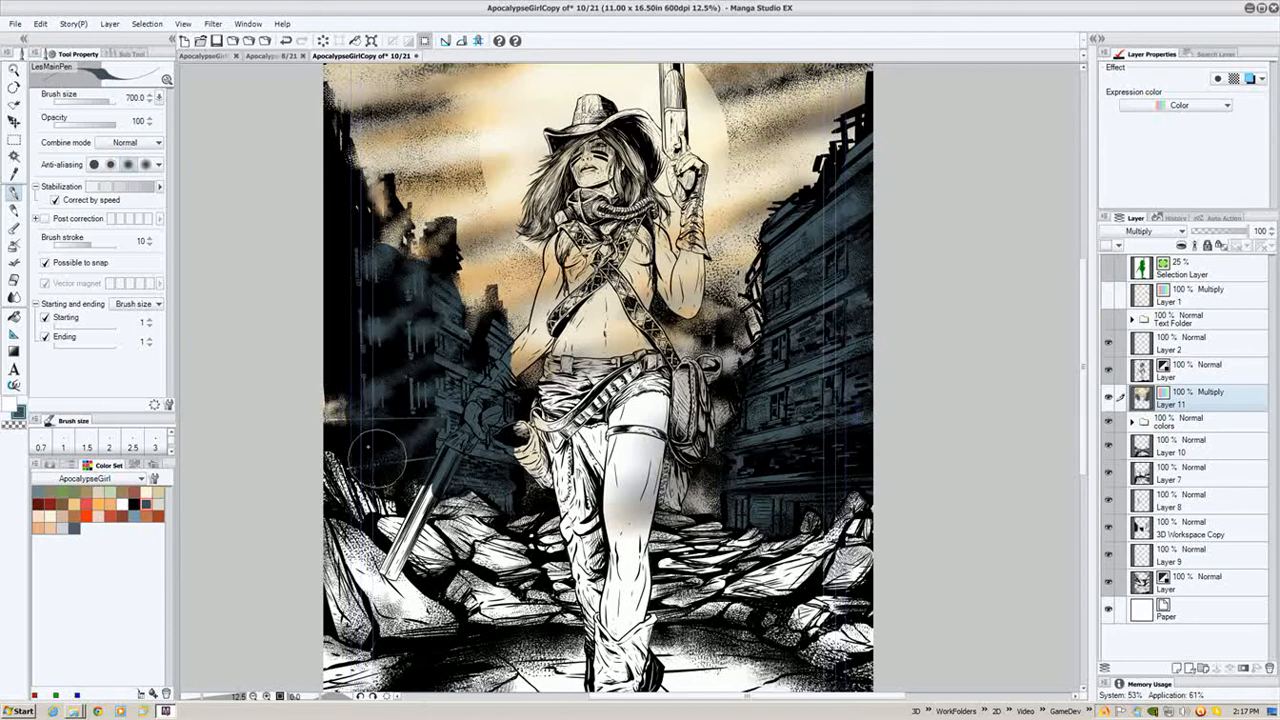
{"action": "left_click_drag", "start_coordinate": [440, 346], "coordinate": [448, 244]}
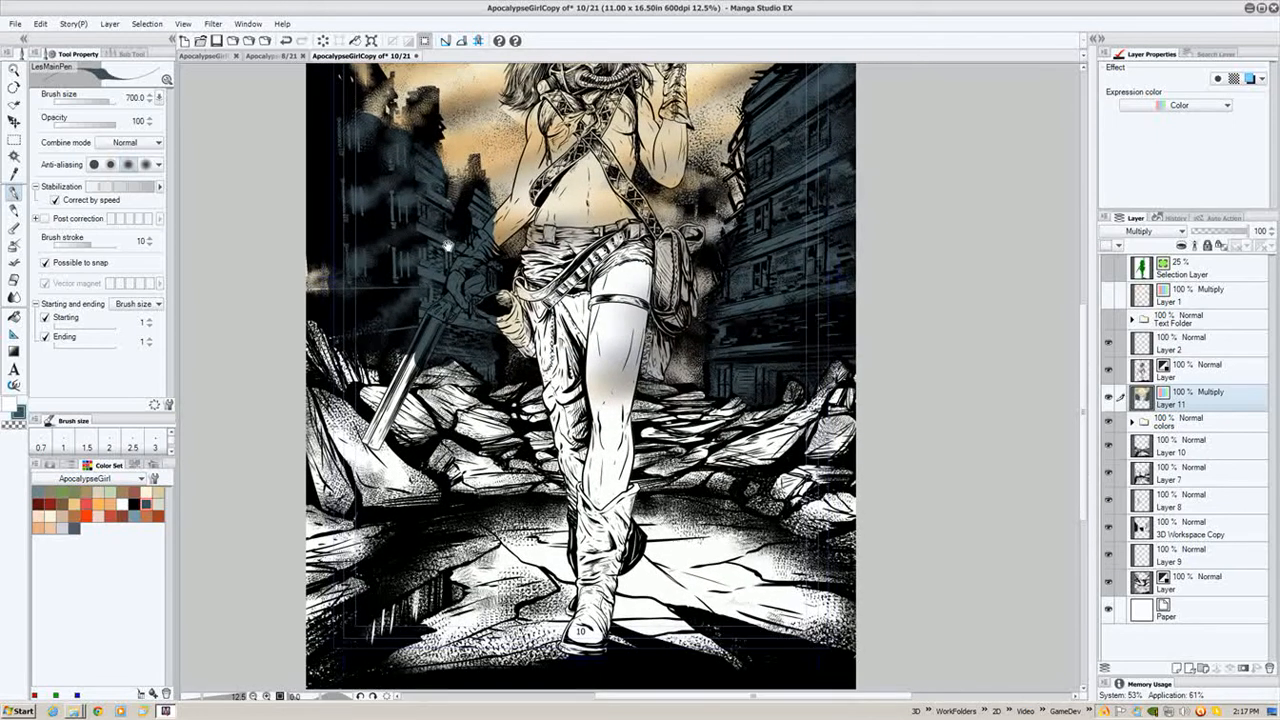
- Pick the blue-grey swatch and shade the left-hand buildings, undoing a stray stroke across the legs
{"action": "left_click", "coordinate": [135, 516]}
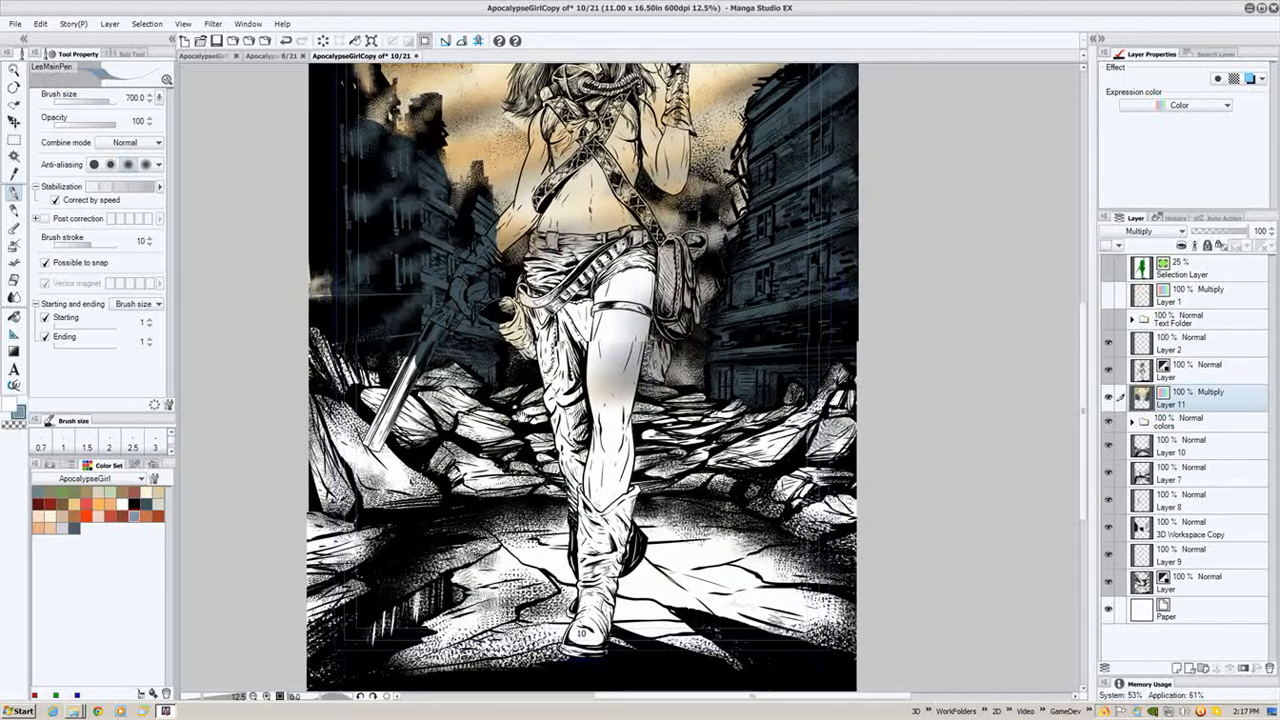
{"action": "mouse_move", "coordinate": [462, 388]}
{"action": "left_mouse_down"}
{"action": "mouse_move", "coordinate": [475, 405]}
{"action": "mouse_move", "coordinate": [474, 392]}
{"action": "mouse_move", "coordinate": [333, 372]}
{"action": "left_mouse_up"}
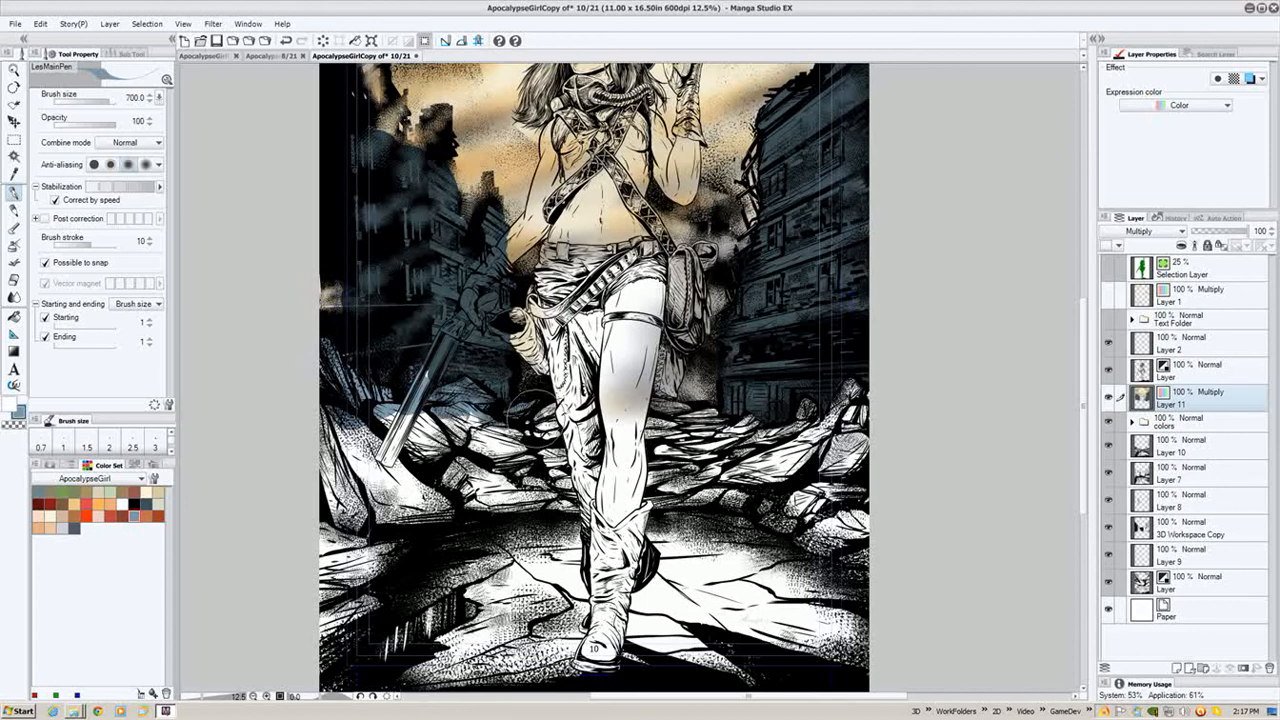
{"action": "left_click_drag", "start_coordinate": [535, 420], "coordinate": [543, 411]}
{"action": "left_click_drag", "start_coordinate": [642, 411], "coordinate": [753, 420]}
{"action": "key", "text": "ctrl+z"}
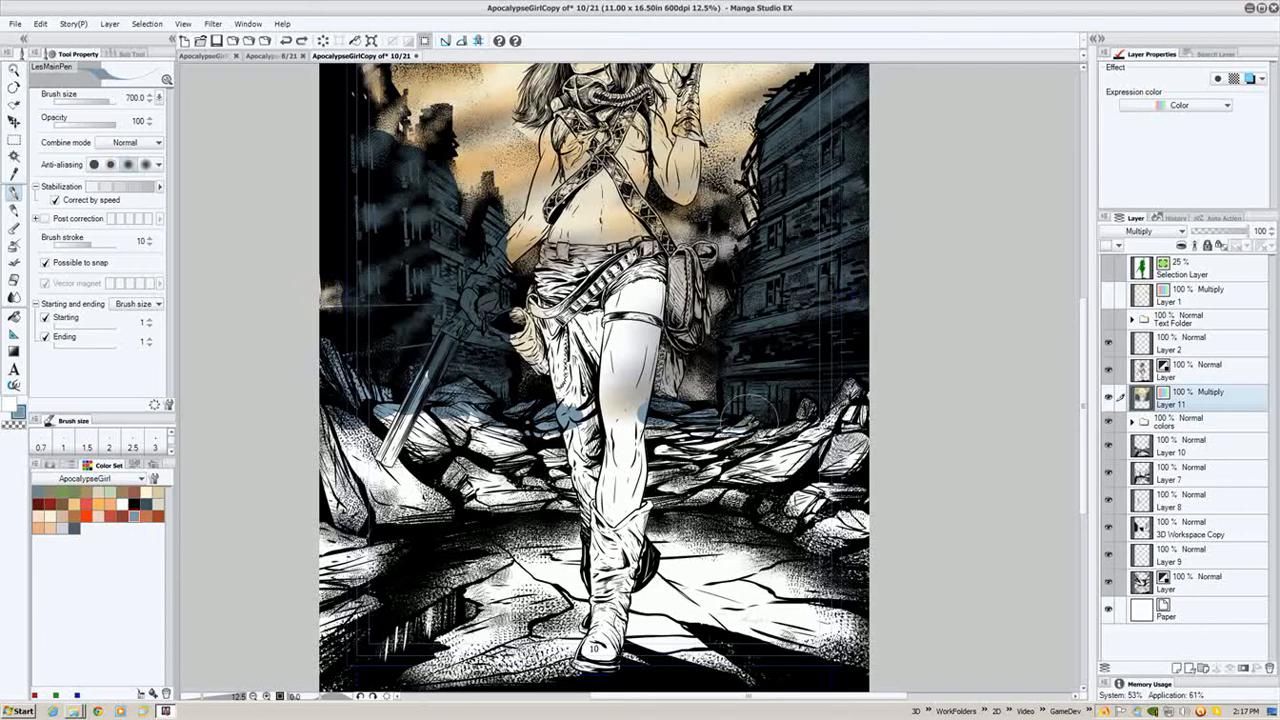
- Paint blue-grey shading over the rubble, the figure's lower legs and the lower-left rocks
{"action": "left_click_drag", "start_coordinate": [702, 438], "coordinate": [769, 436]}
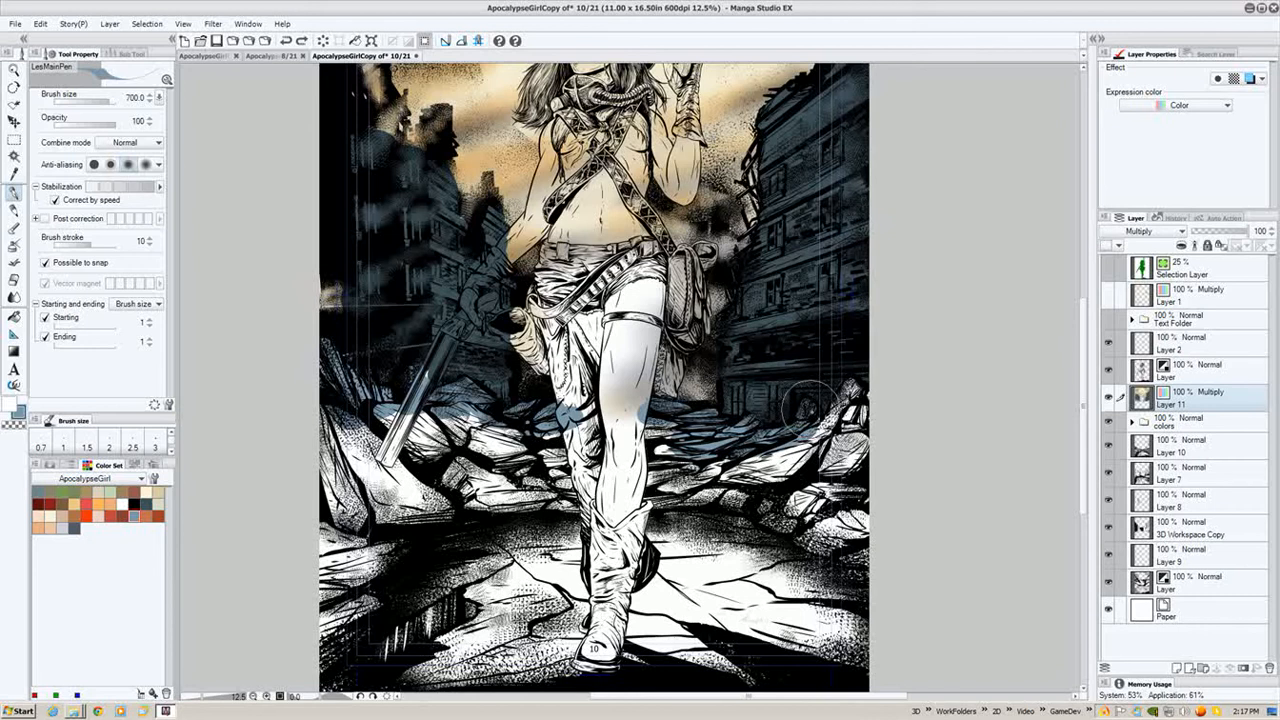
{"action": "mouse_move", "coordinate": [809, 408]}
{"action": "left_mouse_down"}
{"action": "mouse_move", "coordinate": [860, 396]}
{"action": "mouse_move", "coordinate": [866, 471]}
{"action": "mouse_move", "coordinate": [823, 527]}
{"action": "mouse_move", "coordinate": [695, 482]}
{"action": "mouse_move", "coordinate": [625, 480]}
{"action": "mouse_move", "coordinate": [655, 430]}
{"action": "mouse_move", "coordinate": [600, 435]}
{"action": "mouse_move", "coordinate": [560, 475]}
{"action": "mouse_move", "coordinate": [505, 476]}
{"action": "mouse_move", "coordinate": [598, 496]}
{"action": "mouse_move", "coordinate": [580, 440]}
{"action": "mouse_move", "coordinate": [610, 412]}
{"action": "mouse_move", "coordinate": [520, 465]}
{"action": "mouse_move", "coordinate": [502, 493]}
{"action": "mouse_move", "coordinate": [475, 460]}
{"action": "mouse_move", "coordinate": [395, 435]}
{"action": "left_mouse_up"}
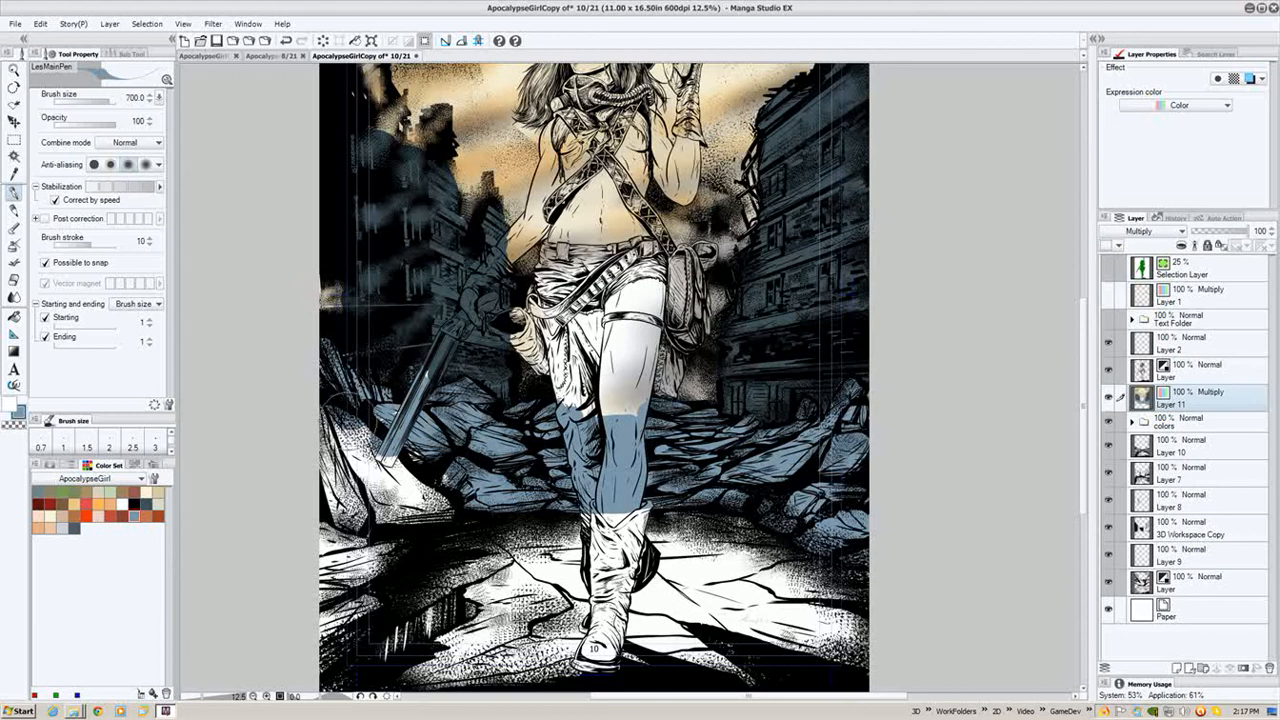
{"action": "mouse_move", "coordinate": [335, 405]}
{"action": "left_mouse_down"}
{"action": "mouse_move", "coordinate": [324, 433]}
{"action": "mouse_move", "coordinate": [352, 447]}
{"action": "mouse_move", "coordinate": [352, 420]}
{"action": "mouse_move", "coordinate": [310, 457]}
{"action": "mouse_move", "coordinate": [372, 465]}
{"action": "mouse_move", "coordinate": [336, 485]}
{"action": "mouse_move", "coordinate": [382, 483]}
{"action": "mouse_move", "coordinate": [336, 495]}
{"action": "mouse_move", "coordinate": [437, 495]}
{"action": "mouse_move", "coordinate": [384, 507]}
{"action": "mouse_move", "coordinate": [390, 545]}
{"action": "mouse_move", "coordinate": [285, 556]}
{"action": "mouse_move", "coordinate": [314, 547]}
{"action": "left_mouse_up"}
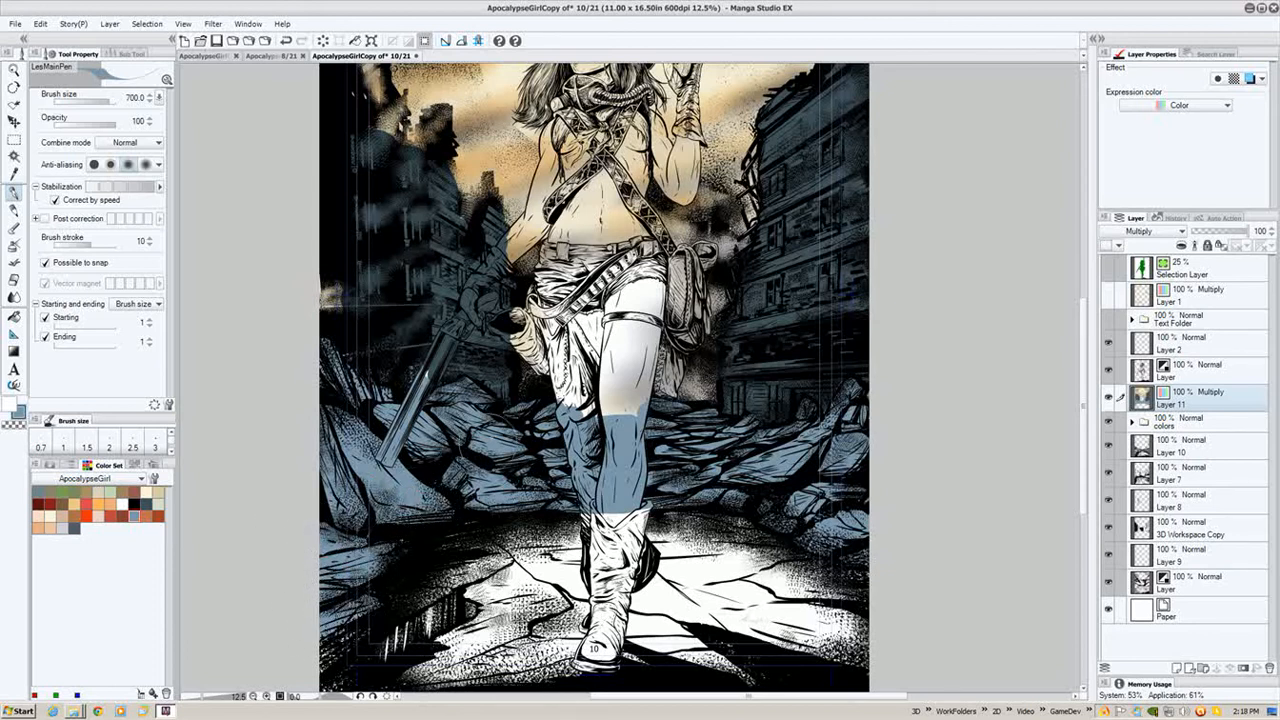
- Brush a light grey tone across the ground beneath the figure
{"action": "left_click_drag", "start_coordinate": [523, 378], "coordinate": [483, 304]}
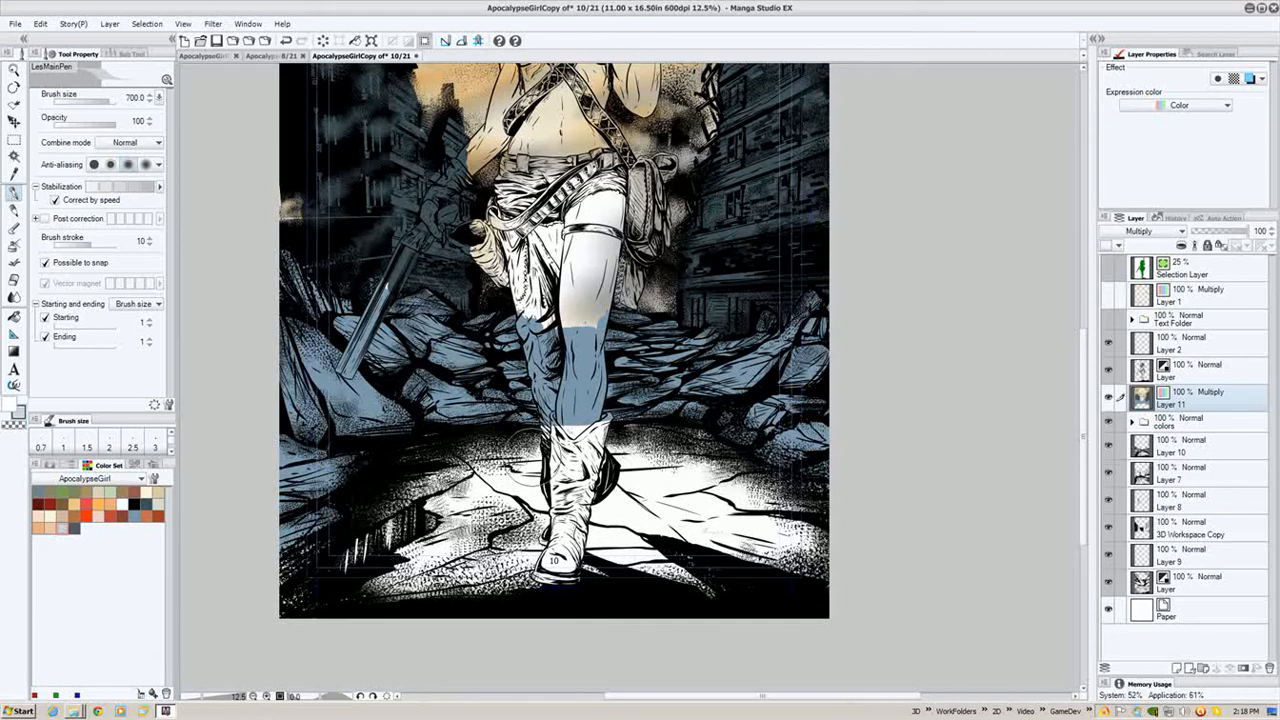
{"action": "mouse_move", "coordinate": [532, 458]}
{"action": "left_mouse_down"}
{"action": "mouse_move", "coordinate": [458, 454]}
{"action": "mouse_move", "coordinate": [453, 486]}
{"action": "mouse_move", "coordinate": [365, 543]}
{"action": "mouse_move", "coordinate": [268, 580]}
{"action": "mouse_move", "coordinate": [458, 513]}
{"action": "mouse_move", "coordinate": [352, 590]}
{"action": "mouse_move", "coordinate": [321, 561]}
{"action": "mouse_move", "coordinate": [286, 576]}
{"action": "mouse_move", "coordinate": [462, 526]}
{"action": "mouse_move", "coordinate": [780, 570]}
{"action": "mouse_move", "coordinate": [700, 530]}
{"action": "mouse_move", "coordinate": [760, 495]}
{"action": "mouse_move", "coordinate": [680, 452]}
{"action": "mouse_move", "coordinate": [590, 455]}
{"action": "mouse_move", "coordinate": [510, 492]}
{"action": "mouse_move", "coordinate": [662, 482]}
{"action": "mouse_move", "coordinate": [726, 516]}
{"action": "left_mouse_up"}
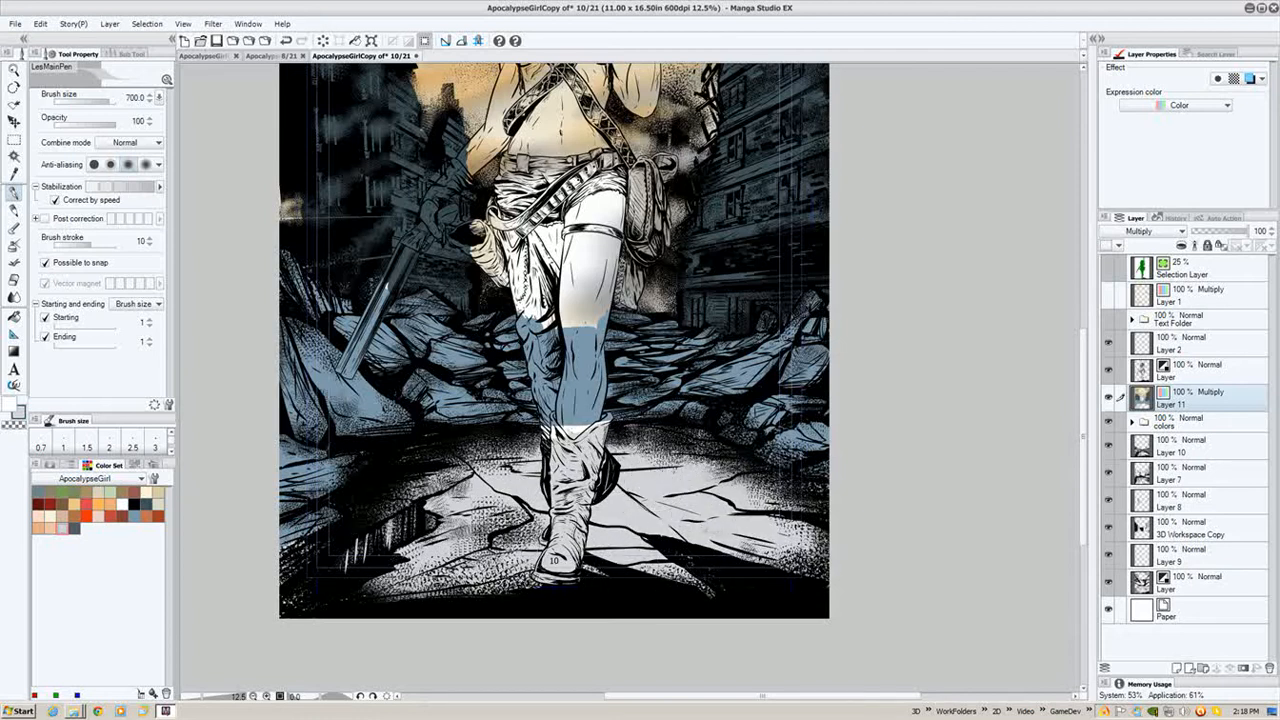
{"action": "left_click_drag", "start_coordinate": [572, 254], "coordinate": [560, 373]}
{"action": "scroll", "coordinate": [574, 416], "scroll_direction": "down", "scroll_amount": 1}
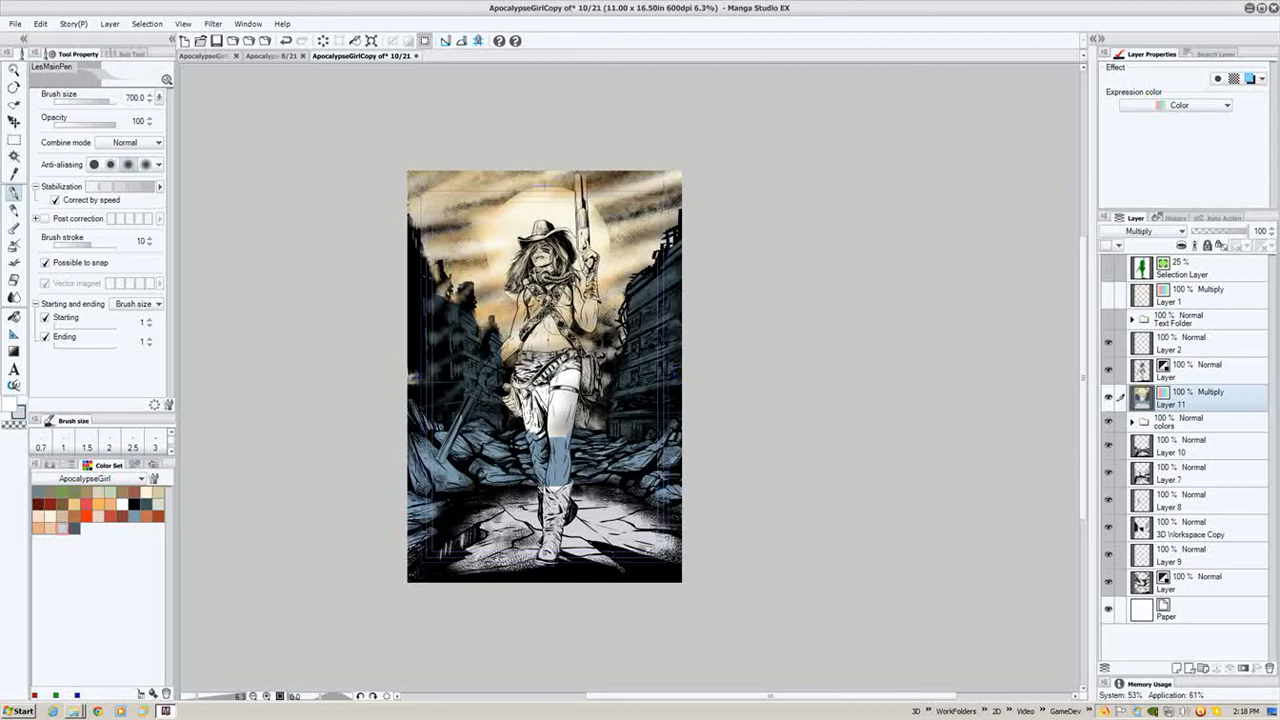
{"action": "scroll", "coordinate": [546, 449], "scroll_direction": "up", "scroll_amount": 1}
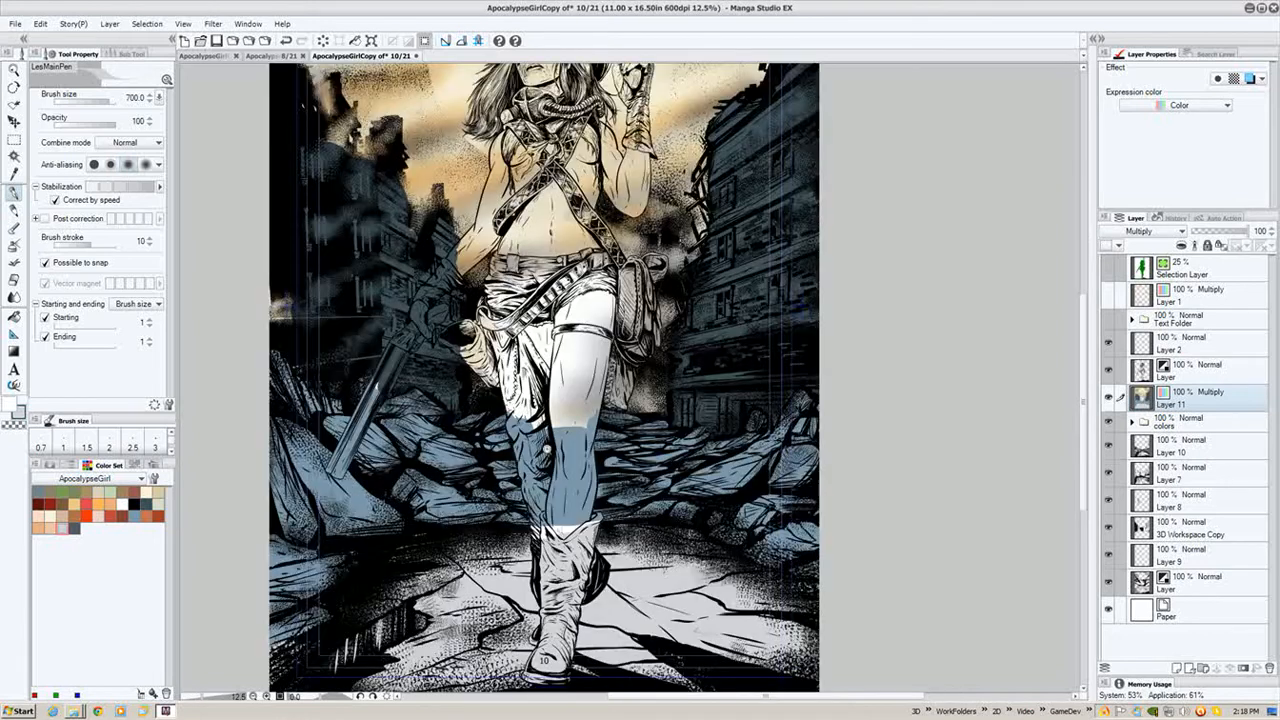
{"action": "left_click_drag", "start_coordinate": [547, 426], "coordinate": [590, 382]}
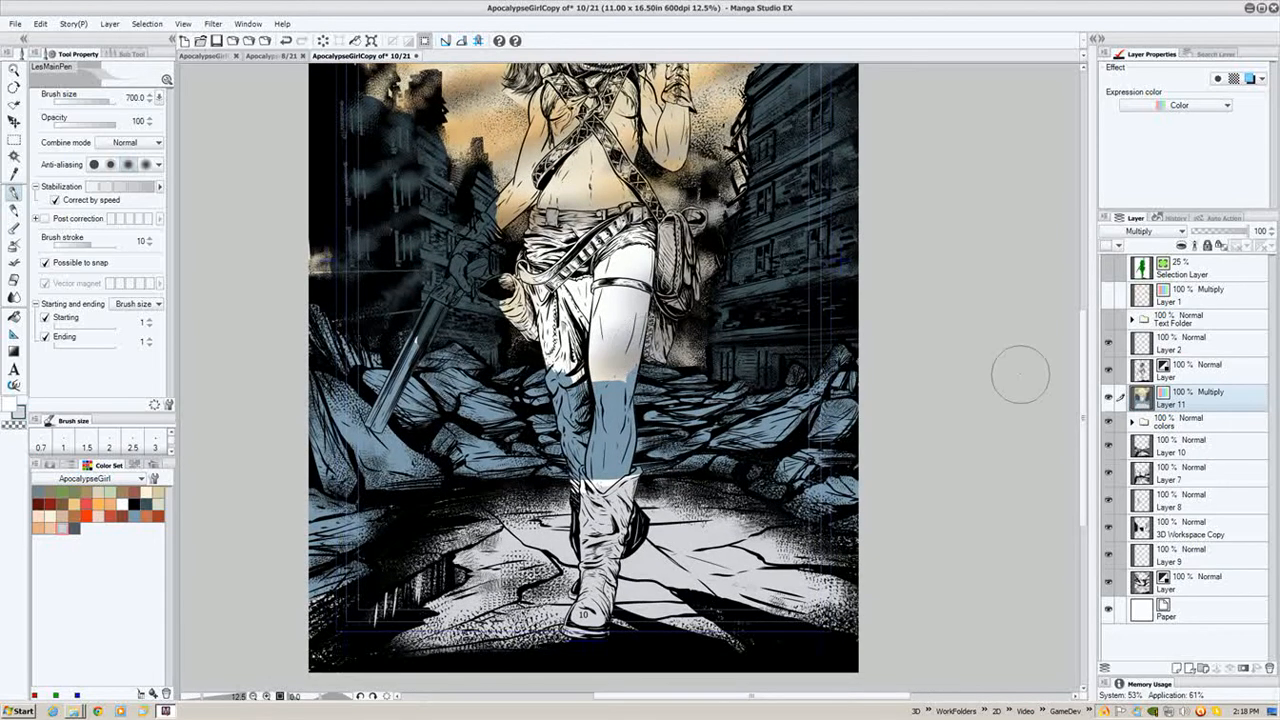
- Hide the main ink line-art layer and shrink the brush to 400 for a small blue-grey touch
{"action": "left_click", "coordinate": [1108, 370]}
{"action": "left_click_drag", "start_coordinate": [614, 309], "coordinate": [672, 292]}
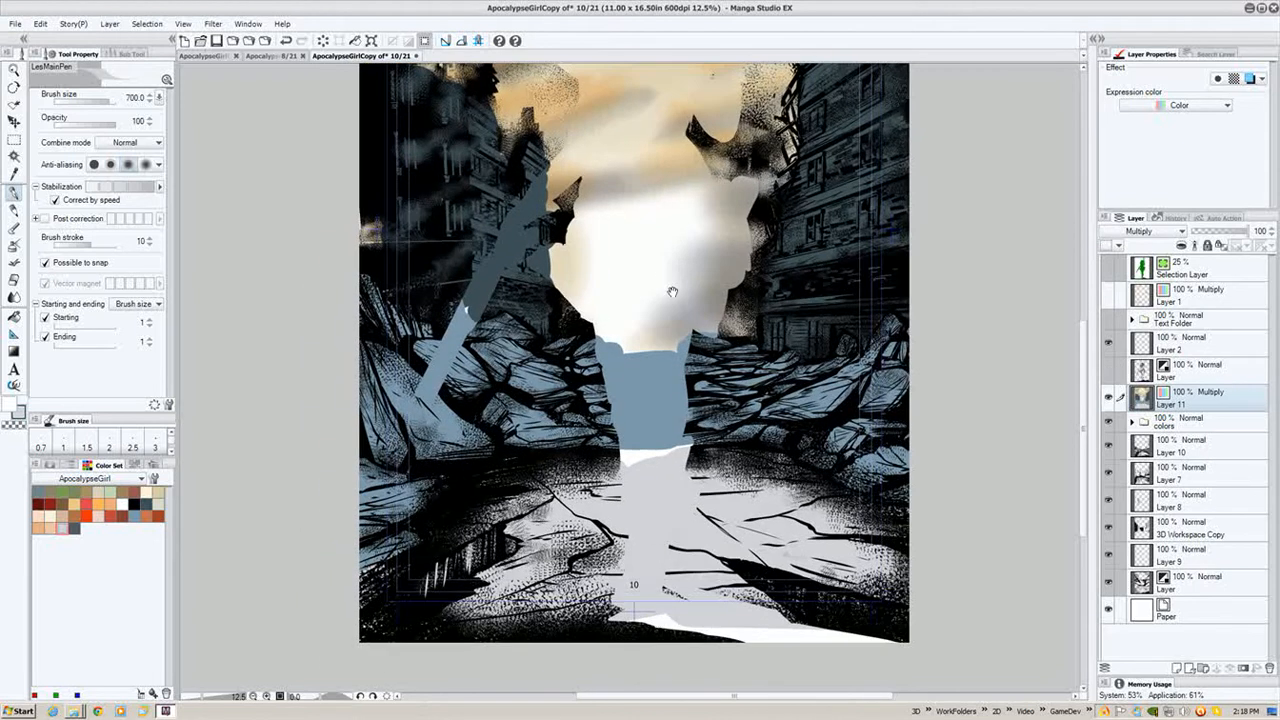
{"action": "key", "text": "bracketleft"}
{"action": "left_click_drag", "start_coordinate": [575, 427], "coordinate": [538, 429]}
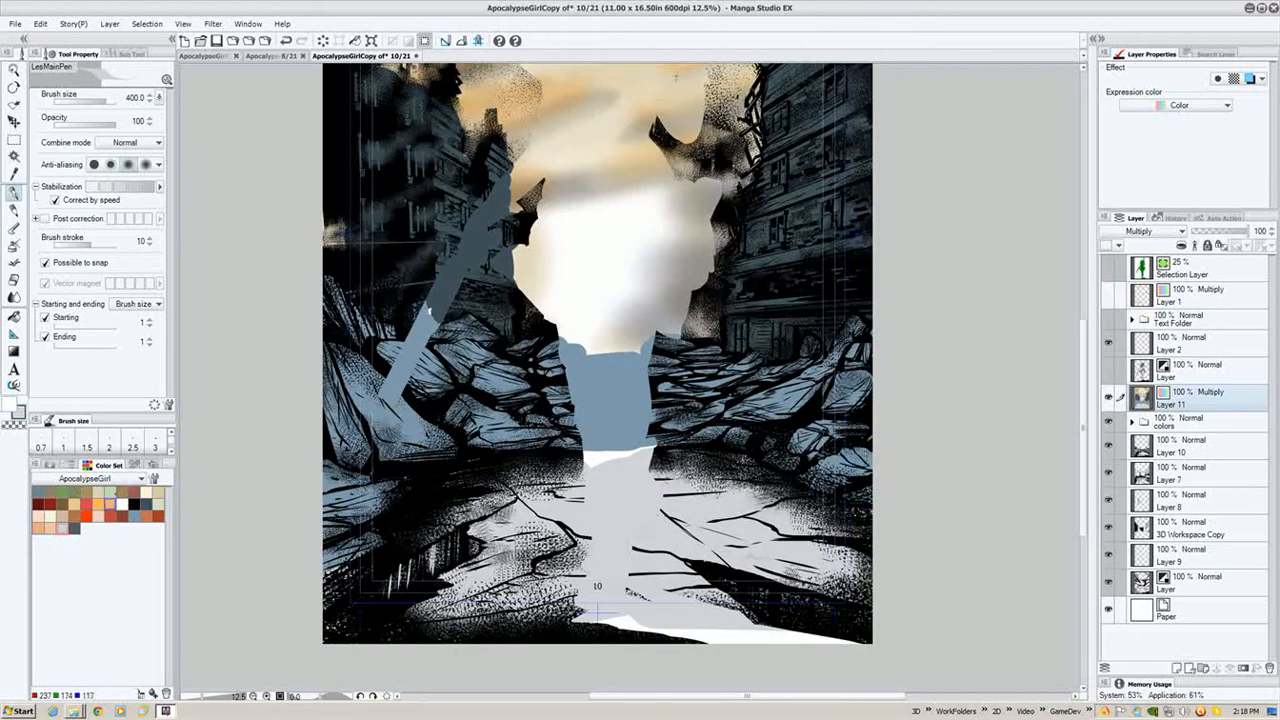
- Switch to the textured pencil with a new colour, Multiply combine mode and about 40% opacity, and shade the ground
{"action": "left_click", "coordinate": [134, 492]}
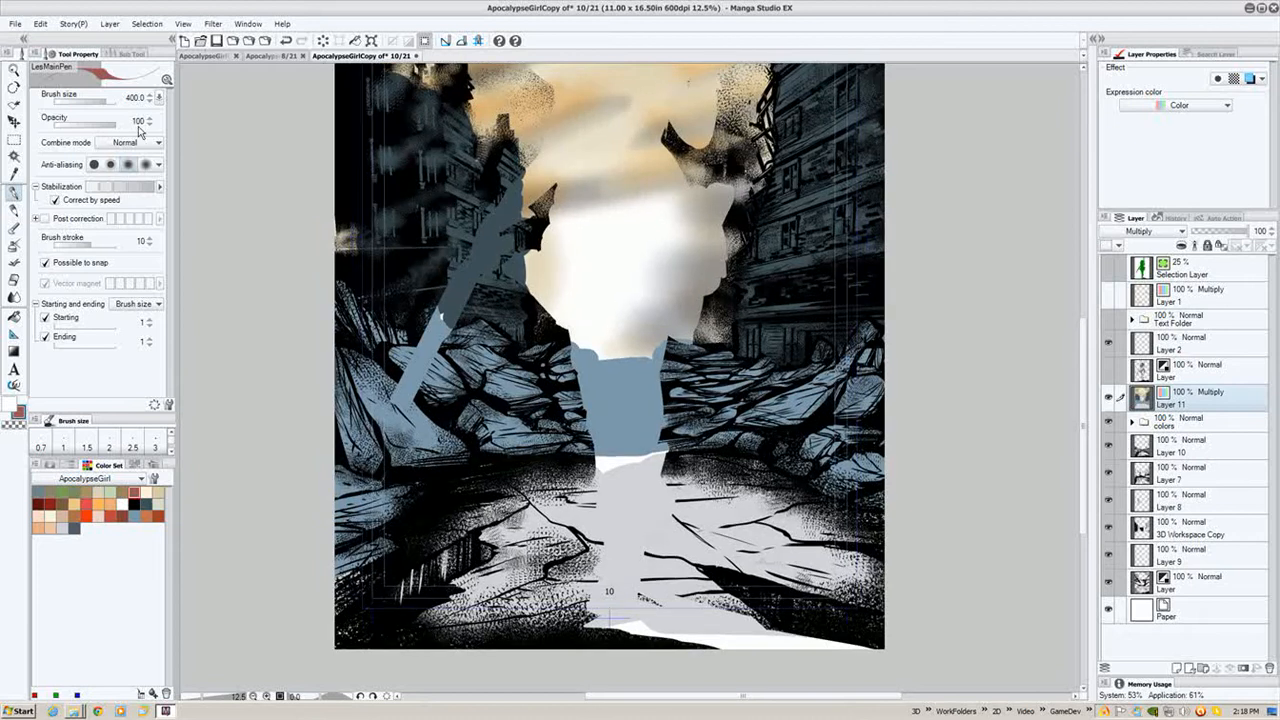
{"action": "key", "text": "p"}
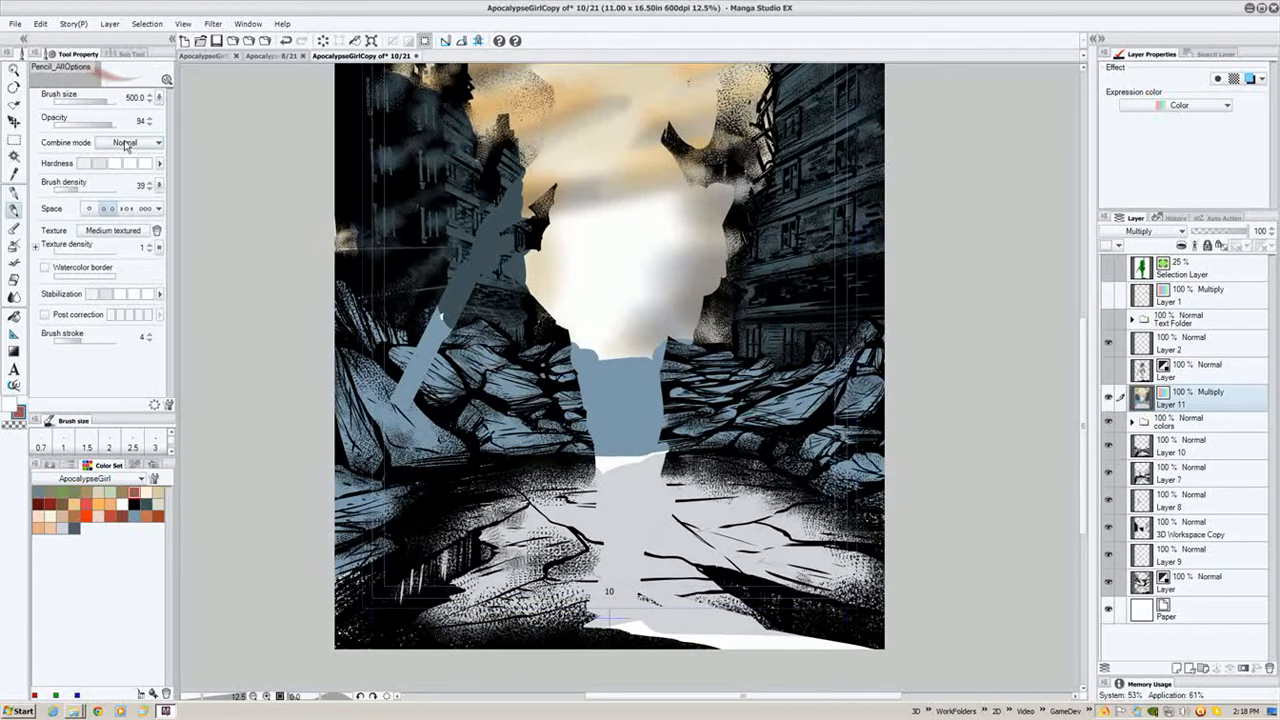
{"action": "left_click", "coordinate": [126, 145]}
{"action": "left_click", "coordinate": [130, 184]}
{"action": "left_click_drag", "start_coordinate": [110, 126], "coordinate": [78, 126]}
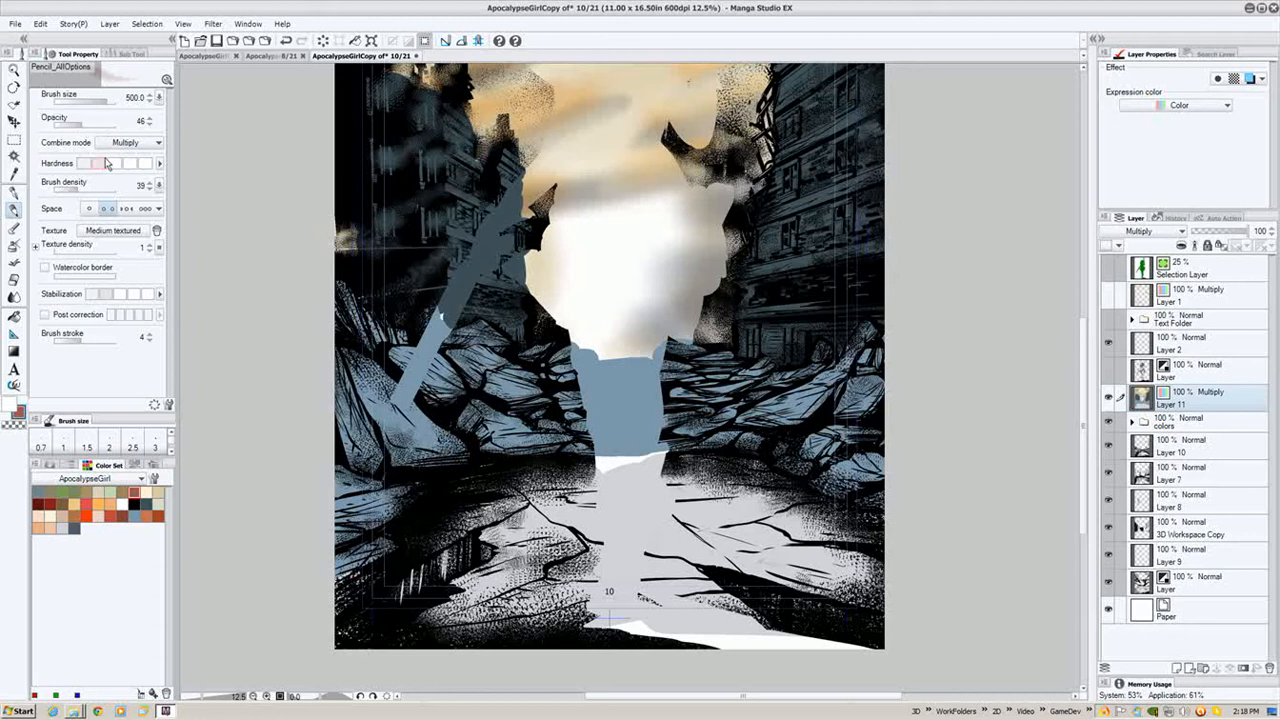
{"action": "left_click_drag", "start_coordinate": [600, 424], "coordinate": [610, 427]}
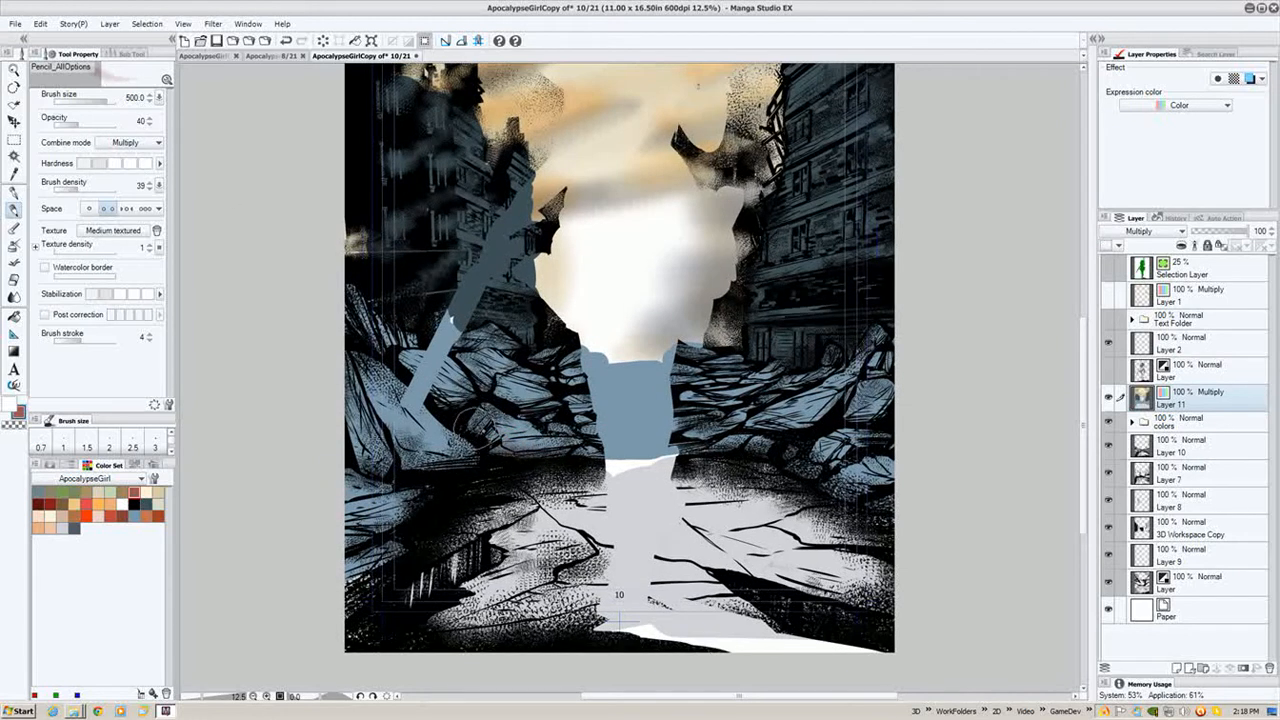
{"action": "left_click_drag", "start_coordinate": [488, 494], "coordinate": [607, 525]}
- Enlarge the pencil to 700 and shade textured tone across the ground and lower-left foreground
{"action": "key", "text": "bracketright"}
{"action": "key", "text": "bracketright"}
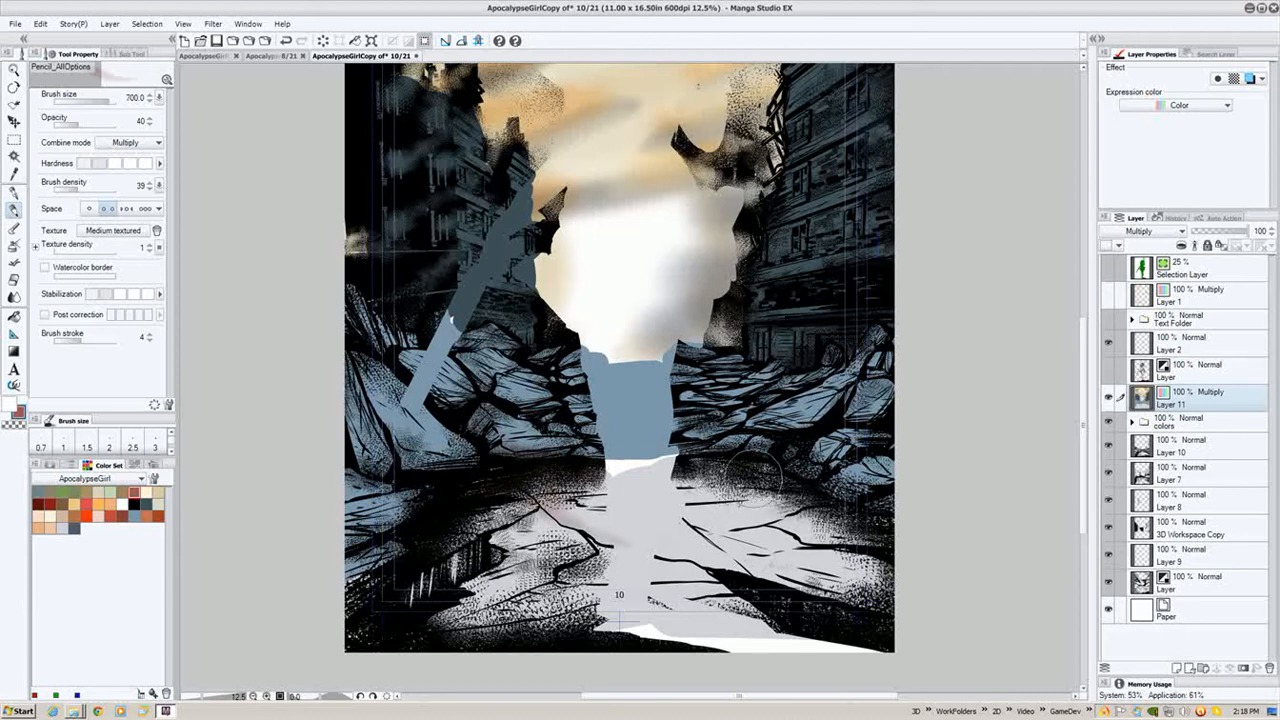
{"action": "mouse_move", "coordinate": [656, 482]}
{"action": "left_mouse_down"}
{"action": "mouse_move", "coordinate": [820, 484]}
{"action": "mouse_move", "coordinate": [838, 531]}
{"action": "left_mouse_up"}
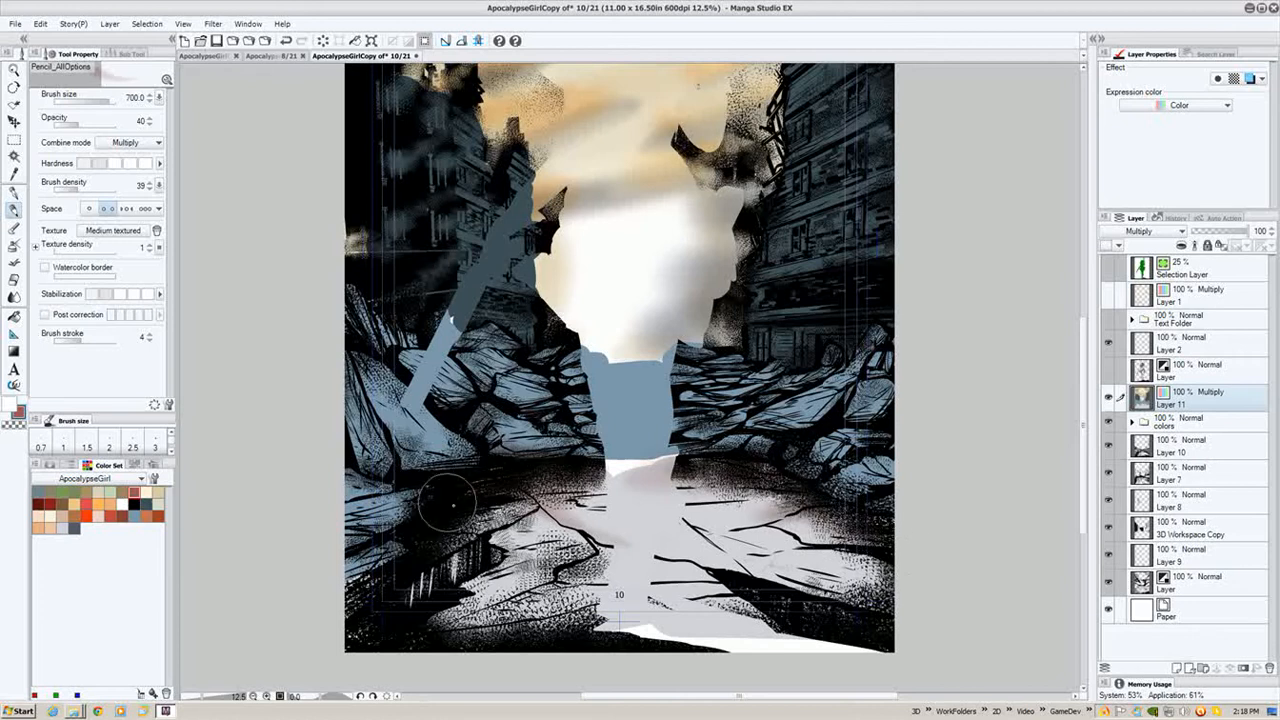
{"action": "mouse_move", "coordinate": [571, 634]}
{"action": "left_mouse_down"}
{"action": "mouse_move", "coordinate": [821, 612]}
{"action": "mouse_move", "coordinate": [675, 627]}
{"action": "mouse_move", "coordinate": [723, 645]}
{"action": "mouse_move", "coordinate": [898, 628]}
{"action": "left_mouse_up"}
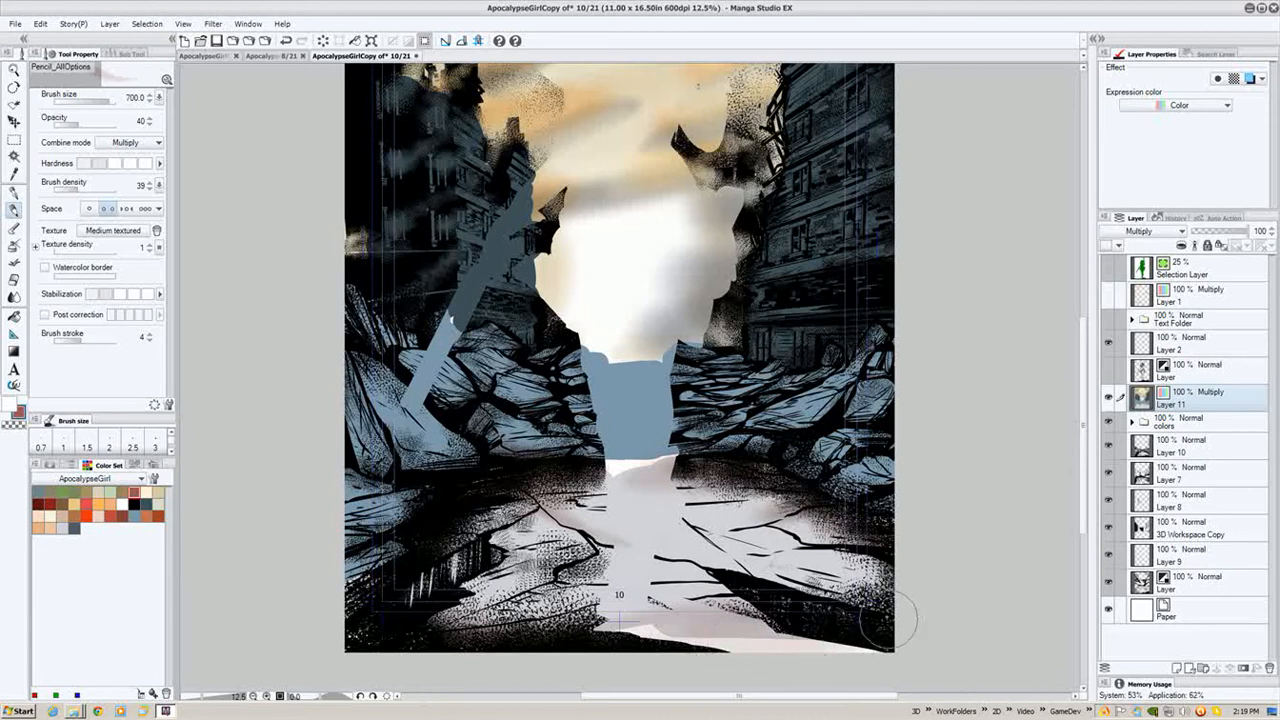
{"action": "scroll", "coordinate": [474, 416], "scroll_direction": "up", "scroll_amount": 2}
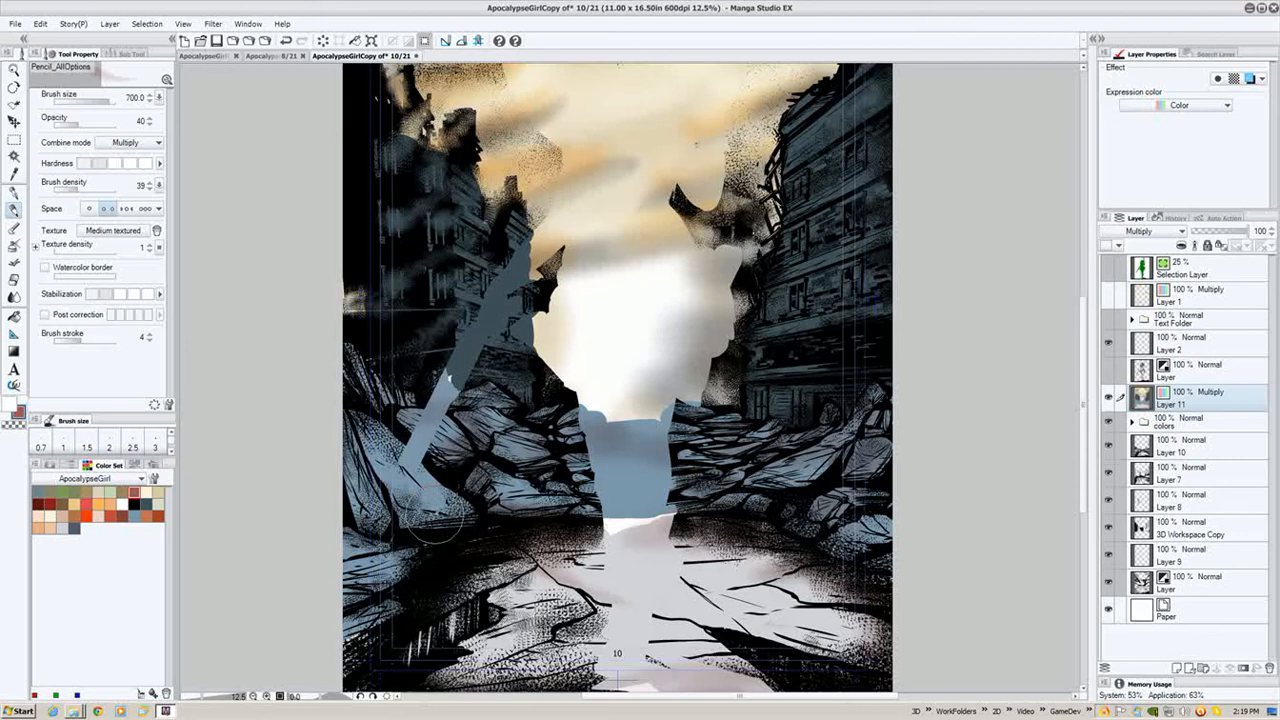
{"action": "mouse_move", "coordinate": [410, 545]}
{"action": "left_mouse_down"}
{"action": "mouse_move", "coordinate": [370, 580]}
{"action": "mouse_move", "coordinate": [350, 640]}
{"action": "mouse_move", "coordinate": [370, 628]}
{"action": "left_mouse_up"}
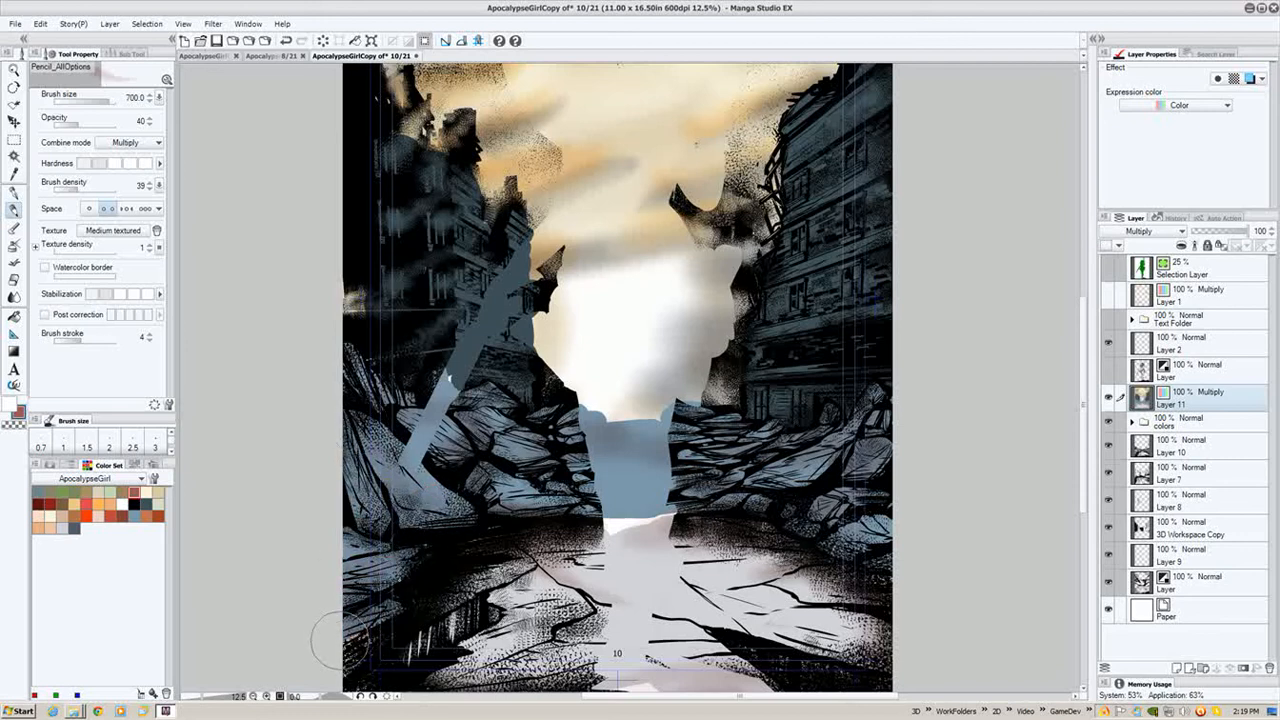
- Set the pencil to 150, Normal combine mode and 62% opacity, and paint accents over the right-hand buildings
{"action": "key", "text": "bracketleft"}
{"action": "key", "text": "bracketleft"}
{"action": "key", "text": "bracketleft"}
{"action": "key", "text": "bracketleft"}
{"action": "key", "text": "bracketleft"}
{"action": "key", "text": "bracketleft"}
{"action": "left_click", "coordinate": [130, 142]}
{"action": "left_click", "coordinate": [120, 148]}
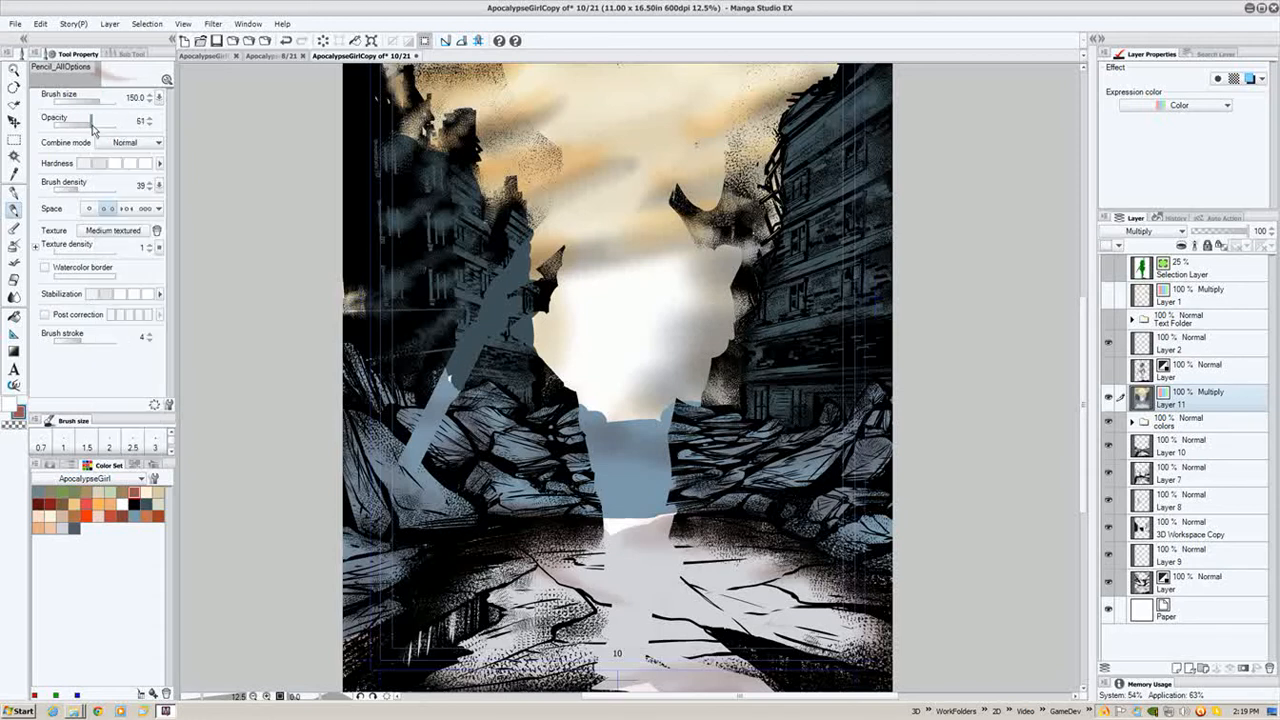
{"action": "left_click", "coordinate": [127, 165]}
{"action": "left_click_drag", "start_coordinate": [845, 272], "coordinate": [821, 275]}
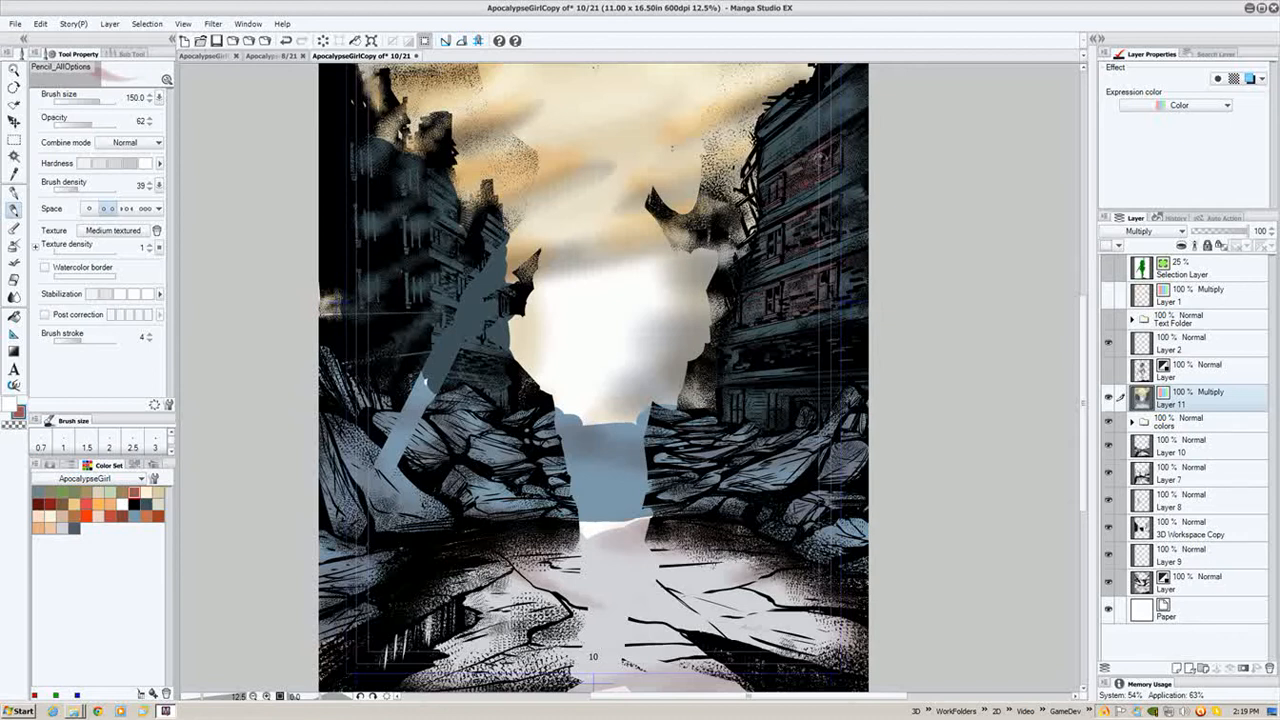
{"action": "left_click_drag", "start_coordinate": [827, 168], "coordinate": [815, 239]}
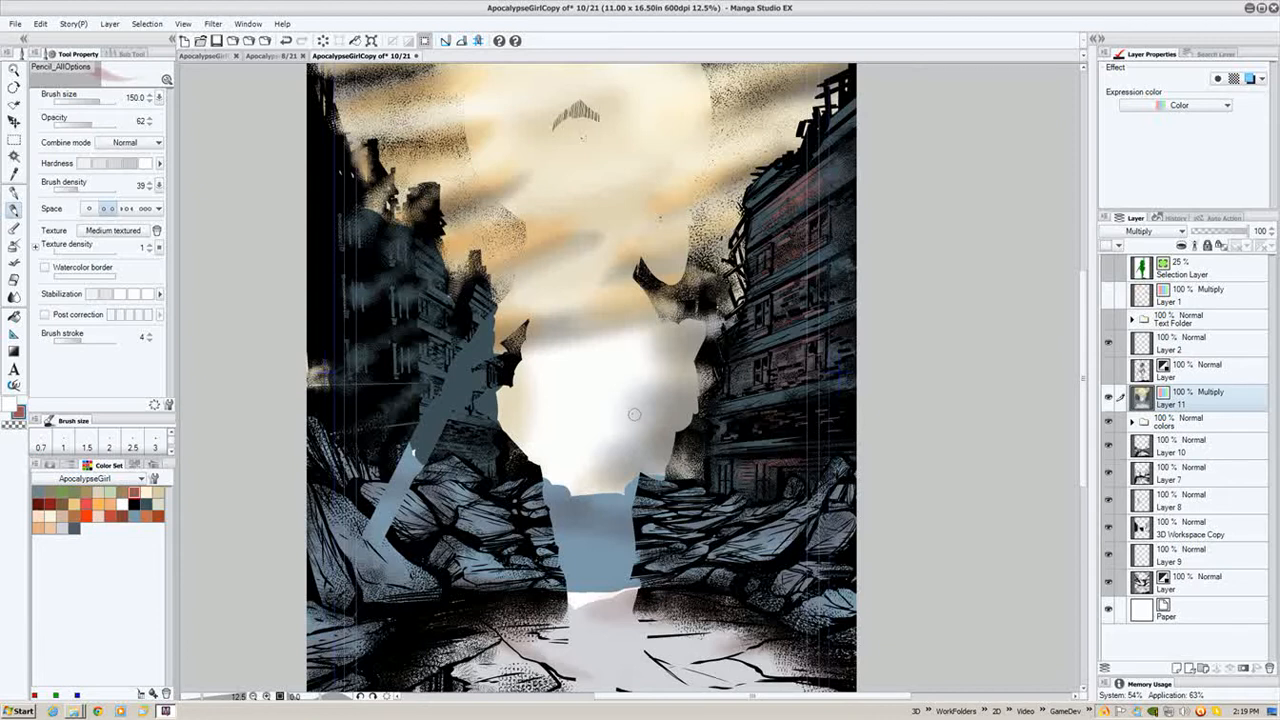
- Dab paint along the edges of the left-hand buildings
{"action": "left_click_drag", "start_coordinate": [463, 323], "coordinate": [471, 325]}
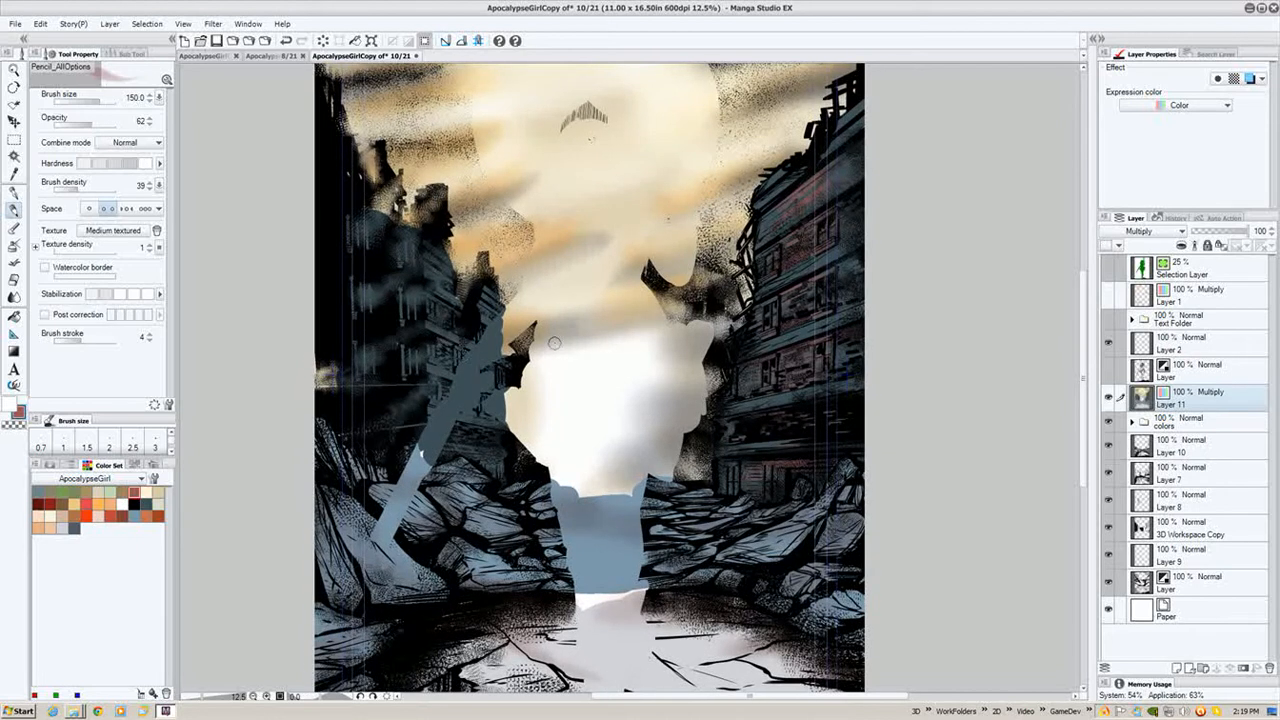
{"action": "mouse_move", "coordinate": [612, 261]}
{"action": "left_mouse_down"}
{"action": "mouse_move", "coordinate": [728, 268]}
{"action": "mouse_move", "coordinate": [625, 242]}
{"action": "left_mouse_up"}
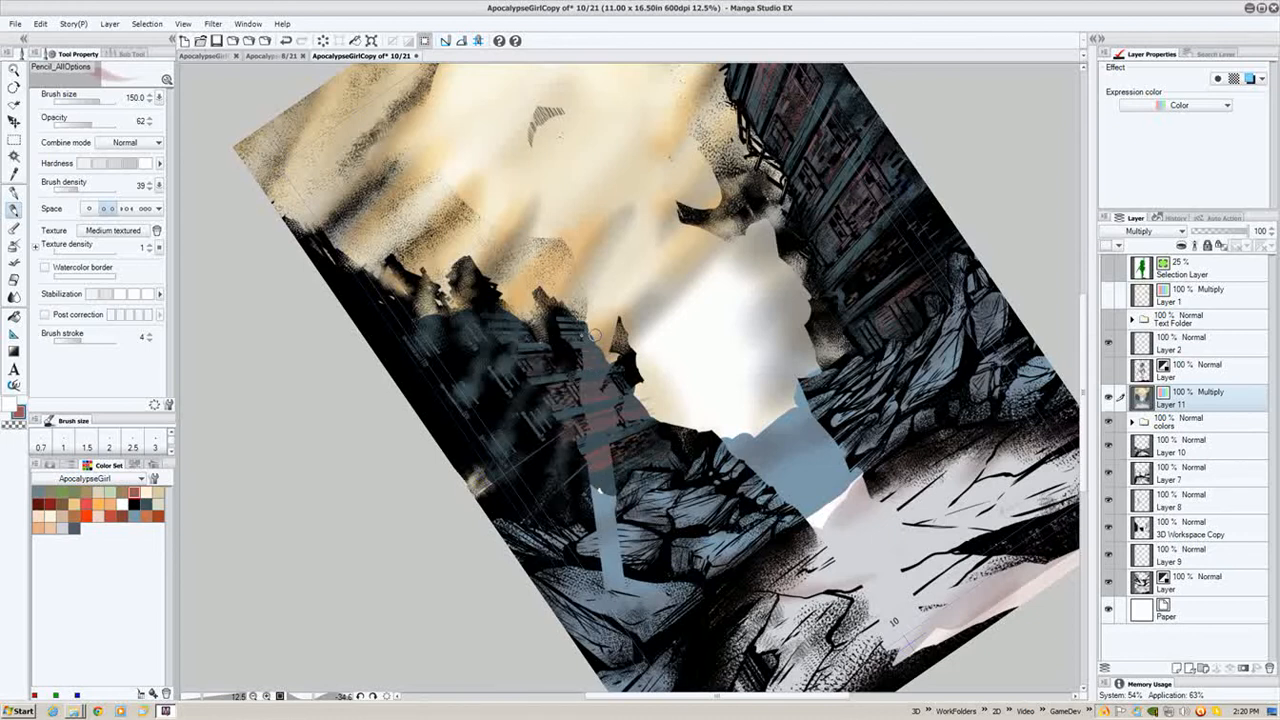
{"action": "key", "text": "shift+space"}
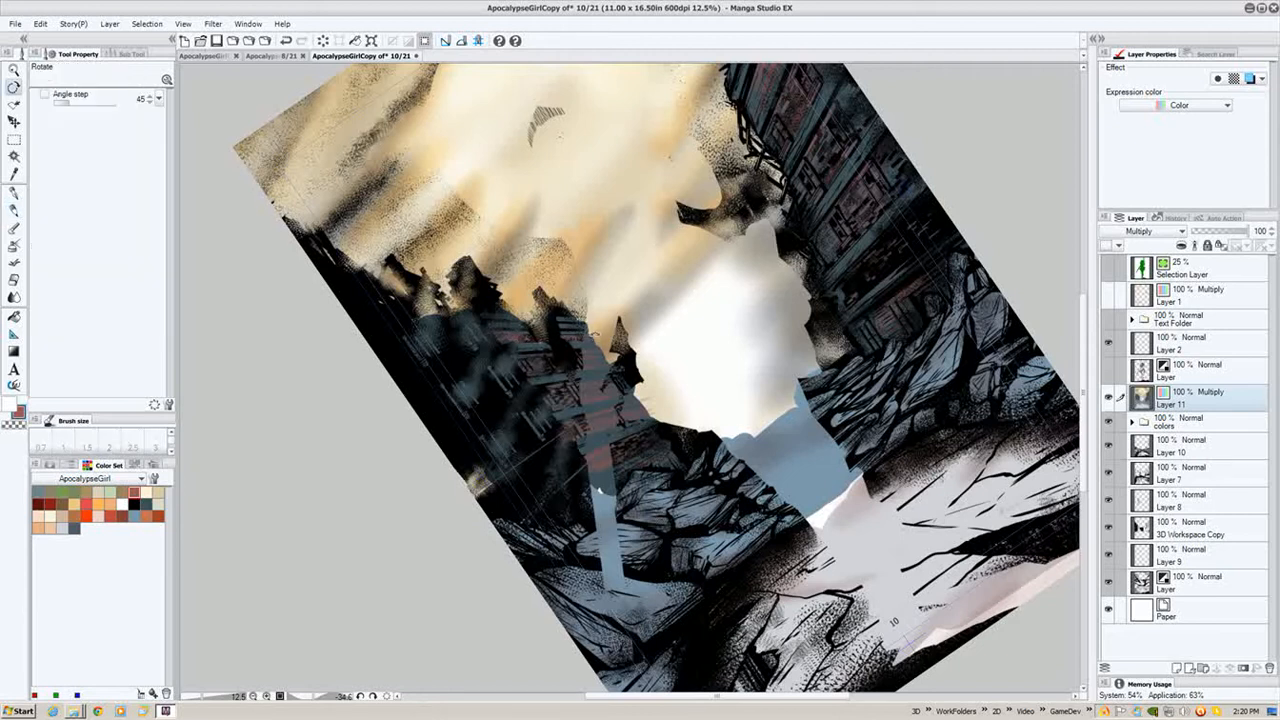
{"action": "mouse_move", "coordinate": [588, 337]}
{"action": "left_mouse_down"}
{"action": "mouse_move", "coordinate": [714, 328]}
{"action": "mouse_move", "coordinate": [638, 303]}
{"action": "mouse_move", "coordinate": [607, 382]}
{"action": "mouse_move", "coordinate": [616, 333]}
{"action": "left_mouse_up"}
{"action": "key", "text": "space"}
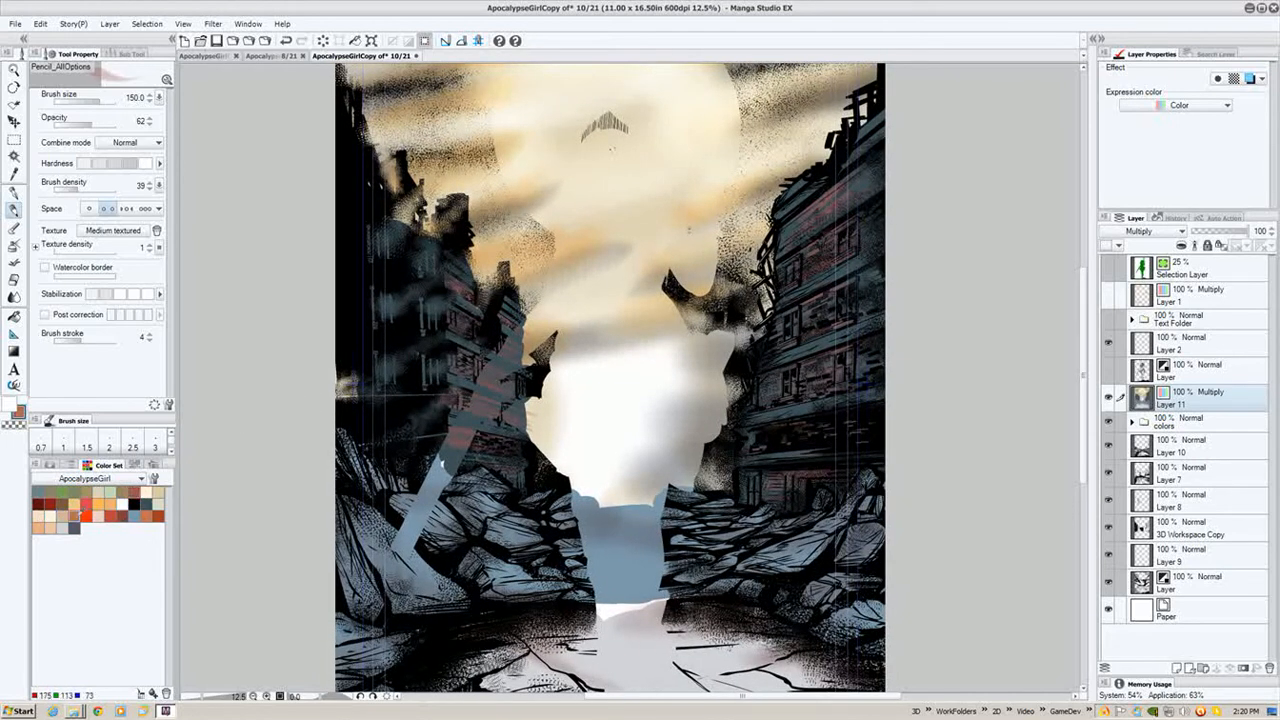
{"action": "left_click_drag", "start_coordinate": [370, 370], "coordinate": [366, 404]}
- Switch the pencil's combine mode to Screen and lighten the sky beside the left-hand buildings
{"action": "left_click", "coordinate": [128, 142]}
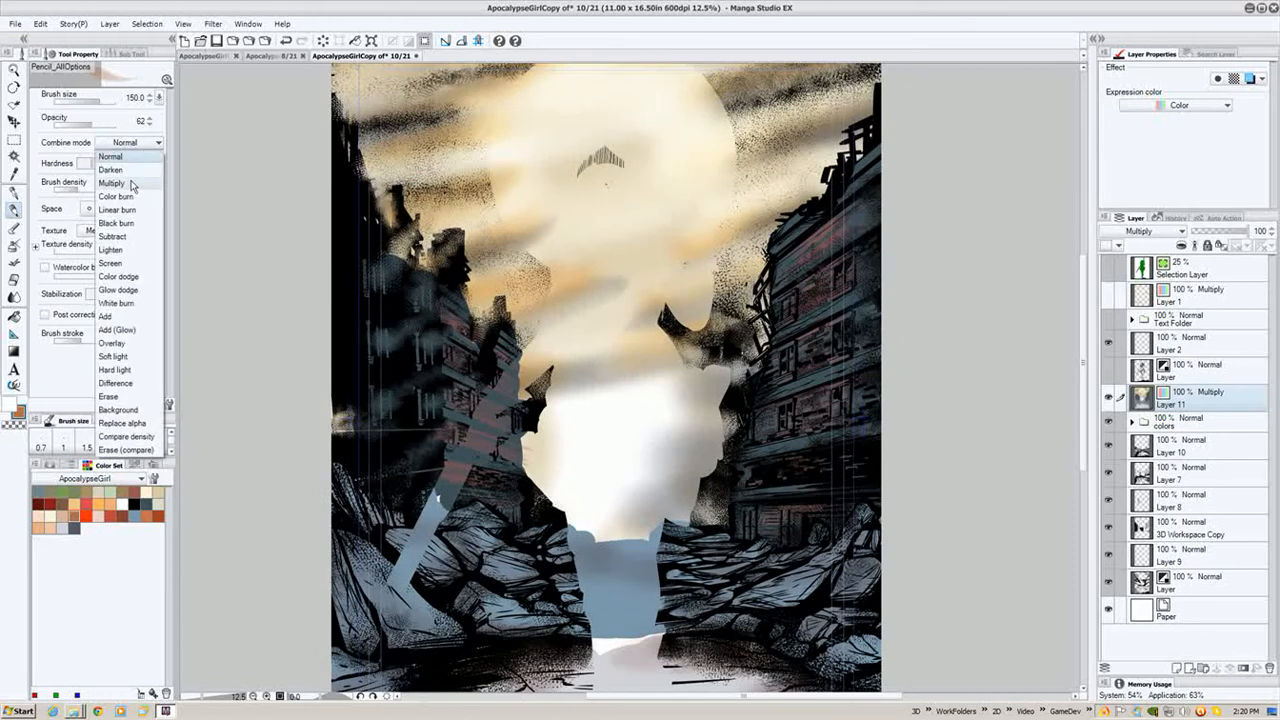
{"action": "left_click", "coordinate": [118, 263]}
{"action": "left_click_drag", "start_coordinate": [513, 352], "coordinate": [475, 370]}
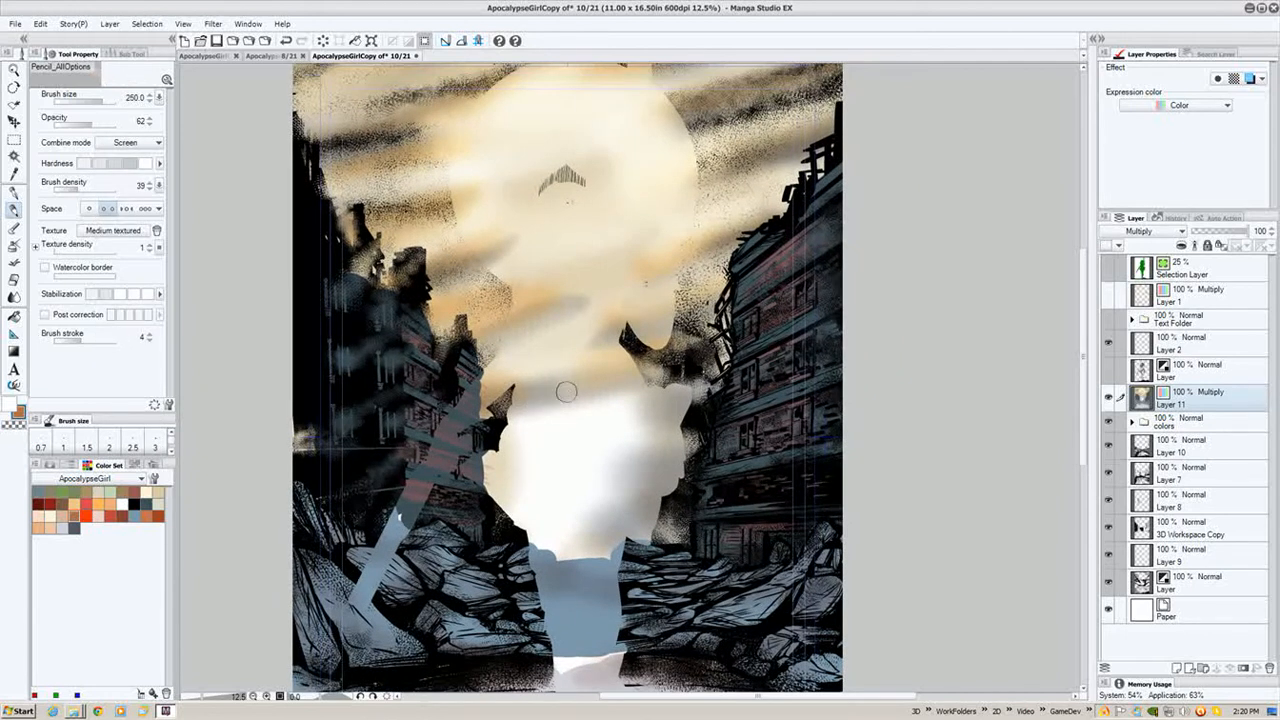
- Enlarge the pencil to 700, lower its opacity to 29, and brush light haze over the left-hand buildings
{"action": "key", "text": "bracketright"}
{"action": "key", "text": "bracketright"}
{"action": "key", "text": "bracketright"}
{"action": "key", "text": "bracketright"}
{"action": "left_click", "coordinate": [103, 164]}
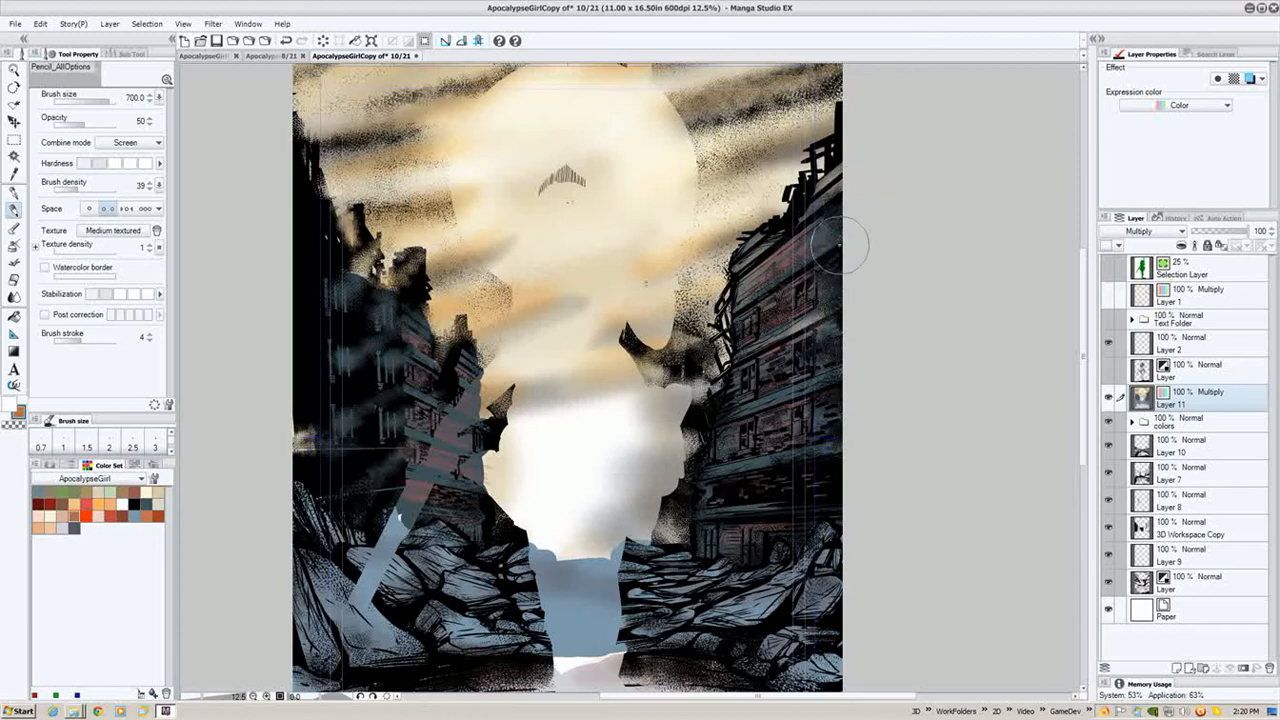
{"action": "left_click", "coordinate": [71, 126]}
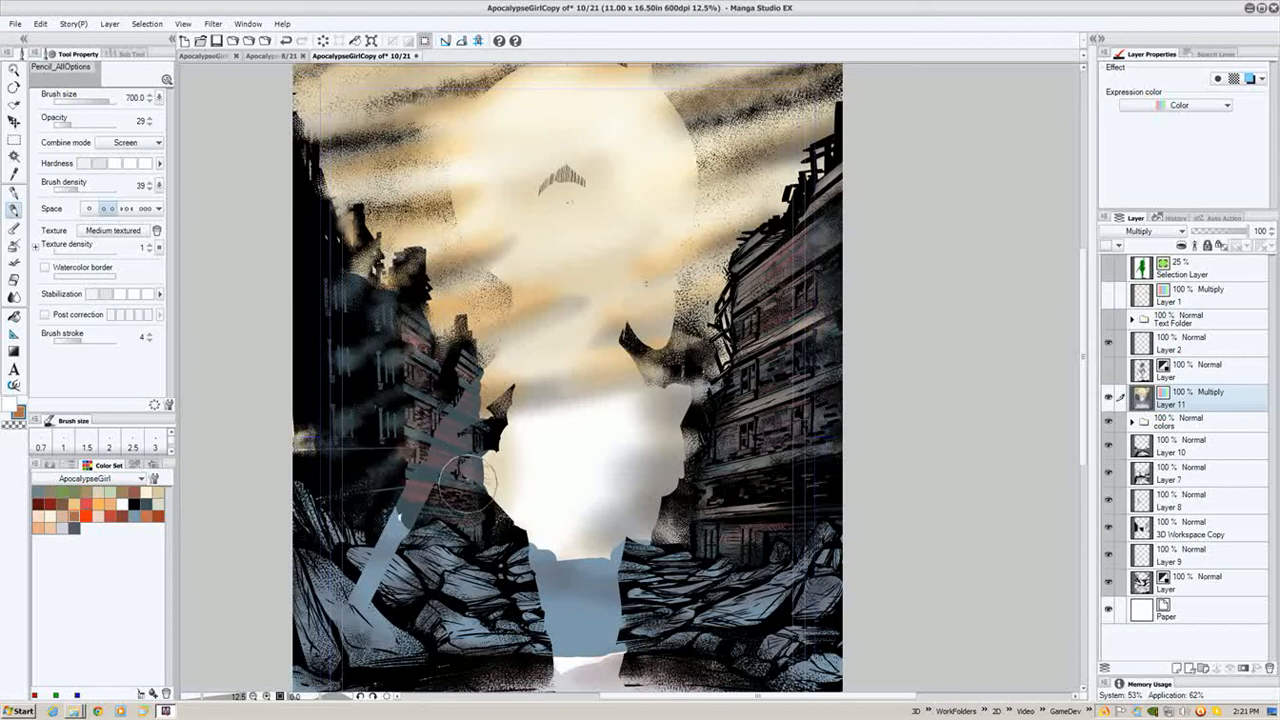
{"action": "mouse_move", "coordinate": [462, 430]}
{"action": "left_mouse_down"}
{"action": "mouse_move", "coordinate": [466, 358]}
{"action": "mouse_move", "coordinate": [426, 414]}
{"action": "mouse_move", "coordinate": [430, 388]}
{"action": "mouse_move", "coordinate": [410, 465]}
{"action": "mouse_move", "coordinate": [434, 390]}
{"action": "mouse_move", "coordinate": [405, 453]}
{"action": "mouse_move", "coordinate": [423, 402]}
{"action": "mouse_move", "coordinate": [409, 323]}
{"action": "mouse_move", "coordinate": [423, 437]}
{"action": "mouse_move", "coordinate": [448, 400]}
{"action": "mouse_move", "coordinate": [436, 405]}
{"action": "mouse_move", "coordinate": [442, 370]}
{"action": "mouse_move", "coordinate": [416, 316]}
{"action": "mouse_move", "coordinate": [423, 338]}
{"action": "mouse_move", "coordinate": [476, 366]}
{"action": "mouse_move", "coordinate": [478, 340]}
{"action": "mouse_move", "coordinate": [450, 300]}
{"action": "left_mouse_up"}
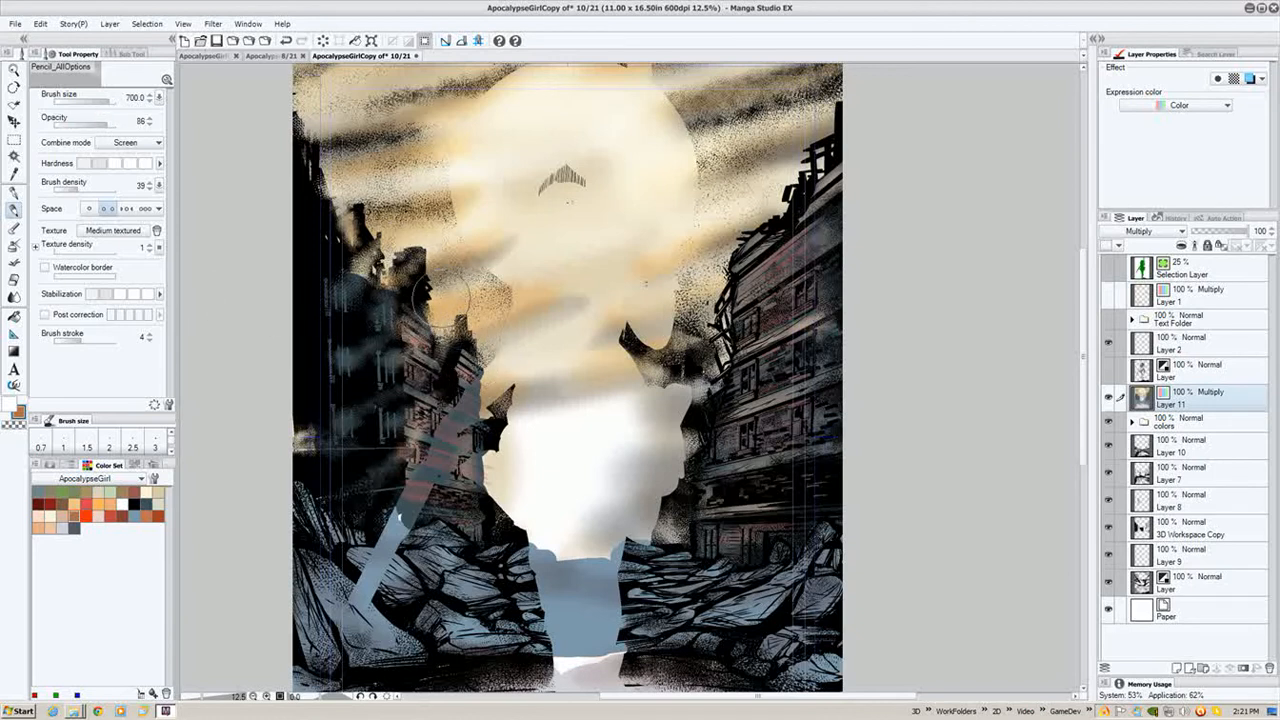
- Reduce the pencil to 300 and brush Screen highlights along the tops of the left-hand buildings
{"action": "key", "text": "bracketleft"}
{"action": "key", "text": "bracketleft"}
{"action": "key", "text": "bracketleft"}
{"action": "key", "text": "bracketleft"}
{"action": "left_click_drag", "start_coordinate": [417, 286], "coordinate": [382, 315]}
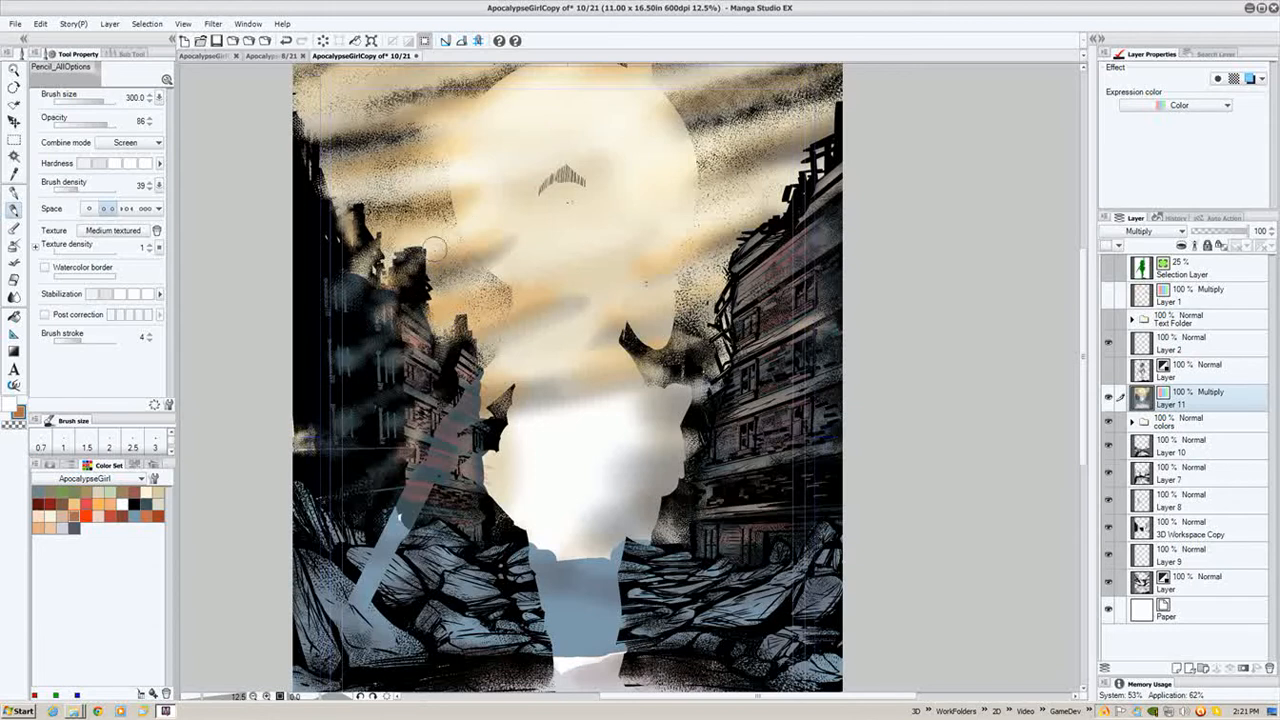
- Enlarge the pencil to 600 and brush Screen light down the left-hand buildings
{"action": "key", "text": "bracketright"}
{"action": "key", "text": "bracketright"}
{"action": "key", "text": "bracketright"}
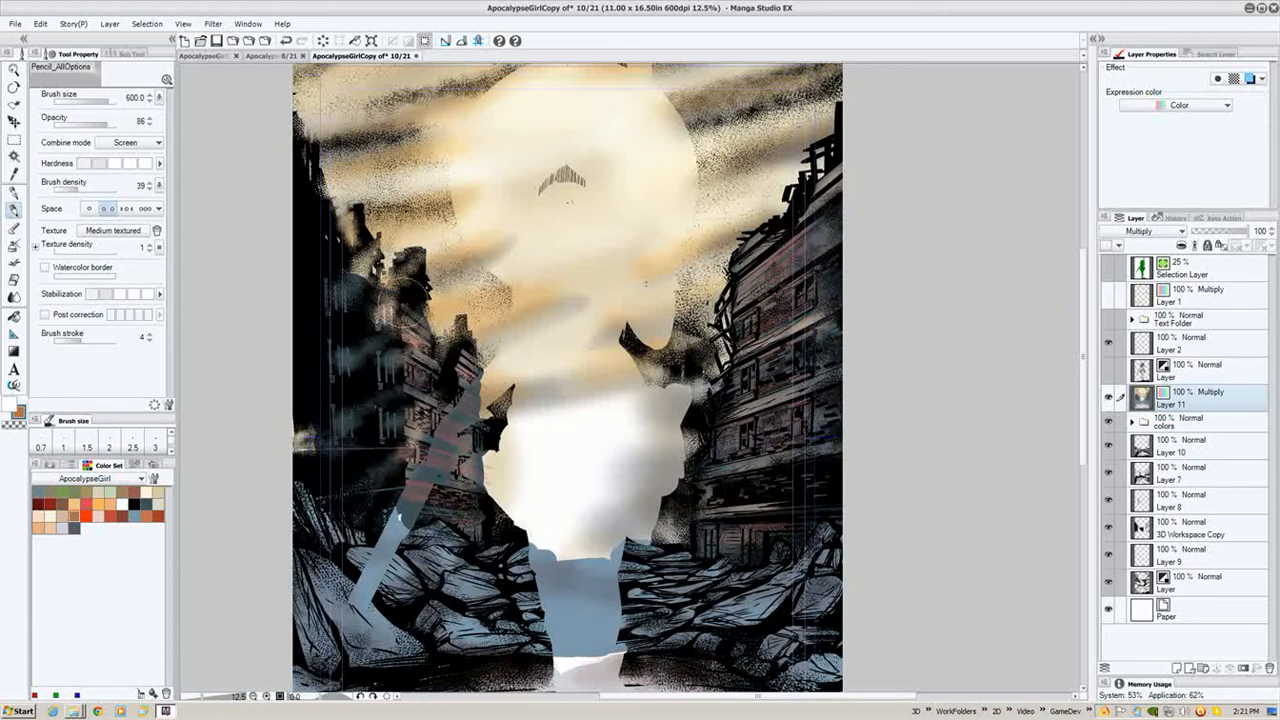
{"action": "mouse_move", "coordinate": [389, 377]}
{"action": "left_mouse_down"}
{"action": "mouse_move", "coordinate": [339, 369]}
{"action": "mouse_move", "coordinate": [390, 334]}
{"action": "mouse_move", "coordinate": [375, 371]}
{"action": "mouse_move", "coordinate": [451, 335]}
{"action": "left_mouse_up"}
{"action": "mouse_move", "coordinate": [380, 464]}
{"action": "left_mouse_down"}
{"action": "mouse_move", "coordinate": [343, 416]}
{"action": "mouse_move", "coordinate": [336, 432]}
{"action": "mouse_move", "coordinate": [309, 433]}
{"action": "mouse_move", "coordinate": [340, 288]}
{"action": "left_mouse_up"}
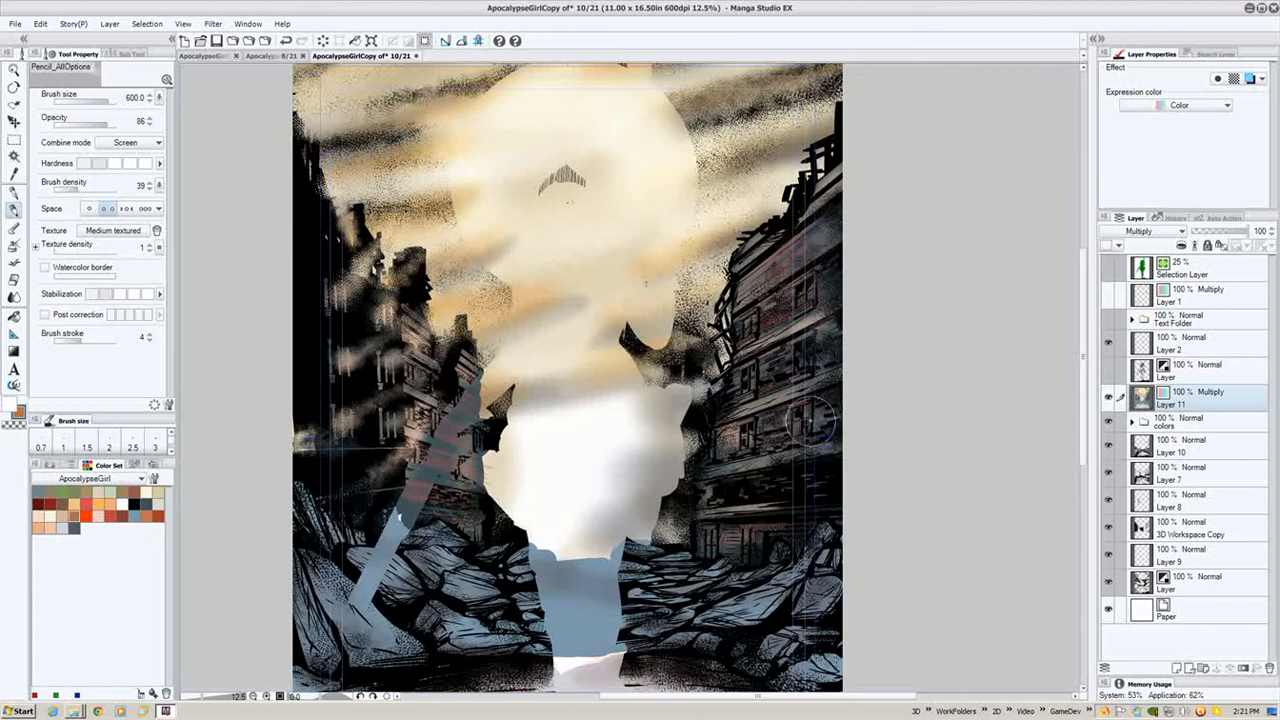
- Brush Screen highlights over the right-hand buildings and the ruined tower left of centre
{"action": "left_click_drag", "start_coordinate": [793, 411], "coordinate": [776, 402]}
{"action": "left_click_drag", "start_coordinate": [809, 357], "coordinate": [712, 318]}
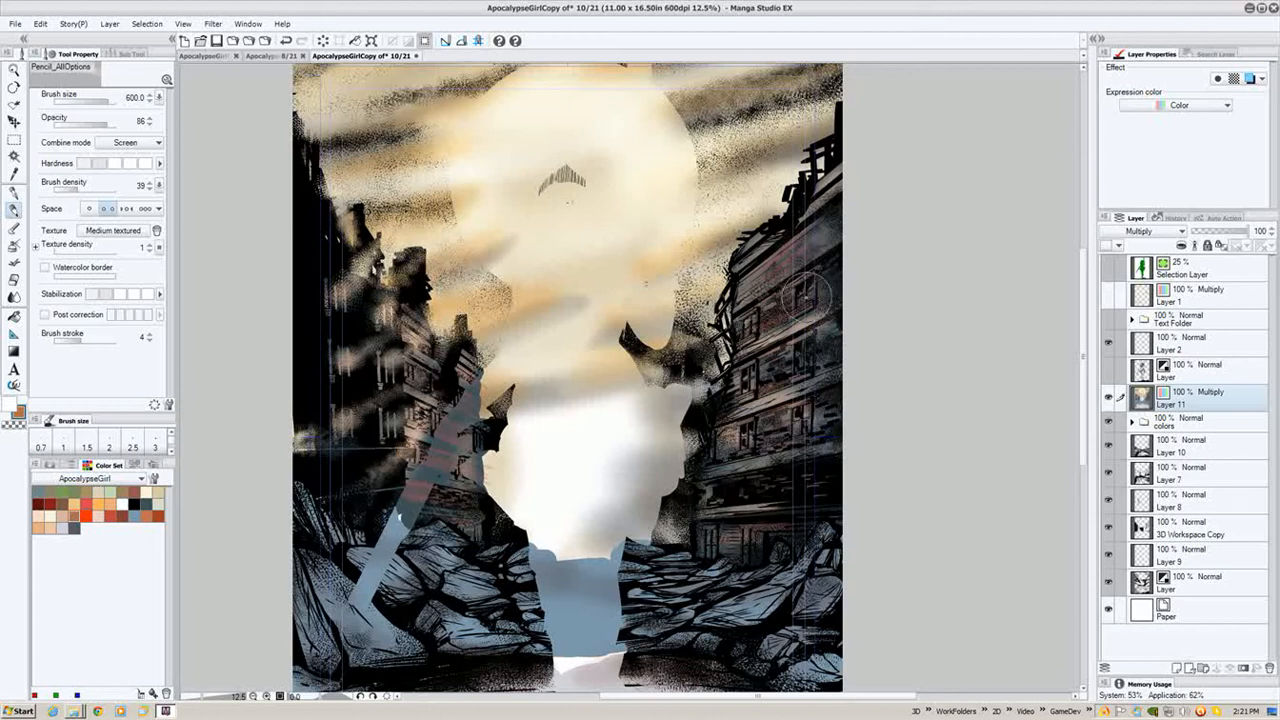
{"action": "left_click_drag", "start_coordinate": [808, 296], "coordinate": [716, 252]}
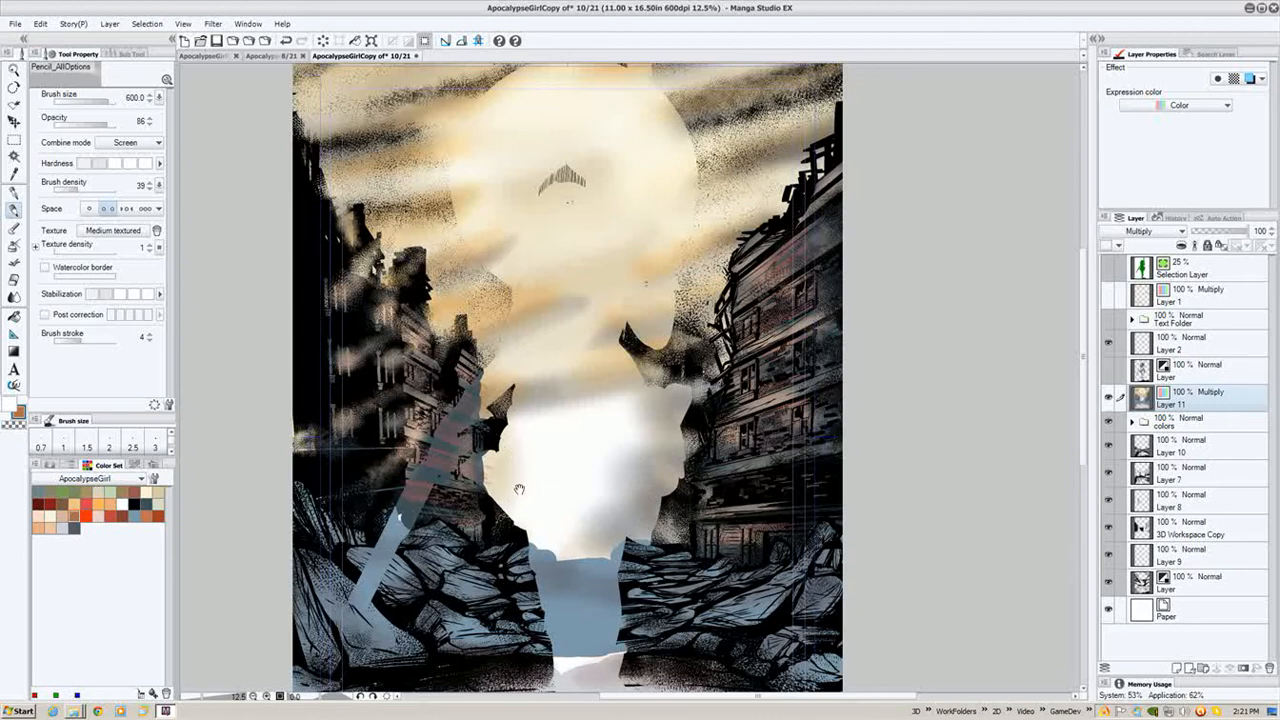
{"action": "left_click_drag", "start_coordinate": [487, 457], "coordinate": [480, 268]}
{"action": "left_click_drag", "start_coordinate": [500, 377], "coordinate": [501, 399]}
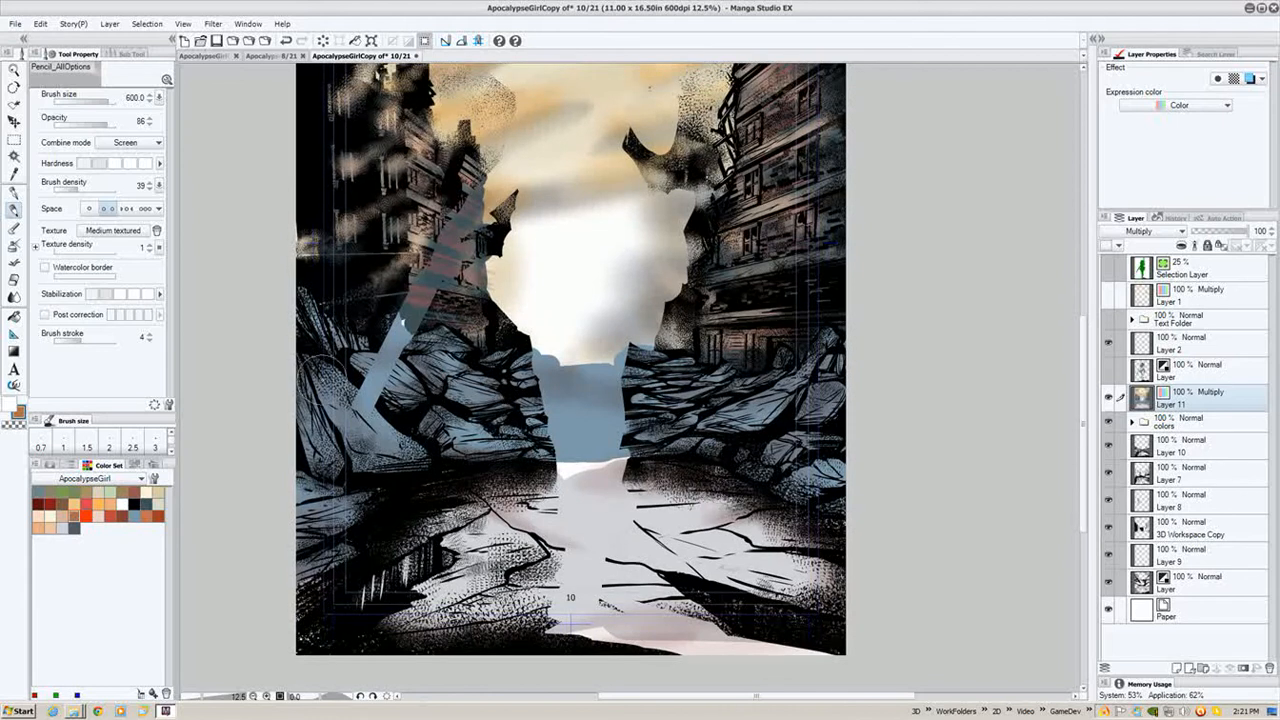
- Enlarge the pencil to 1000 and undo the last stroke
{"action": "key", "text": "bracketright"}
{"action": "key", "text": "bracketright"}
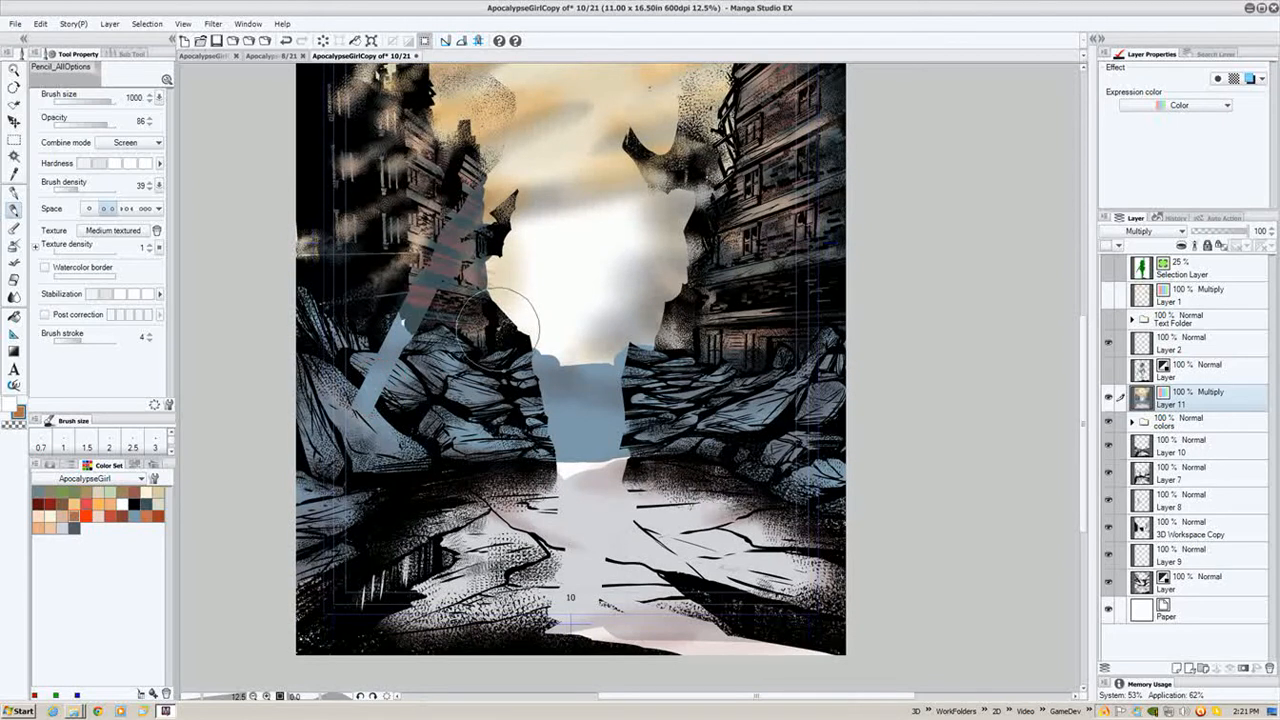
{"action": "key", "text": "ctrl+z"}
- Lower the pencil opacity to 29 and brush Screen haze along the left edge of the rubble
{"action": "left_click_drag", "start_coordinate": [500, 320], "coordinate": [494, 348]}
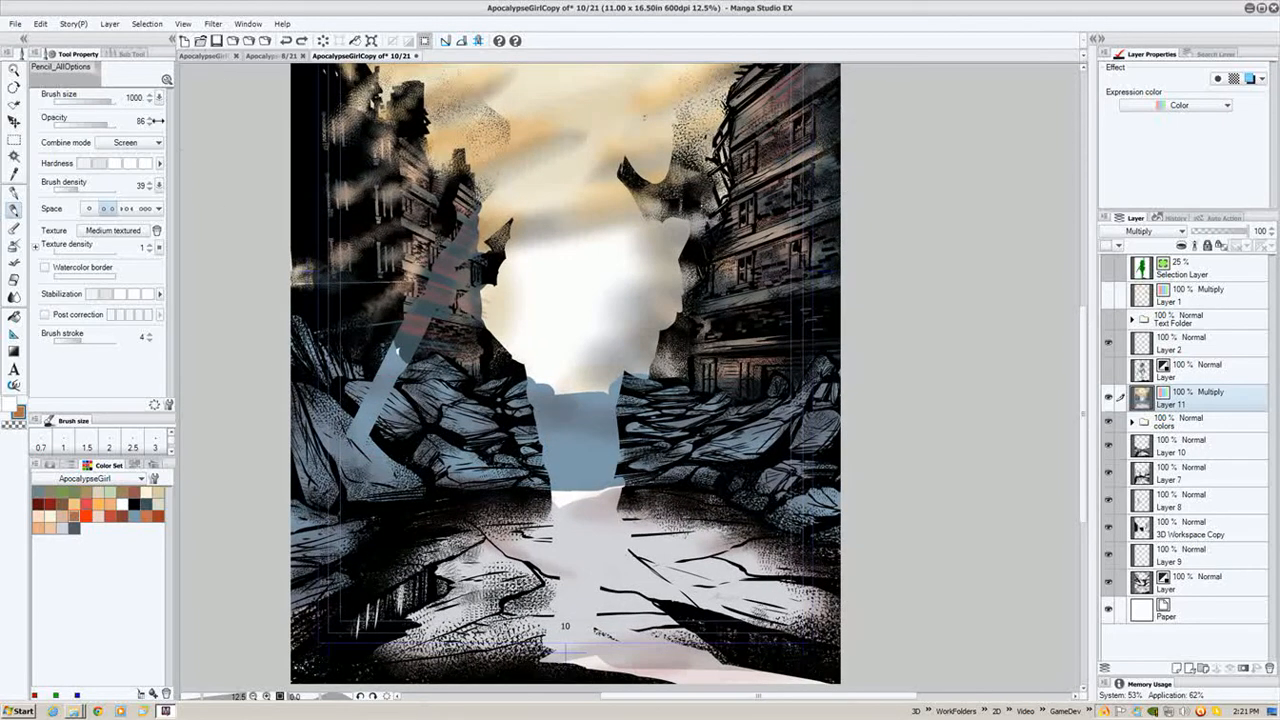
{"action": "left_click_drag", "start_coordinate": [97, 122], "coordinate": [72, 121]}
{"action": "mouse_move", "coordinate": [300, 320]}
{"action": "left_mouse_down"}
{"action": "mouse_move", "coordinate": [314, 343]}
{"action": "mouse_move", "coordinate": [305, 400]}
{"action": "left_mouse_up"}
- Reduce the pencil to 400, raise its opacity to 34, and brush Screen light over the central rubble
{"action": "key", "text": "bracketleft"}
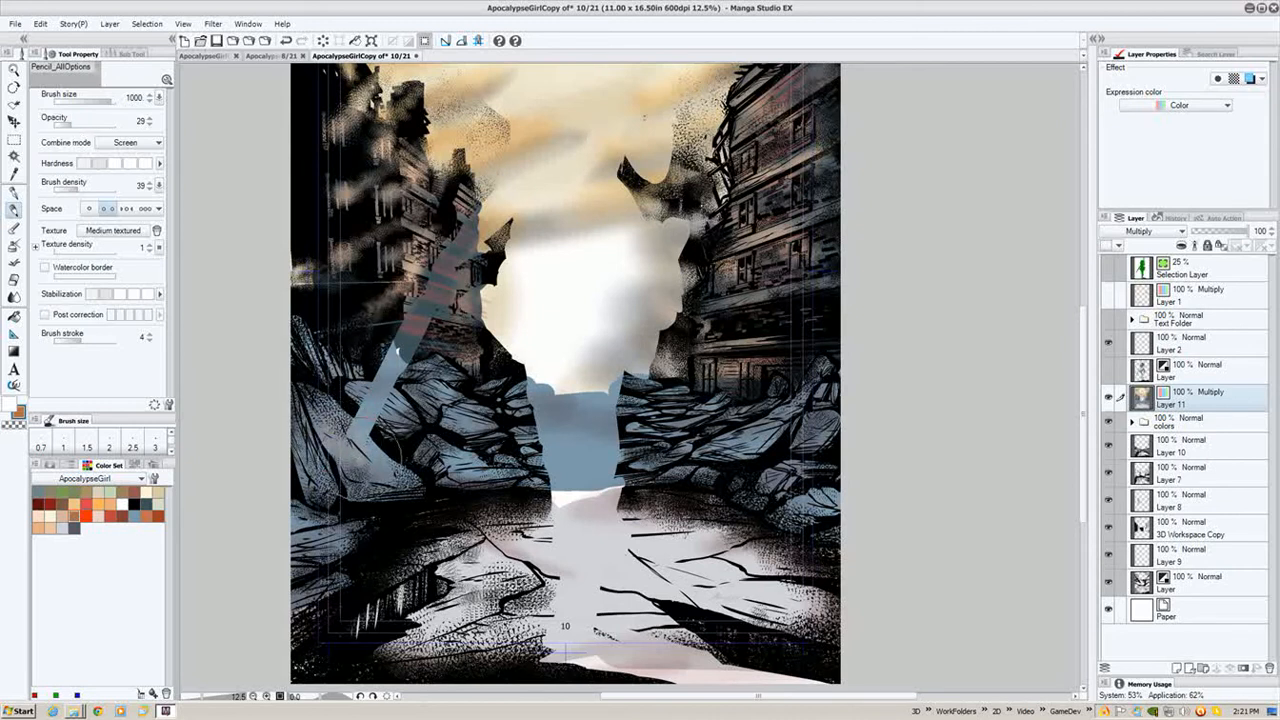
{"action": "key", "text": "bracketleft"}
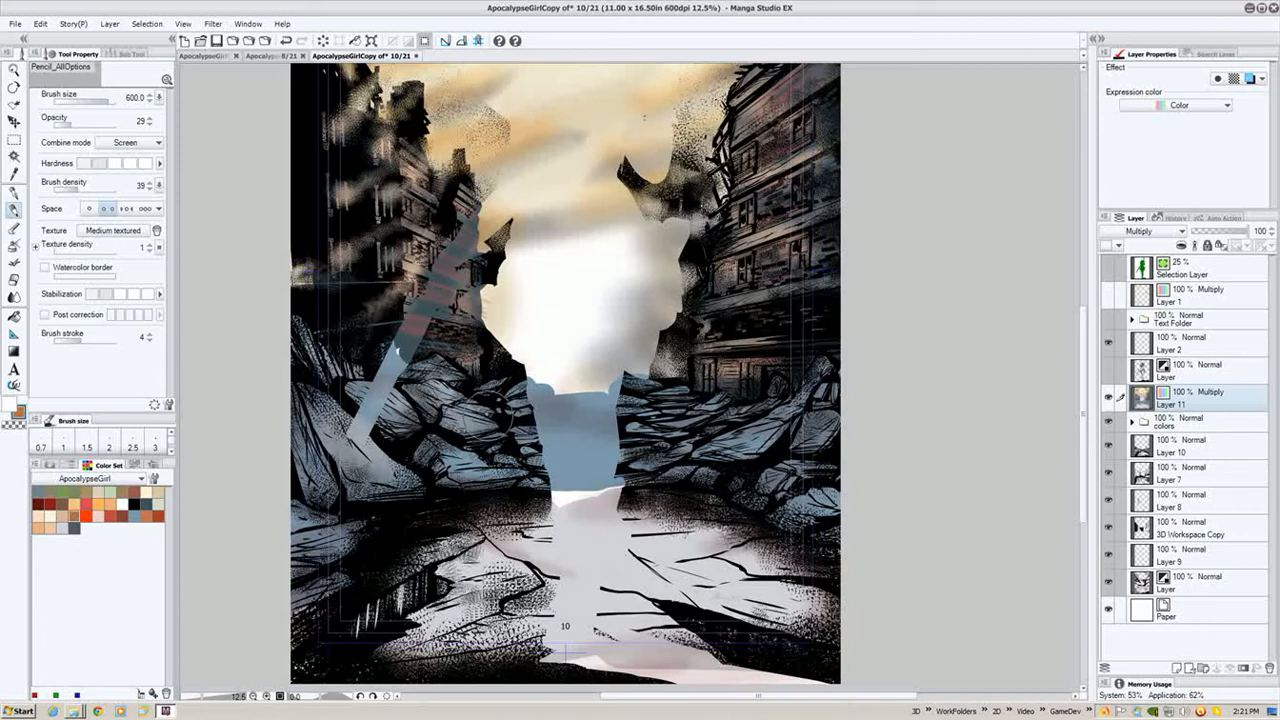
{"action": "key", "text": "bracketleft"}
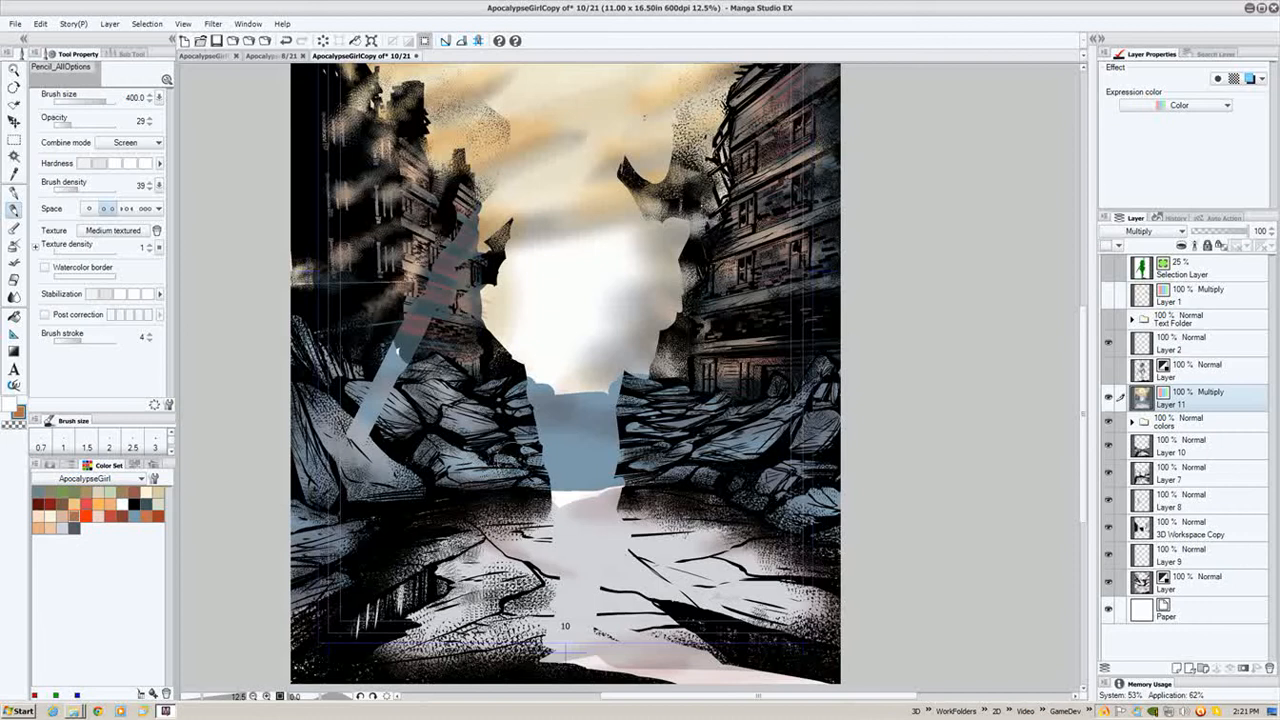
{"action": "left_click_drag", "start_coordinate": [71, 124], "coordinate": [77, 124]}
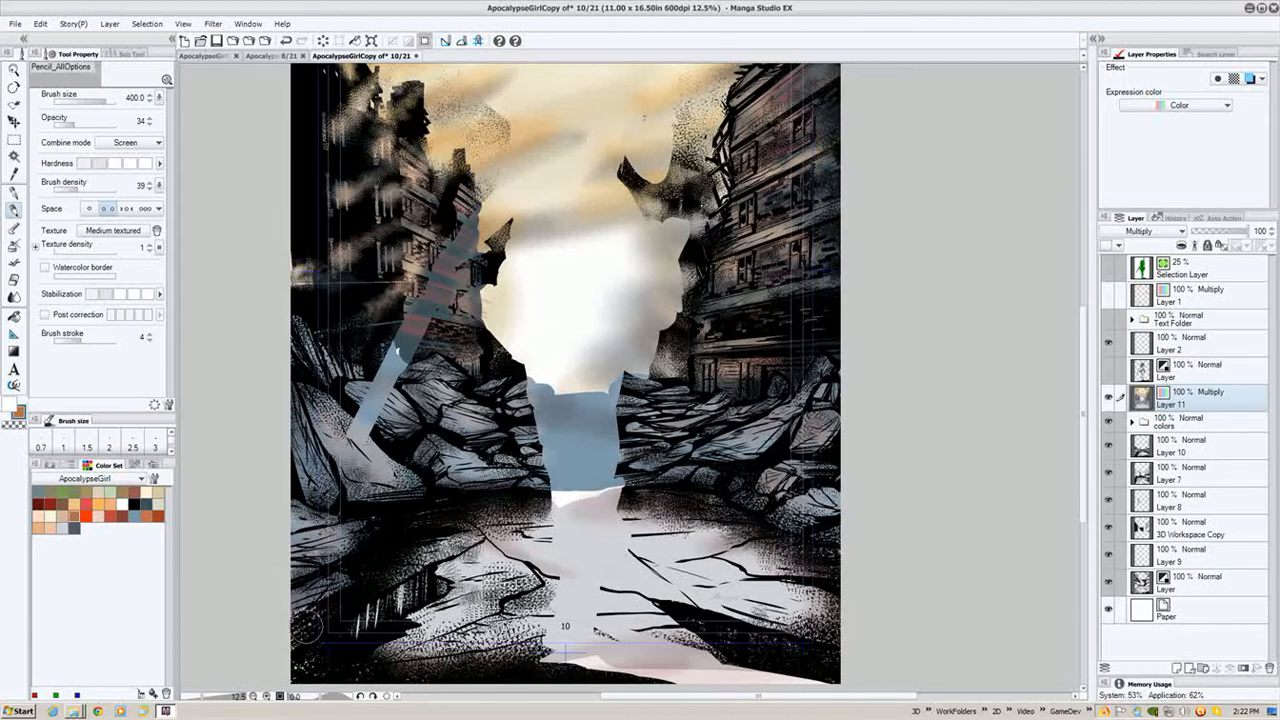
{"action": "left_click_drag", "start_coordinate": [506, 424], "coordinate": [528, 405]}
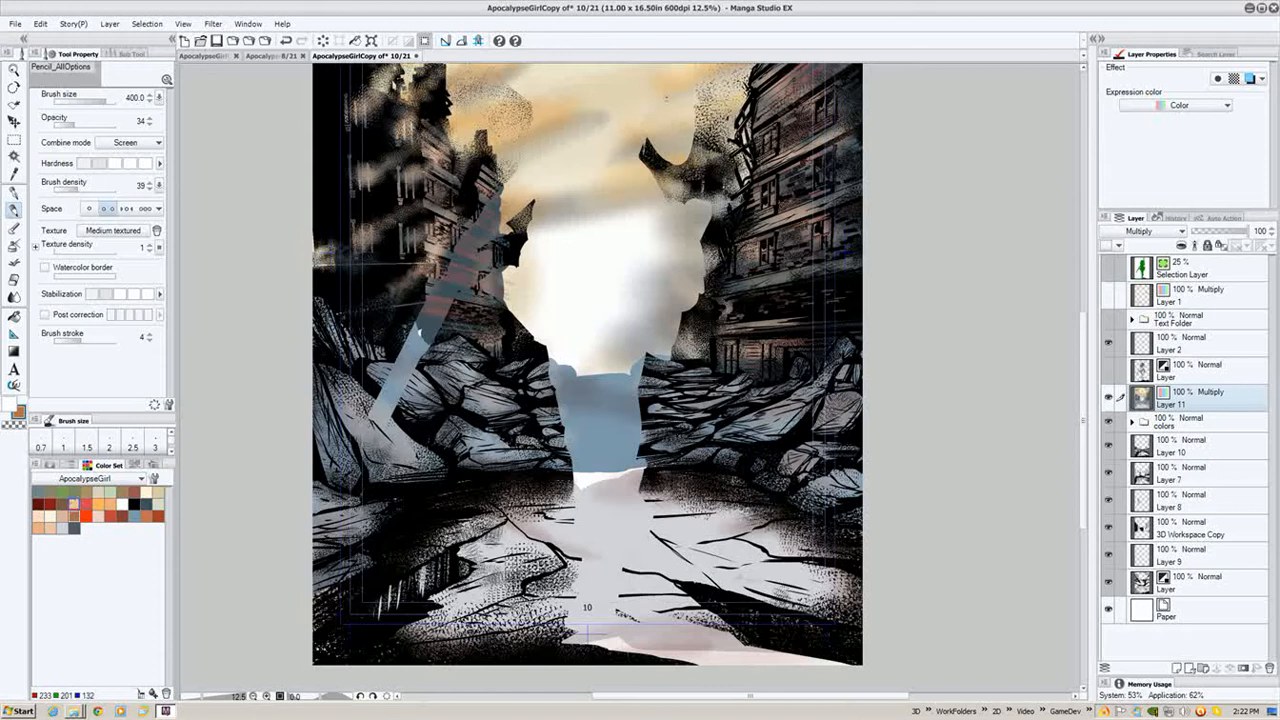
- Pick a colour swatch, switch the pencil's combine mode to Multiply, and dab shading on the rubble
{"action": "left_click", "coordinate": [62, 503]}
{"action": "left_click", "coordinate": [125, 143]}
{"action": "left_click", "coordinate": [140, 182]}
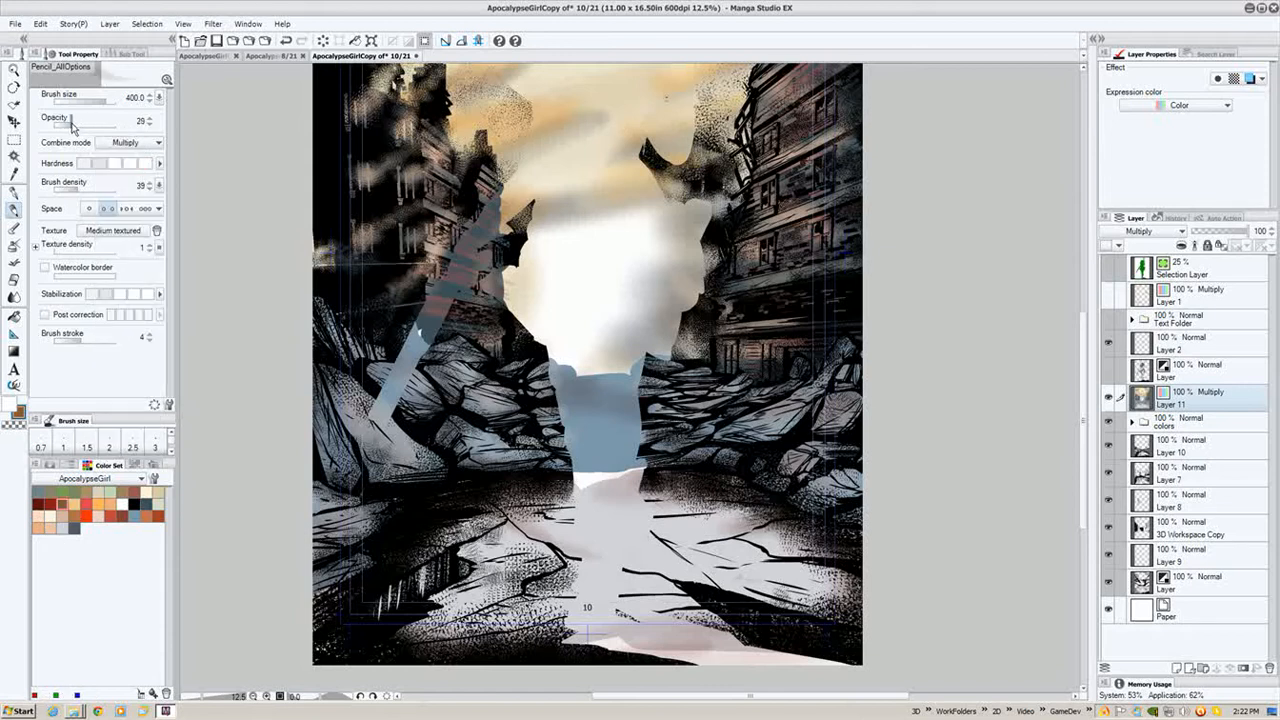
{"action": "left_click_drag", "start_coordinate": [452, 398], "coordinate": [451, 402]}
{"action": "key", "text": "["}
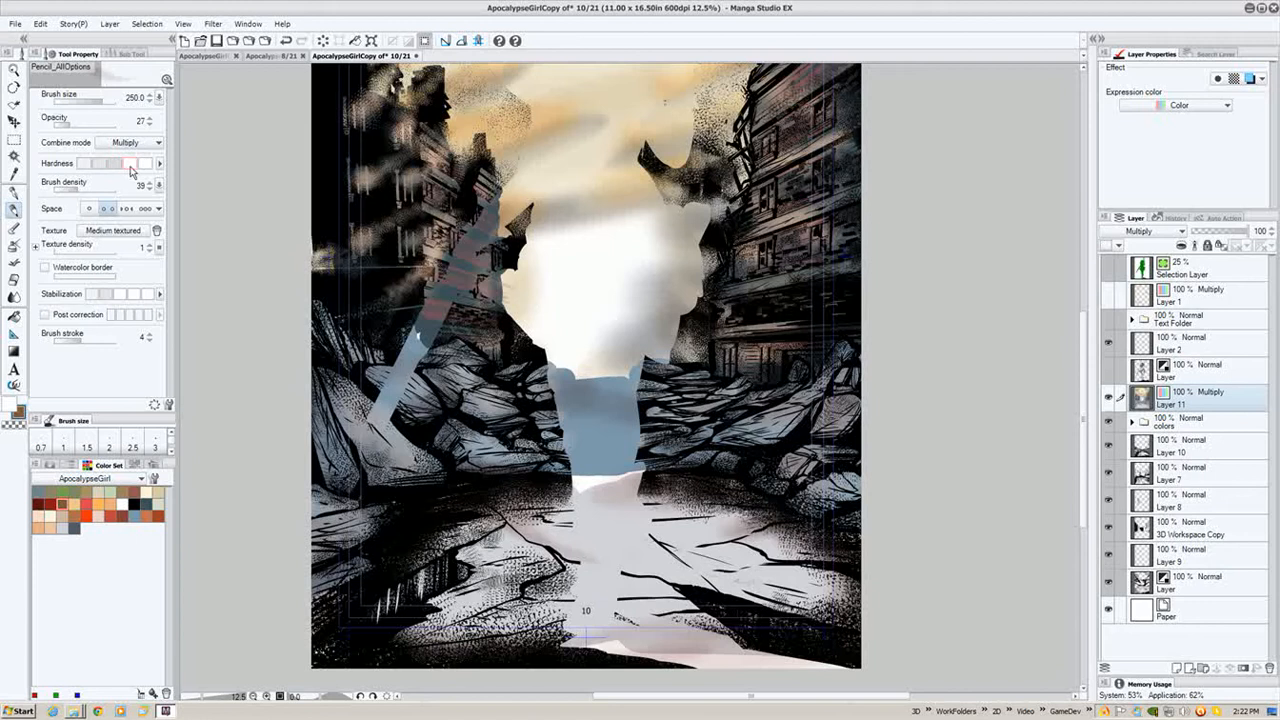
{"action": "key", "text": "["}
{"action": "key", "text": "["}
{"action": "left_click_drag", "start_coordinate": [69, 125], "coordinate": [77, 125]}
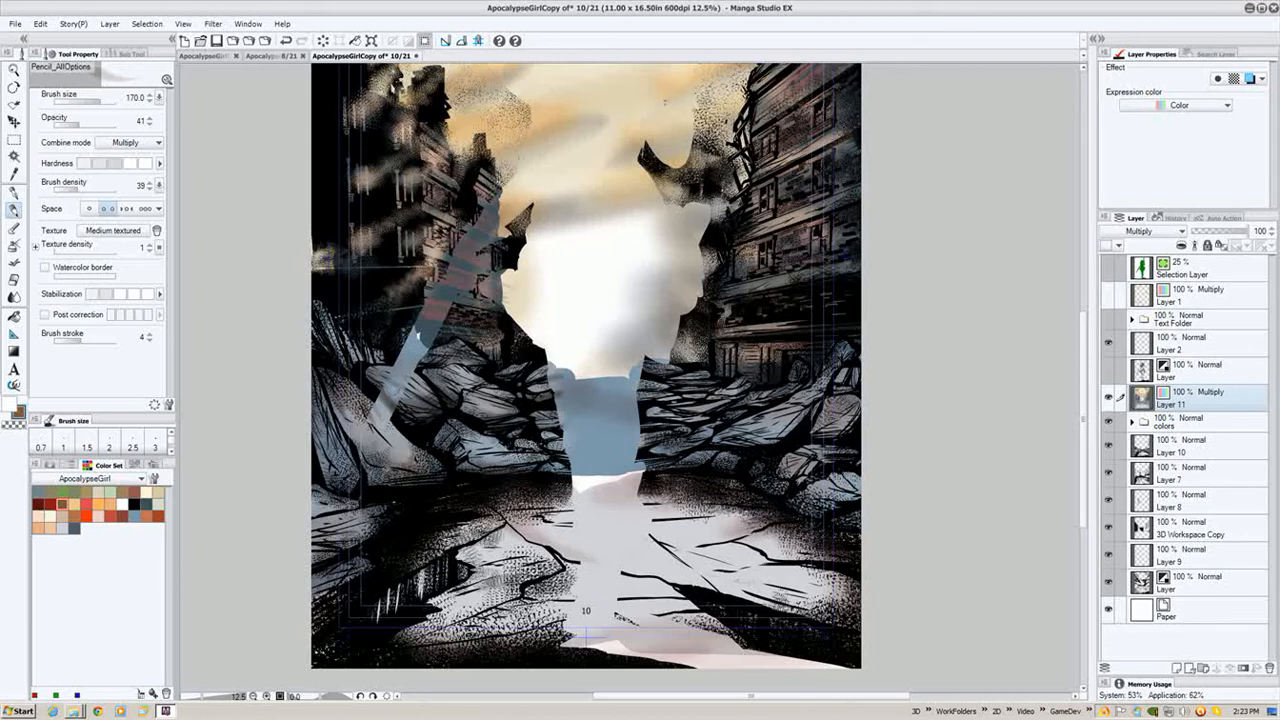
{"action": "key", "text": "j"}
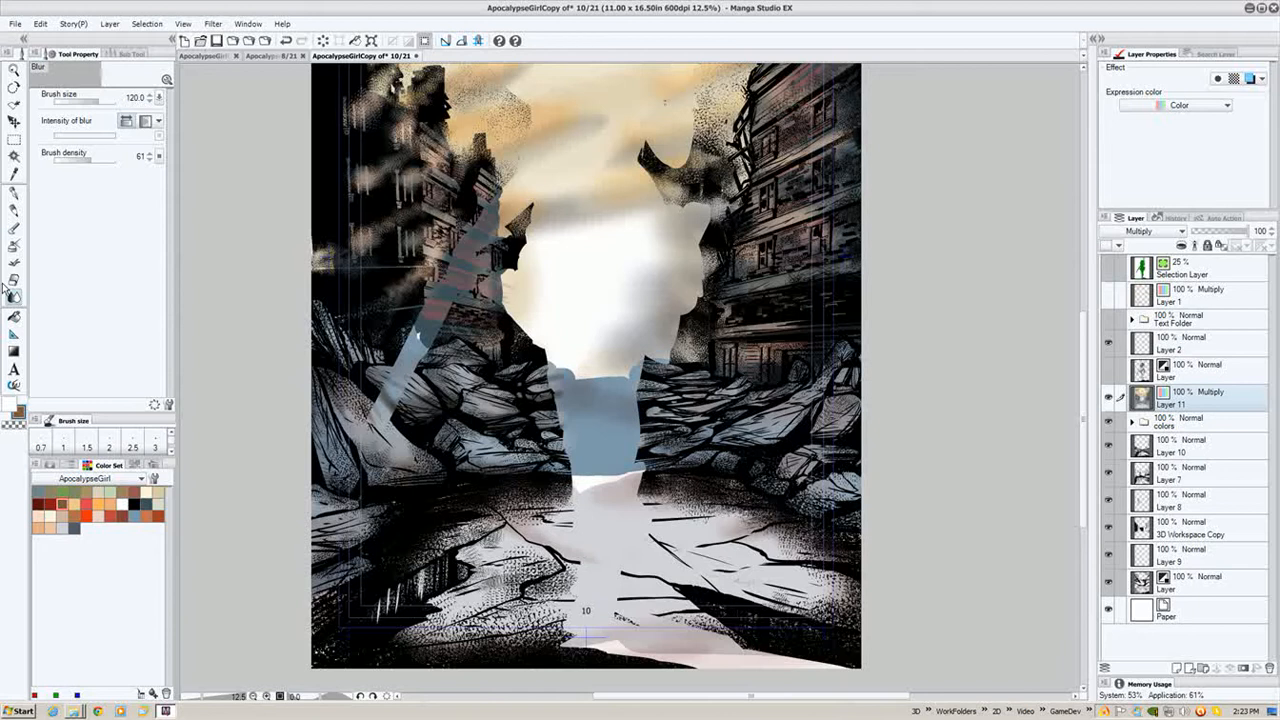
{"action": "key", "text": "p"}
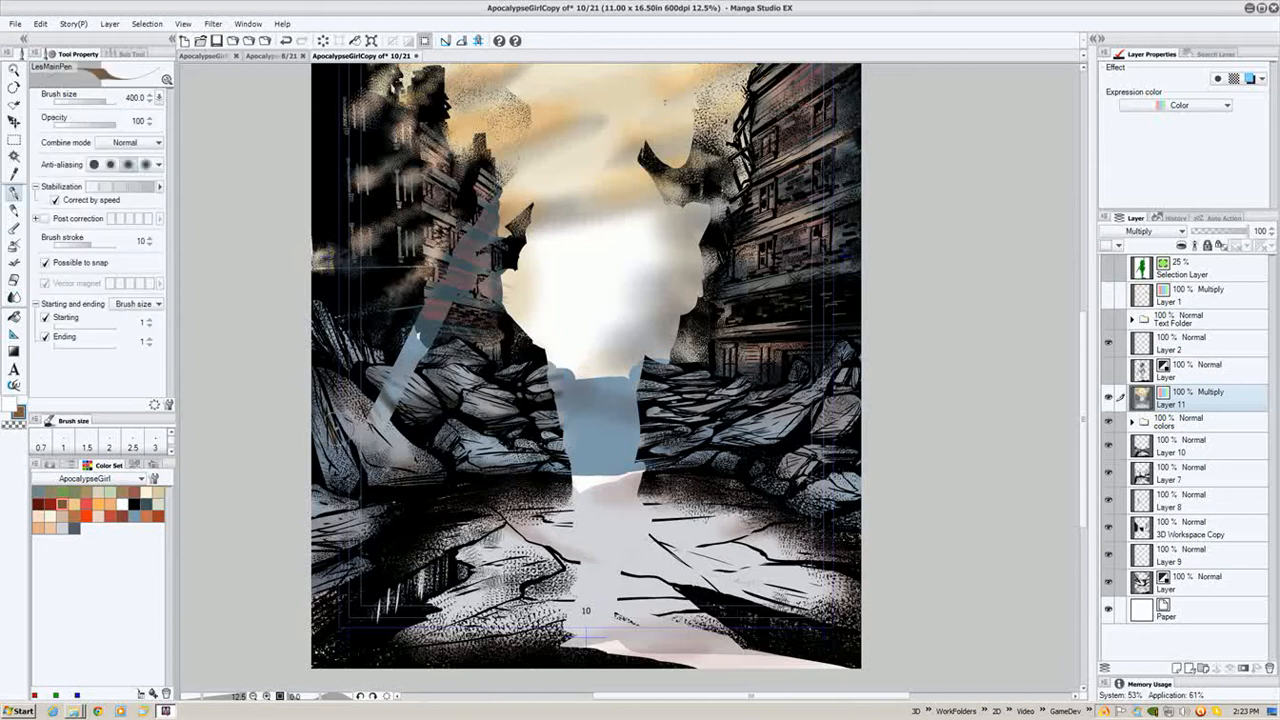
{"action": "key", "text": "p"}
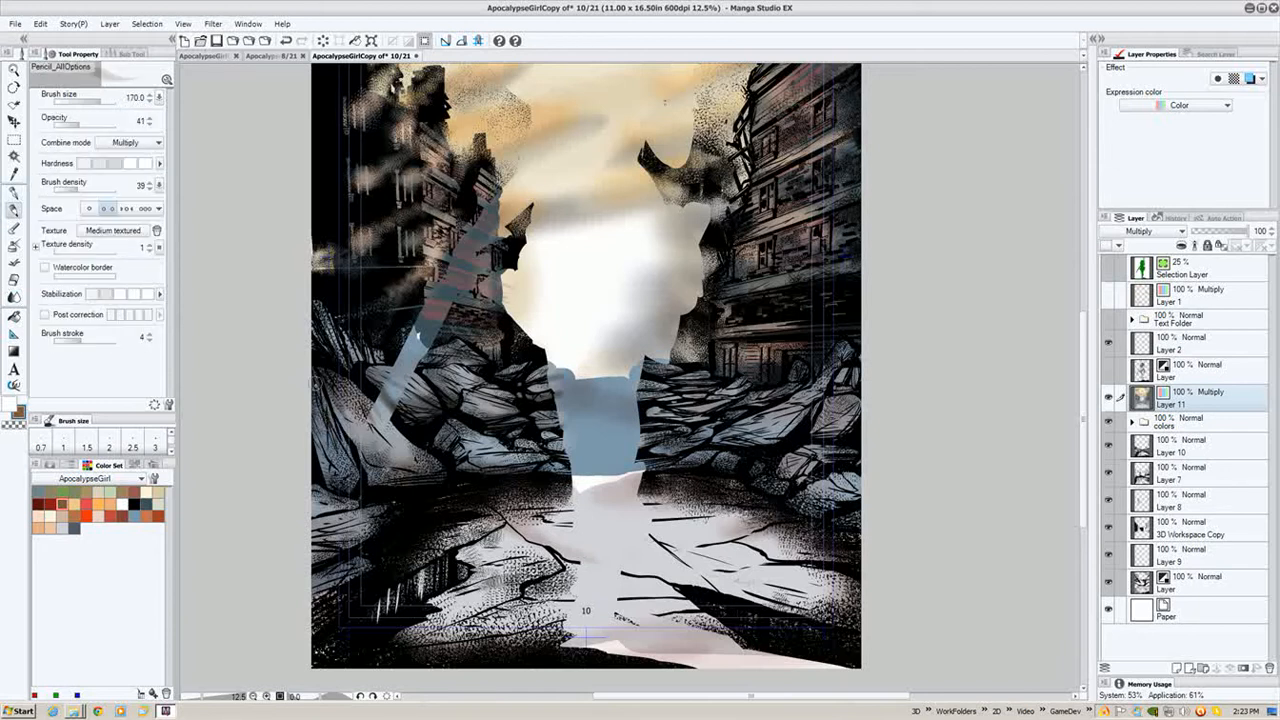
- Set the pencil to 200 with opacity 47 and brush Multiply shading across the foreground ground
{"action": "key", "text": "bracketright"}
{"action": "key", "text": "bracketright"}
{"action": "key", "text": "bracketright"}
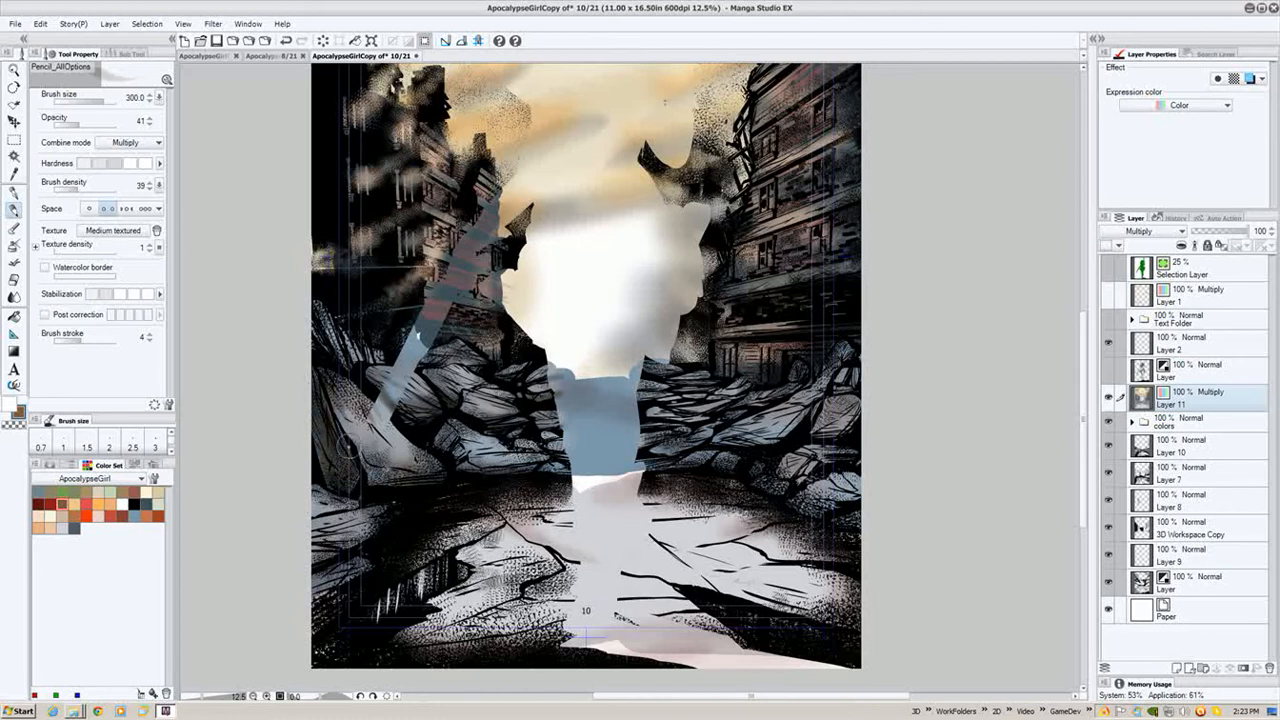
{"action": "key", "text": "bracketleft"}
{"action": "left_click_drag", "start_coordinate": [80, 126], "coordinate": [89, 170]}
{"action": "key", "text": "bracketleft"}
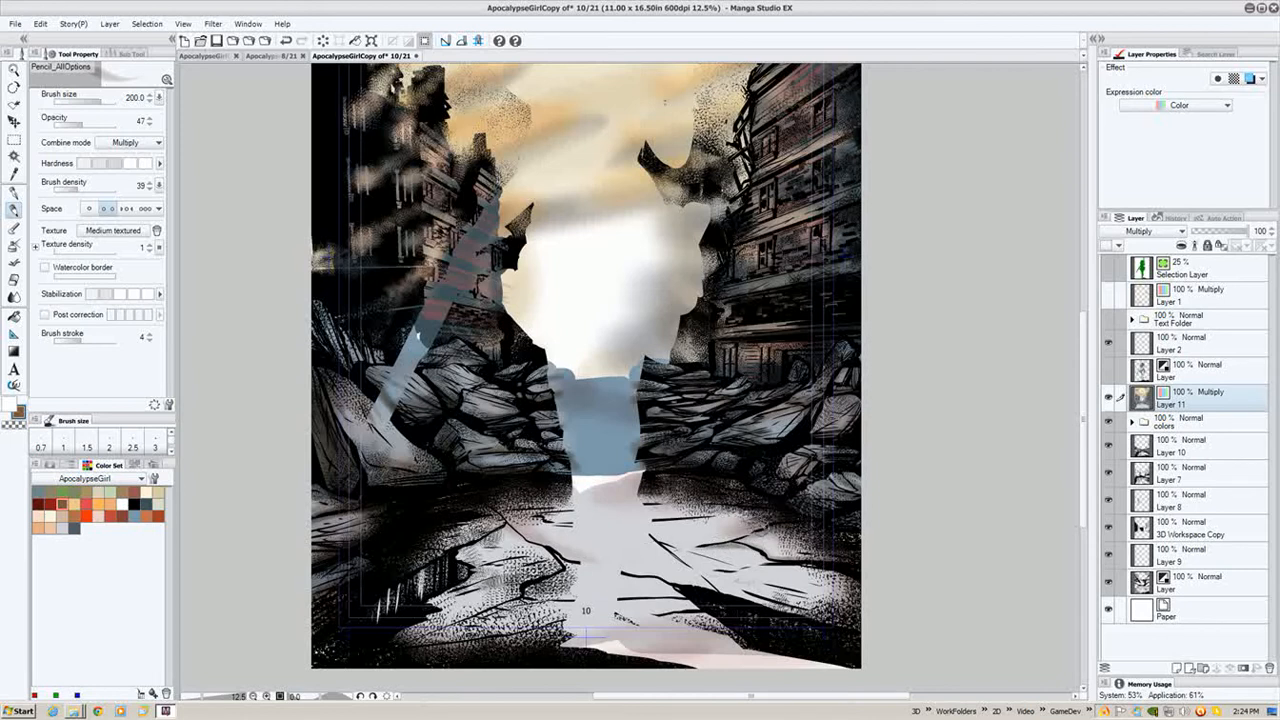
{"action": "mouse_move", "coordinate": [646, 536]}
{"action": "left_mouse_down"}
{"action": "mouse_move", "coordinate": [720, 590]}
{"action": "mouse_move", "coordinate": [732, 574]}
{"action": "mouse_move", "coordinate": [637, 599]}
{"action": "mouse_move", "coordinate": [636, 618]}
{"action": "mouse_move", "coordinate": [514, 599]}
{"action": "mouse_move", "coordinate": [582, 562]}
{"action": "mouse_move", "coordinate": [514, 526]}
{"action": "mouse_move", "coordinate": [596, 530]}
{"action": "mouse_move", "coordinate": [656, 501]}
{"action": "mouse_move", "coordinate": [680, 508]}
{"action": "mouse_move", "coordinate": [624, 518]}
{"action": "left_mouse_up"}
{"action": "left_click_drag", "start_coordinate": [482, 560], "coordinate": [535, 546]}
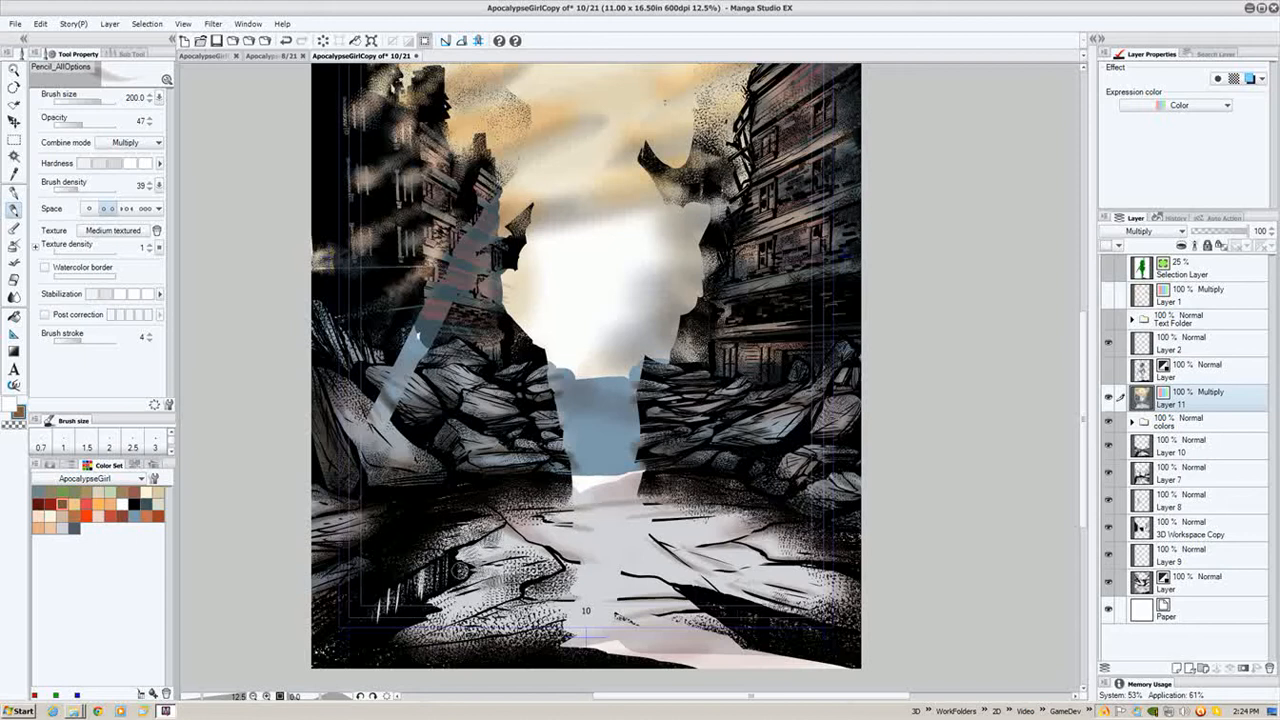
{"action": "mouse_move", "coordinate": [459, 570]}
{"action": "left_mouse_down"}
{"action": "mouse_move", "coordinate": [385, 613]}
{"action": "mouse_move", "coordinate": [386, 594]}
{"action": "left_mouse_up"}
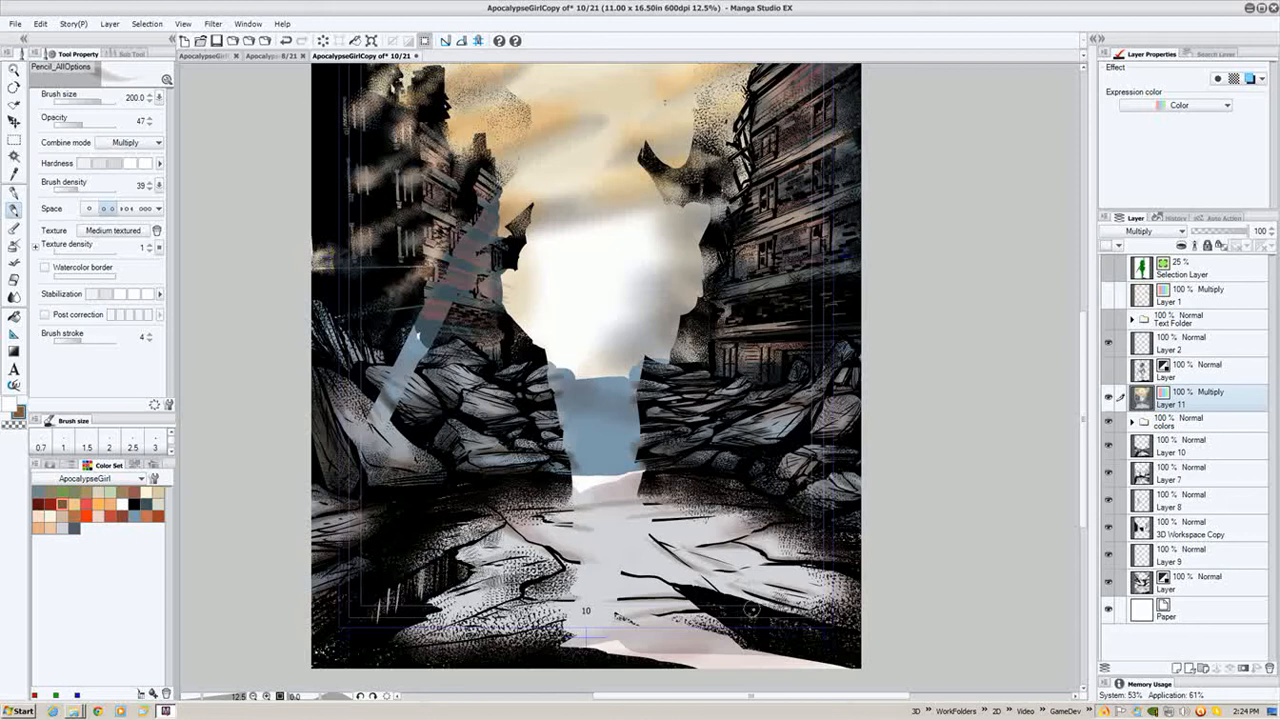
{"action": "left_click_drag", "start_coordinate": [512, 596], "coordinate": [428, 632]}
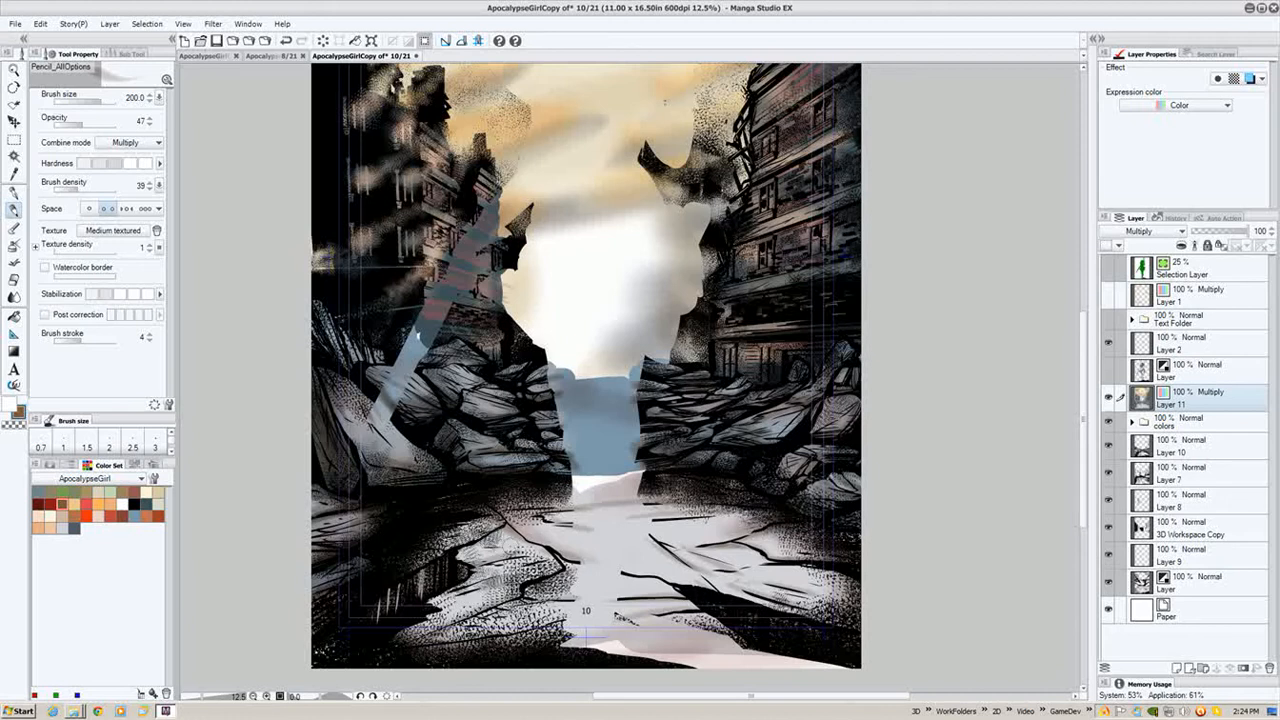
- Switch to the Spray tool and spray shading across the foreground ground
{"action": "key", "text": "bracketright"}
{"action": "key", "text": "bracketright"}
{"action": "key", "text": "bracketright"}
{"action": "left_click", "coordinate": [15, 246]}
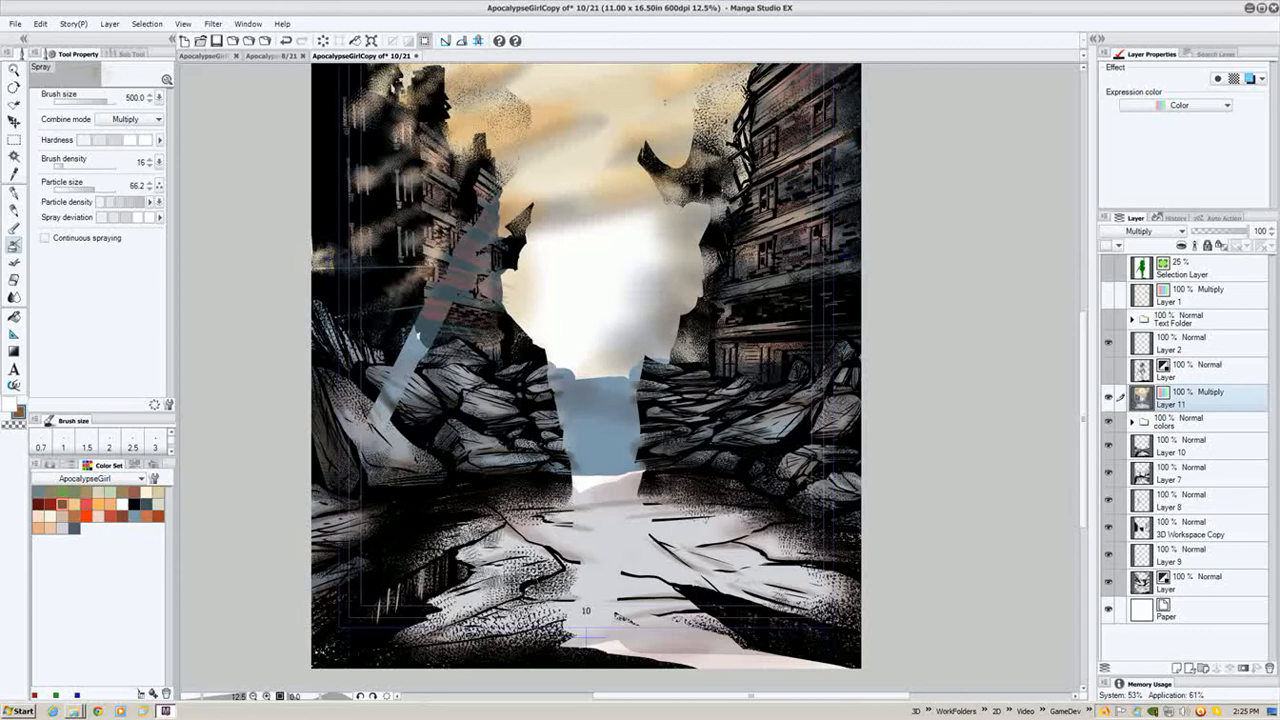
{"action": "left_click_drag", "start_coordinate": [532, 546], "coordinate": [472, 552]}
- Enlarge the spray to 1200, set its brush density to 25, and spray across the lower ground
{"action": "key", "text": "bracketright"}
{"action": "key", "text": "bracketright"}
{"action": "key", "text": "bracketright"}
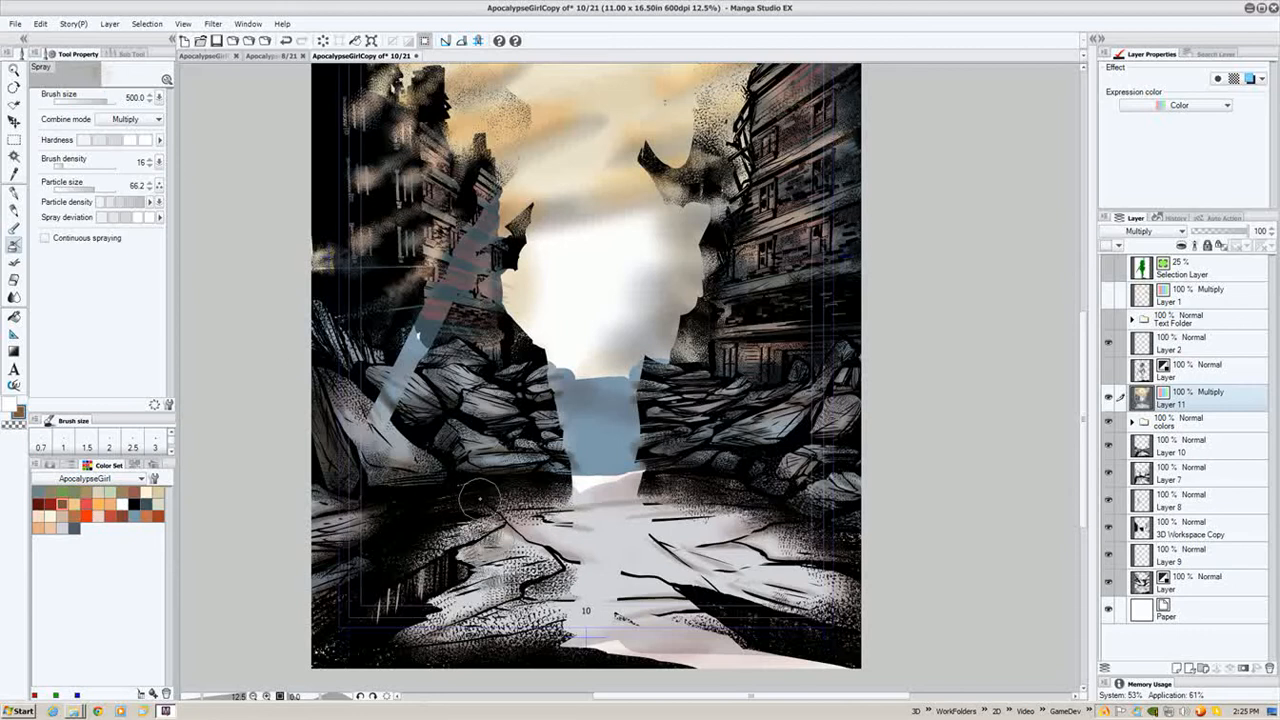
{"action": "left_click", "coordinate": [24, 247]}
{"action": "key", "text": "bracketright"}
{"action": "key", "text": "bracketright"}
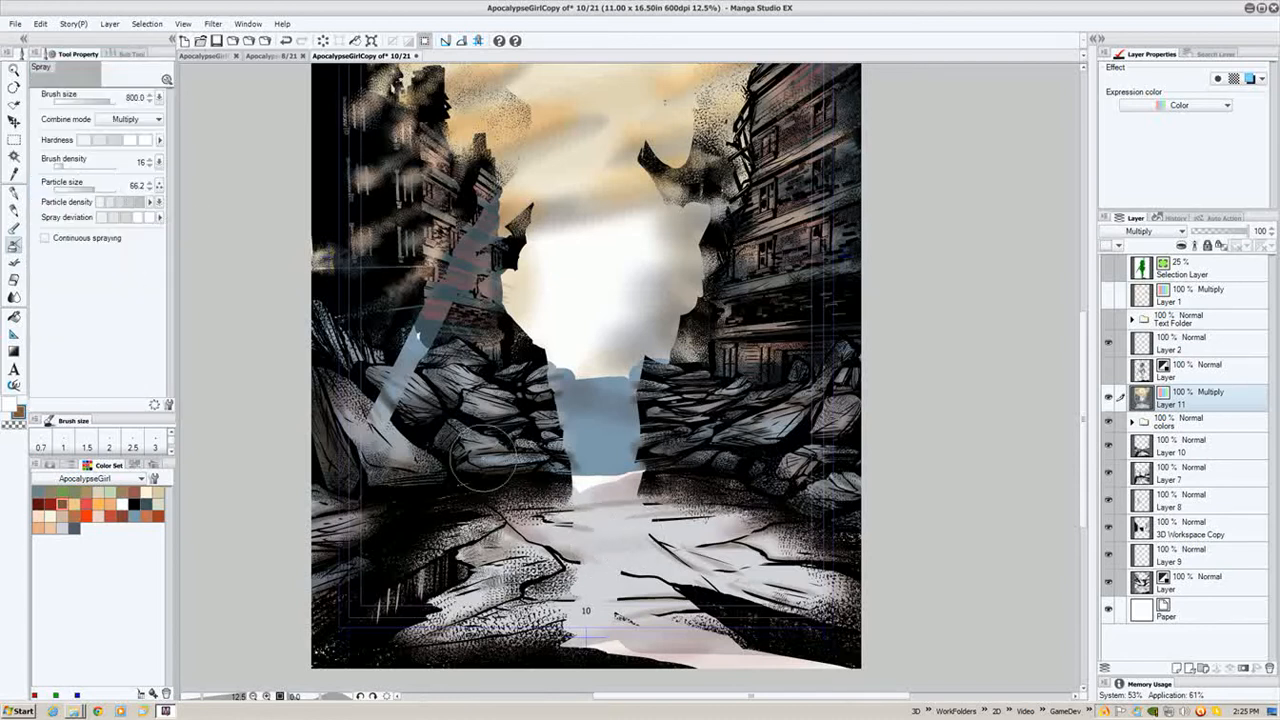
{"action": "left_click", "coordinate": [67, 166]}
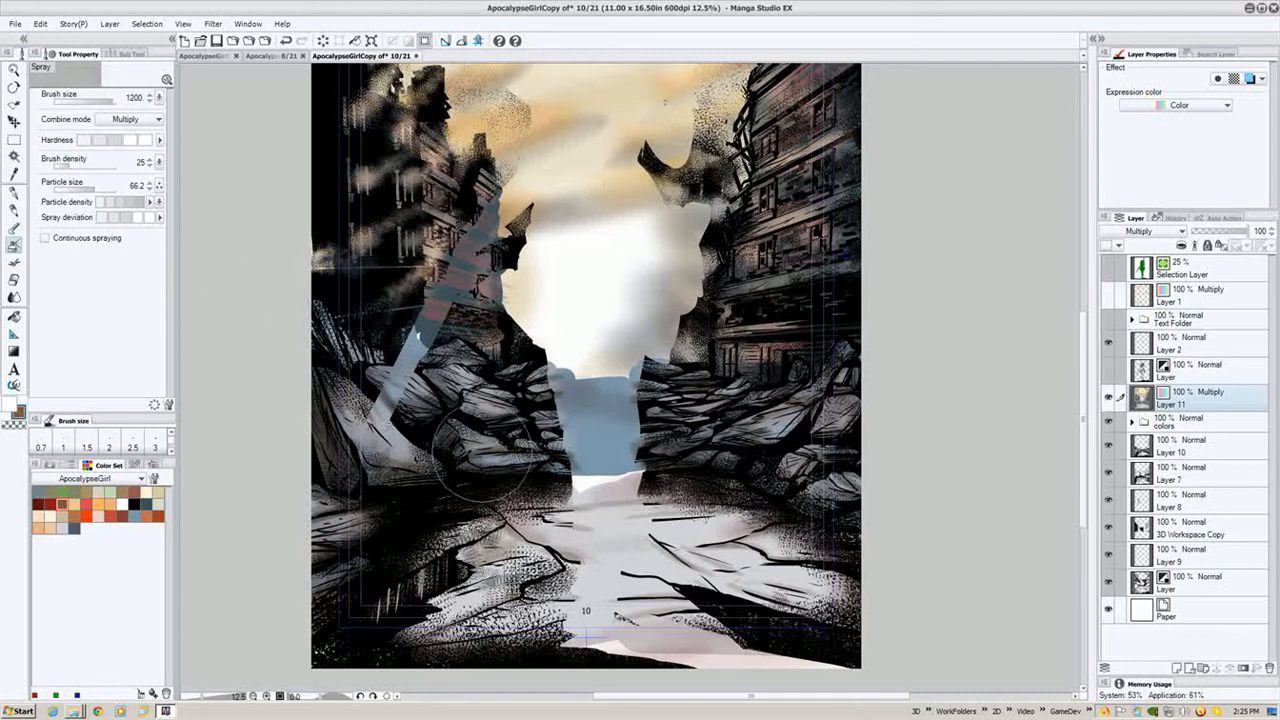
{"action": "mouse_move", "coordinate": [696, 551]}
{"action": "left_mouse_down"}
{"action": "mouse_move", "coordinate": [729, 559]}
{"action": "mouse_move", "coordinate": [609, 576]}
{"action": "mouse_move", "coordinate": [632, 589]}
{"action": "mouse_move", "coordinate": [587, 601]}
{"action": "mouse_move", "coordinate": [753, 621]}
{"action": "mouse_move", "coordinate": [725, 629]}
{"action": "mouse_move", "coordinate": [739, 631]}
{"action": "mouse_move", "coordinate": [509, 639]}
{"action": "mouse_move", "coordinate": [591, 624]}
{"action": "mouse_move", "coordinate": [548, 635]}
{"action": "left_mouse_up"}
- Reduce the spray to 800 and spray texture over the ground and the right-hand rubble
{"action": "key", "text": "bracketleft"}
{"action": "key", "text": "bracketleft"}
{"action": "mouse_move", "coordinate": [465, 572]}
{"action": "left_mouse_down"}
{"action": "mouse_move", "coordinate": [410, 645]}
{"action": "mouse_move", "coordinate": [543, 660]}
{"action": "mouse_move", "coordinate": [590, 640]}
{"action": "mouse_move", "coordinate": [580, 605]}
{"action": "mouse_move", "coordinate": [505, 515]}
{"action": "mouse_move", "coordinate": [515, 495]}
{"action": "mouse_move", "coordinate": [645, 485]}
{"action": "left_mouse_up"}
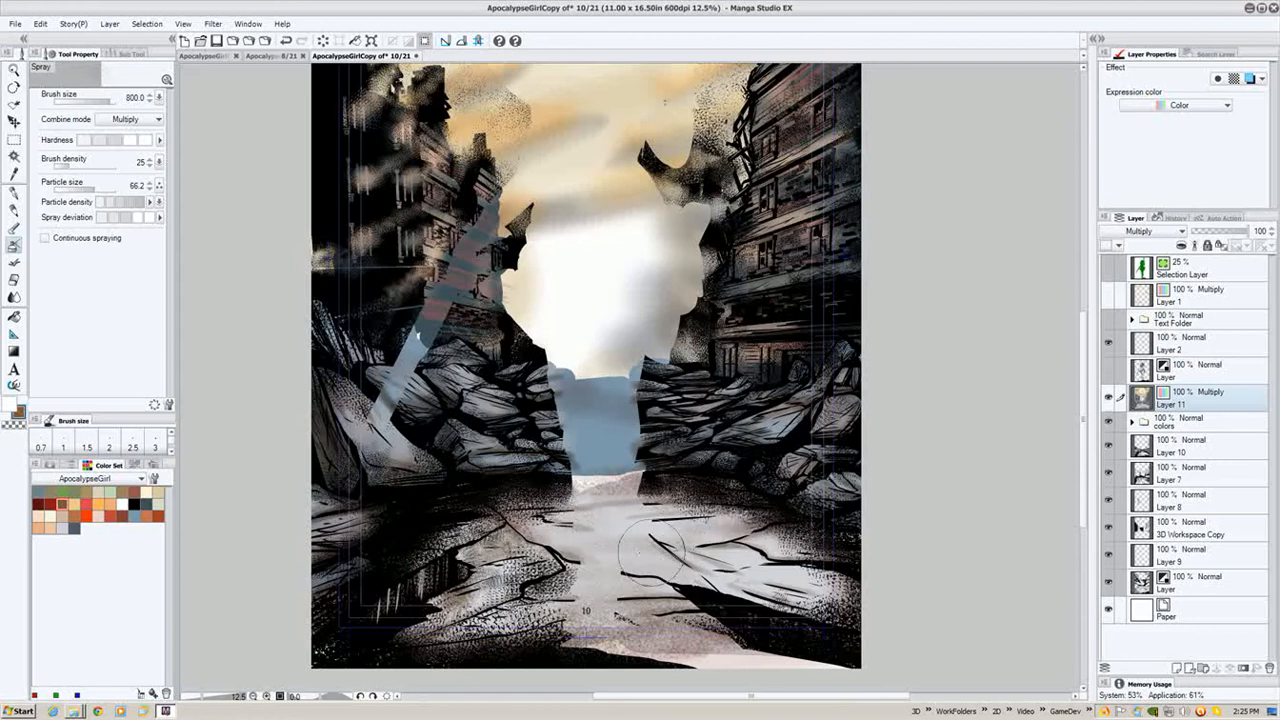
{"action": "mouse_move", "coordinate": [668, 510]}
{"action": "left_mouse_down"}
{"action": "mouse_move", "coordinate": [605, 518]}
{"action": "mouse_move", "coordinate": [775, 584]}
{"action": "mouse_move", "coordinate": [690, 577]}
{"action": "left_mouse_up"}
{"action": "mouse_move", "coordinate": [793, 500]}
{"action": "left_mouse_down"}
{"action": "mouse_move", "coordinate": [804, 460]}
{"action": "mouse_move", "coordinate": [779, 432]}
{"action": "mouse_move", "coordinate": [803, 434]}
{"action": "left_mouse_up"}
- Enlarge the spray to 1200 and spray the right-hand rubble, left rubble and lower-left corner
{"action": "key", "text": "bracketright"}
{"action": "key", "text": "bracketright"}
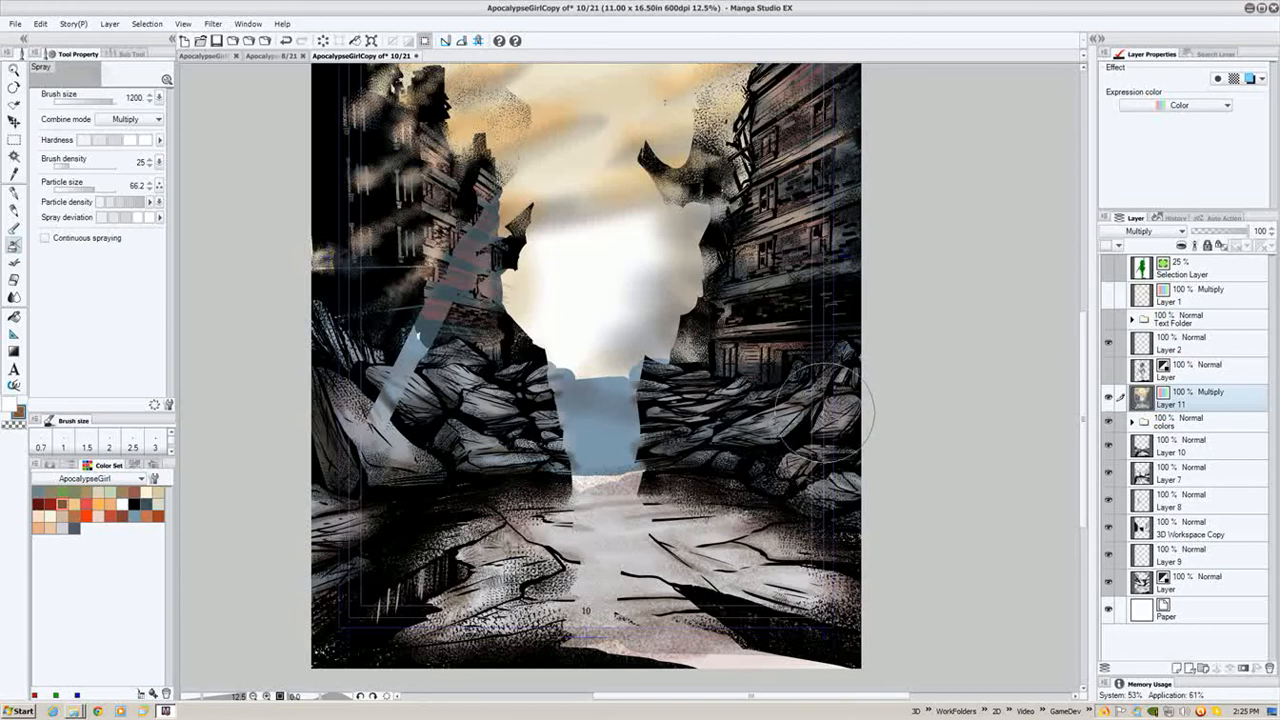
{"action": "left_click_drag", "start_coordinate": [694, 412], "coordinate": [647, 388]}
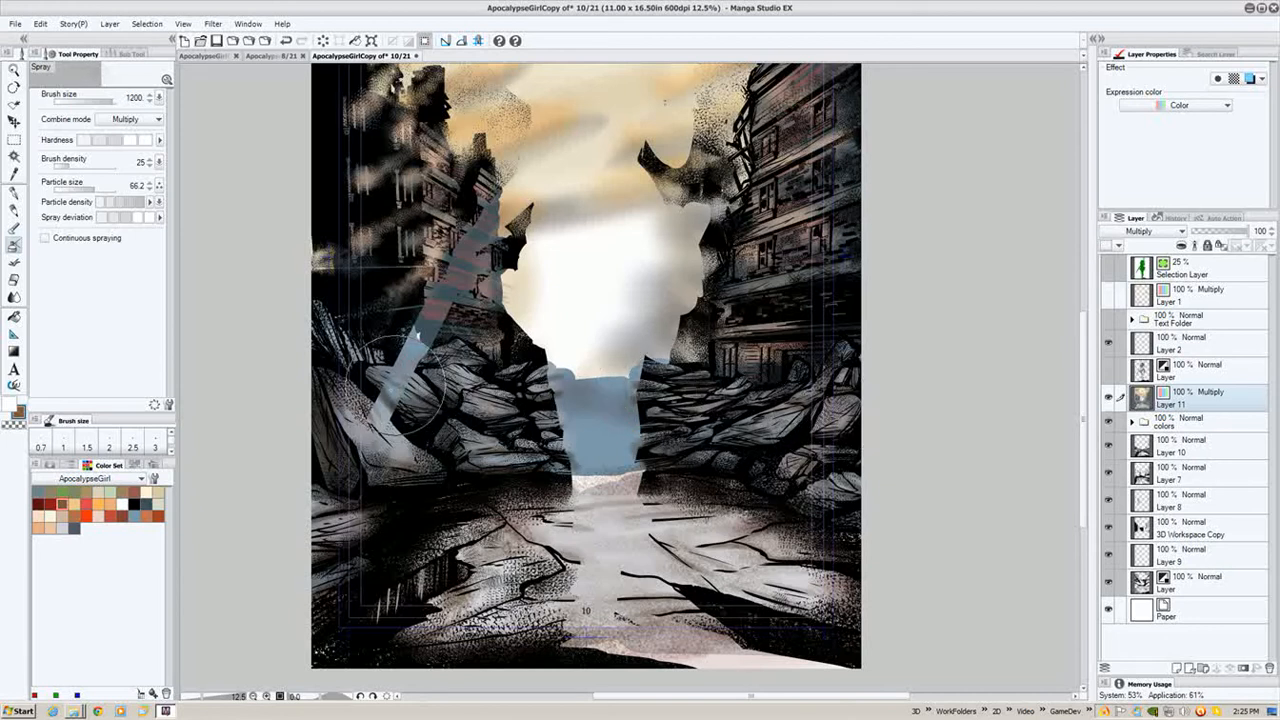
{"action": "mouse_move", "coordinate": [404, 460]}
{"action": "left_mouse_down"}
{"action": "mouse_move", "coordinate": [386, 446]}
{"action": "mouse_move", "coordinate": [378, 464]}
{"action": "left_mouse_up"}
{"action": "mouse_move", "coordinate": [342, 516]}
{"action": "left_mouse_down"}
{"action": "mouse_move", "coordinate": [330, 546]}
{"action": "mouse_move", "coordinate": [363, 565]}
{"action": "mouse_move", "coordinate": [351, 605]}
{"action": "mouse_move", "coordinate": [332, 608]}
{"action": "mouse_move", "coordinate": [338, 645]}
{"action": "left_mouse_up"}
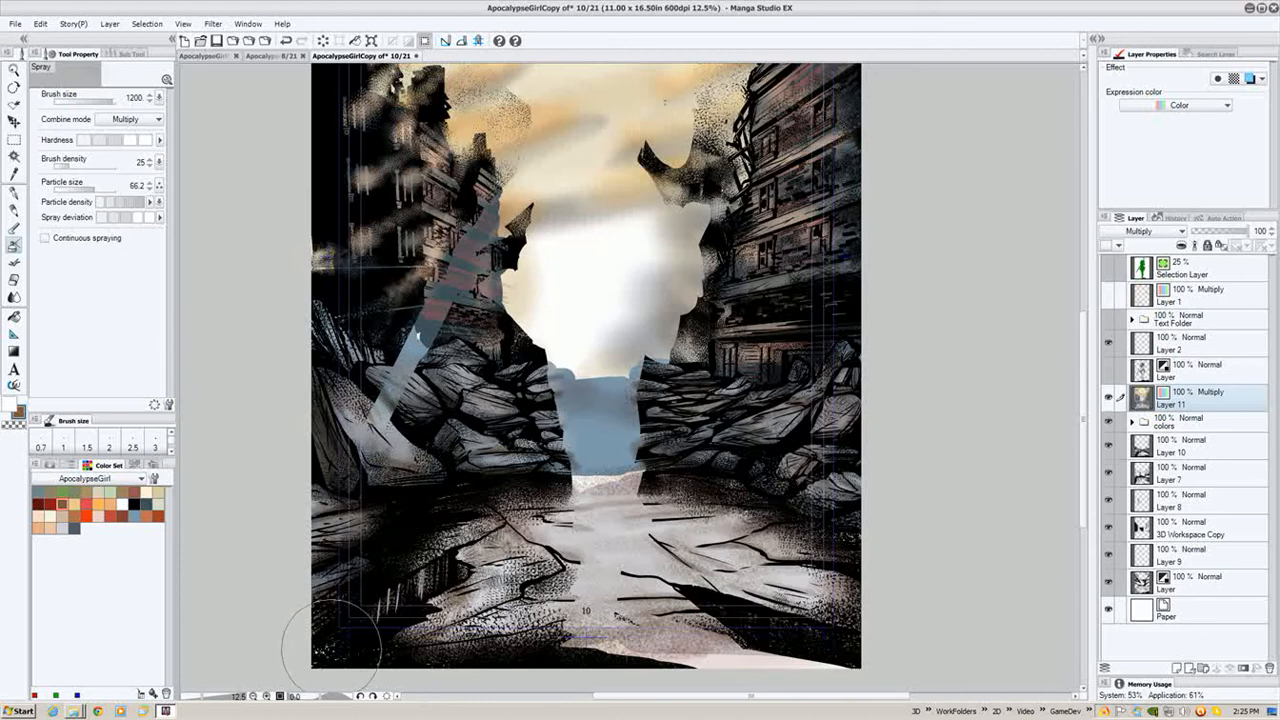
- Reduce the spray to 500 and spray the lower-right corner of the ground
{"action": "key", "text": "bracketleft"}
{"action": "key", "text": "bracketleft"}
{"action": "key", "text": "bracketleft"}
{"action": "key", "text": "bracketleft"}
{"action": "key", "text": "bracketleft"}
{"action": "mouse_move", "coordinate": [785, 648]}
{"action": "left_mouse_down"}
{"action": "mouse_move", "coordinate": [707, 654]}
{"action": "mouse_move", "coordinate": [802, 654]}
{"action": "mouse_move", "coordinate": [576, 666]}
{"action": "mouse_move", "coordinate": [745, 654]}
{"action": "mouse_move", "coordinate": [584, 644]}
{"action": "mouse_move", "coordinate": [727, 622]}
{"action": "mouse_move", "coordinate": [788, 624]}
{"action": "mouse_move", "coordinate": [667, 666]}
{"action": "mouse_move", "coordinate": [886, 657]}
{"action": "left_mouse_up"}
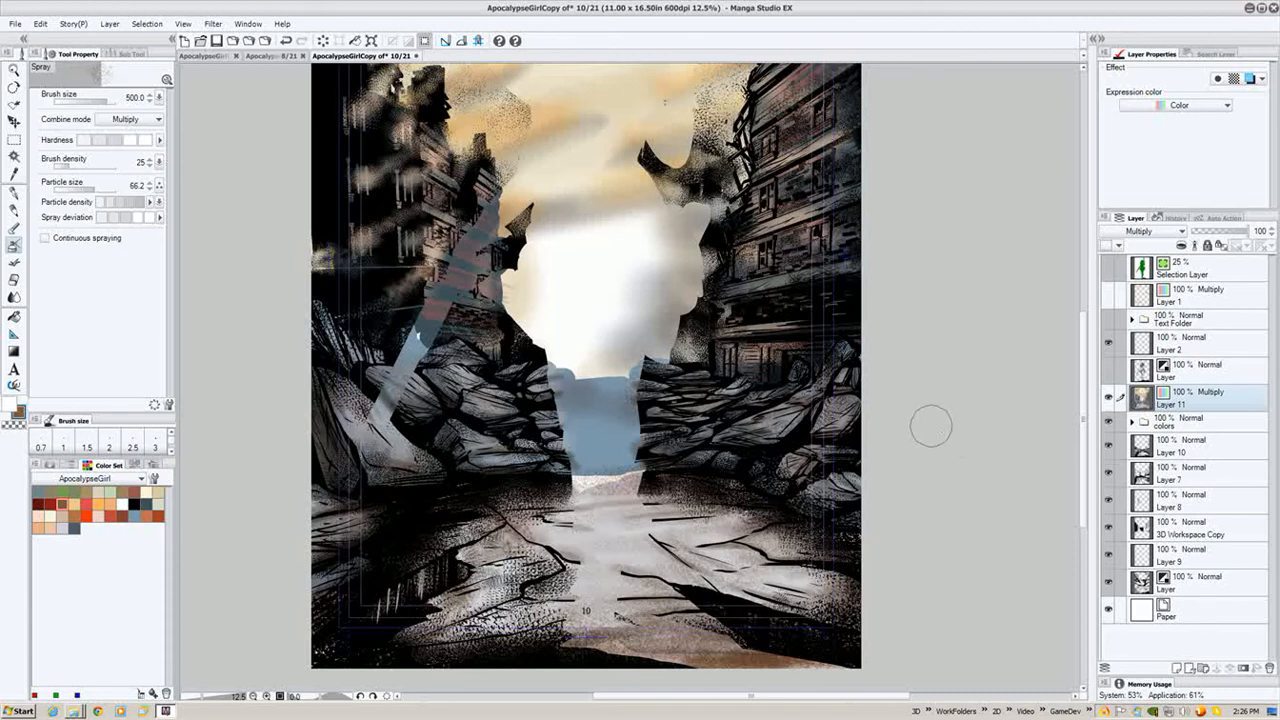
{"action": "left_click_drag", "start_coordinate": [931, 426], "coordinate": [912, 574]}
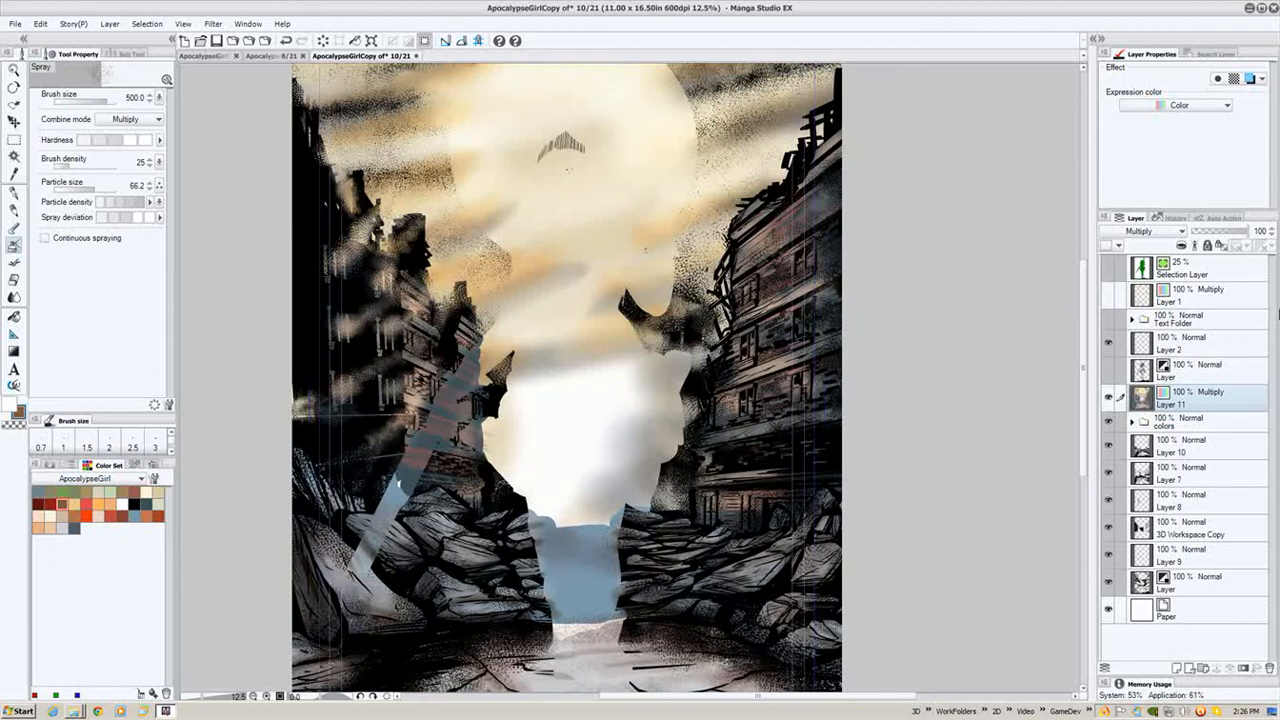
- Turn visibility back on for the inked layer, Text Folder and Layer 1
{"action": "left_click", "coordinate": [1108, 370]}
{"action": "left_click", "coordinate": [1108, 318]}
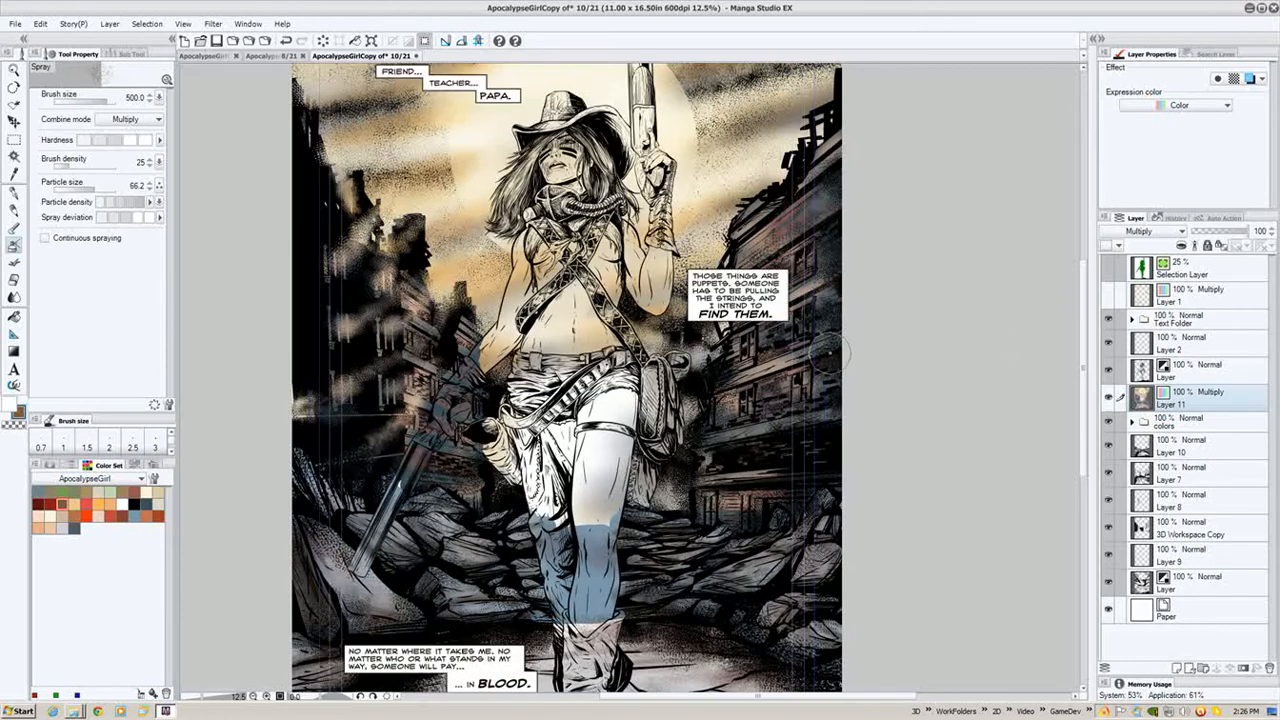
{"action": "left_click", "coordinate": [1108, 295]}
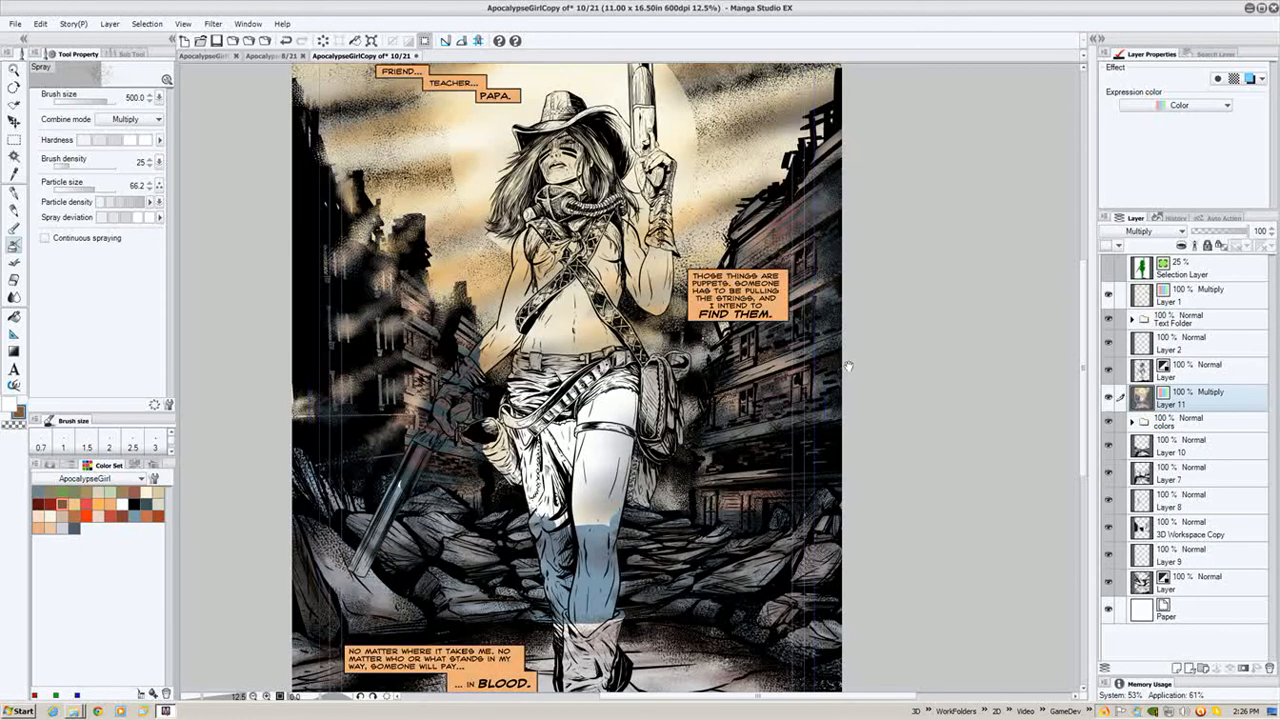
- Expand the colors folder and its masking-layer group, and turn on Layer 3's visibility to show the character colours
{"action": "left_click_drag", "start_coordinate": [962, 340], "coordinate": [970, 302]}
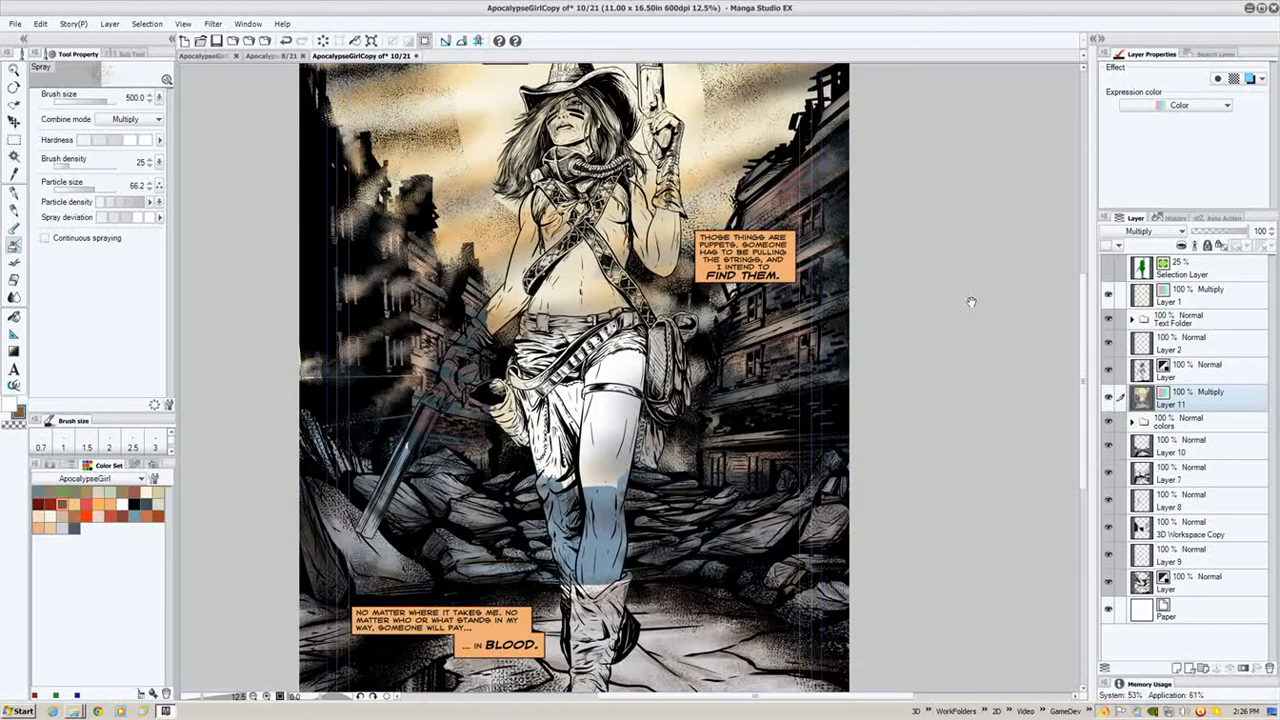
{"action": "left_click", "coordinate": [1133, 424]}
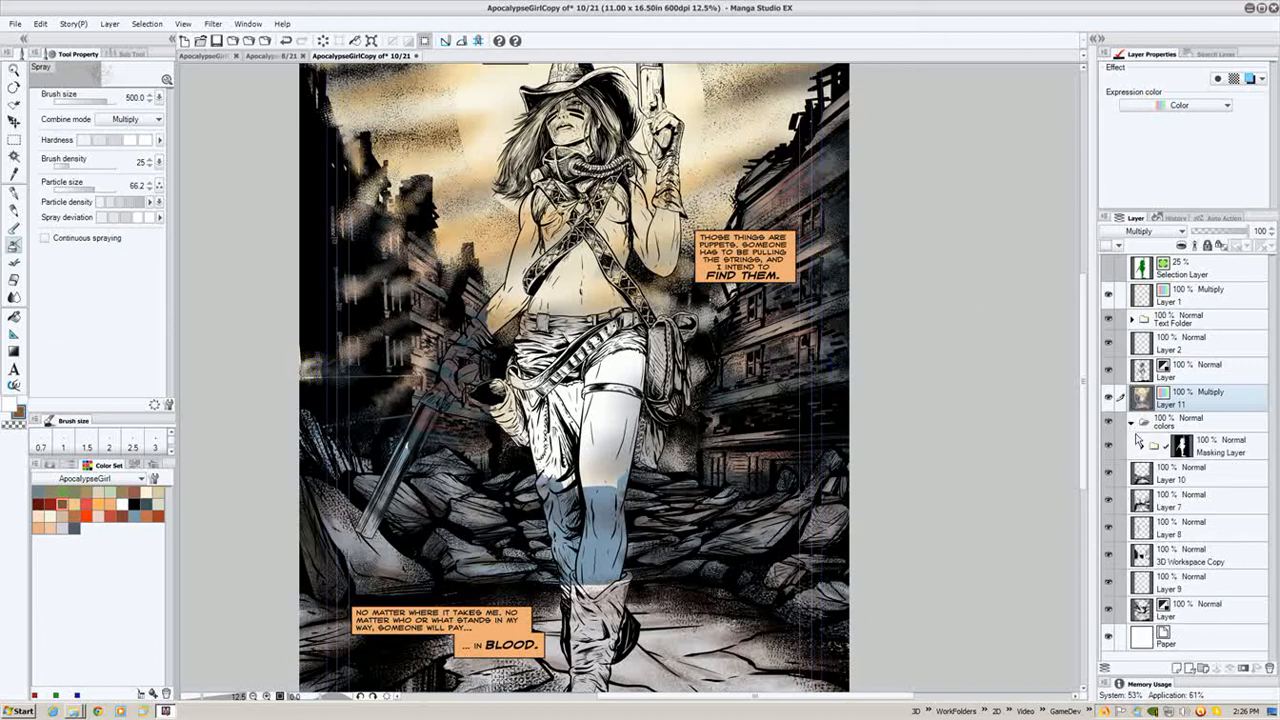
{"action": "left_click", "coordinate": [1141, 447]}
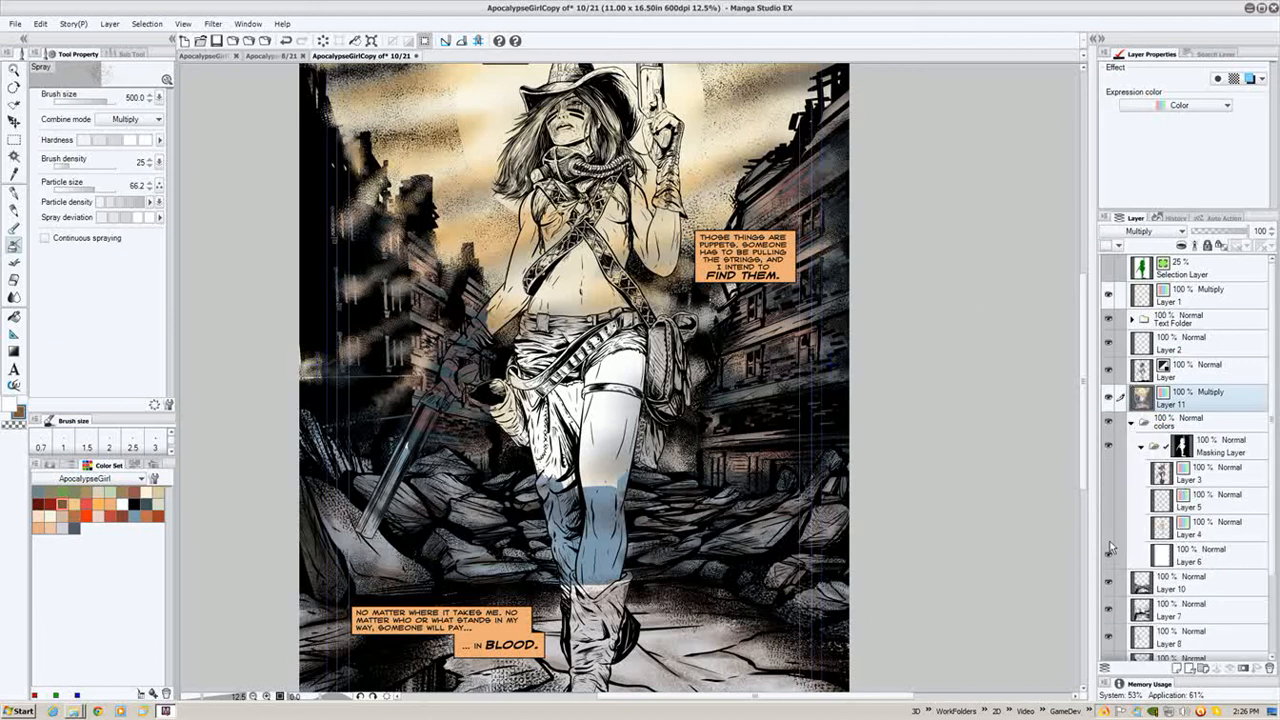
{"action": "left_click", "coordinate": [1108, 484]}
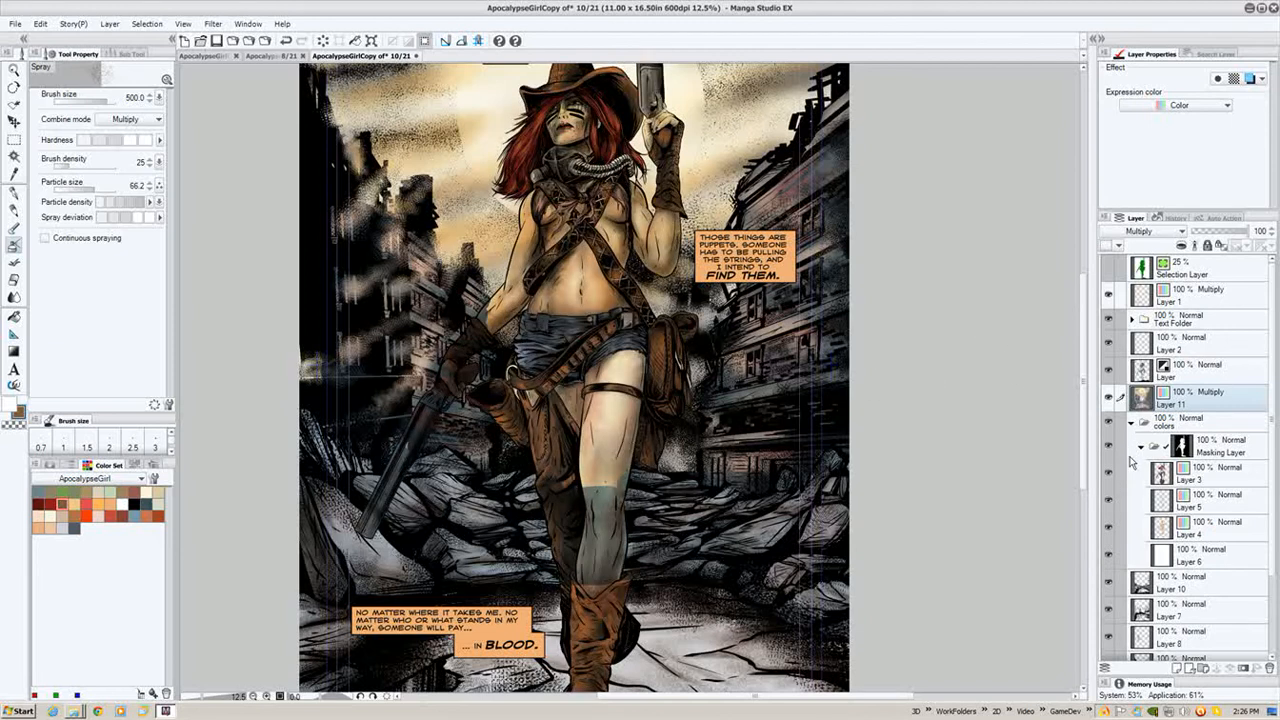
{"action": "left_click_drag", "start_coordinate": [668, 248], "coordinate": [660, 304]}
- Toggle Layer 3 and Layer 4 visibility off and on to compare the character colouring
{"action": "left_click", "coordinate": [1109, 472]}
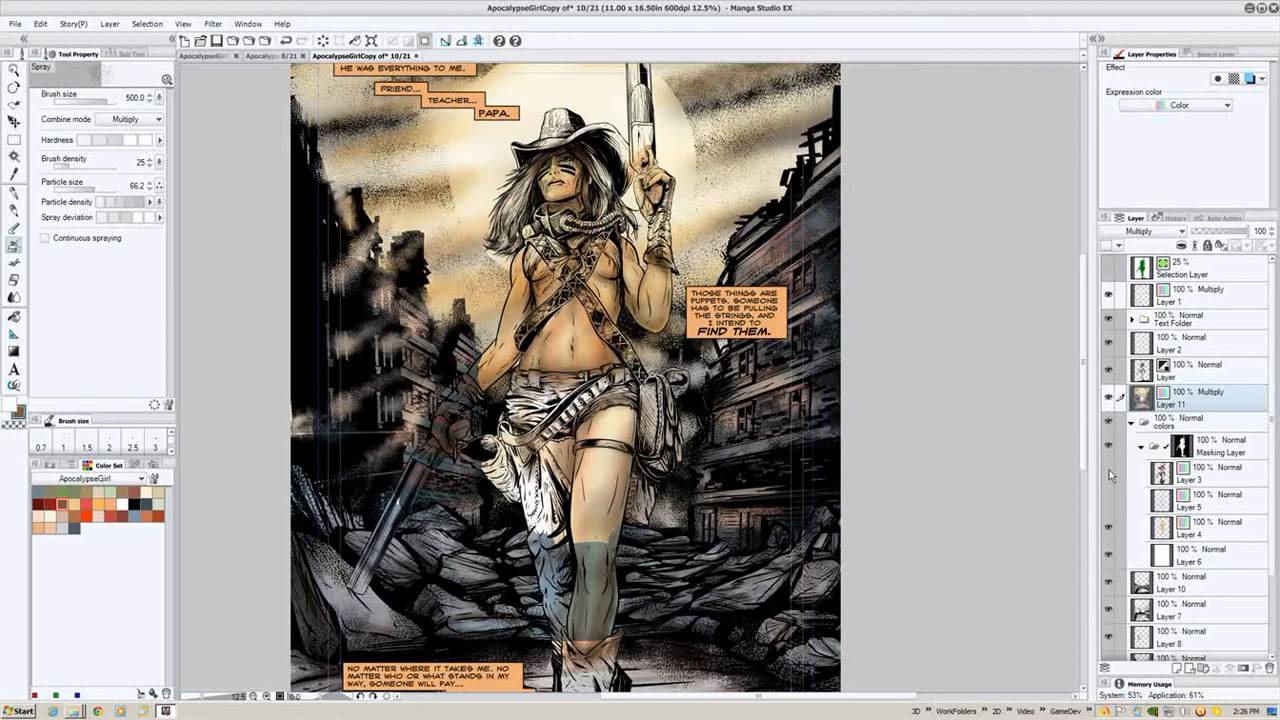
{"action": "left_click", "coordinate": [1109, 472]}
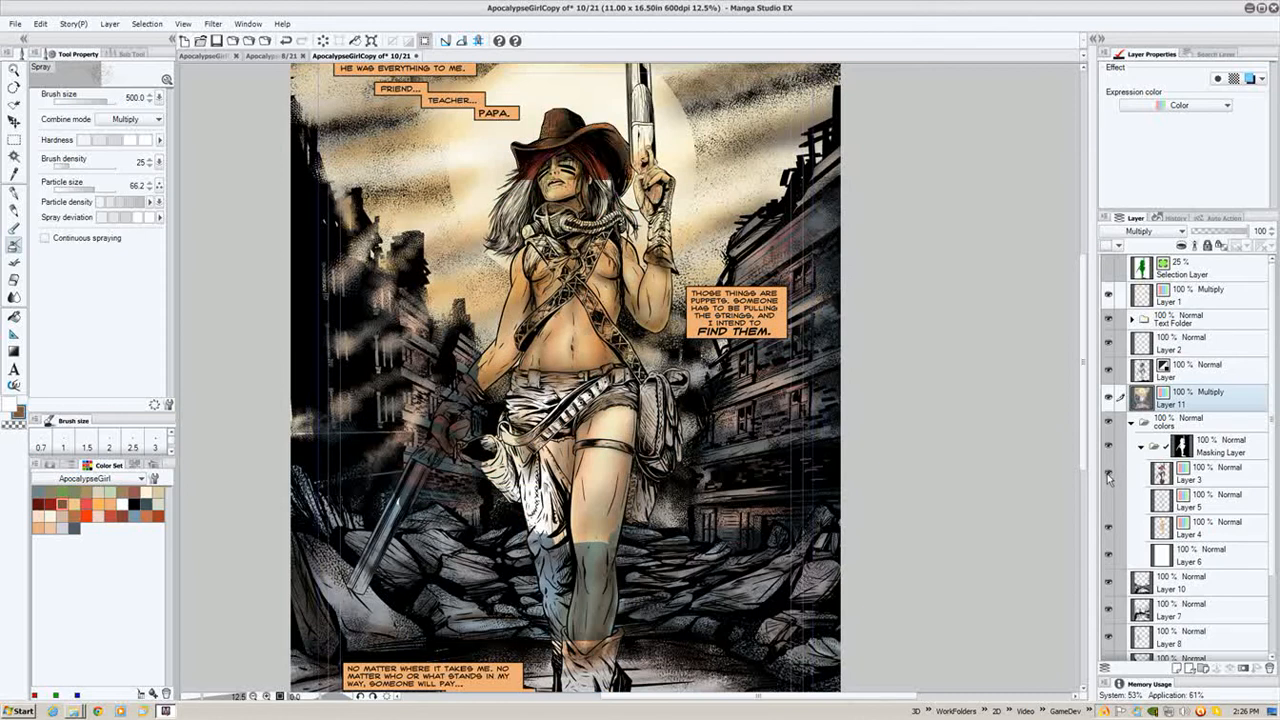
{"action": "left_click", "coordinate": [1108, 529]}
{"action": "left_click", "coordinate": [1108, 529]}
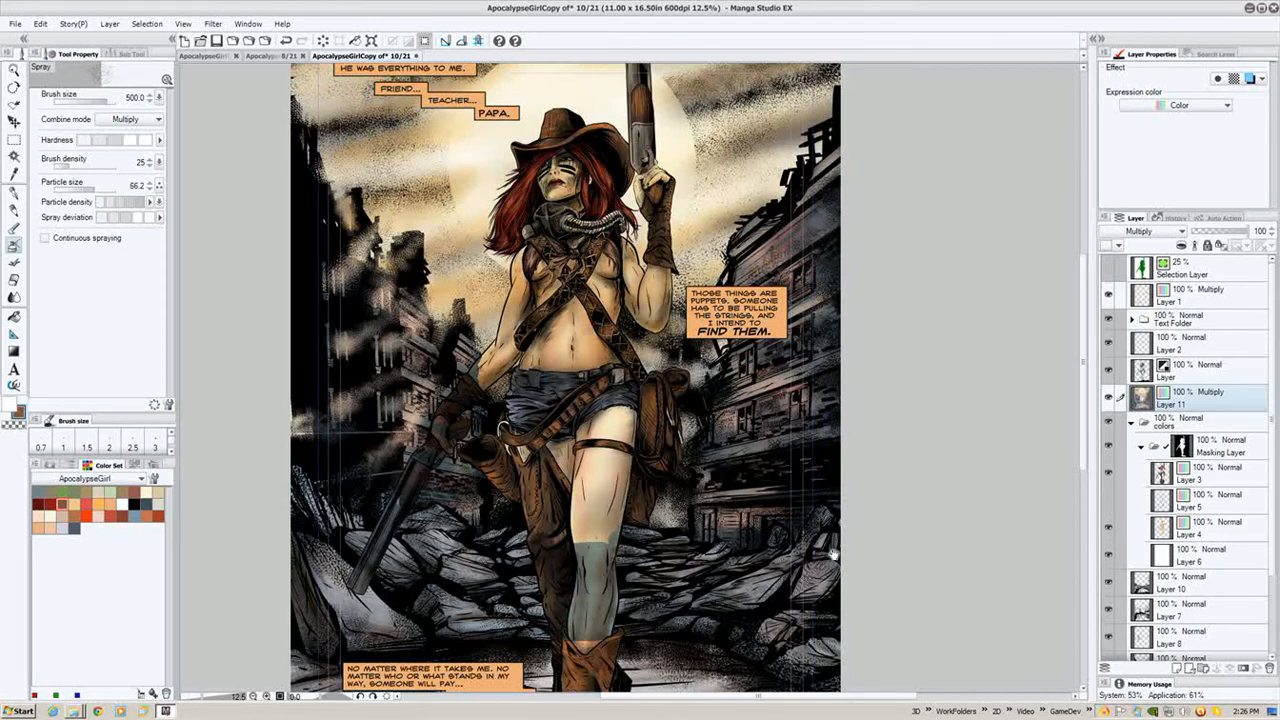
{"action": "scroll", "coordinate": [833, 555], "scroll_direction": "down", "scroll_amount": 3}
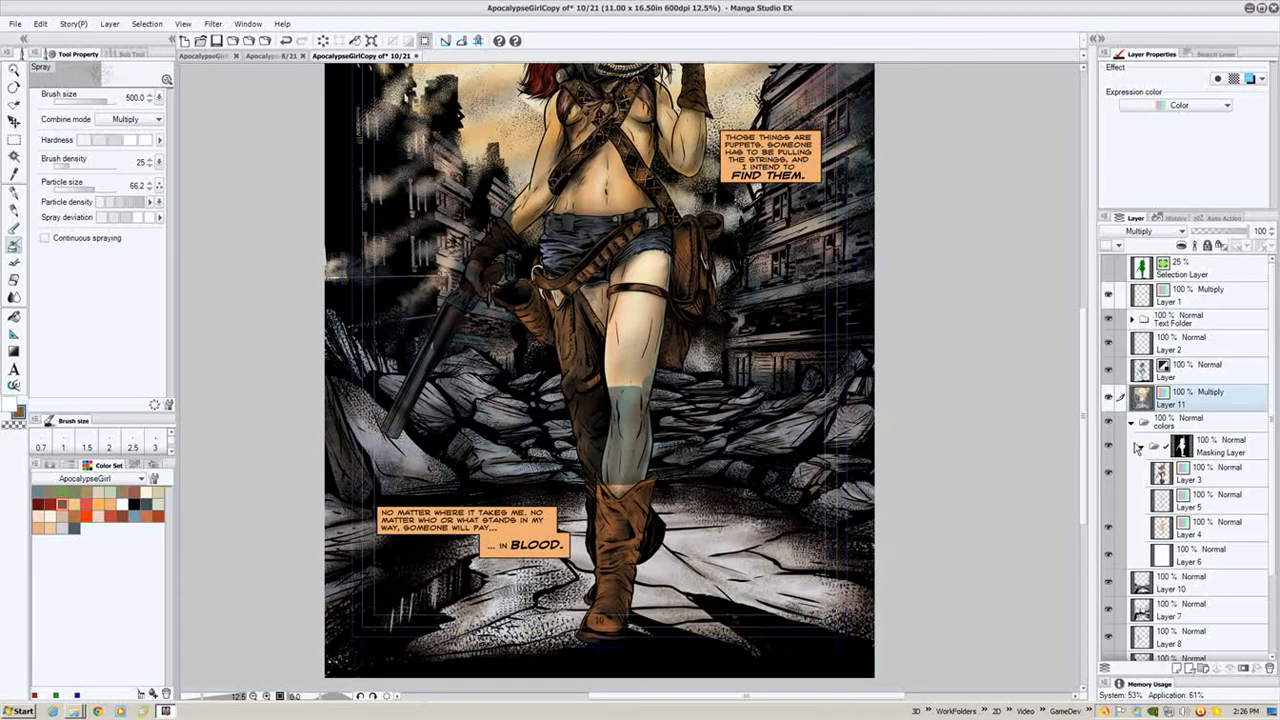
- Collapse the colors folder and move it above Layer 11 in the layer stack
{"action": "left_click", "coordinate": [1200, 424]}
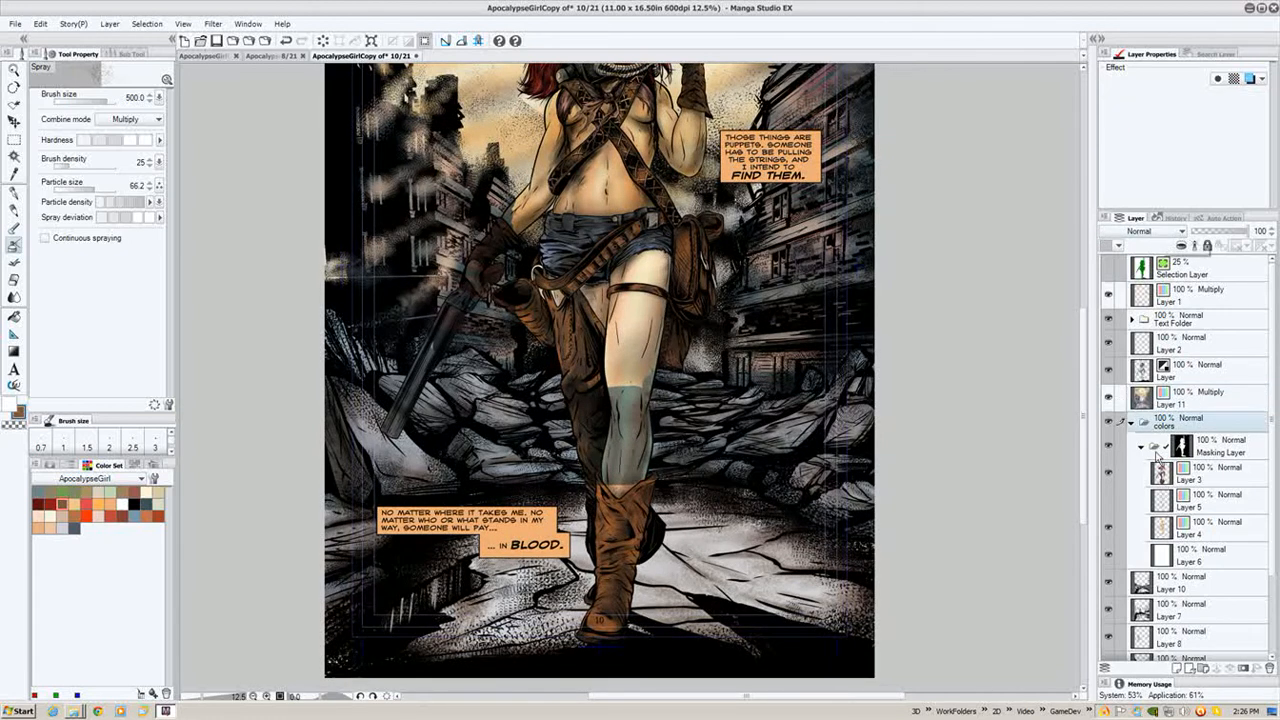
{"action": "left_click", "coordinate": [1220, 455]}
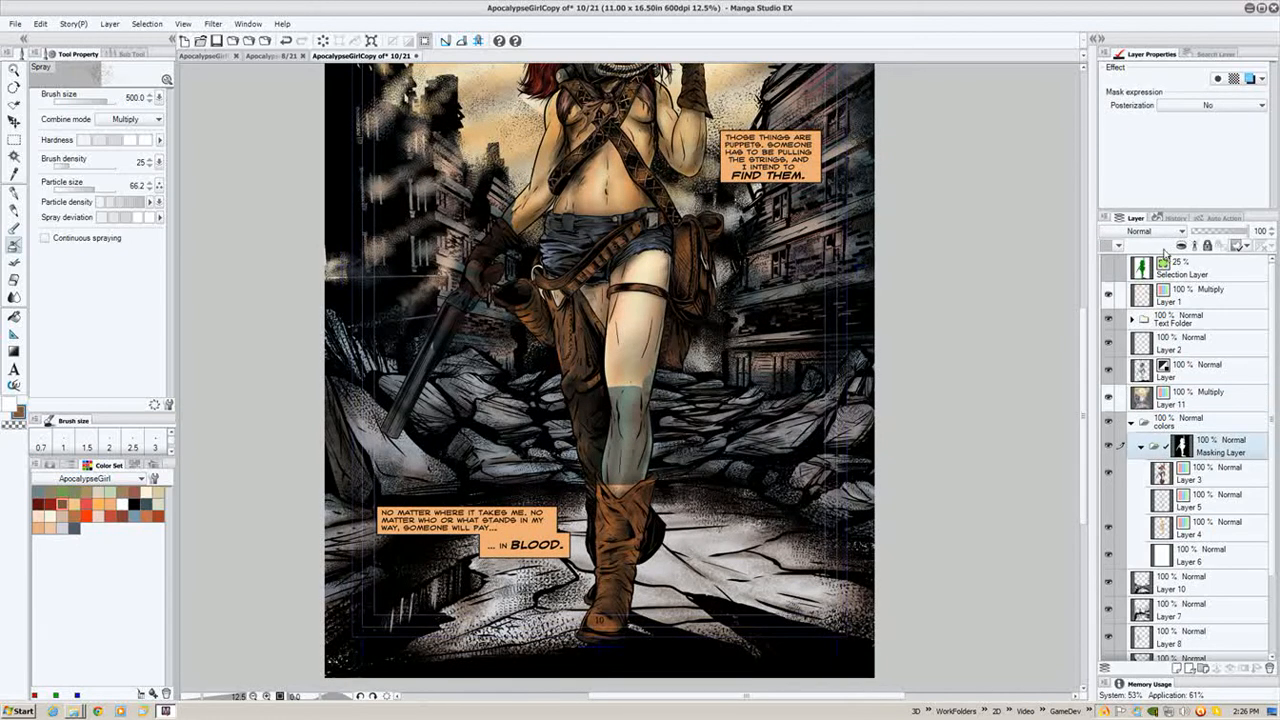
{"action": "left_click", "coordinate": [1213, 482]}
{"action": "left_click", "coordinate": [1210, 553]}
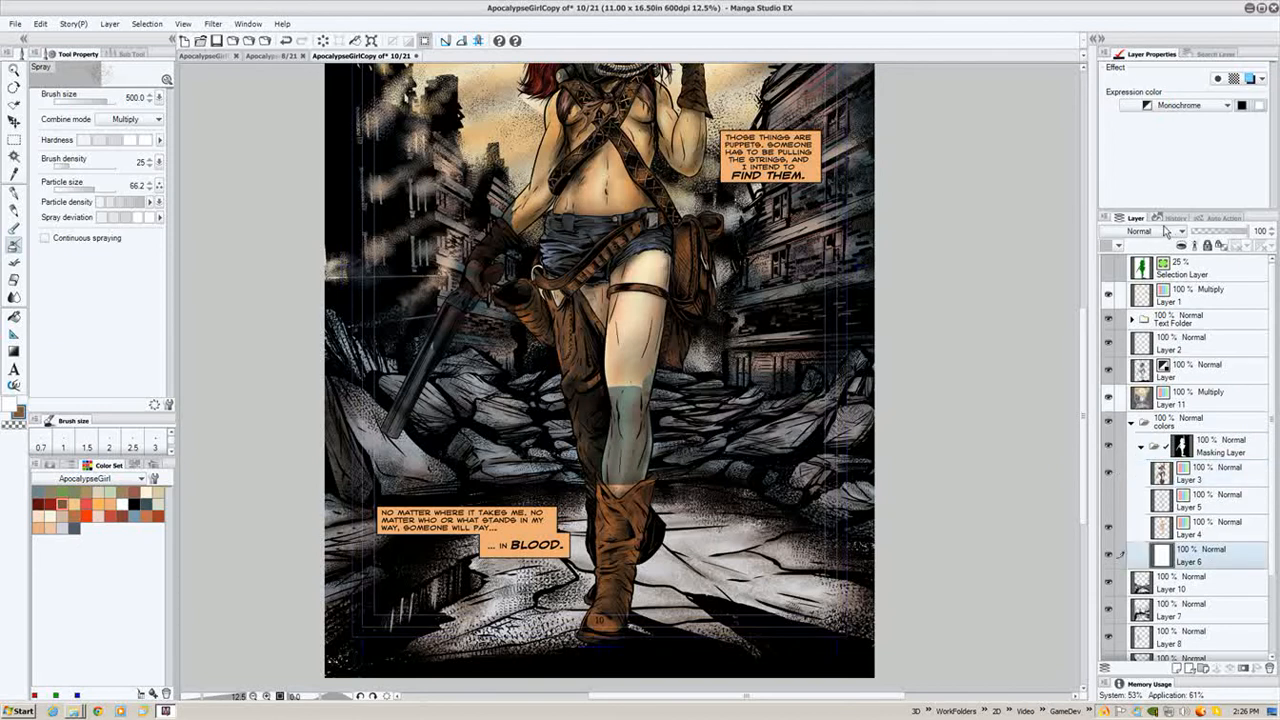
{"action": "left_click", "coordinate": [1200, 525]}
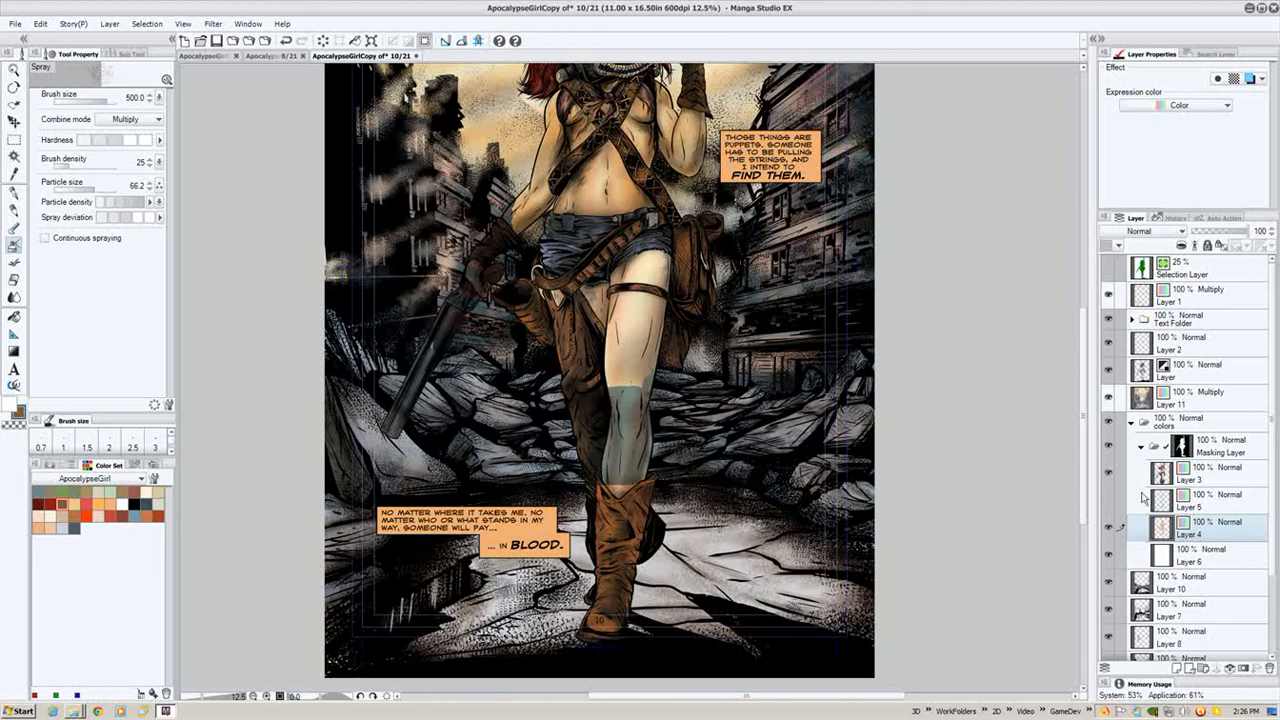
{"action": "mouse_move", "coordinate": [942, 428]}
{"action": "left_mouse_down"}
{"action": "mouse_move", "coordinate": [935, 475]}
{"action": "mouse_move", "coordinate": [943, 453]}
{"action": "left_mouse_up"}
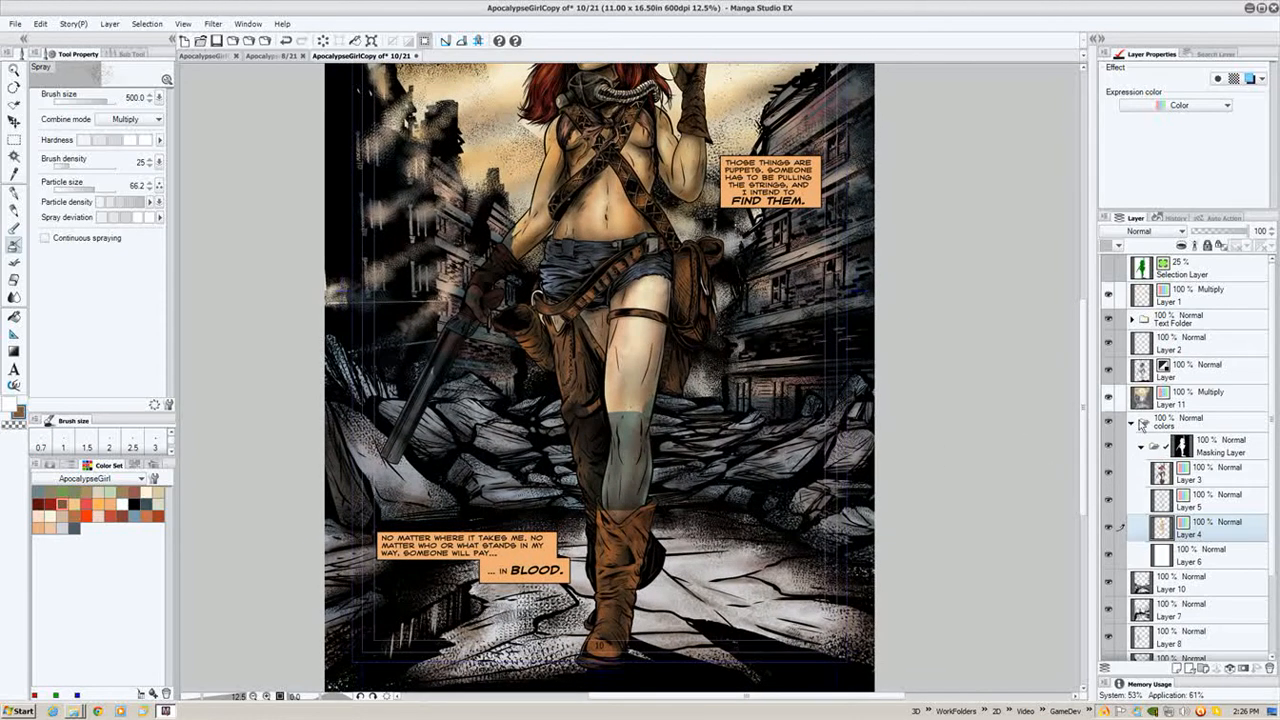
{"action": "left_click", "coordinate": [1141, 424]}
{"action": "left_click_drag", "start_coordinate": [1180, 423], "coordinate": [1196, 382]}
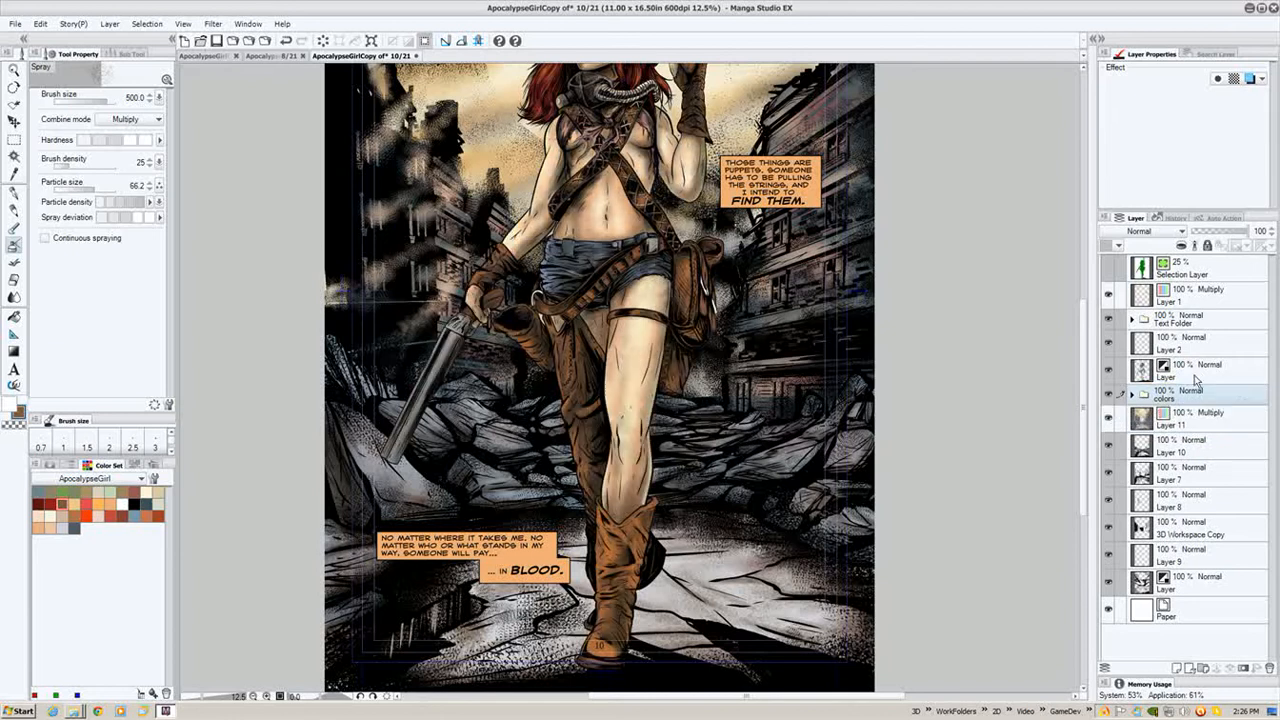
- Zoom and pan around the page to examine the coloured character and her layers
{"action": "left_click_drag", "start_coordinate": [786, 296], "coordinate": [778, 416]}
{"action": "scroll", "coordinate": [778, 409], "scroll_direction": "down", "scroll_amount": 2}
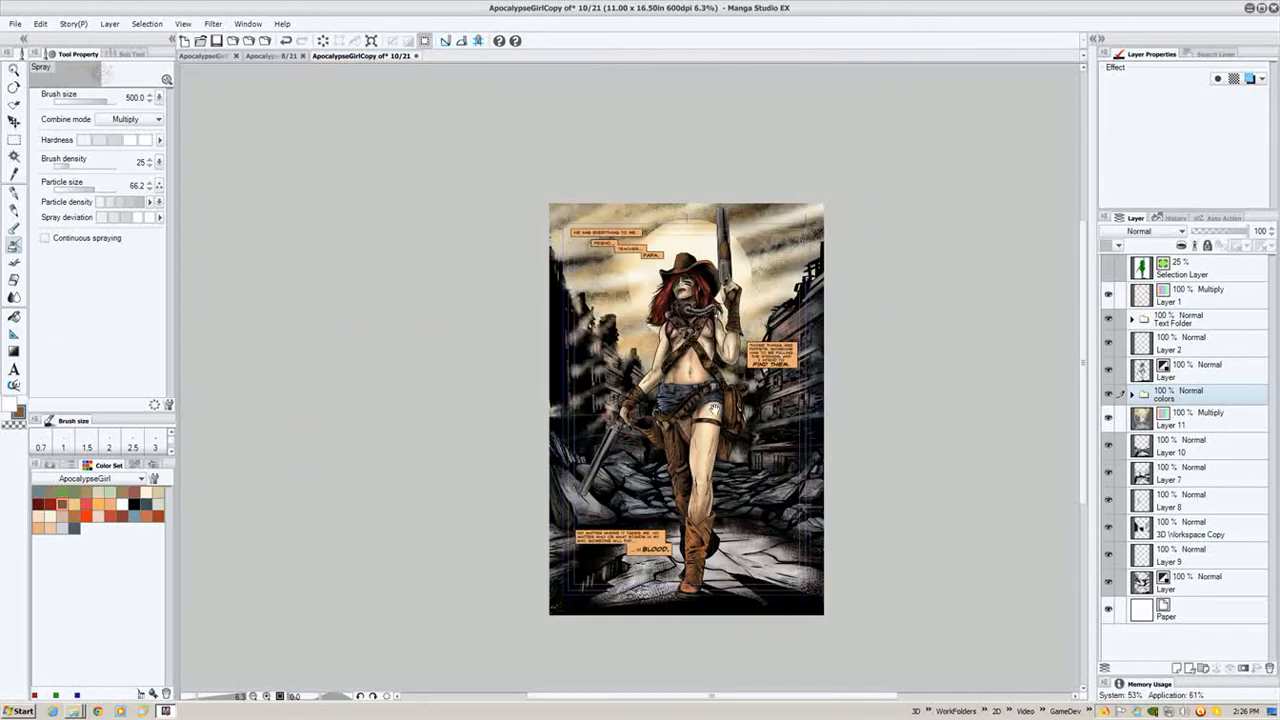
{"action": "scroll", "coordinate": [710, 410], "scroll_direction": "up", "scroll_amount": 2}
{"action": "left_click_drag", "start_coordinate": [677, 412], "coordinate": [678, 421]}
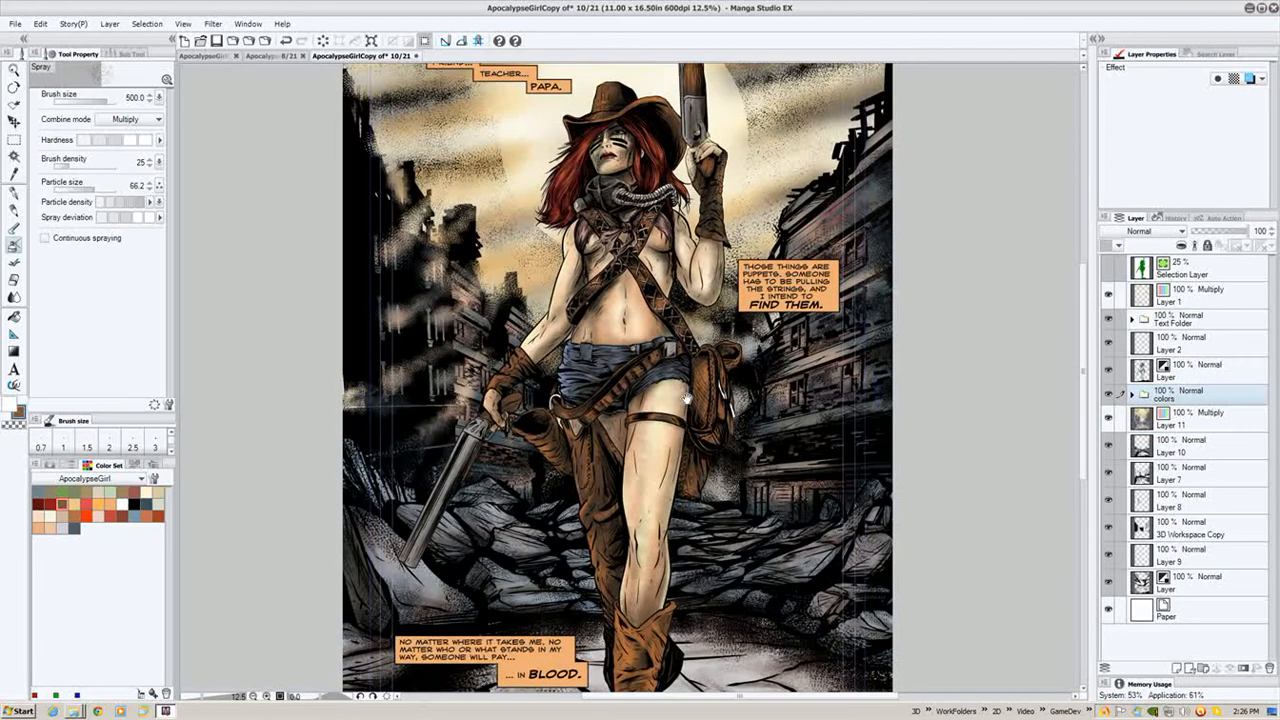
{"action": "left_click", "coordinate": [1133, 396]}
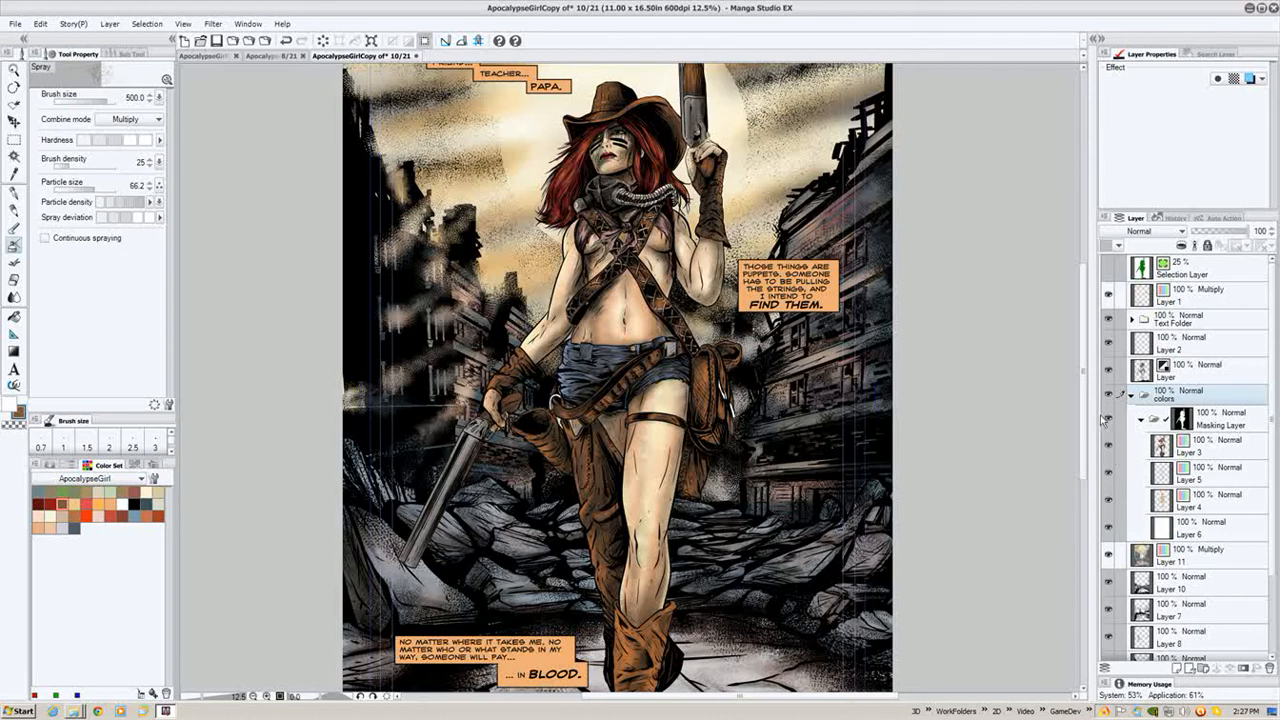
{"action": "scroll", "coordinate": [650, 460], "scroll_direction": "up", "scroll_amount": 5}
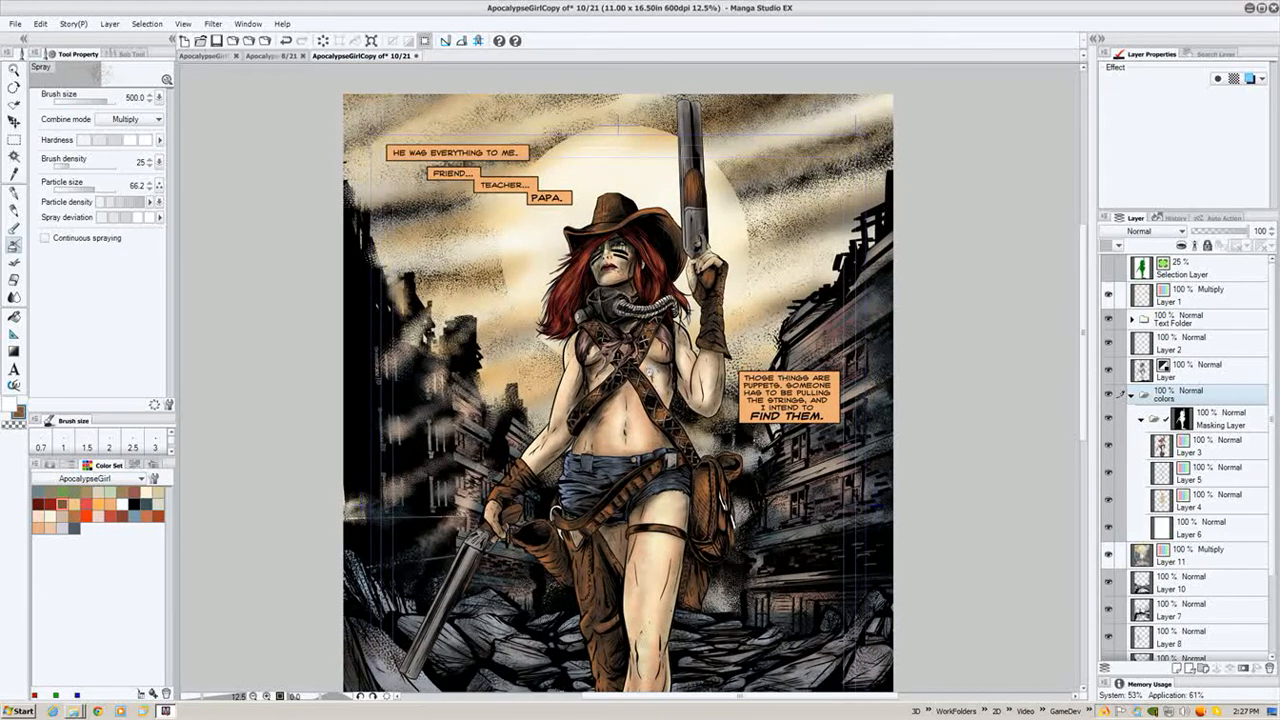
{"action": "scroll", "coordinate": [650, 370], "scroll_direction": "up", "scroll_amount": 2}
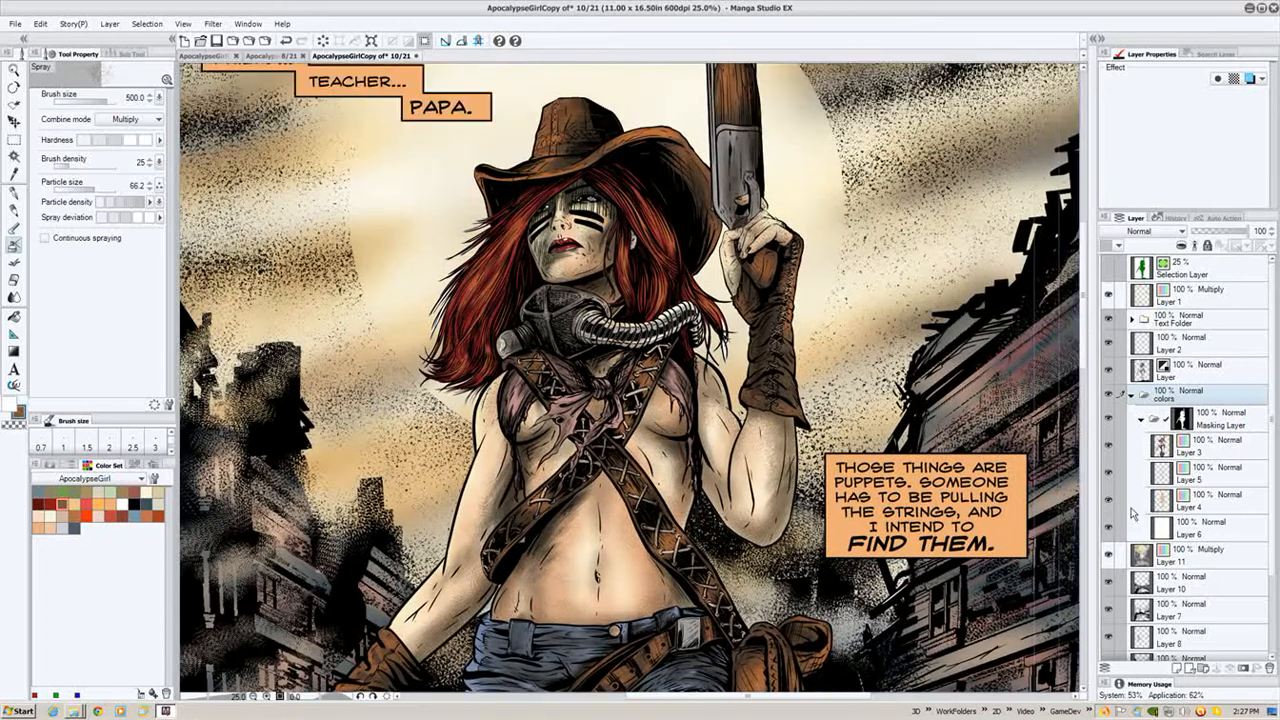
{"action": "left_click", "coordinate": [1108, 500]}
{"action": "scroll", "coordinate": [671, 389], "scroll_direction": "down", "scroll_amount": 2}
{"action": "mouse_move", "coordinate": [670, 391]}
{"action": "left_mouse_down"}
{"action": "mouse_move", "coordinate": [651, 320]}
{"action": "mouse_move", "coordinate": [636, 413]}
{"action": "mouse_move", "coordinate": [648, 265]}
{"action": "mouse_move", "coordinate": [641, 503]}
{"action": "left_mouse_up"}
{"action": "mouse_move", "coordinate": [661, 309]}
{"action": "left_mouse_down"}
{"action": "mouse_move", "coordinate": [641, 362]}
{"action": "mouse_move", "coordinate": [603, 248]}
{"action": "mouse_move", "coordinate": [607, 220]}
{"action": "left_mouse_up"}
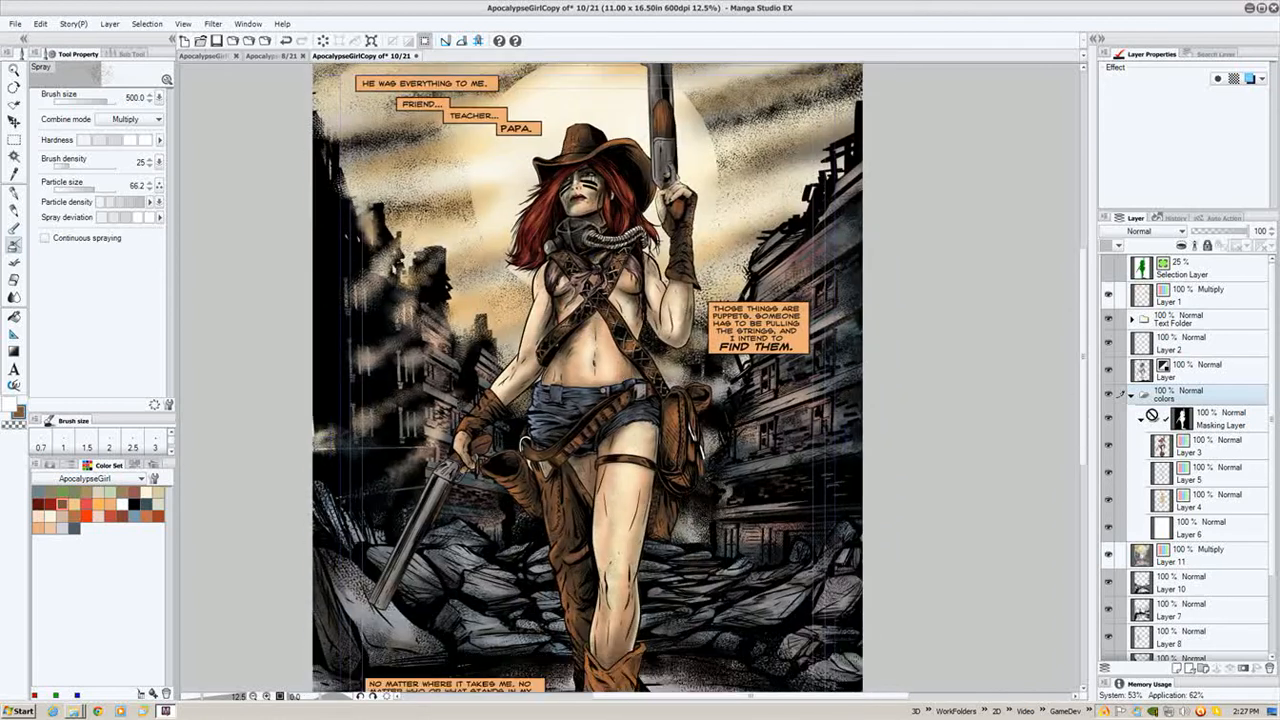
- Select Layer 3, switch to the pencil, reduce its size to 200 and set its combine mode to Screen
{"action": "left_click", "coordinate": [1229, 451]}
{"action": "left_click_drag", "start_coordinate": [630, 121], "coordinate": [622, 253]}
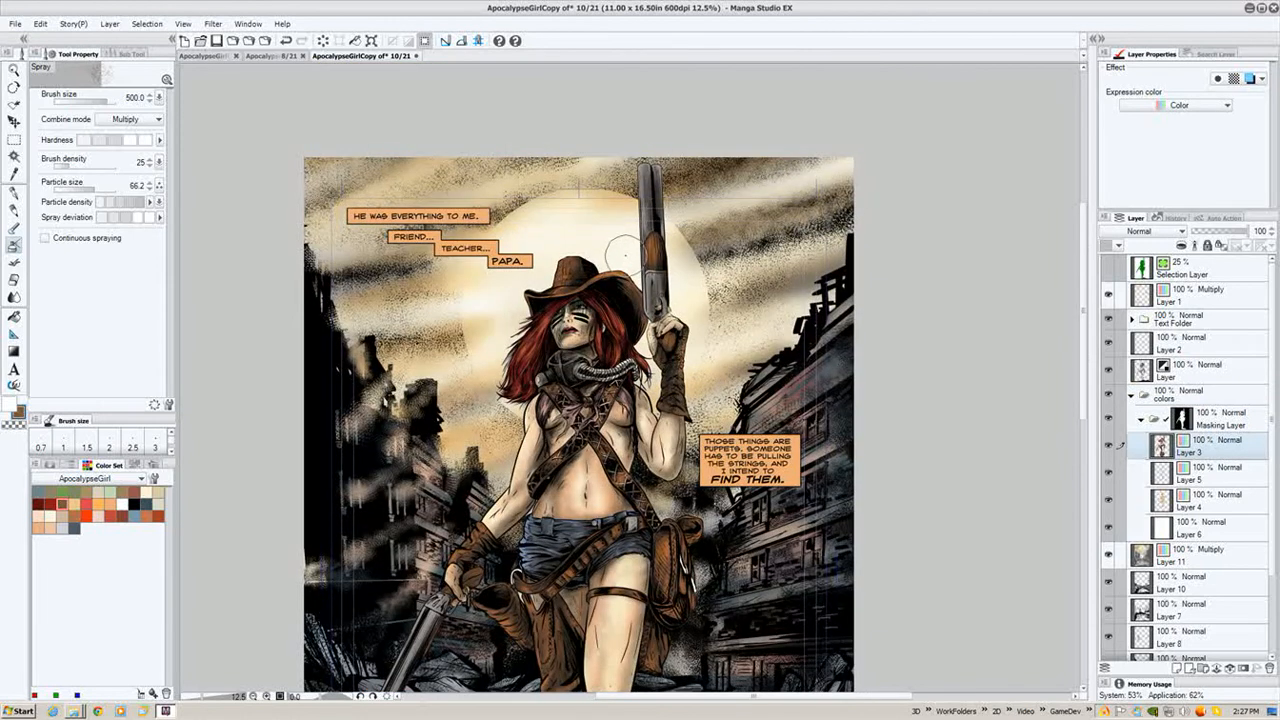
{"action": "key", "text": "p"}
{"action": "key", "text": "p"}
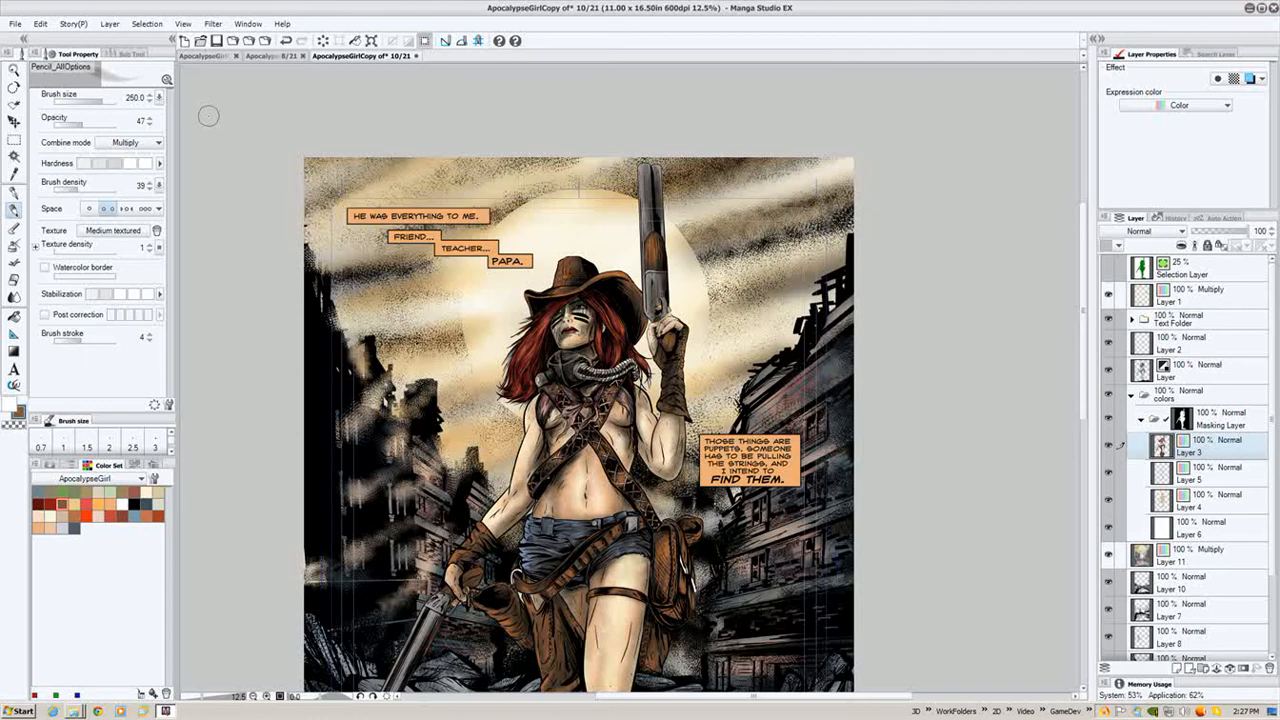
{"action": "left_click", "coordinate": [62, 527]}
{"action": "key", "text": "bracketleft"}
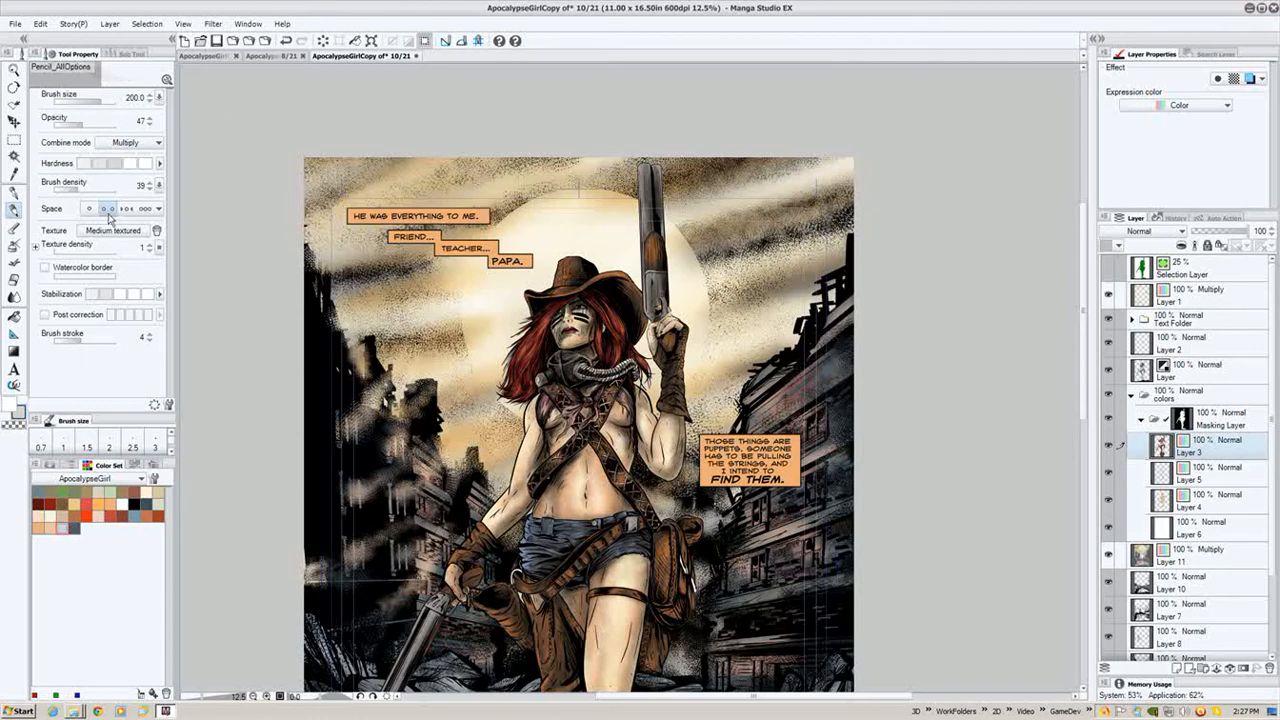
{"action": "left_click", "coordinate": [126, 142]}
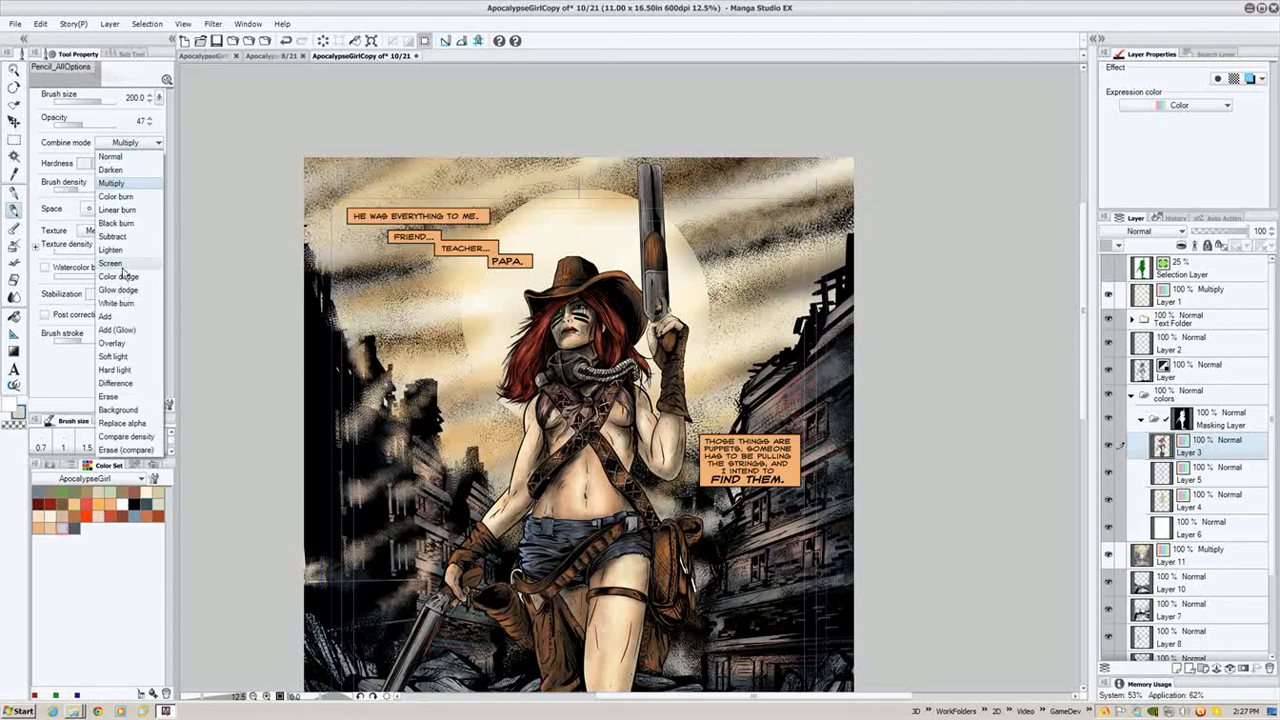
{"action": "left_click", "coordinate": [124, 262]}
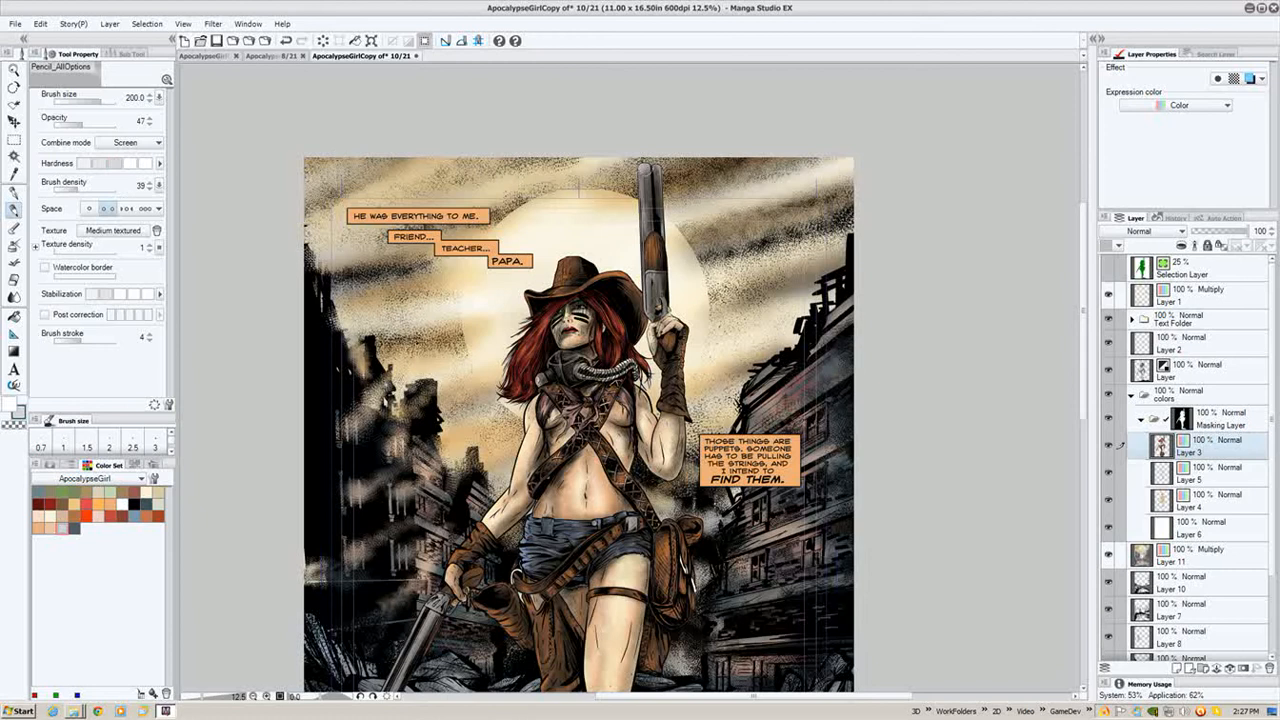
- Paint Screen highlights along the raised gun barrel and the character's arm
{"action": "mouse_move", "coordinate": [644, 172]}
{"action": "left_mouse_down"}
{"action": "mouse_move", "coordinate": [634, 222]}
{"action": "mouse_move", "coordinate": [644, 180]}
{"action": "left_mouse_up"}
{"action": "mouse_move", "coordinate": [644, 230]}
{"action": "left_mouse_down"}
{"action": "mouse_move", "coordinate": [650, 165]}
{"action": "mouse_move", "coordinate": [648, 315]}
{"action": "mouse_move", "coordinate": [654, 240]}
{"action": "left_mouse_up"}
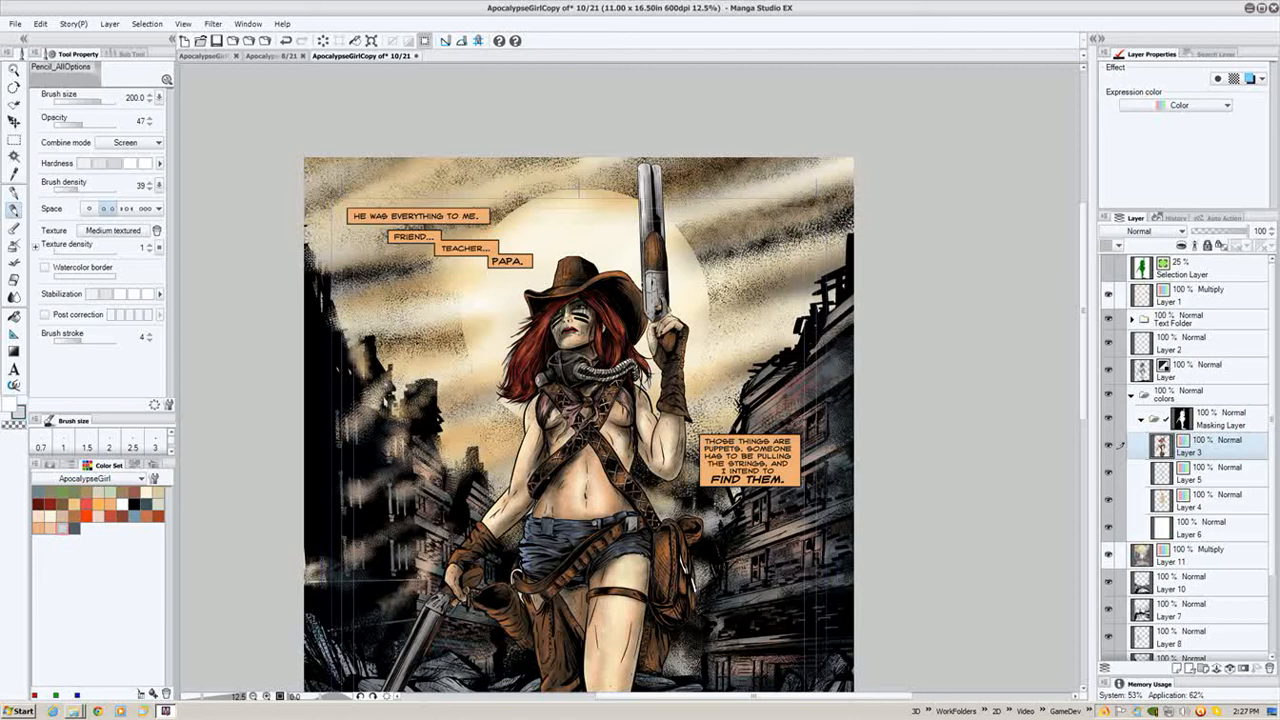
{"action": "left_click_drag", "start_coordinate": [548, 435], "coordinate": [611, 282]}
{"action": "mouse_move", "coordinate": [500, 442]}
{"action": "left_mouse_down"}
{"action": "mouse_move", "coordinate": [430, 602]}
{"action": "mouse_move", "coordinate": [456, 516]}
{"action": "mouse_move", "coordinate": [492, 470]}
{"action": "mouse_move", "coordinate": [460, 494]}
{"action": "mouse_move", "coordinate": [452, 395]}
{"action": "left_mouse_up"}
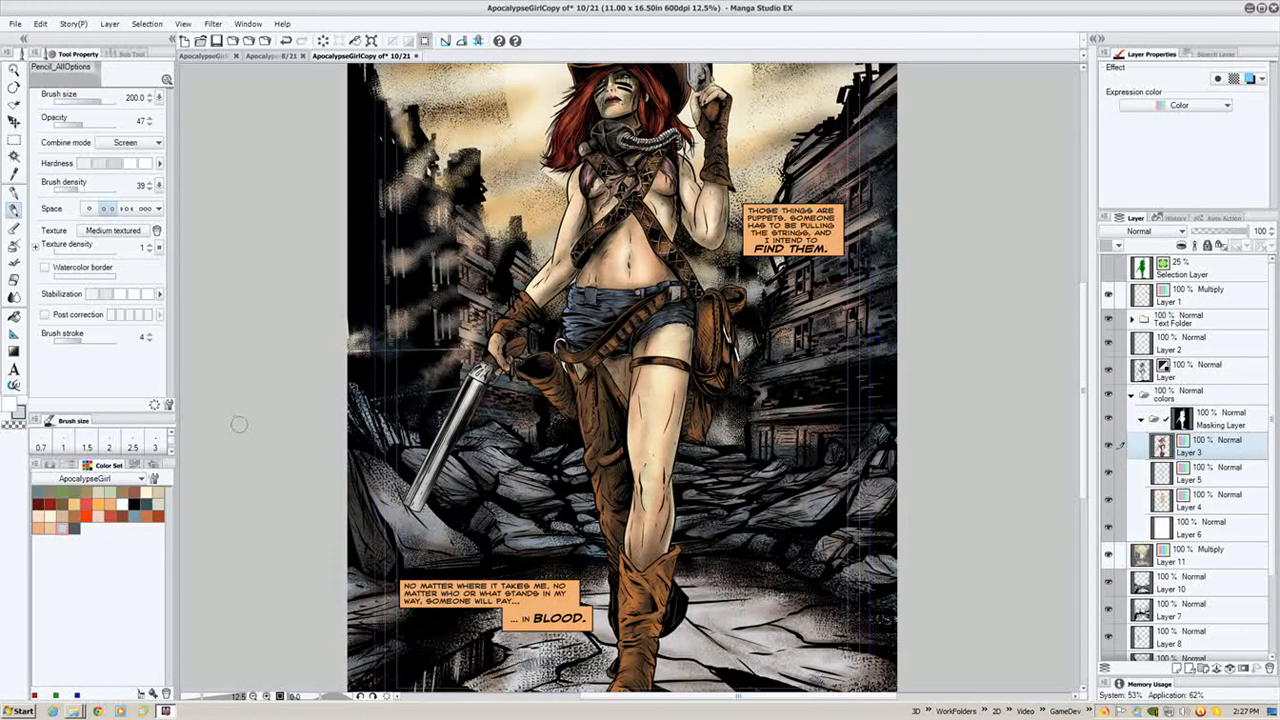
- Pick a light colour, lower the pencil opacity to 35 and paint highlights on the holster near the hip
{"action": "left_click", "coordinate": [98, 505]}
{"action": "left_click_drag", "start_coordinate": [602, 454], "coordinate": [580, 410]}
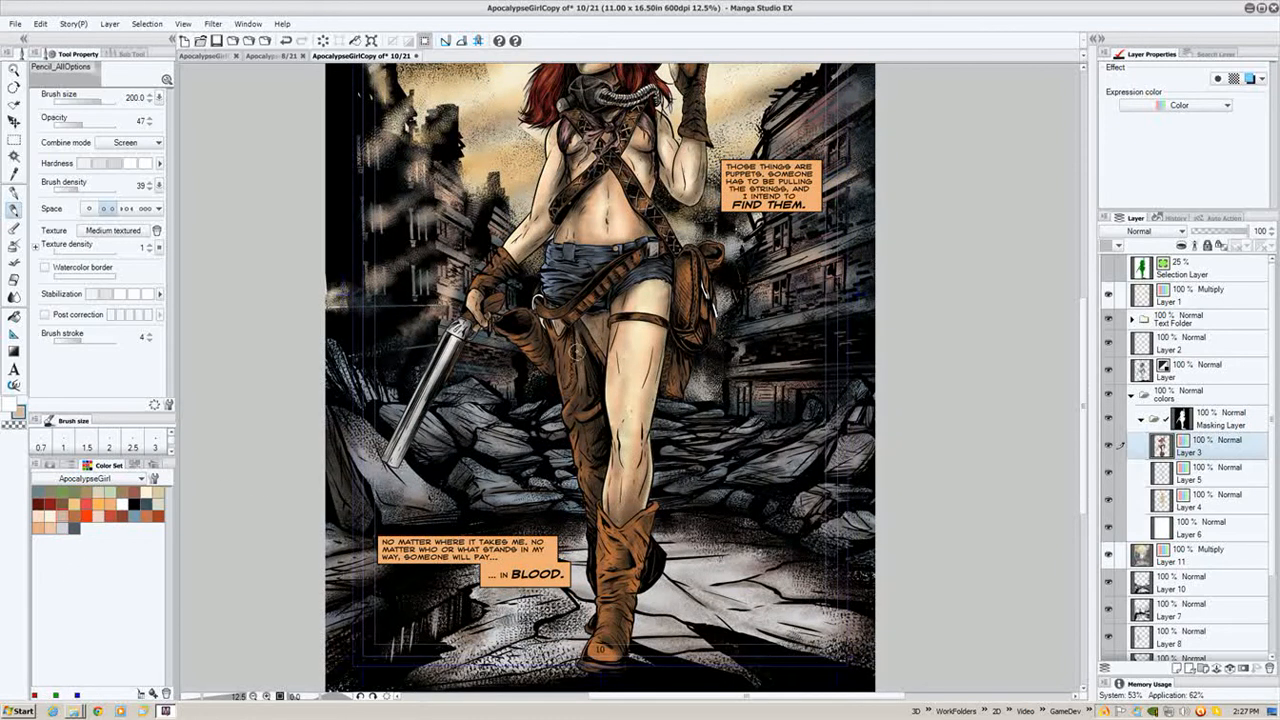
{"action": "left_click", "coordinate": [87, 165]}
{"action": "left_click_drag", "start_coordinate": [595, 357], "coordinate": [582, 374]}
- Enlarge the pencil to 400, pick a tan colour and paint highlights down the character's leg
{"action": "key", "text": "bracketright"}
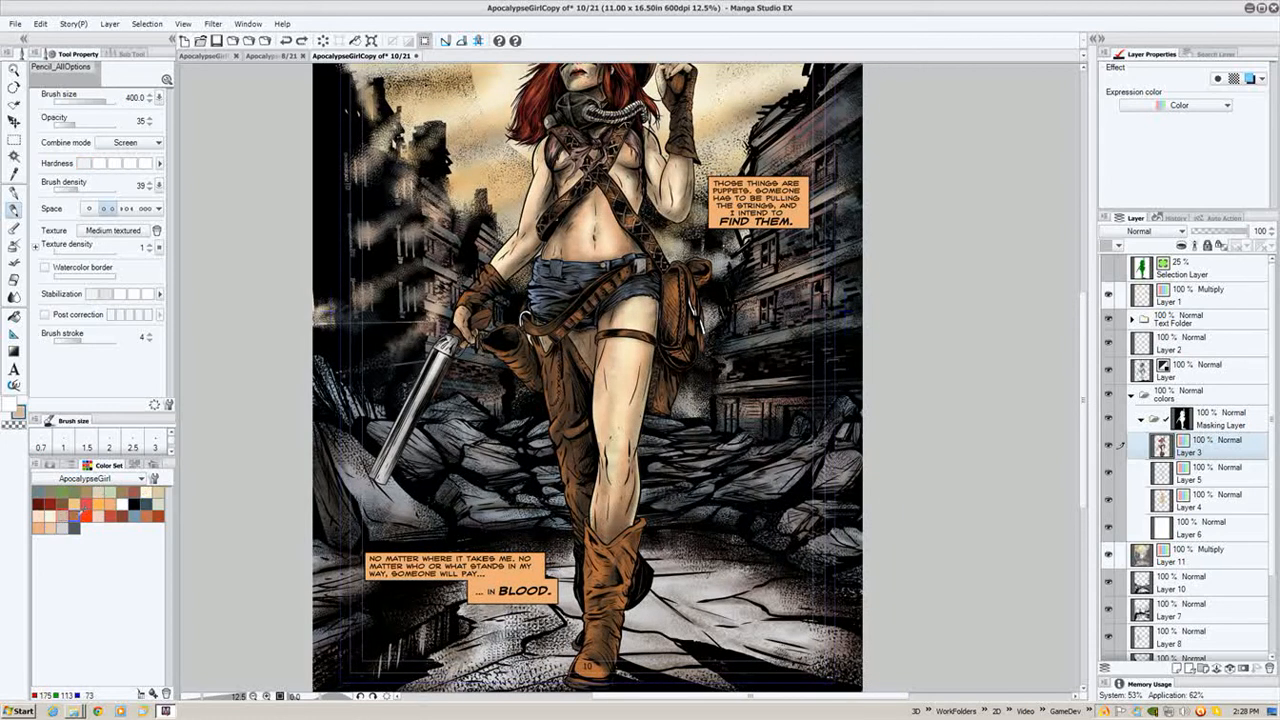
{"action": "left_click", "coordinate": [76, 516]}
{"action": "left_click_drag", "start_coordinate": [562, 378], "coordinate": [556, 437]}
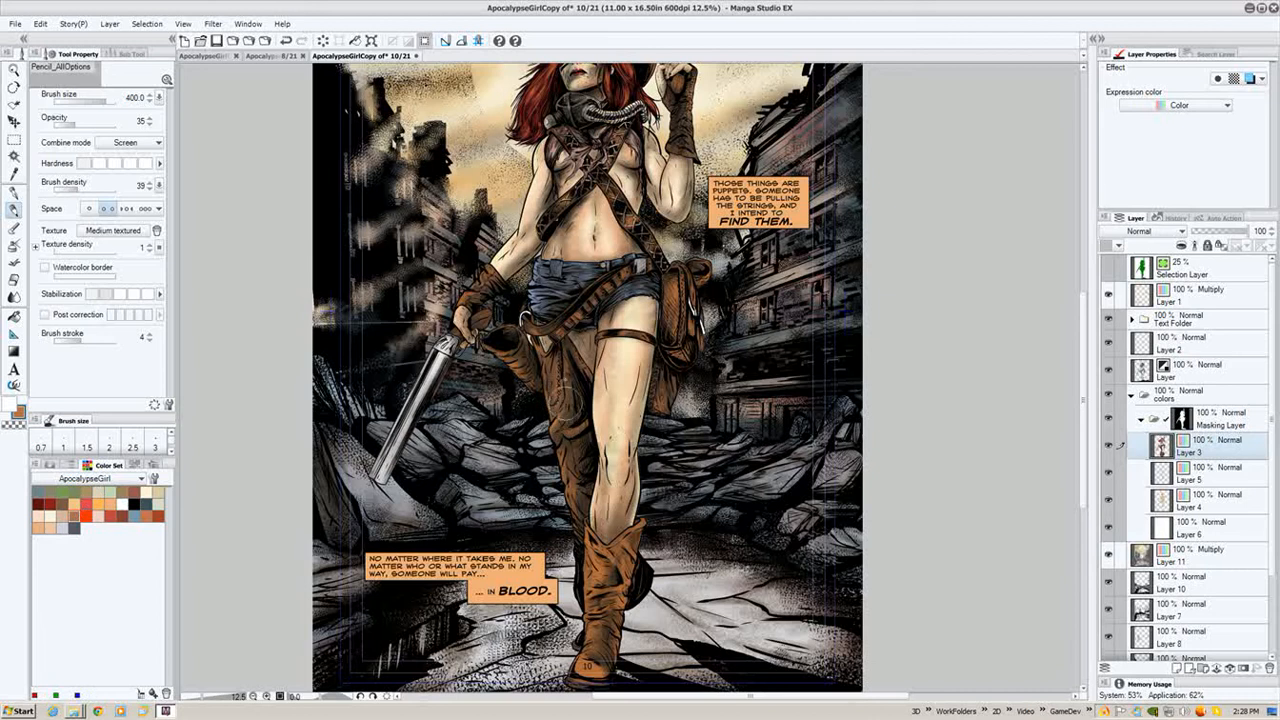
{"action": "left_click_drag", "start_coordinate": [562, 358], "coordinate": [573, 484]}
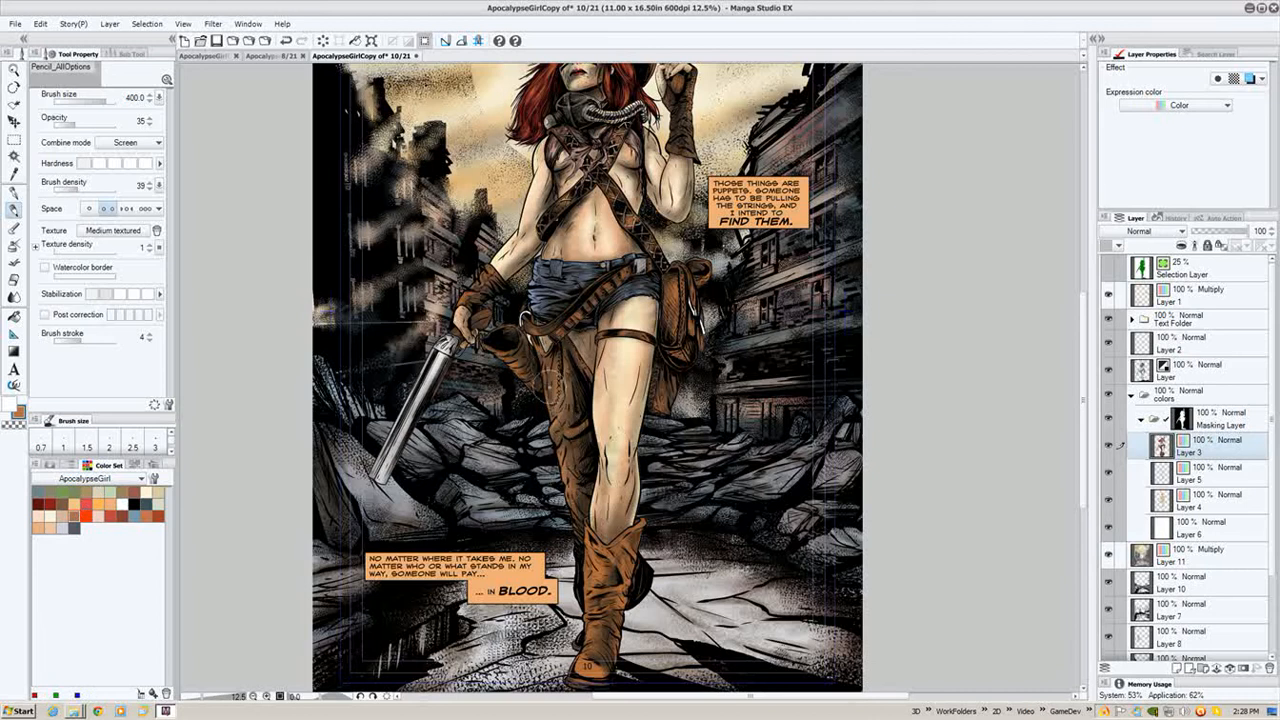
{"action": "left_click_drag", "start_coordinate": [550, 370], "coordinate": [578, 512]}
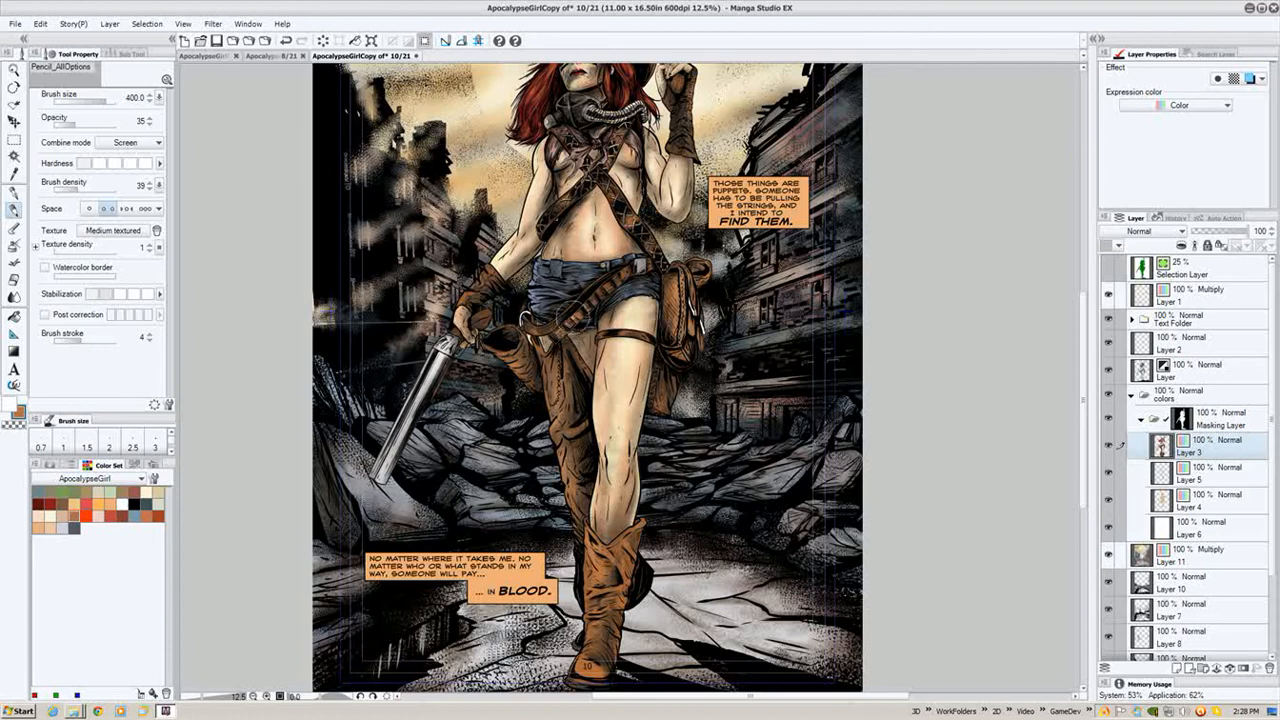
- Pick a dark red swatch and switch the pencil's combine mode to Multiply, then back to Normal
{"action": "left_click_drag", "start_coordinate": [629, 198], "coordinate": [615, 368]}
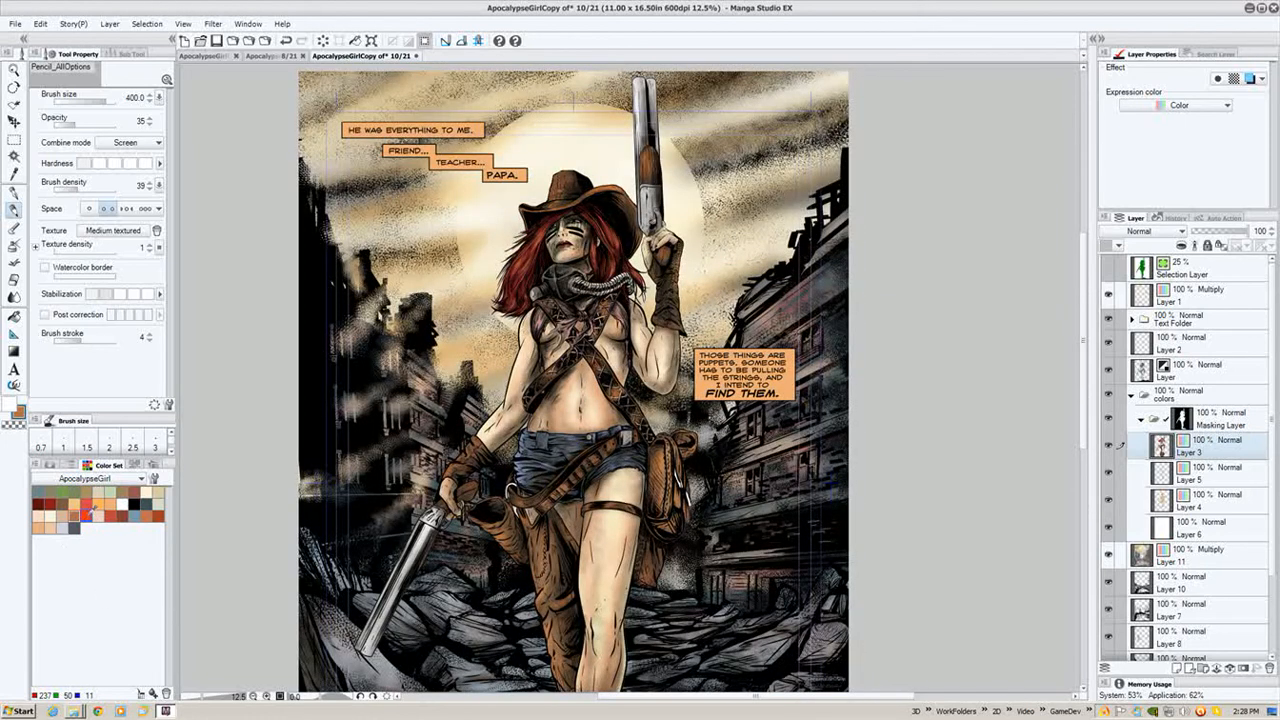
{"action": "left_click", "coordinate": [49, 503]}
{"action": "left_click", "coordinate": [145, 148]}
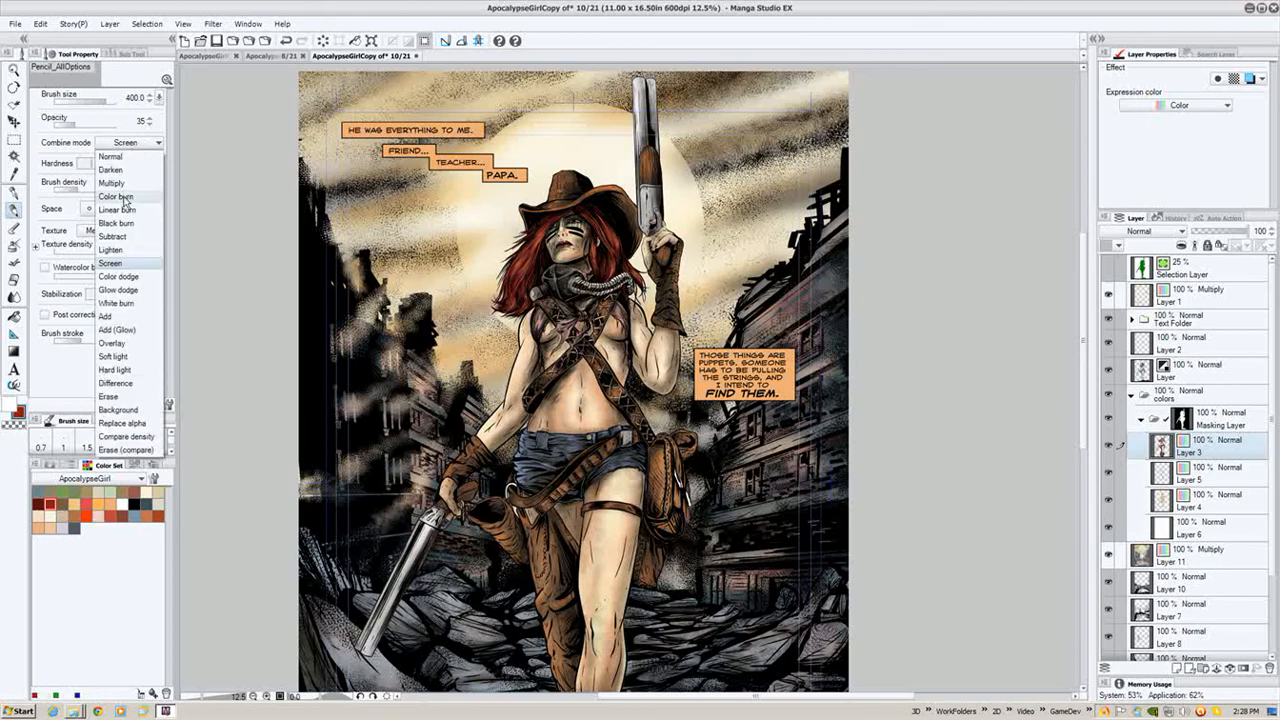
{"action": "left_click", "coordinate": [131, 184]}
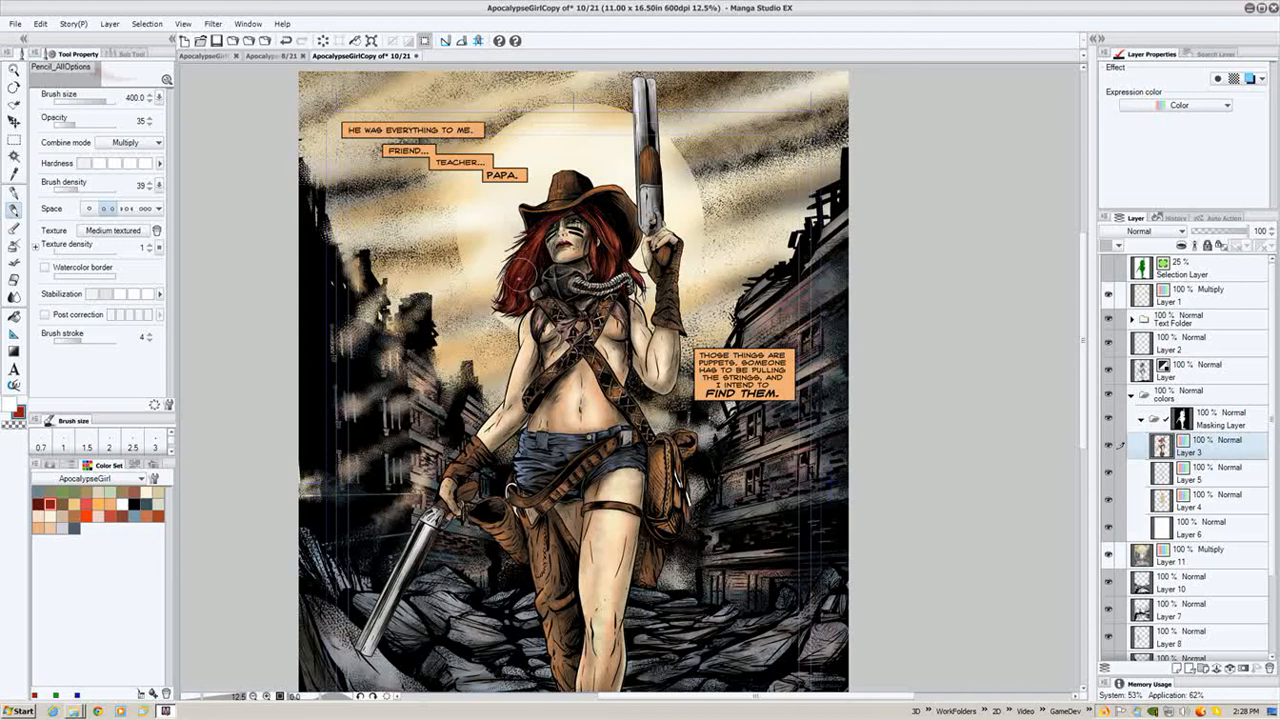
{"action": "left_click", "coordinate": [125, 142]}
{"action": "left_click", "coordinate": [125, 150]}
- Reduce the pencil size to 200, raise its opacity to 100 and adjust its hardness
{"action": "scroll", "coordinate": [507, 306], "scroll_direction": "up", "scroll_amount": 2}
{"action": "key", "text": "bracketright"}
{"action": "key", "text": "bracketright"}
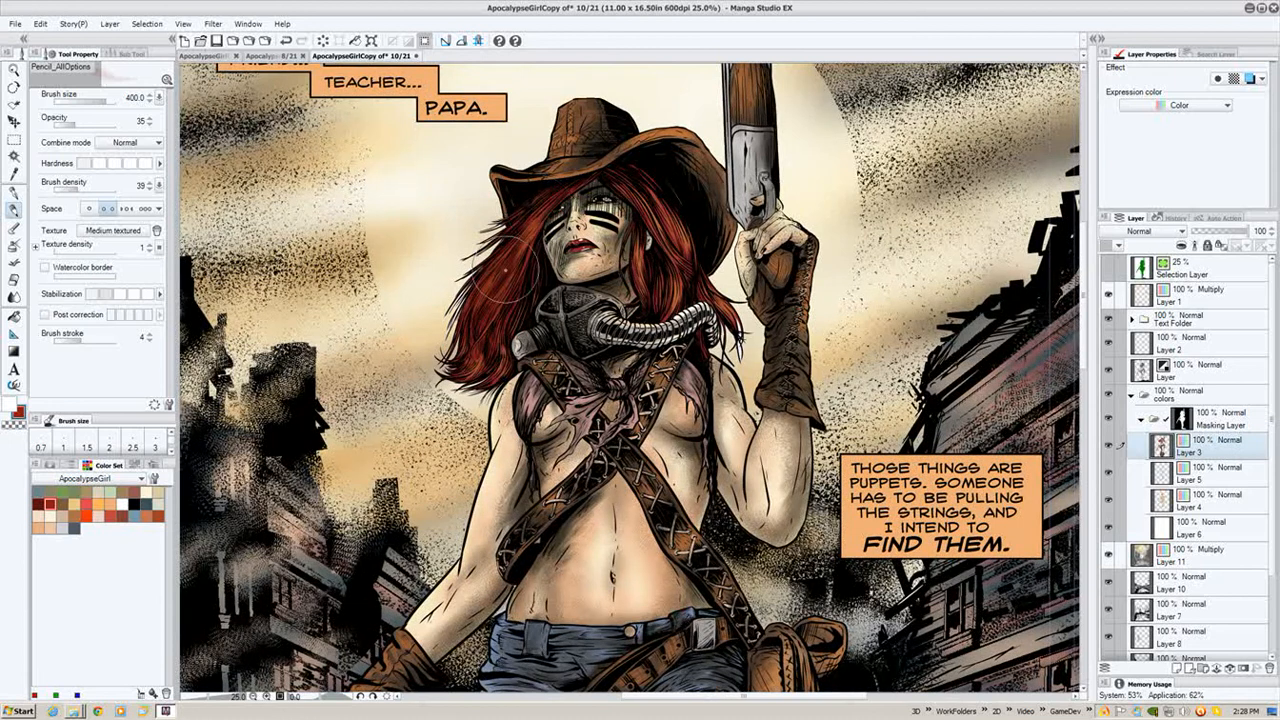
{"action": "key", "text": "bracketleft"}
{"action": "key", "text": "bracketleft"}
{"action": "key", "text": "bracketleft"}
{"action": "key", "text": "bracketleft"}
{"action": "left_click", "coordinate": [102, 124]}
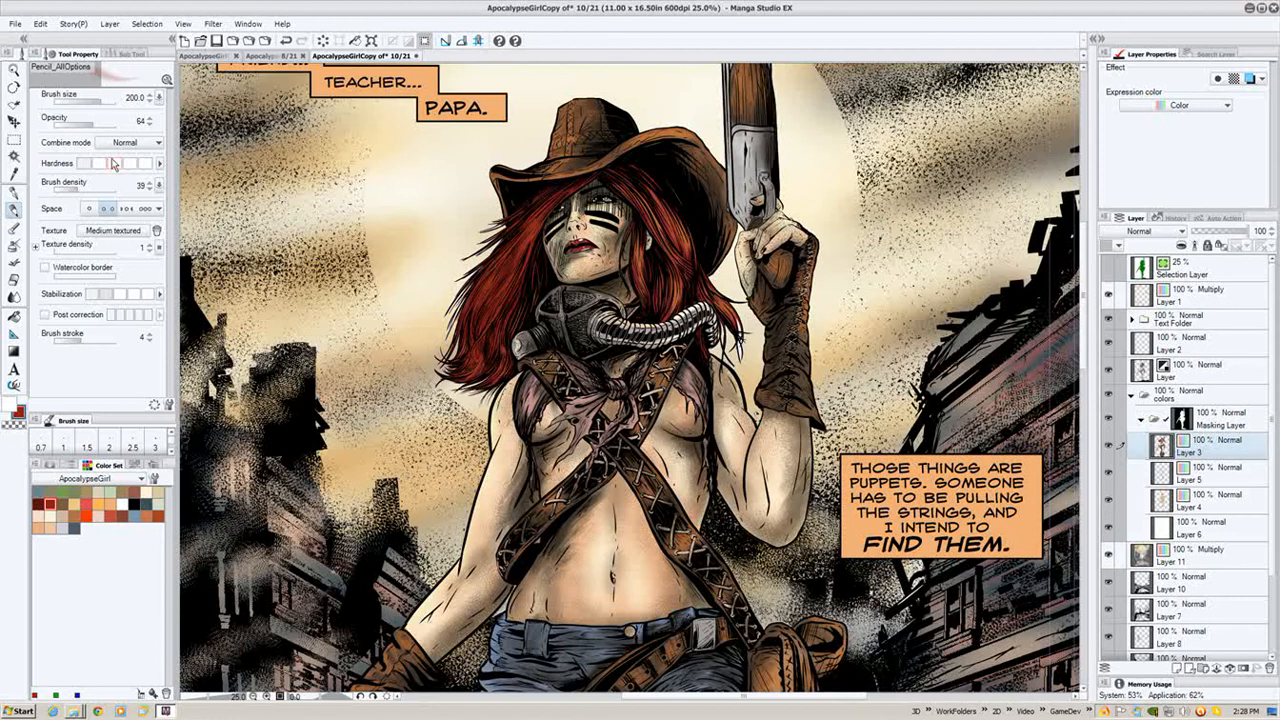
{"action": "left_click", "coordinate": [115, 124]}
{"action": "left_click", "coordinate": [112, 164]}
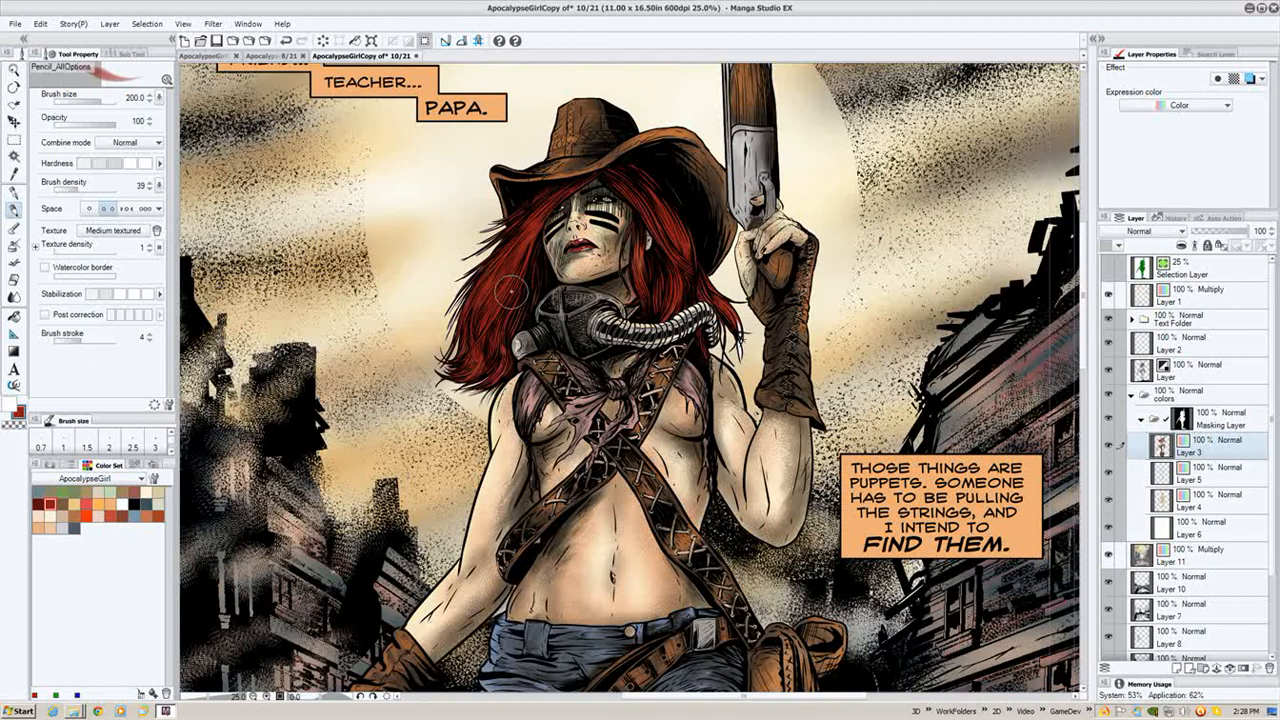
- Pick a red swatch, set the pencil to Screen at opacity 44 and paint highlights into the hair beside the face
{"action": "left_click", "coordinate": [86, 512]}
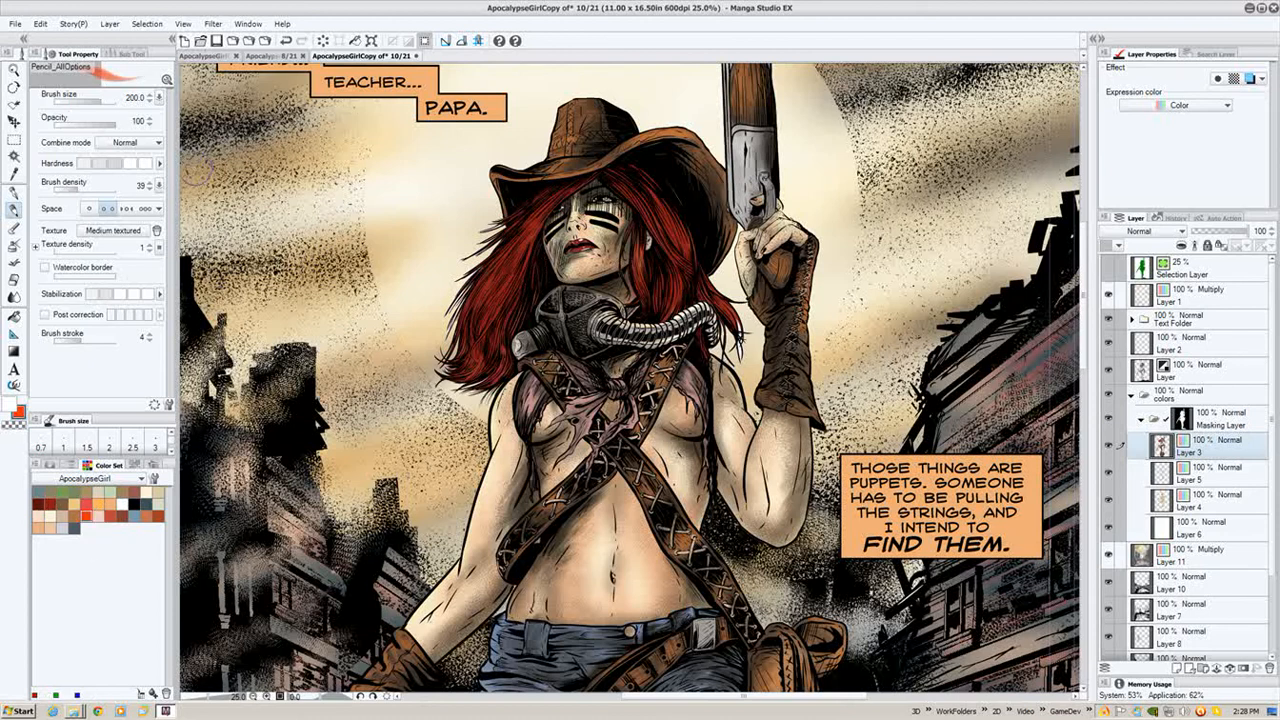
{"action": "left_click", "coordinate": [128, 142]}
{"action": "left_click", "coordinate": [118, 254]}
{"action": "left_click_drag", "start_coordinate": [107, 126], "coordinate": [73, 126]}
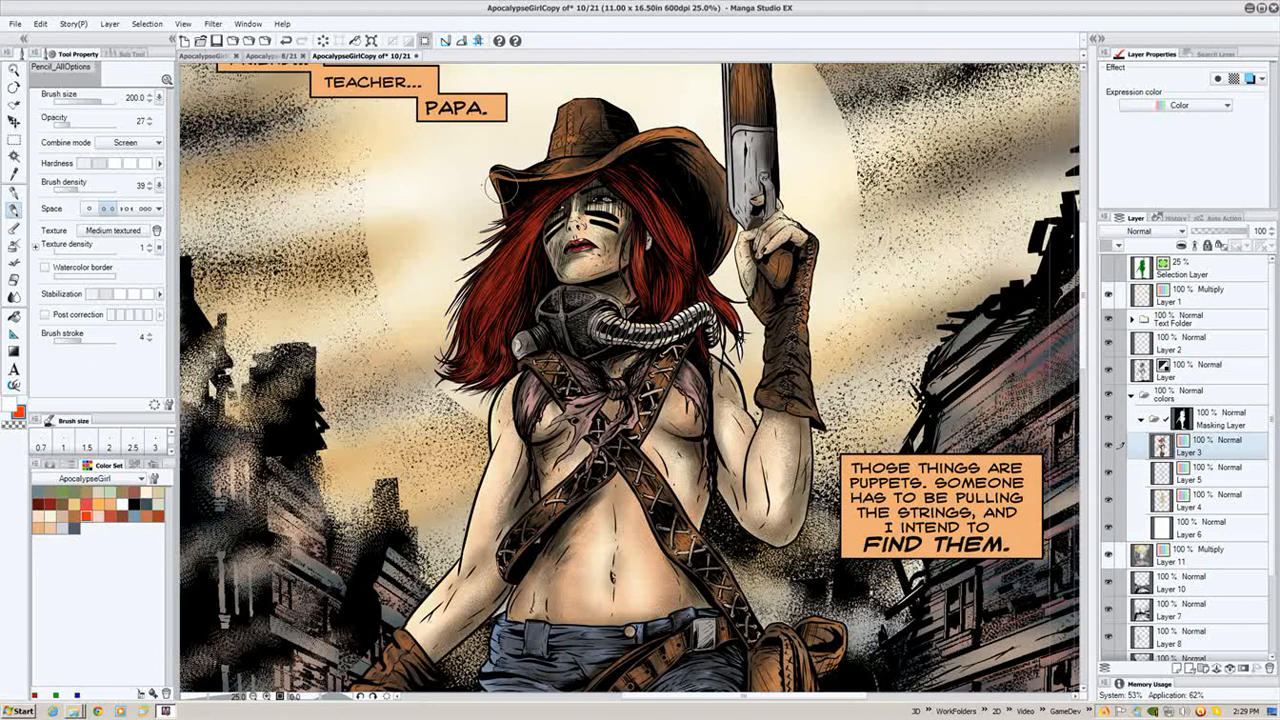
{"action": "left_click_drag", "start_coordinate": [68, 127], "coordinate": [87, 131]}
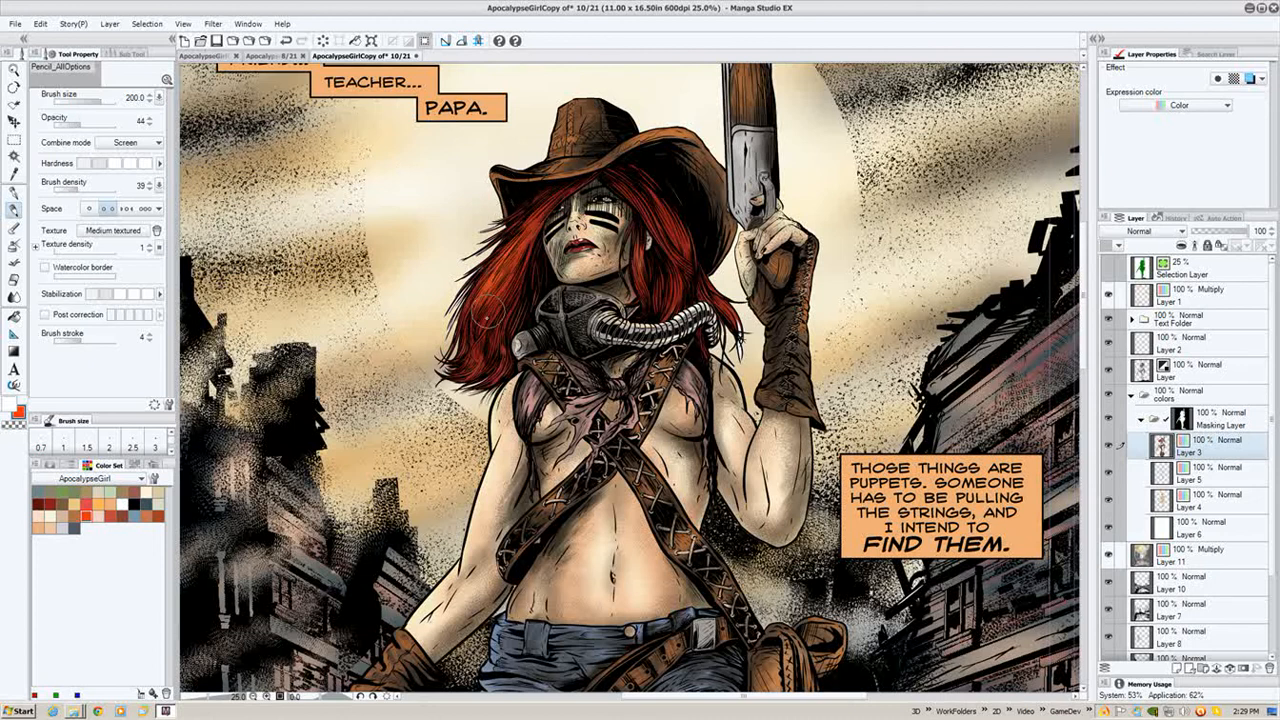
{"action": "left_click_drag", "start_coordinate": [519, 271], "coordinate": [500, 310]}
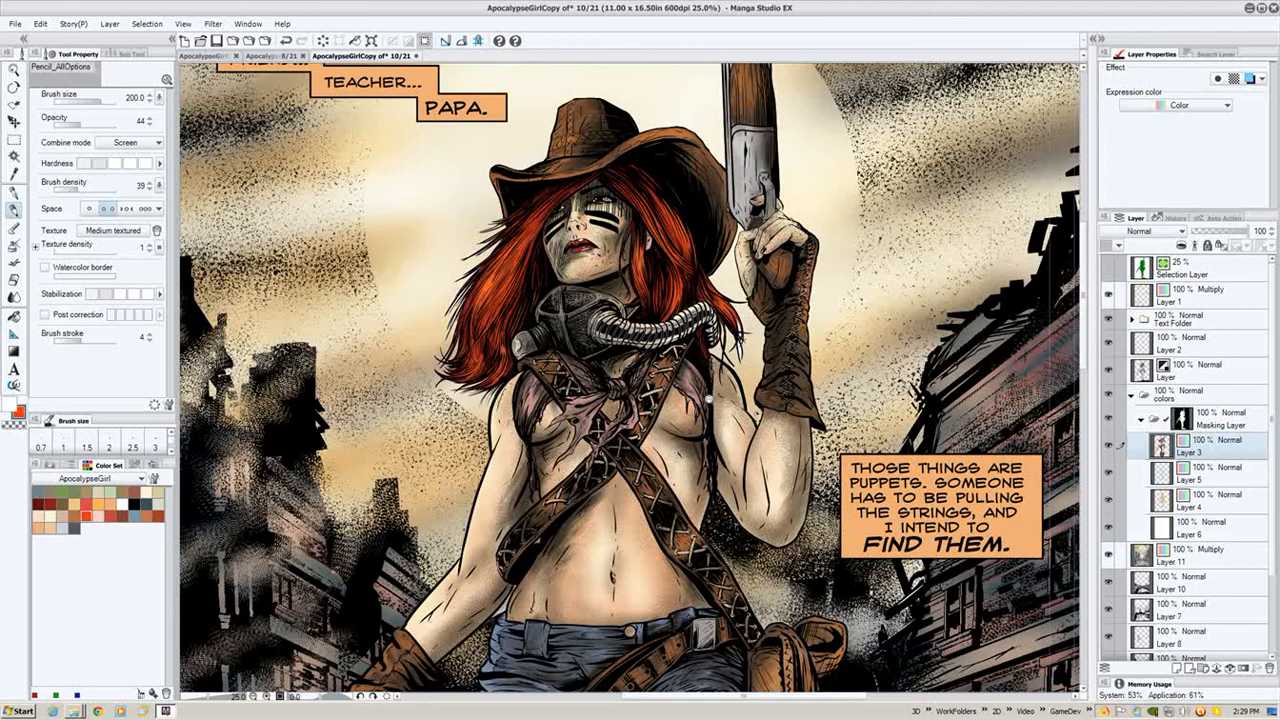
{"action": "scroll", "coordinate": [706, 400], "scroll_direction": "down", "scroll_amount": 2}
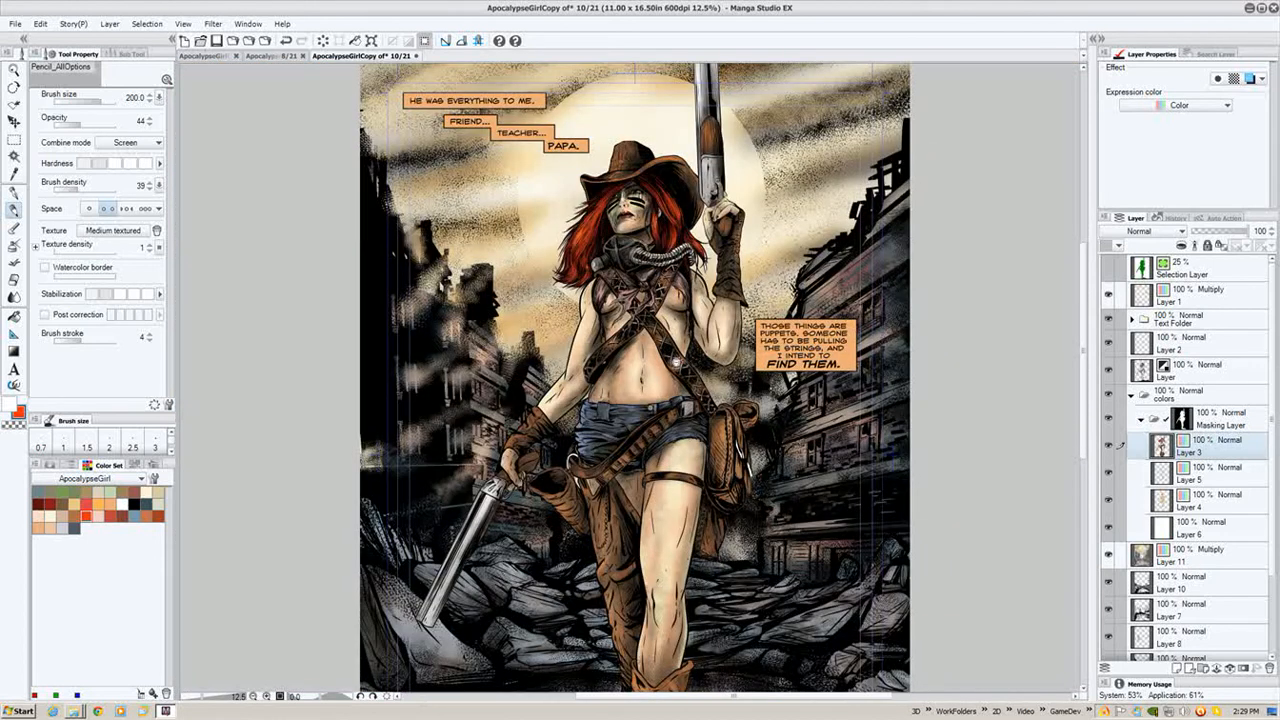
{"action": "scroll", "coordinate": [670, 367], "scroll_direction": "down", "scroll_amount": 1}
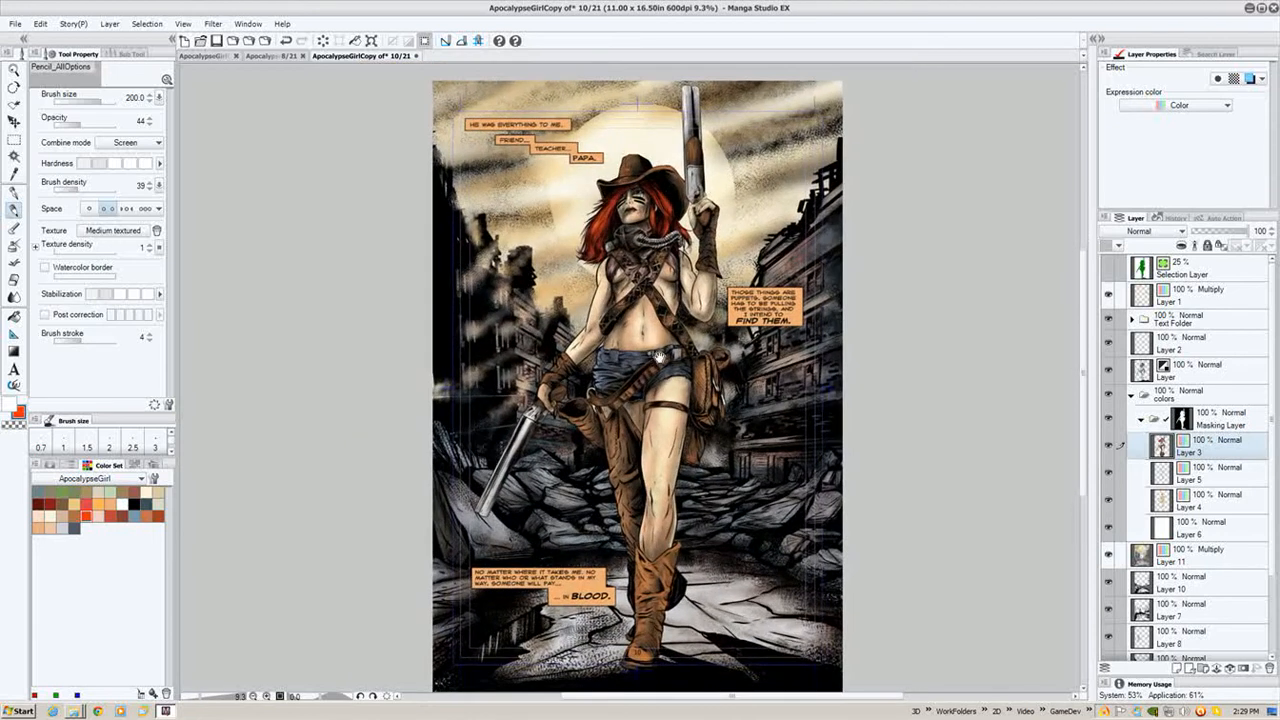